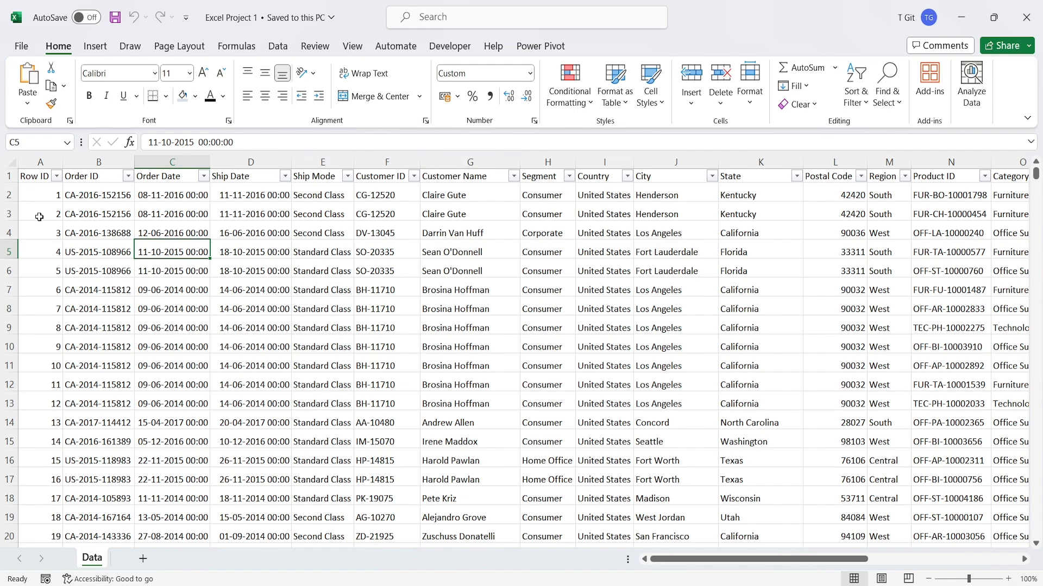
- Go through the Row ID, Order ID, Order Date and Ship Date column headers in row 1
{"action": "left_click", "coordinate": [38, 177]}
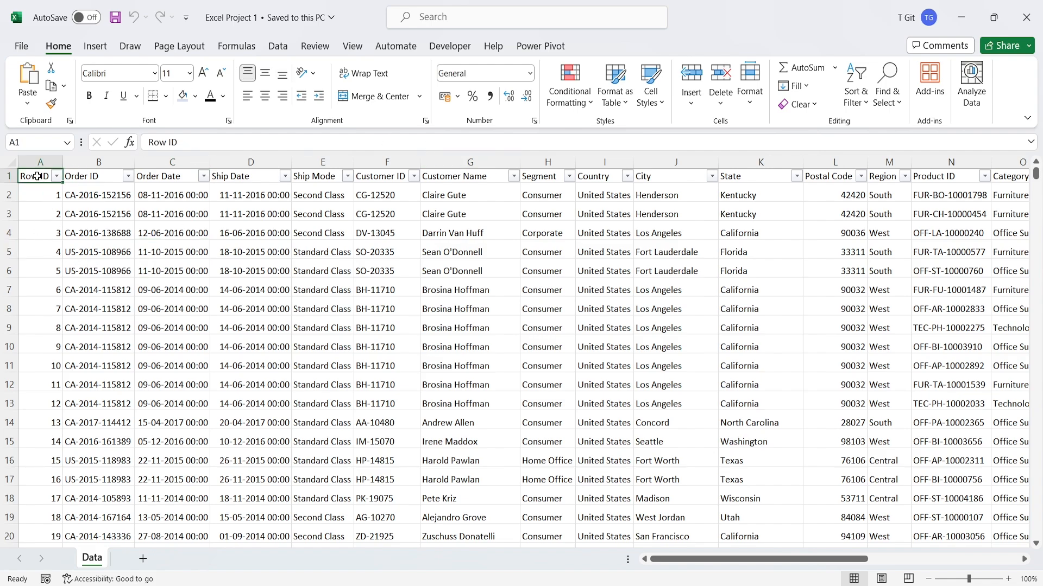
{"action": "left_click", "coordinate": [104, 180]}
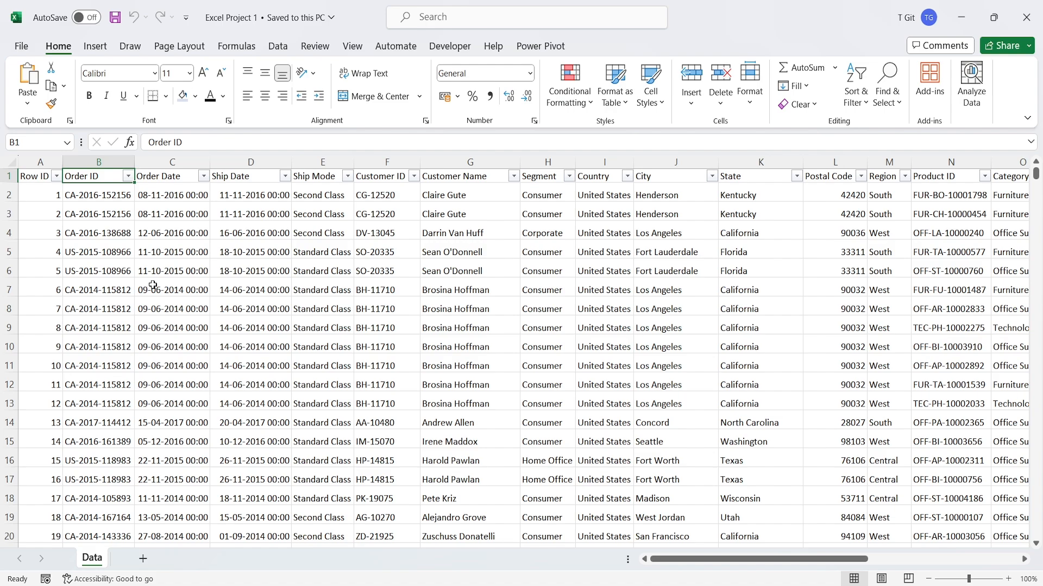
{"action": "left_click", "coordinate": [179, 184]}
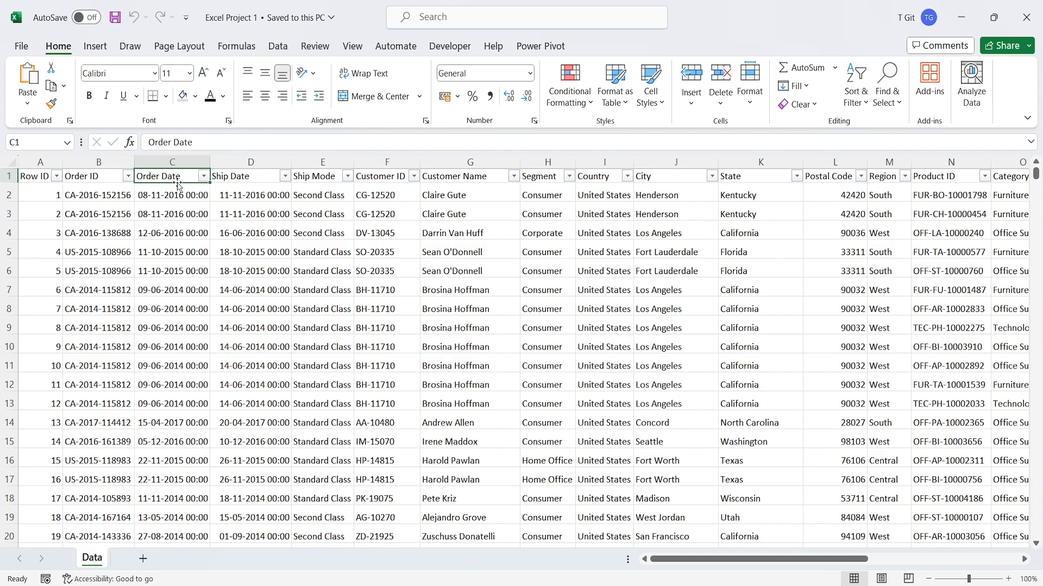
{"action": "left_click", "coordinate": [234, 179]}
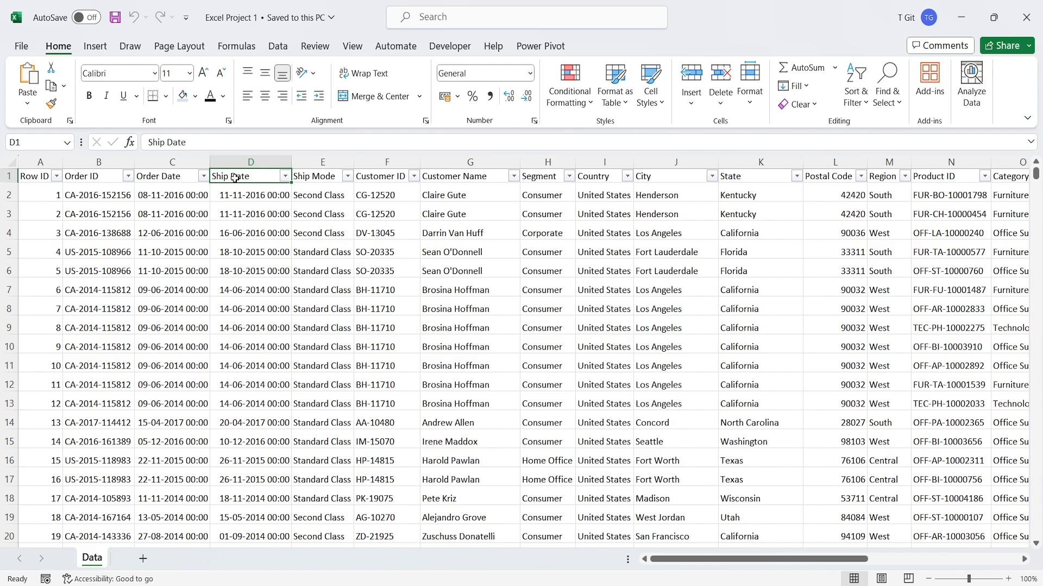
- Inspect the days listed under January 2018 in the Ship Date filter, and collapse that year again
{"action": "left_click", "coordinate": [285, 176]}
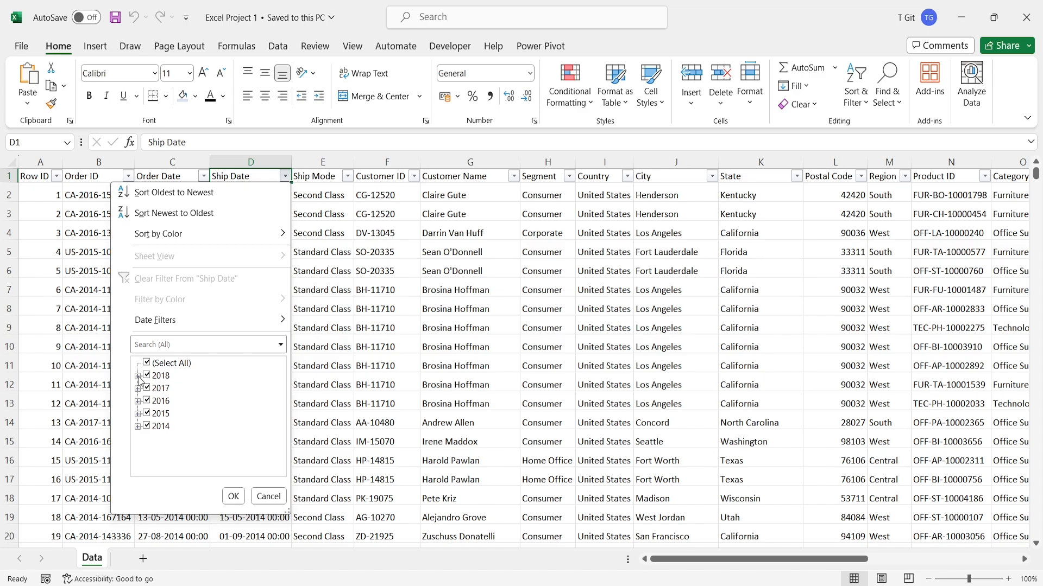
{"action": "left_click", "coordinate": [138, 376]}
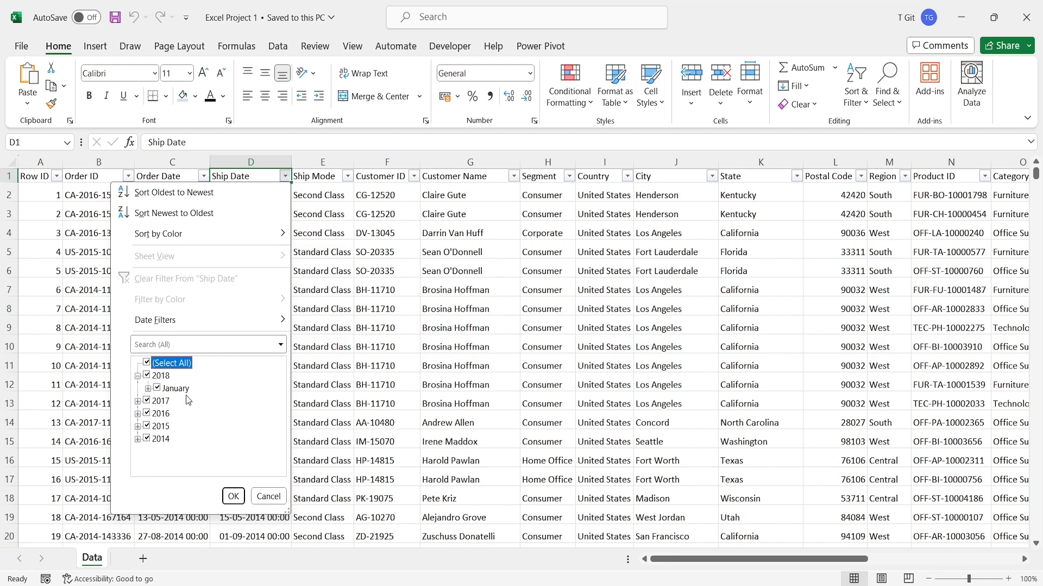
{"action": "left_click", "coordinate": [149, 390]}
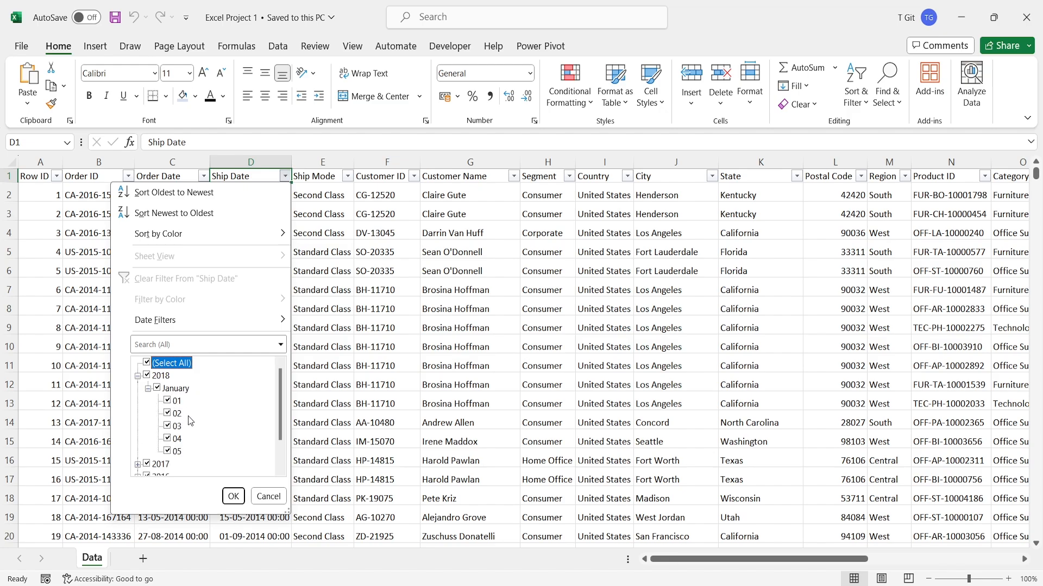
{"action": "scroll", "coordinate": [188, 418], "scroll_direction": "down", "scroll_amount": 1}
{"action": "scroll", "coordinate": [188, 418], "scroll_direction": "up", "scroll_amount": 1}
{"action": "left_click", "coordinate": [148, 389]}
{"action": "left_click", "coordinate": [138, 376]}
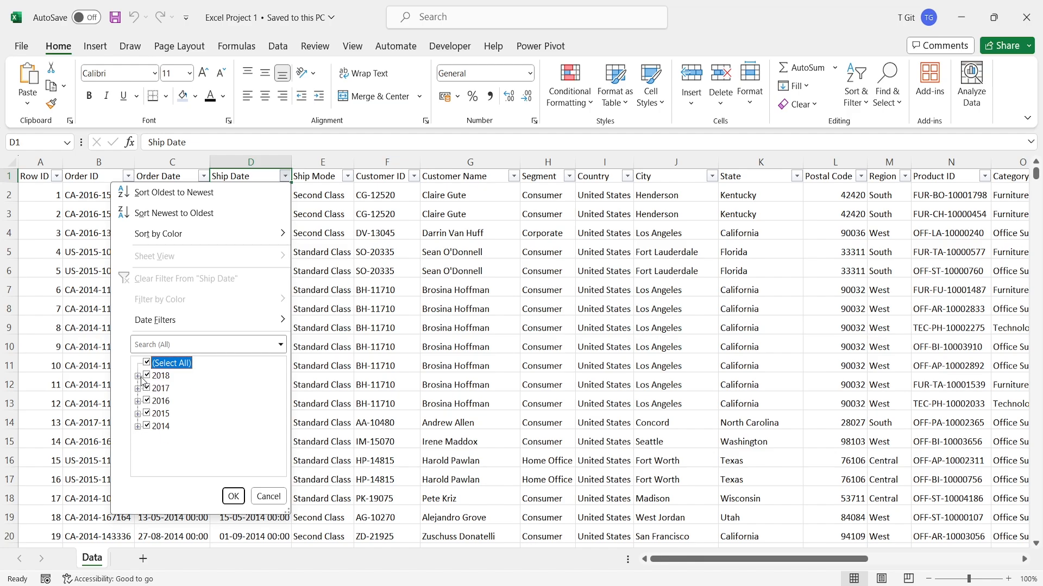
- Inspect the 2017 months and the February days in the Ship Date filter, and close it without filtering
{"action": "left_click", "coordinate": [138, 388]}
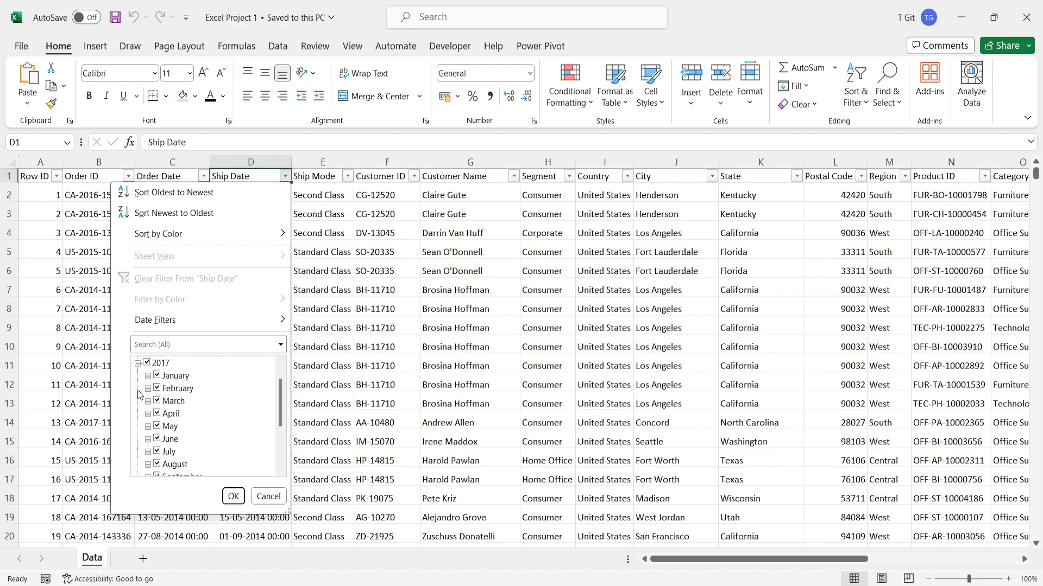
{"action": "scroll", "coordinate": [224, 416], "scroll_direction": "down", "scroll_amount": 3}
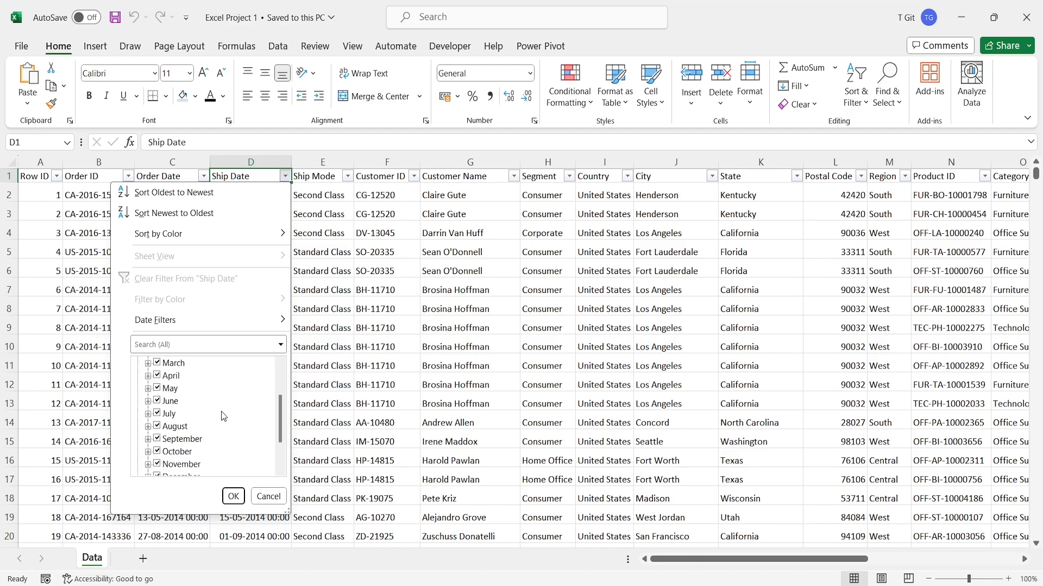
{"action": "scroll", "coordinate": [218, 419], "scroll_direction": "up", "scroll_amount": 1}
{"action": "scroll", "coordinate": [219, 423], "scroll_direction": "up", "scroll_amount": 1}
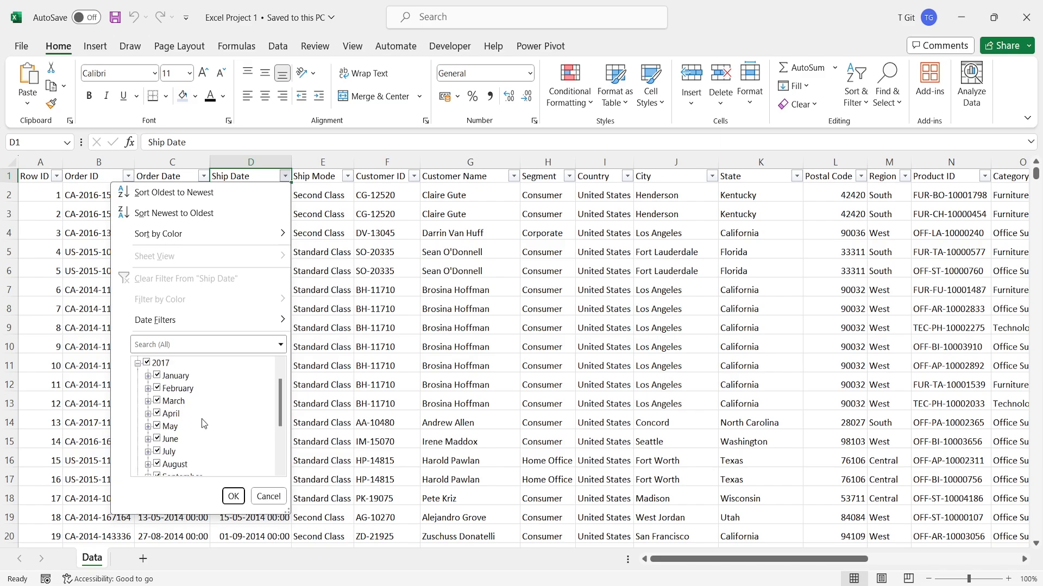
{"action": "left_click", "coordinate": [148, 389]}
{"action": "scroll", "coordinate": [195, 412], "scroll_direction": "down", "scroll_amount": 6}
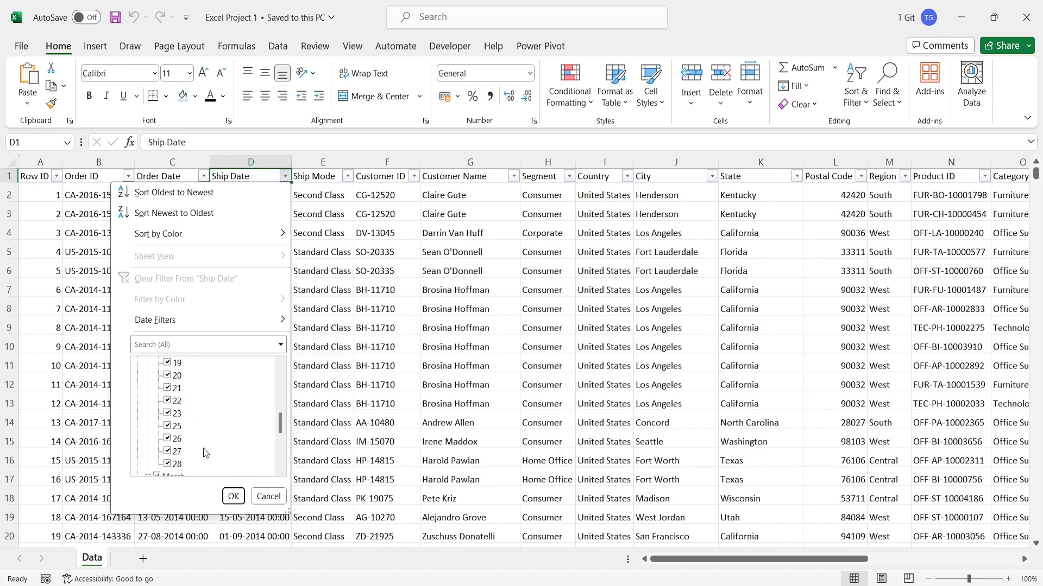
{"action": "scroll", "coordinate": [202, 448], "scroll_direction": "up", "scroll_amount": 6}
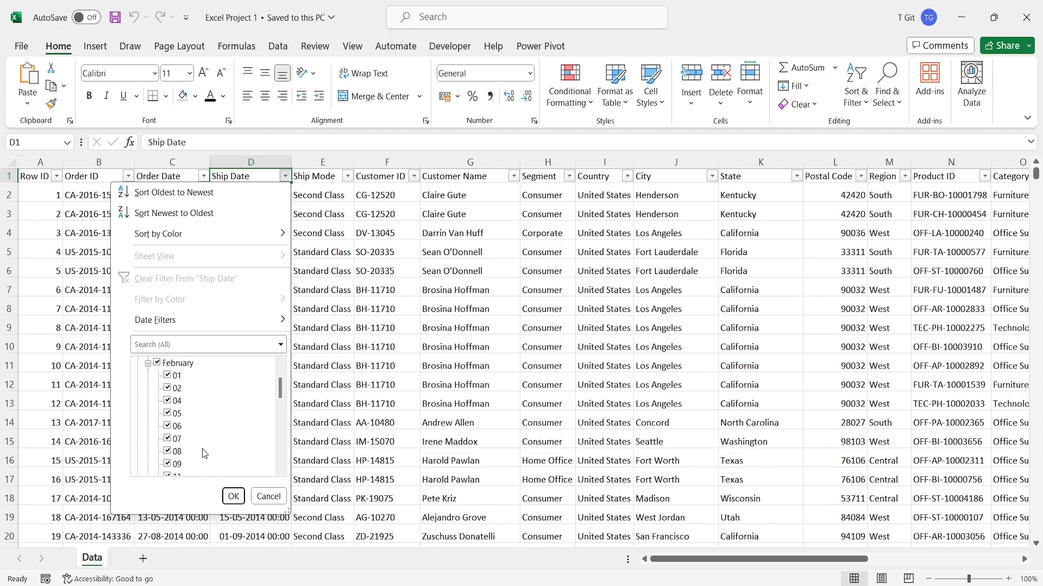
{"action": "left_click", "coordinate": [268, 496]}
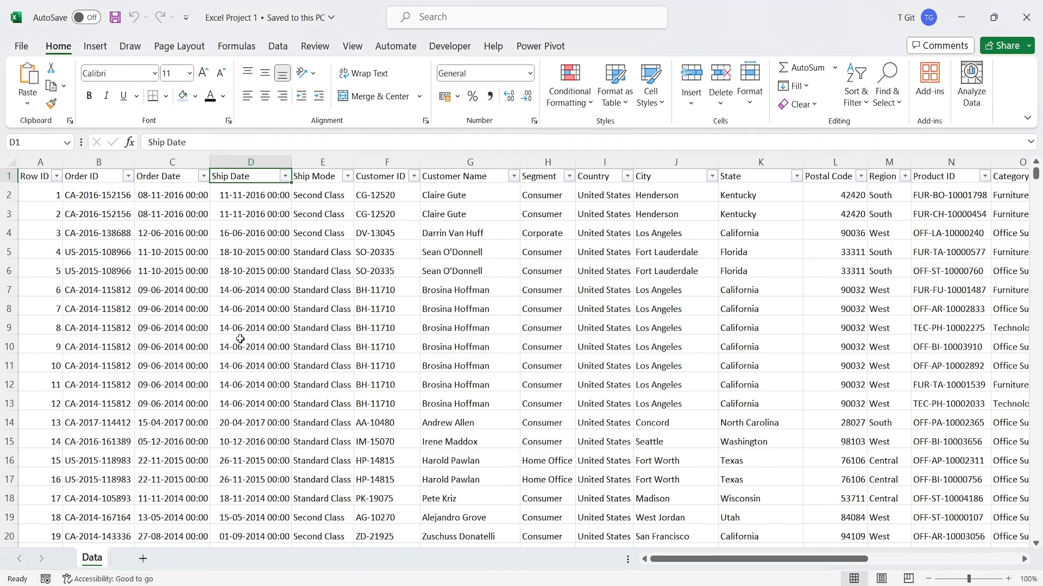
- Review the filter values of the Ship Mode and Customer Name columns without applying a filter
{"action": "left_click", "coordinate": [348, 177]}
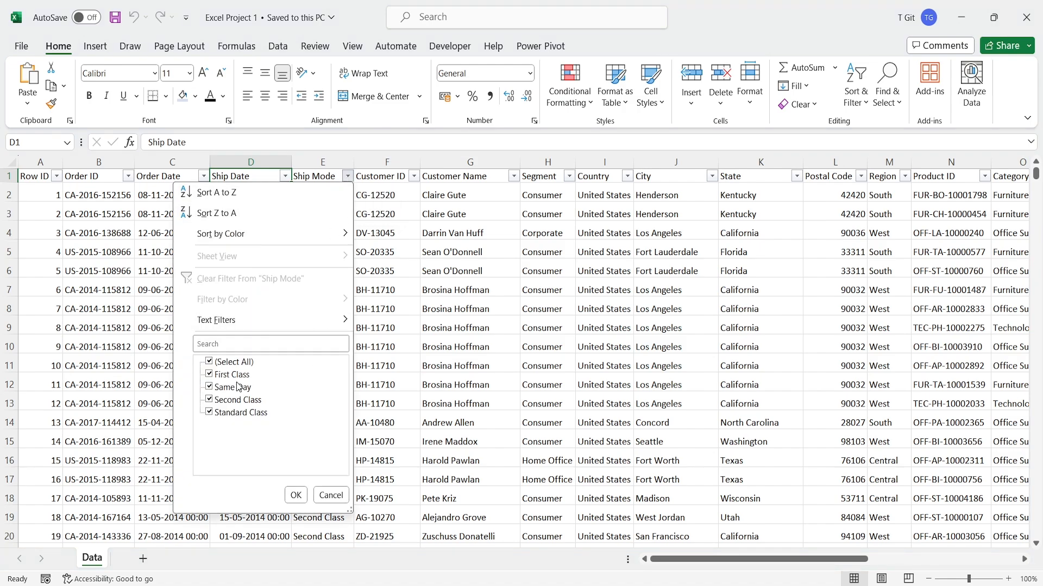
{"action": "left_click", "coordinate": [331, 495]}
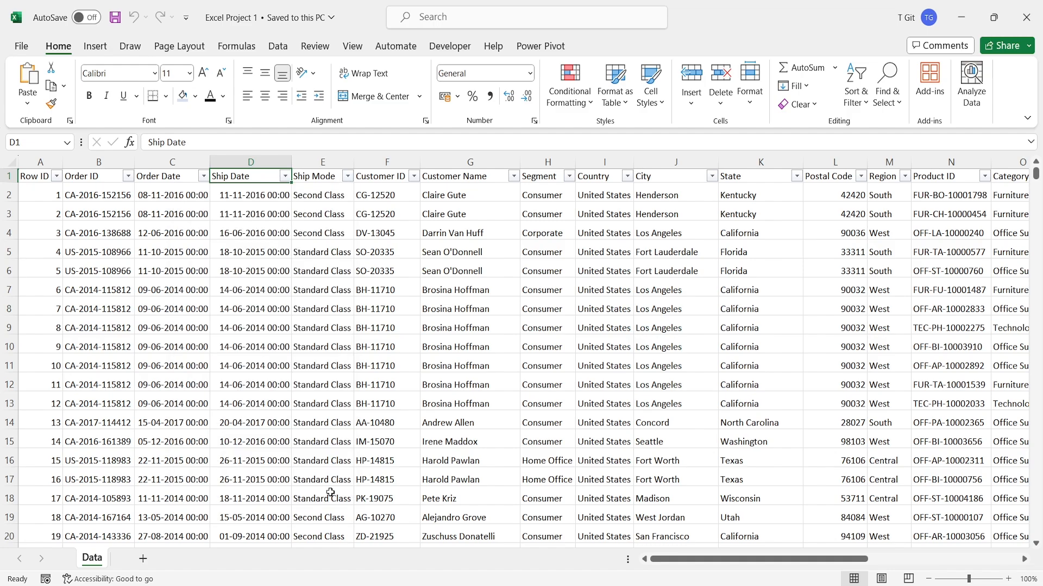
{"action": "left_click", "coordinate": [513, 176]}
{"action": "scroll", "coordinate": [430, 442], "scroll_direction": "down", "scroll_amount": 9}
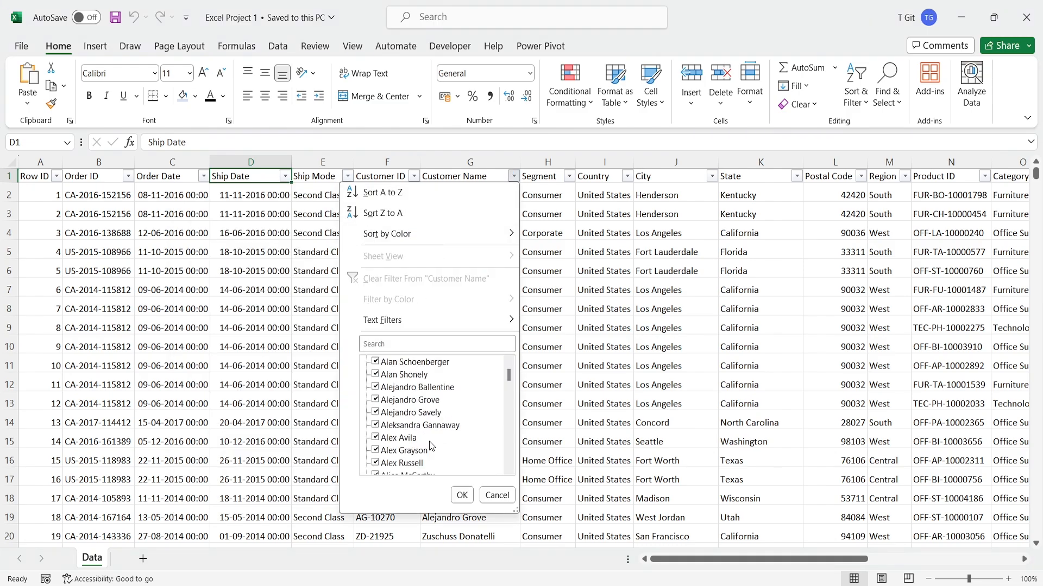
{"action": "scroll", "coordinate": [434, 445], "scroll_direction": "down", "scroll_amount": 10}
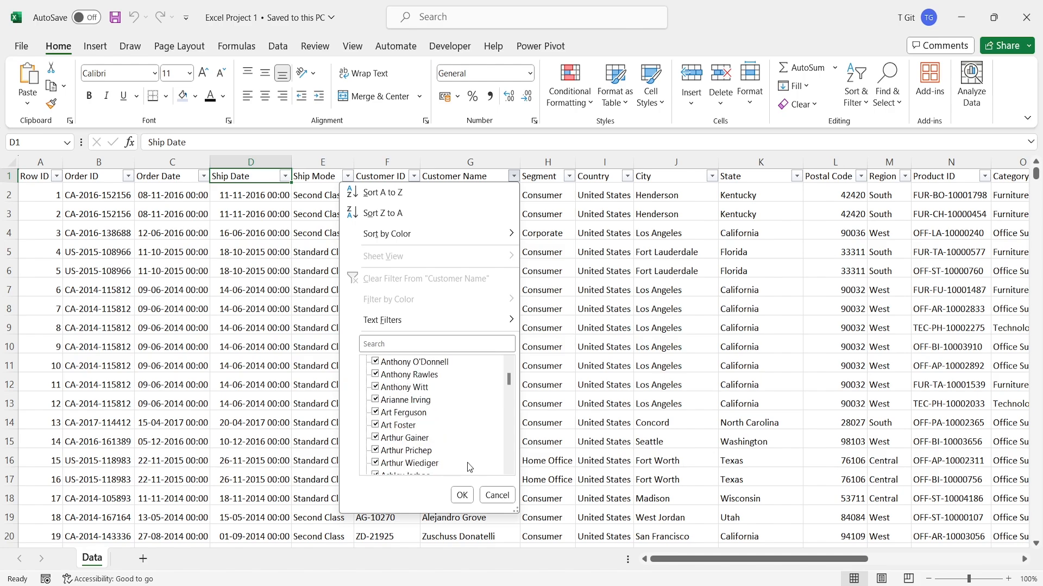
{"action": "left_click", "coordinate": [497, 495]}
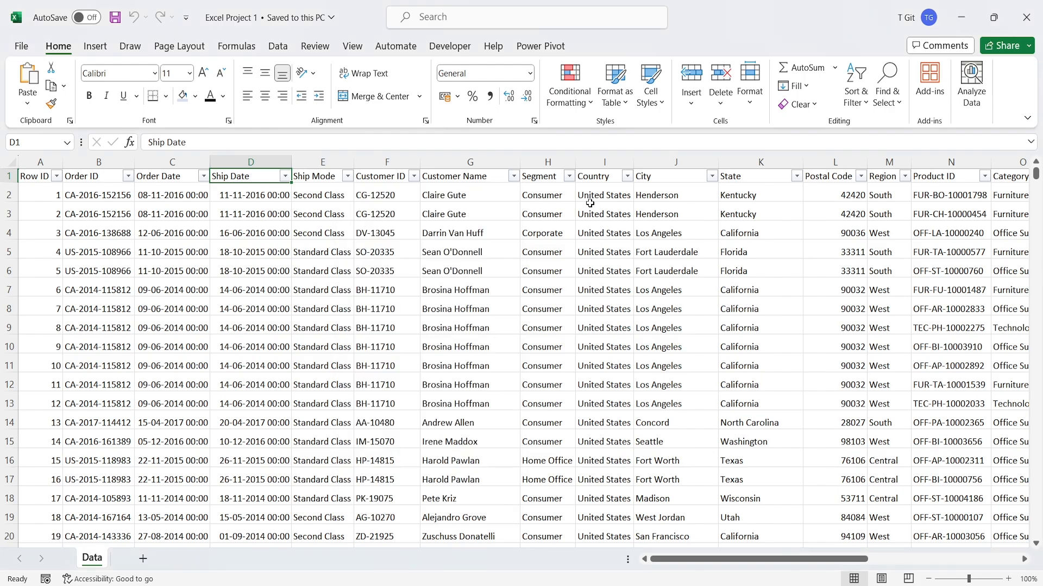
- Review the filter values of the Segment and Country columns without applying a filter
{"action": "left_click", "coordinate": [569, 177]}
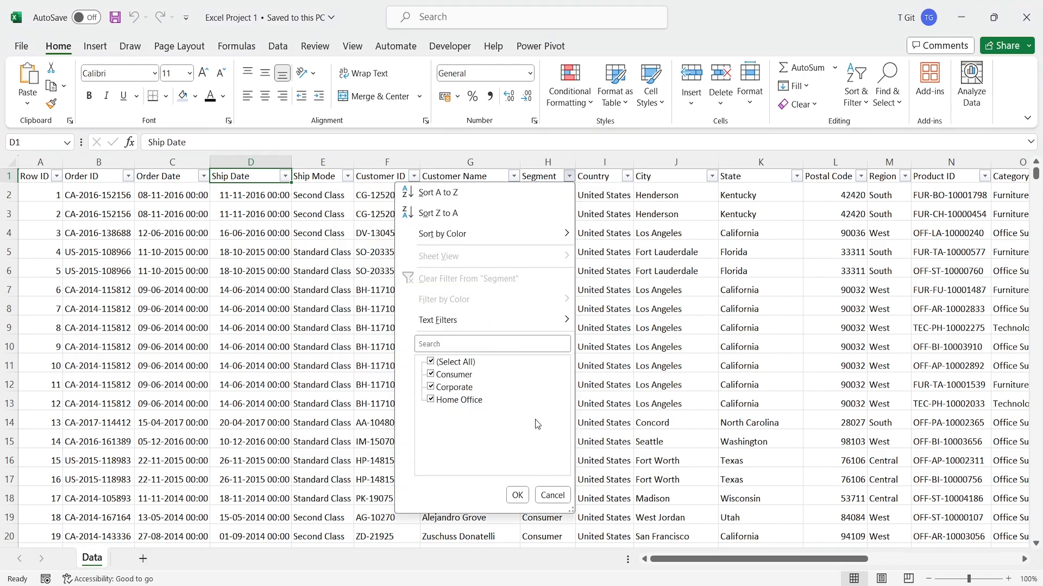
{"action": "left_click", "coordinate": [560, 495]}
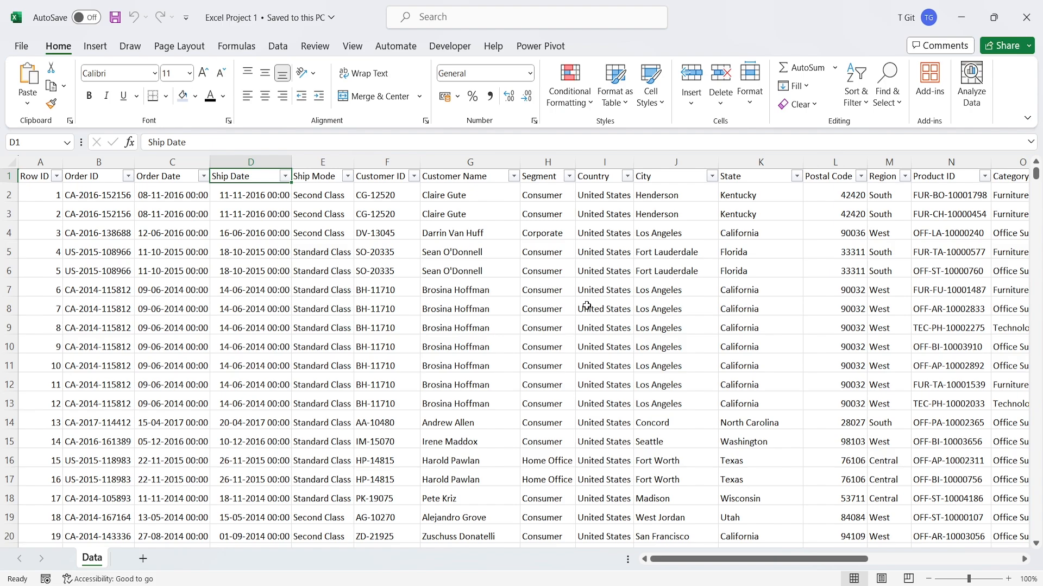
{"action": "left_click", "coordinate": [628, 177]}
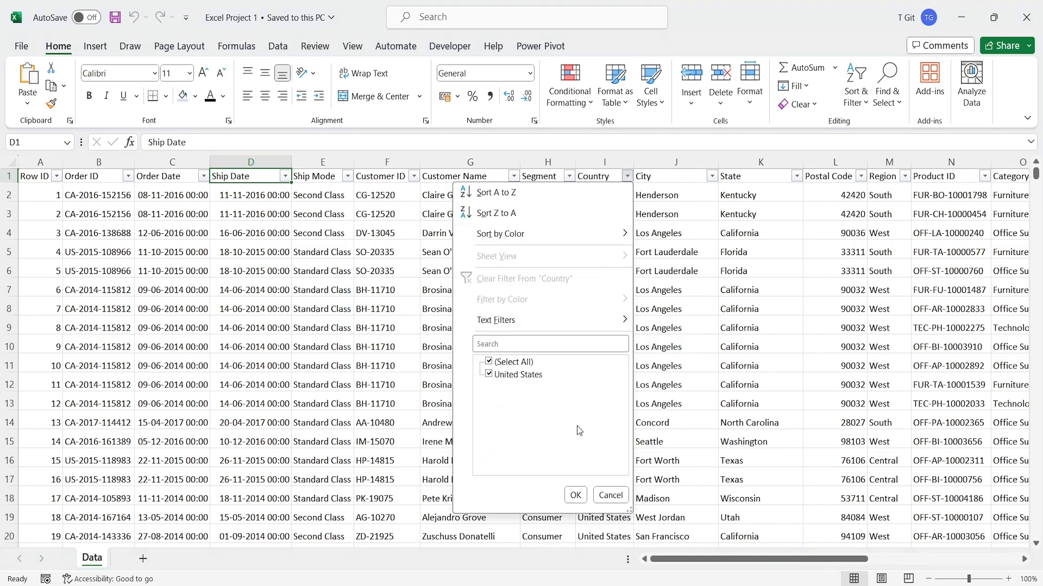
{"action": "left_click", "coordinate": [610, 495]}
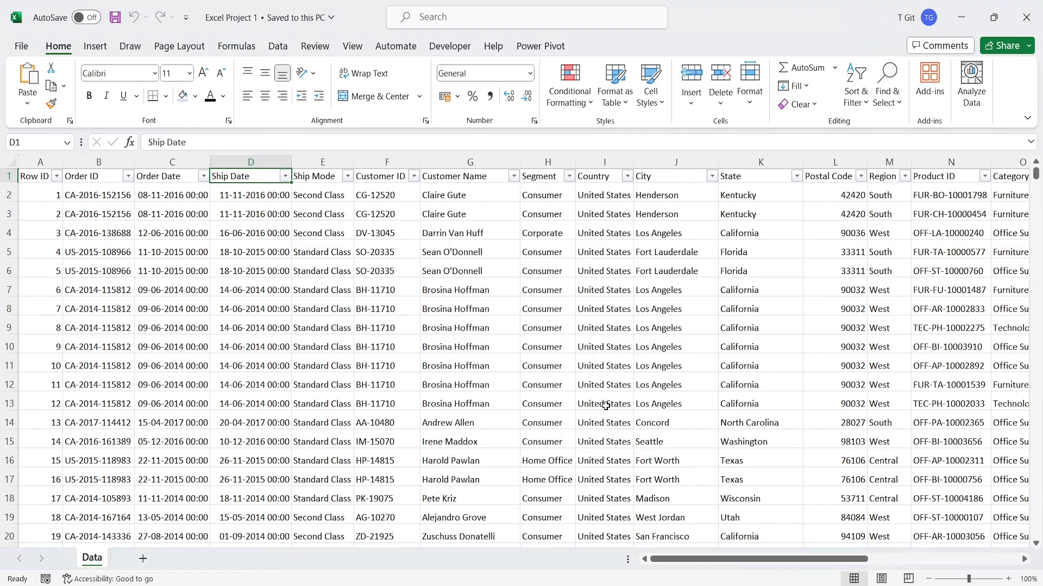
- Review the filter values of the City and State columns without applying a filter
{"action": "left_click", "coordinate": [712, 176]}
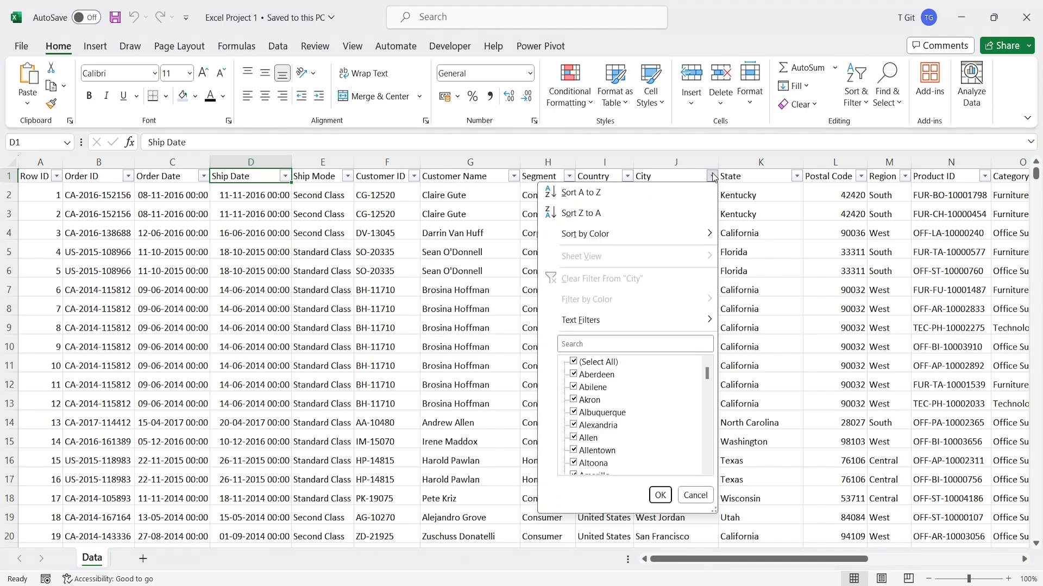
{"action": "scroll", "coordinate": [650, 438], "scroll_direction": "down", "scroll_amount": 14}
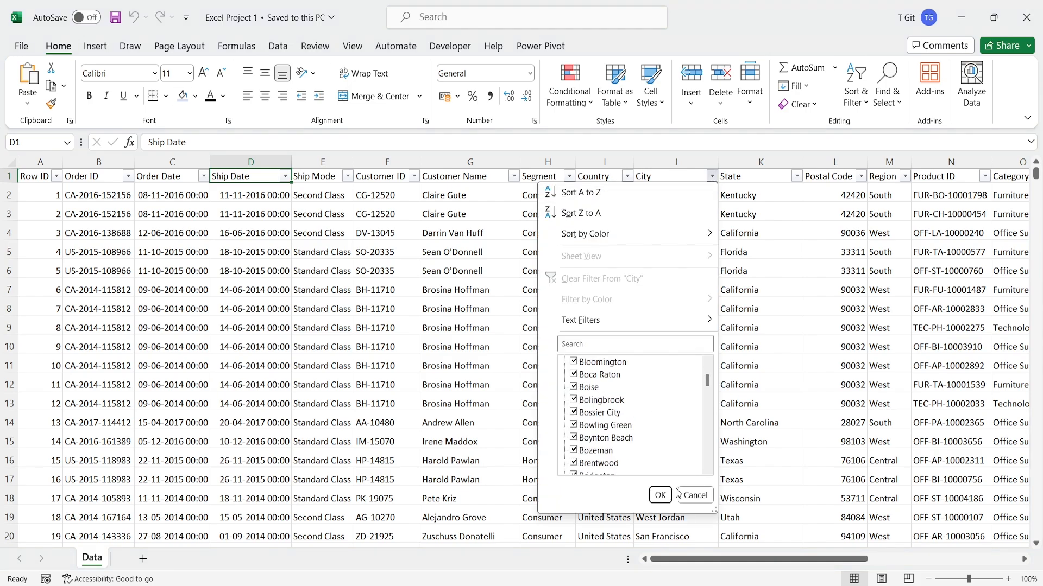
{"action": "left_click", "coordinate": [695, 495]}
{"action": "left_click", "coordinate": [796, 176]}
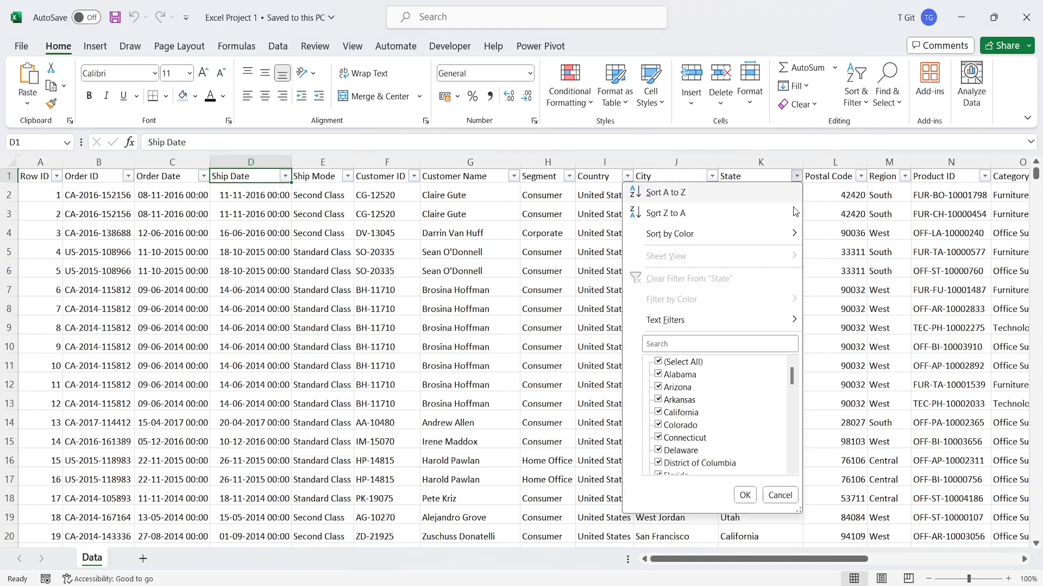
{"action": "scroll", "coordinate": [732, 416], "scroll_direction": "down", "scroll_amount": 7}
{"action": "left_click", "coordinate": [782, 495]}
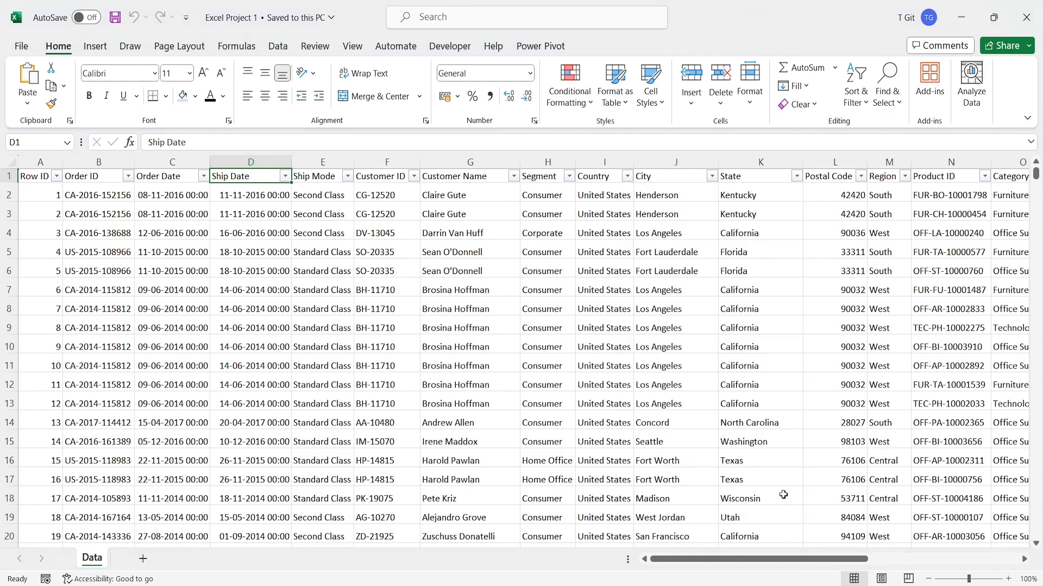
- Review the filter values of the Postal Code and Region columns without applying a filter
{"action": "left_click", "coordinate": [861, 176]}
{"action": "scroll", "coordinate": [809, 423], "scroll_direction": "down", "scroll_amount": 3}
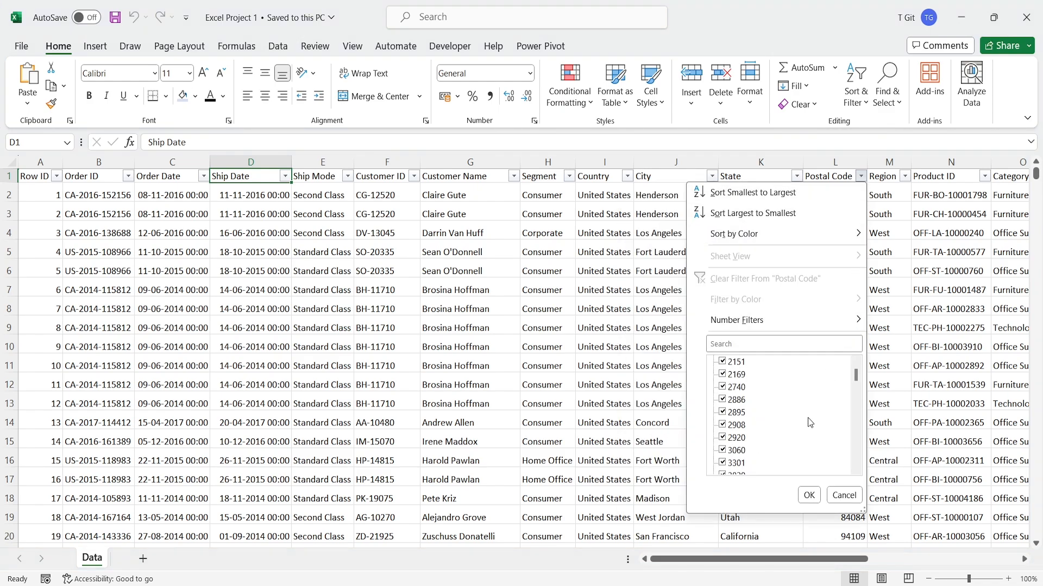
{"action": "scroll", "coordinate": [807, 422], "scroll_direction": "down", "scroll_amount": 10}
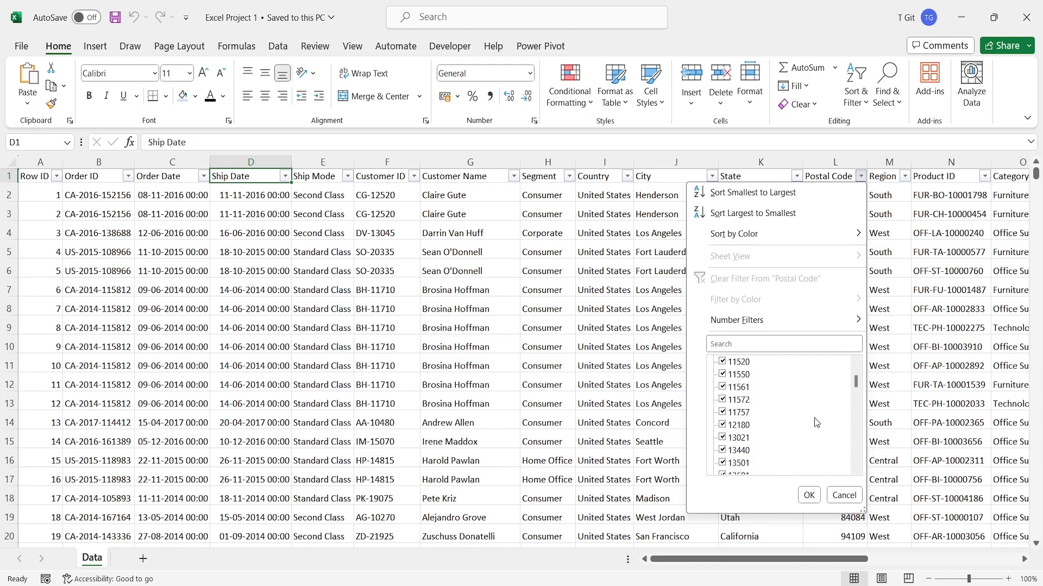
{"action": "left_click", "coordinate": [906, 176]}
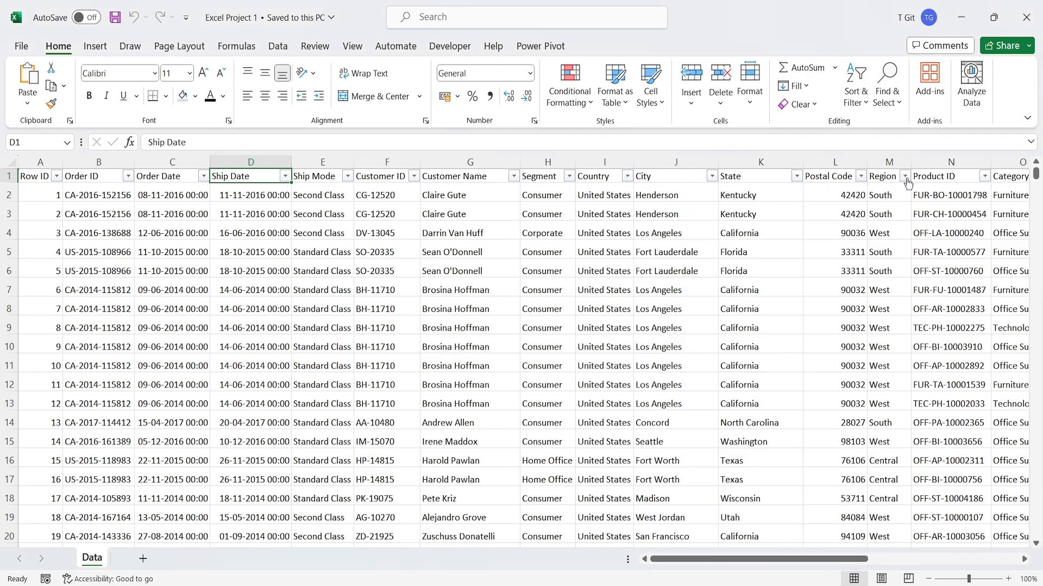
{"action": "left_click", "coordinate": [905, 177]}
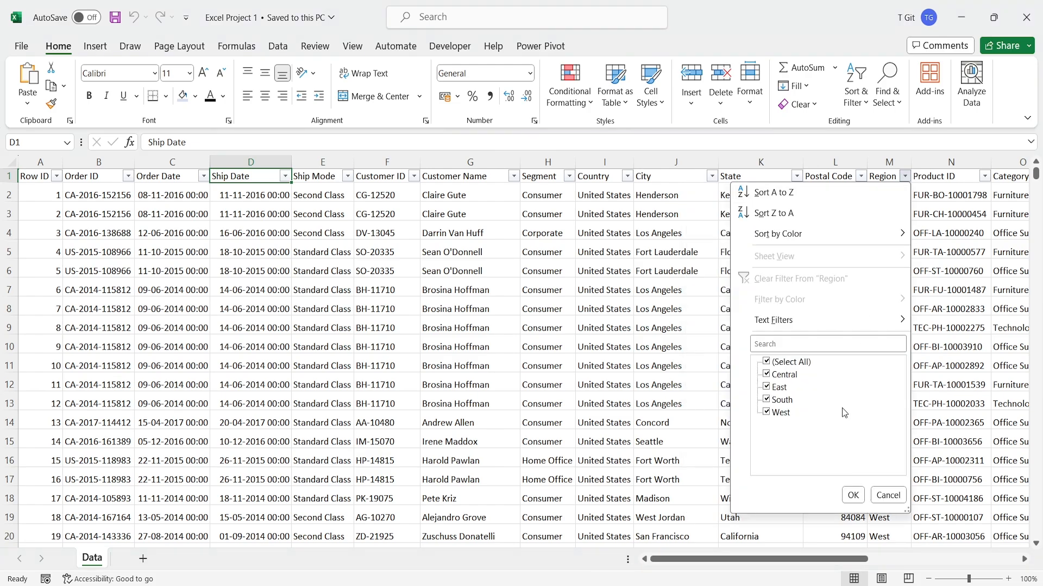
{"action": "left_click", "coordinate": [901, 495]}
- Review the filter values of the Product ID column without applying a filter
{"action": "left_click_drag", "start_coordinate": [850, 559], "coordinate": [964, 551]}
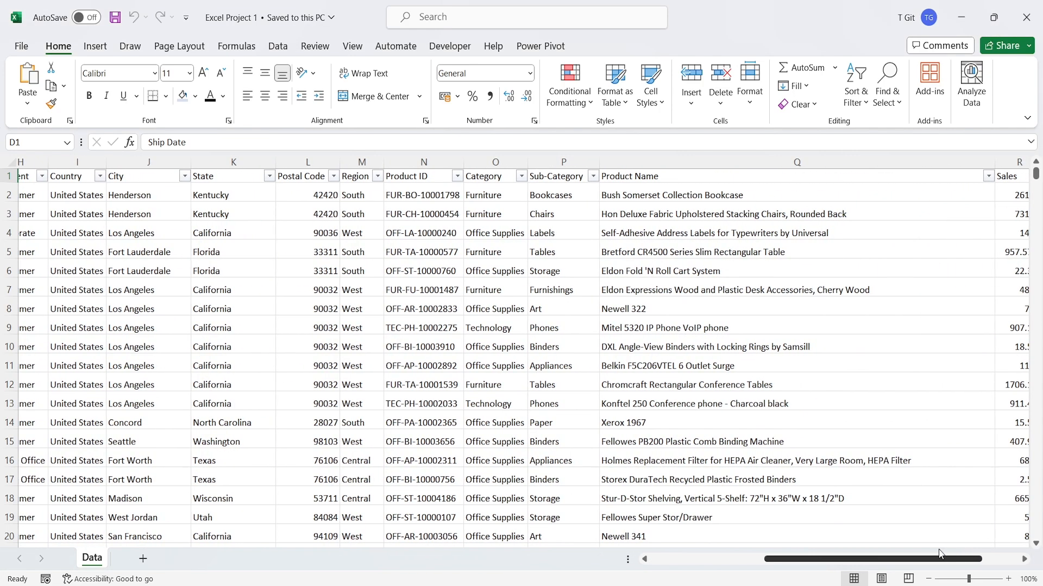
{"action": "left_click", "coordinate": [459, 178]}
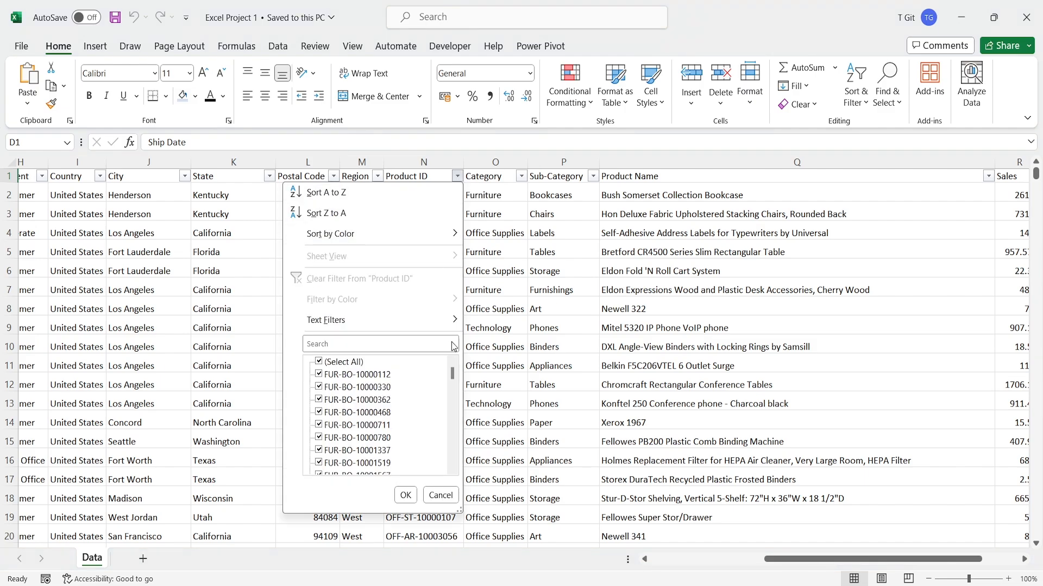
{"action": "scroll", "coordinate": [437, 387], "scroll_direction": "down", "scroll_amount": 5}
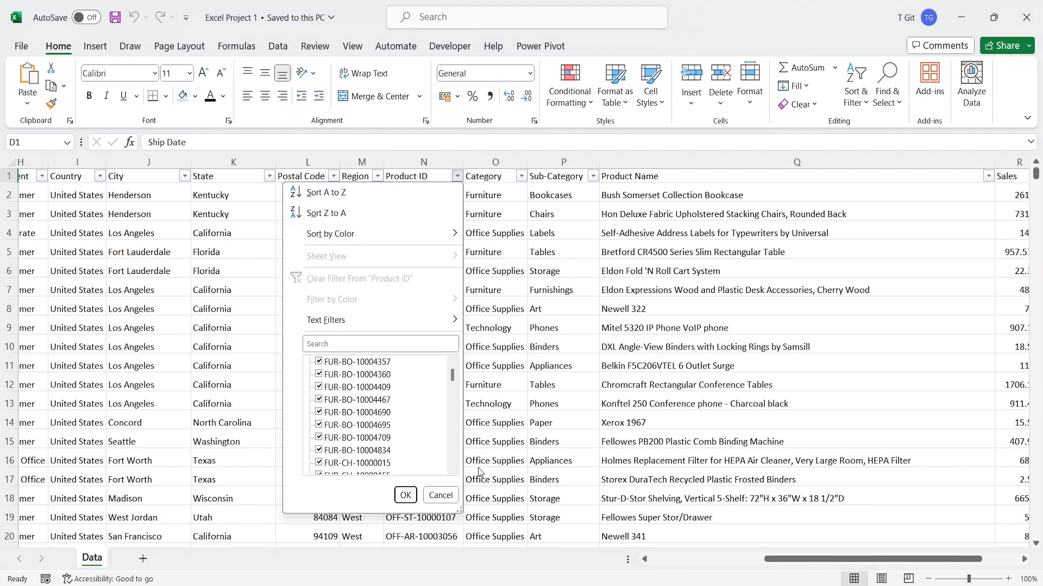
{"action": "left_click", "coordinate": [441, 496]}
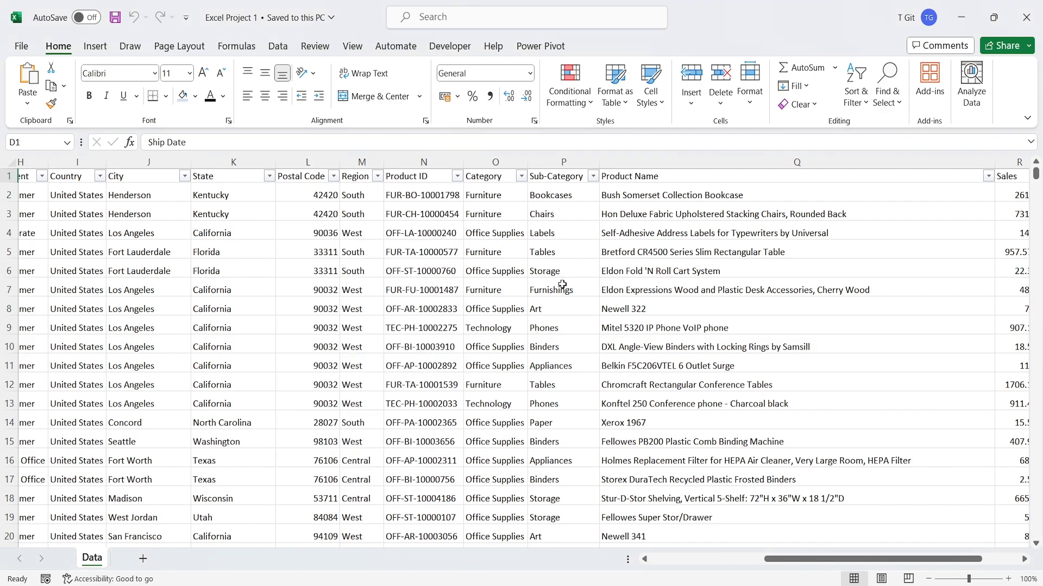
- Review the filter values of the Category and Sub-Category columns without applying a filter
{"action": "left_click", "coordinate": [522, 177]}
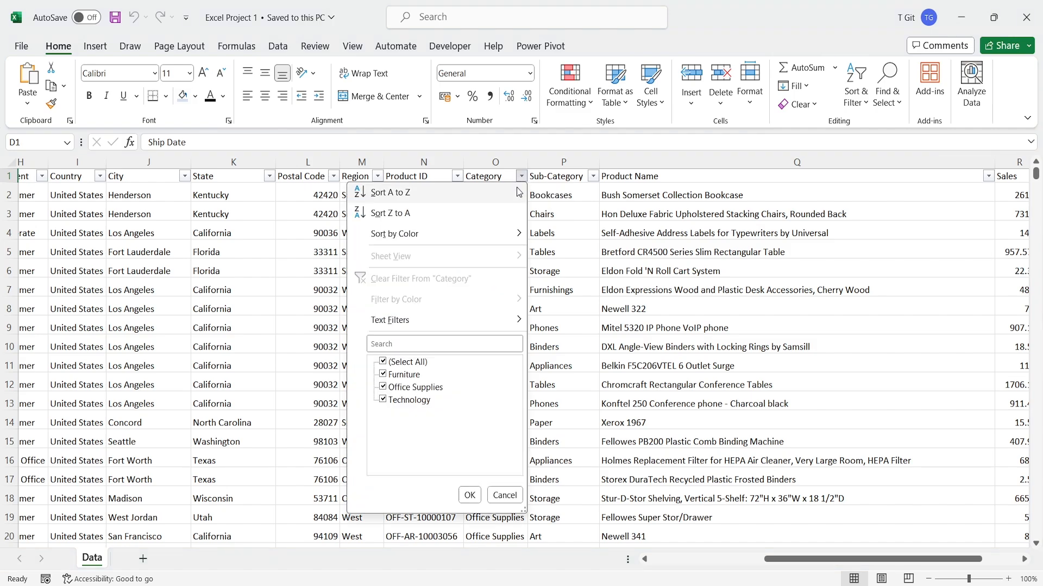
{"action": "left_click", "coordinate": [505, 495]}
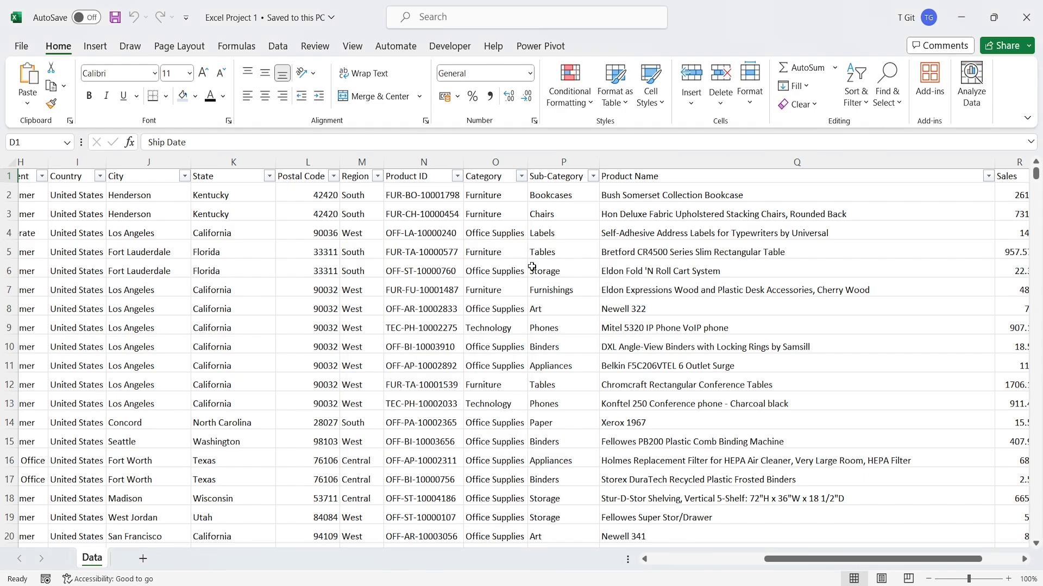
{"action": "left_click", "coordinate": [593, 177]}
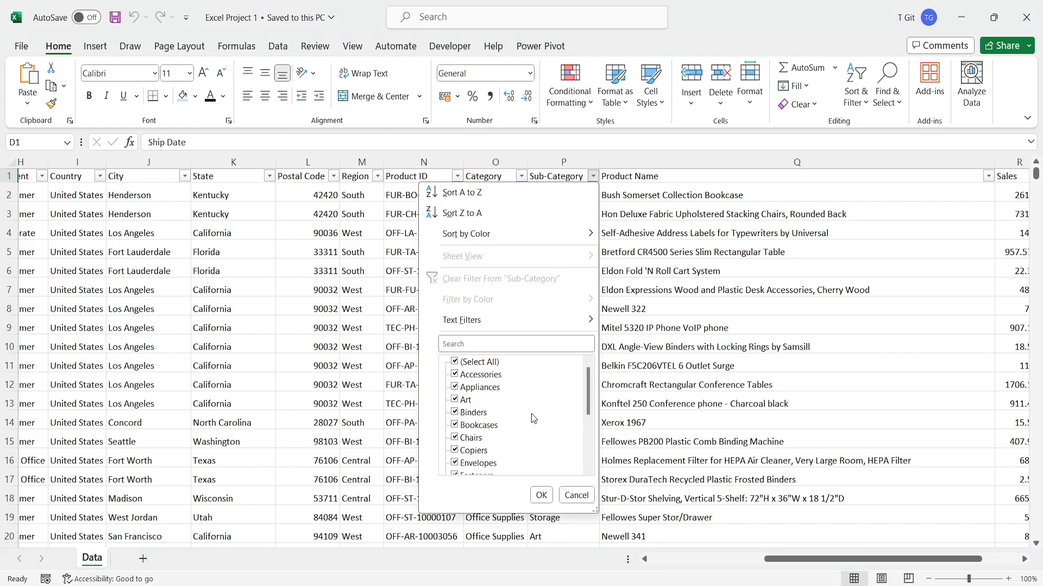
{"action": "scroll", "coordinate": [531, 415], "scroll_direction": "down", "scroll_amount": 3}
{"action": "left_click", "coordinate": [576, 496]}
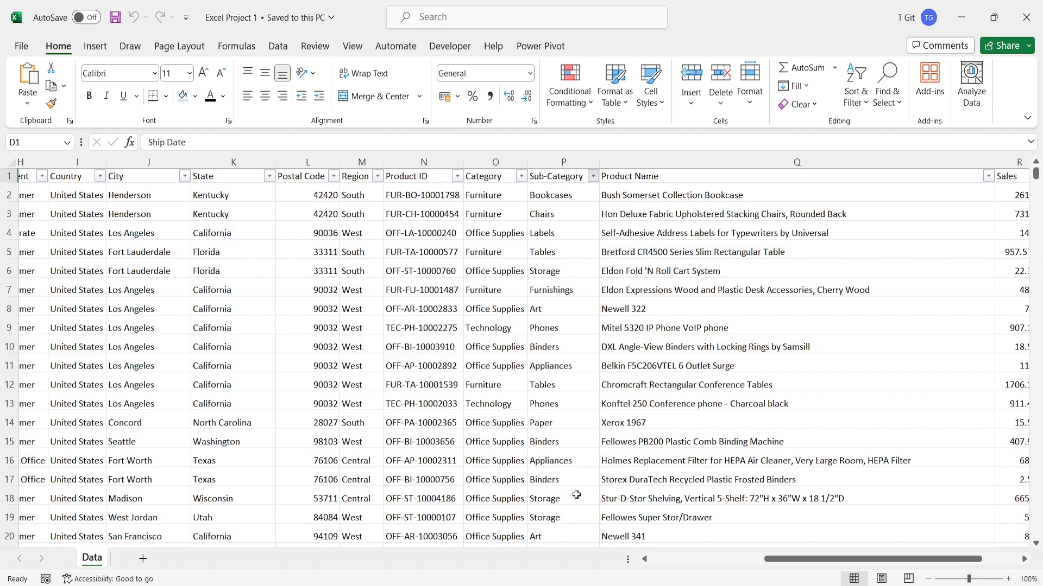
- Review the filter values of the Product Name column through to the end of the list without applying a filter
{"action": "left_click_drag", "start_coordinate": [820, 559], "coordinate": [858, 556]}
{"action": "left_click", "coordinate": [817, 177]}
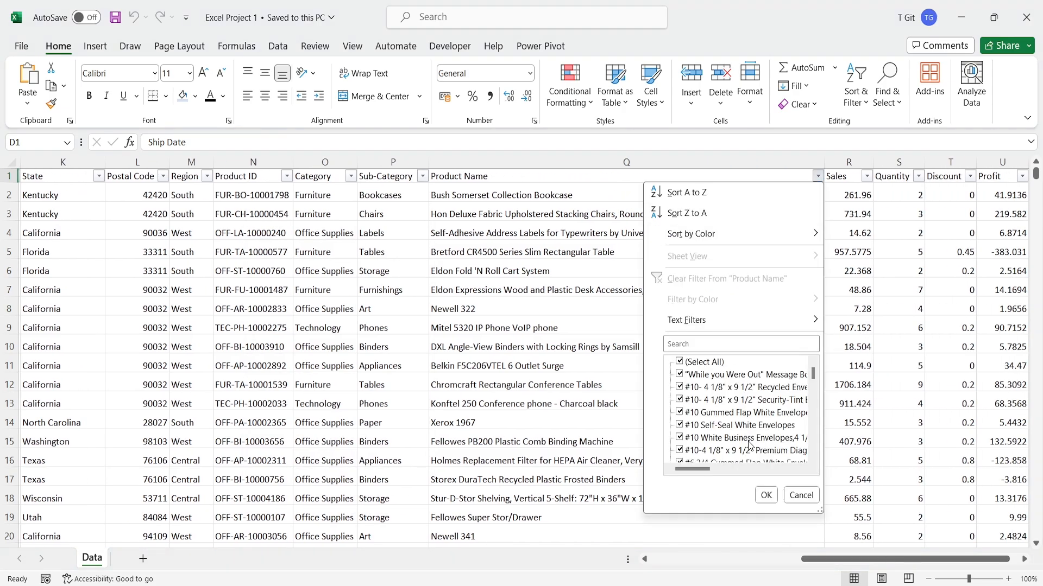
{"action": "scroll", "coordinate": [749, 442], "scroll_direction": "down", "scroll_amount": 5}
{"action": "scroll", "coordinate": [749, 442], "scroll_direction": "down", "scroll_amount": 1}
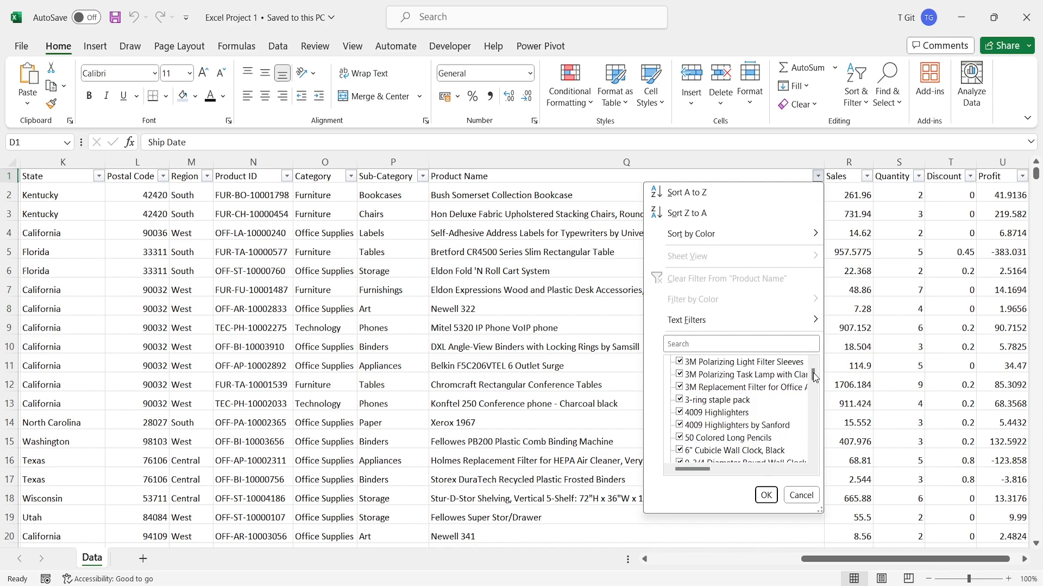
{"action": "left_click_drag", "start_coordinate": [813, 376], "coordinate": [818, 457]}
{"action": "left_click", "coordinate": [801, 495]}
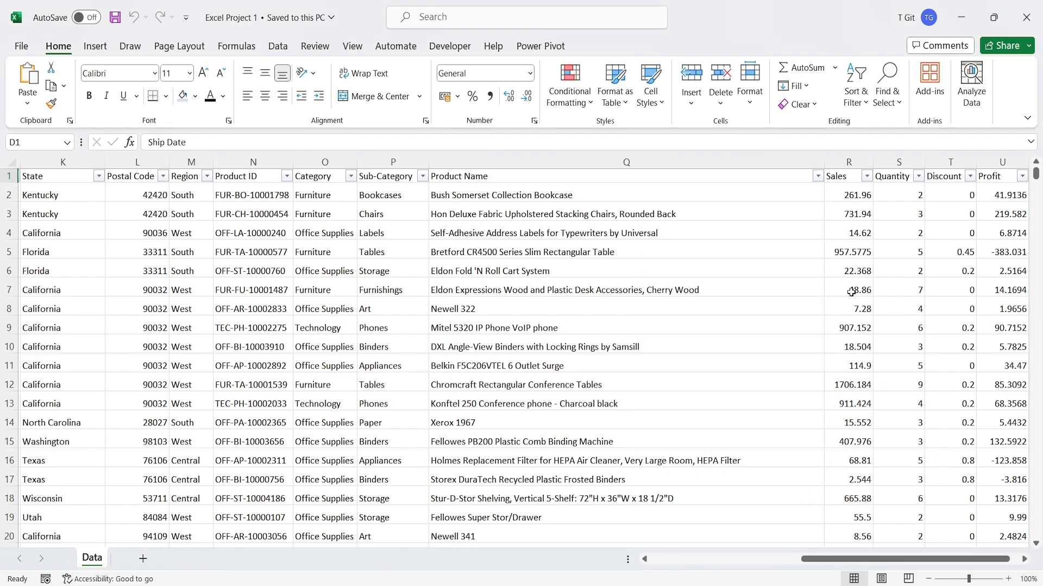
- Review the filter values of the Sales and Quantity columns without applying a filter
{"action": "left_click", "coordinate": [866, 176]}
{"action": "scroll", "coordinate": [816, 413], "scroll_direction": "down", "scroll_amount": 10}
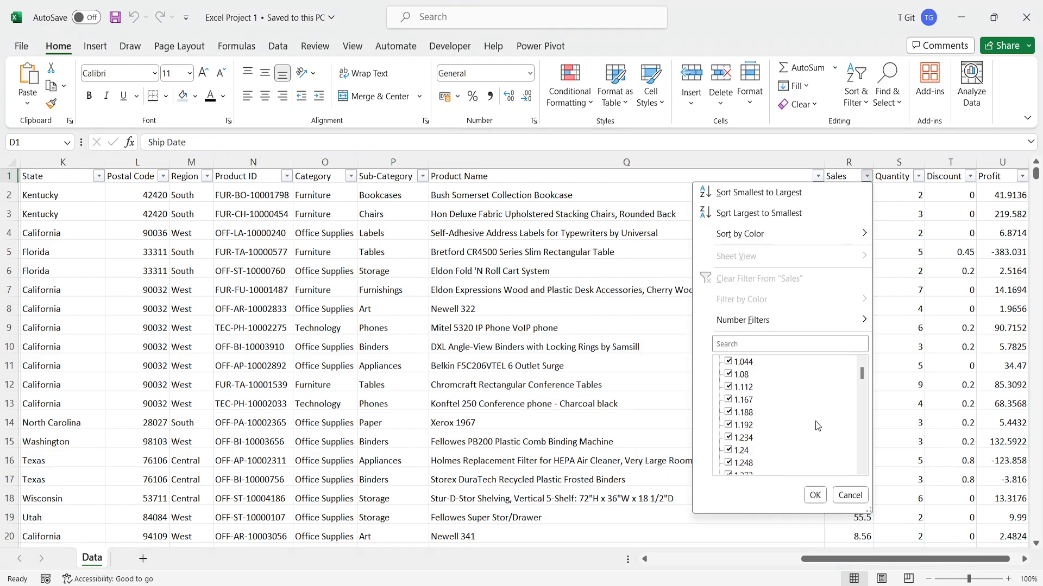
{"action": "left_click", "coordinate": [850, 496]}
{"action": "left_click", "coordinate": [917, 176]}
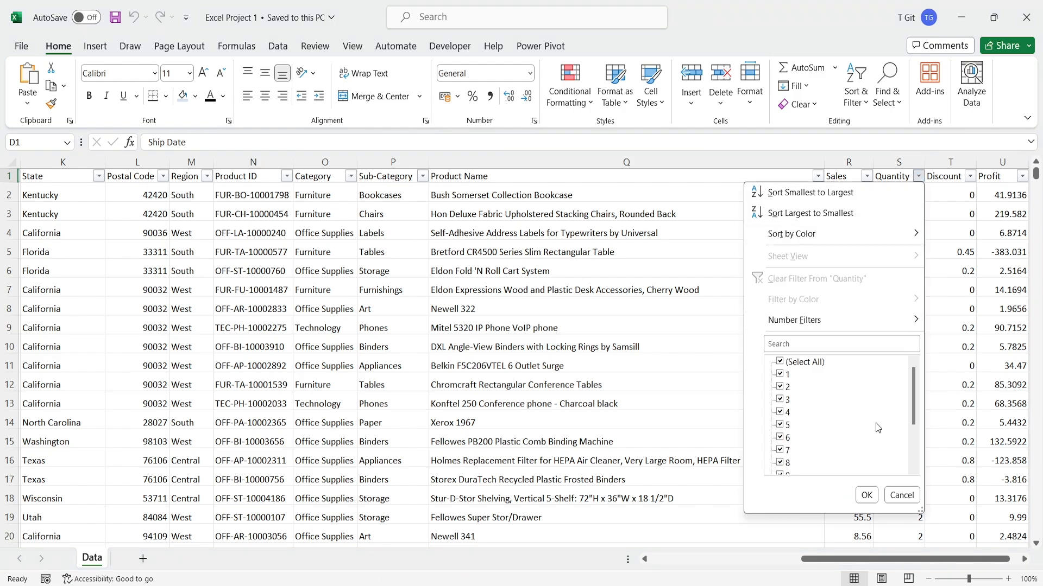
{"action": "scroll", "coordinate": [877, 425], "scroll_direction": "down", "scroll_amount": 2}
{"action": "left_click", "coordinate": [902, 495]}
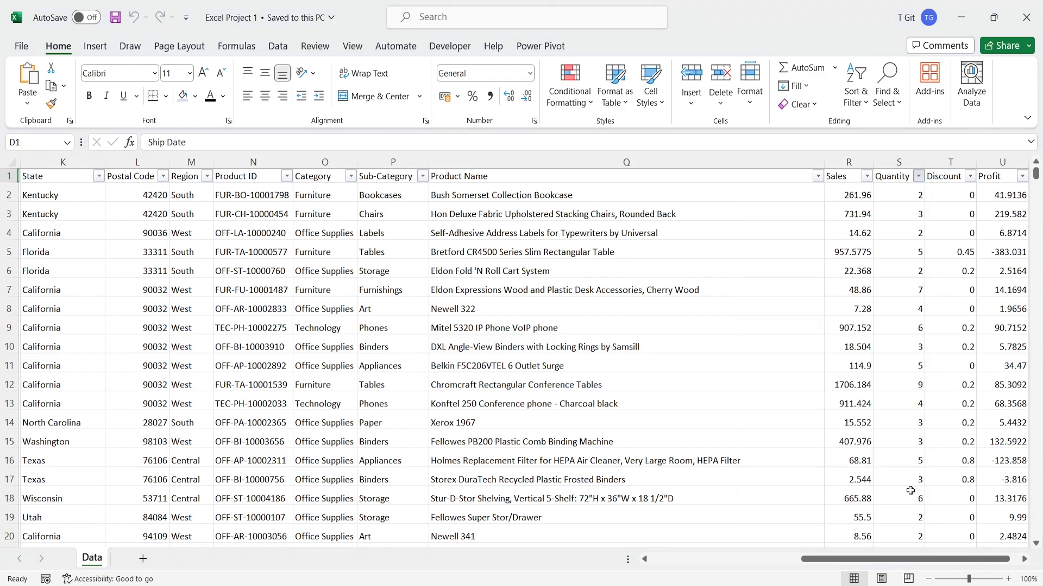
- Review the filter values of the Discount and Profit columns without applying a filter
{"action": "left_click", "coordinate": [970, 176]}
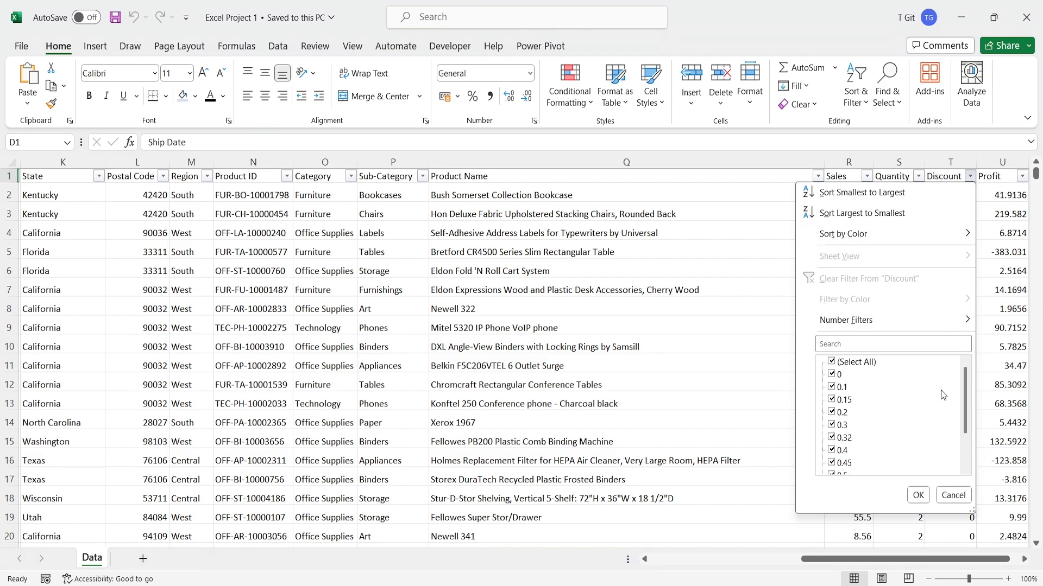
{"action": "scroll", "coordinate": [930, 429], "scroll_direction": "down", "scroll_amount": 2}
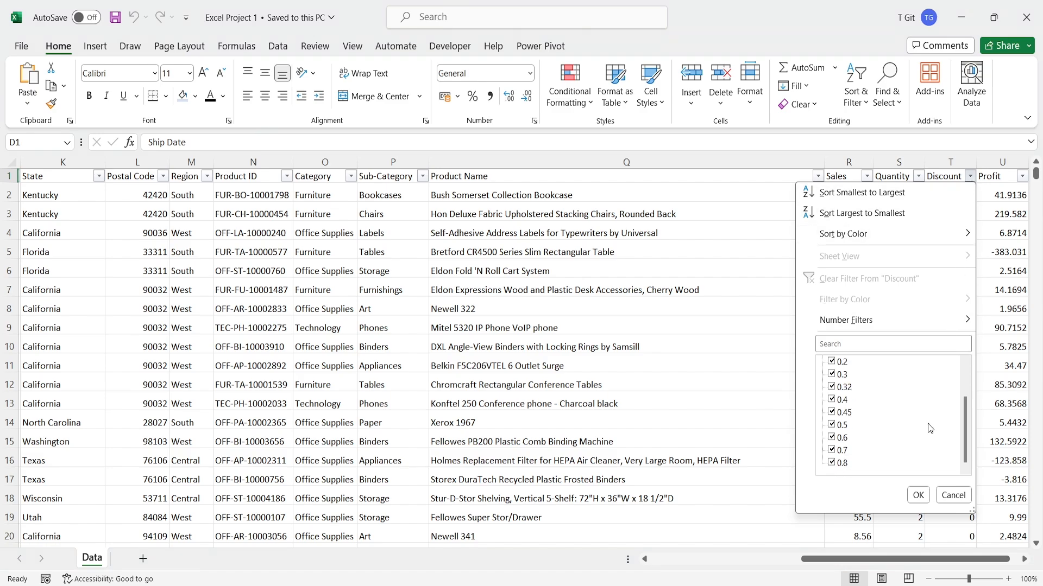
{"action": "left_click", "coordinate": [960, 497]}
{"action": "left_click", "coordinate": [1022, 177]}
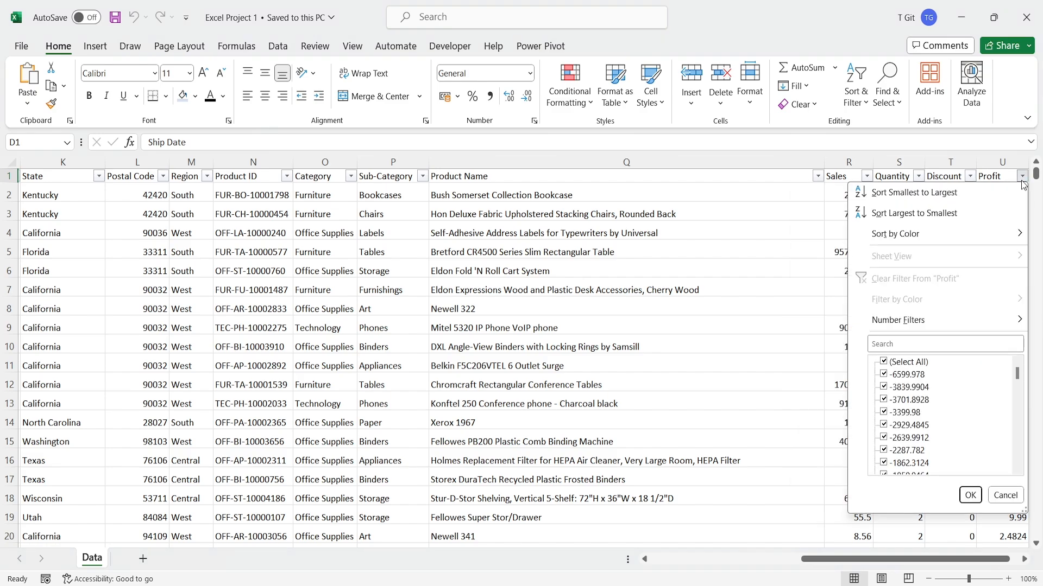
{"action": "scroll", "coordinate": [981, 436], "scroll_direction": "down", "scroll_amount": 2}
{"action": "scroll", "coordinate": [979, 437], "scroll_direction": "down", "scroll_amount": 3}
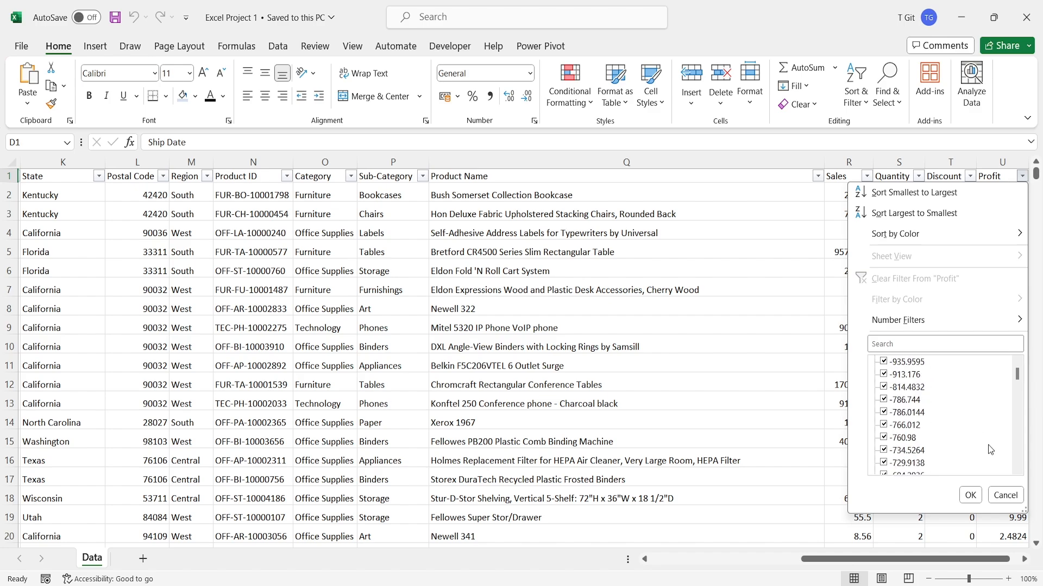
{"action": "scroll", "coordinate": [948, 432], "scroll_direction": "down", "scroll_amount": 7}
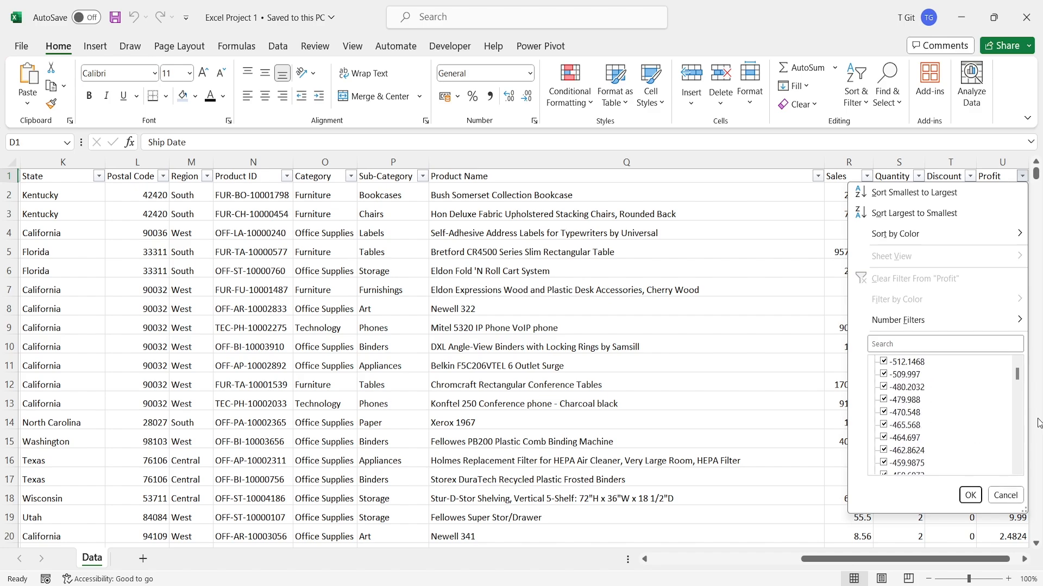
{"action": "left_click_drag", "start_coordinate": [1017, 373], "coordinate": [1018, 462]}
{"action": "left_click", "coordinate": [1006, 494]}
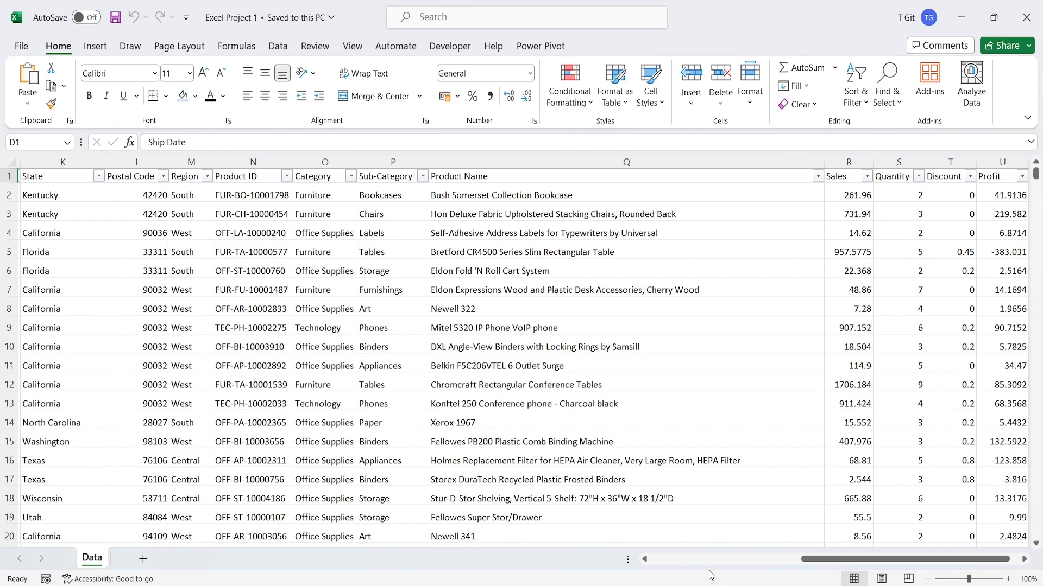
- Return to the first columns and review the Order ID filter values without applying a filter
{"action": "left_click_drag", "start_coordinate": [817, 560], "coordinate": [664, 564]}
{"action": "left_click", "coordinate": [135, 253]}
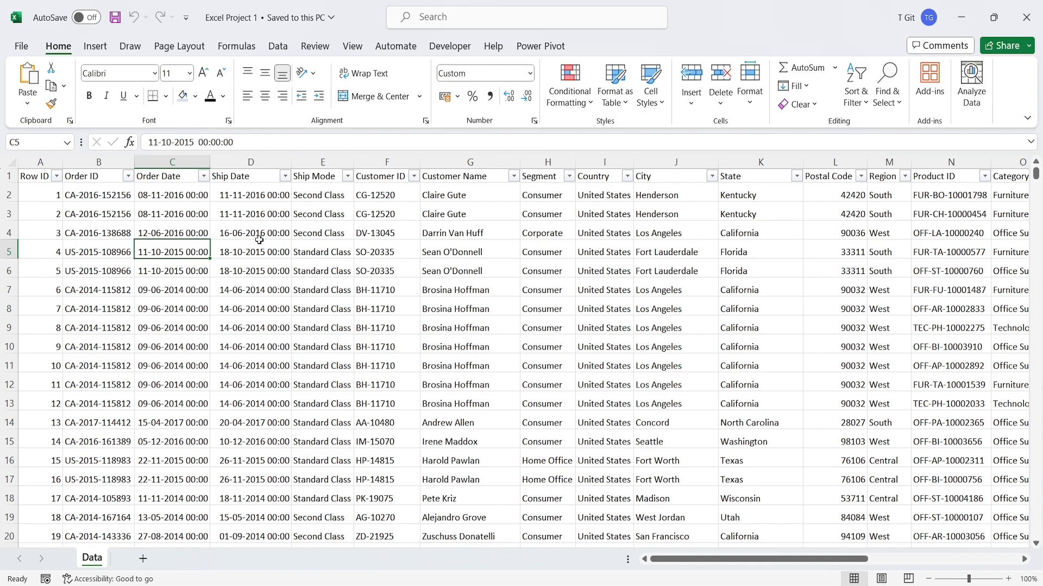
{"action": "left_click", "coordinate": [128, 178]}
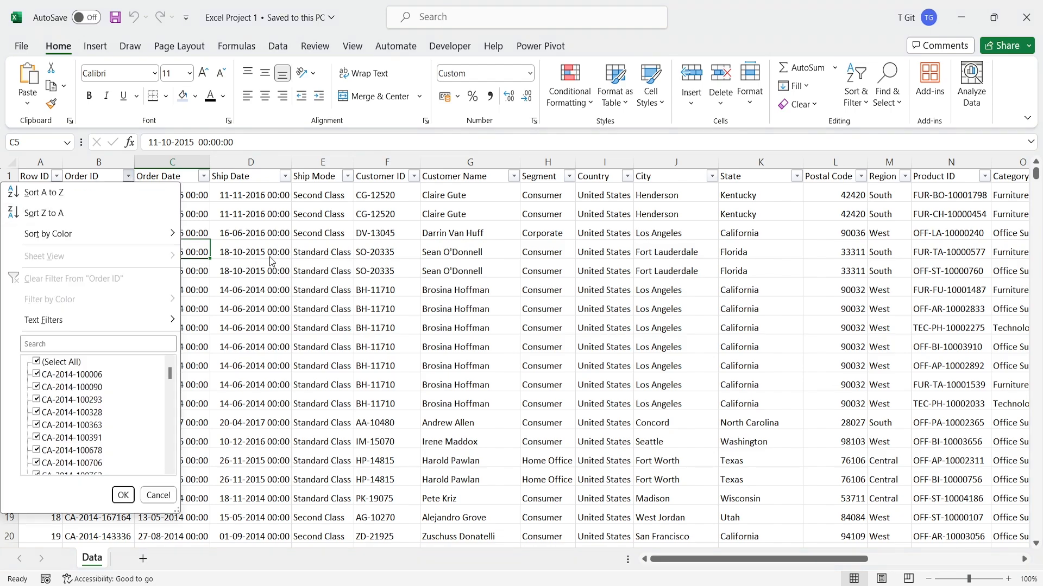
{"action": "left_click", "coordinate": [234, 247]}
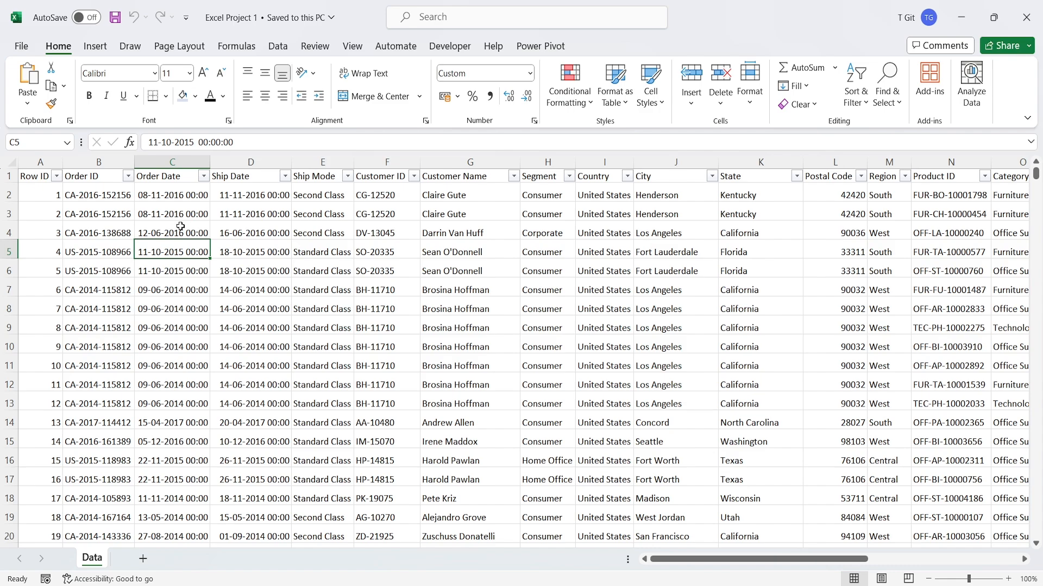
- Turn the header filters off and on again, and check the Order Date filter without applying it
{"action": "key", "text": "ctrl+shift+l"}
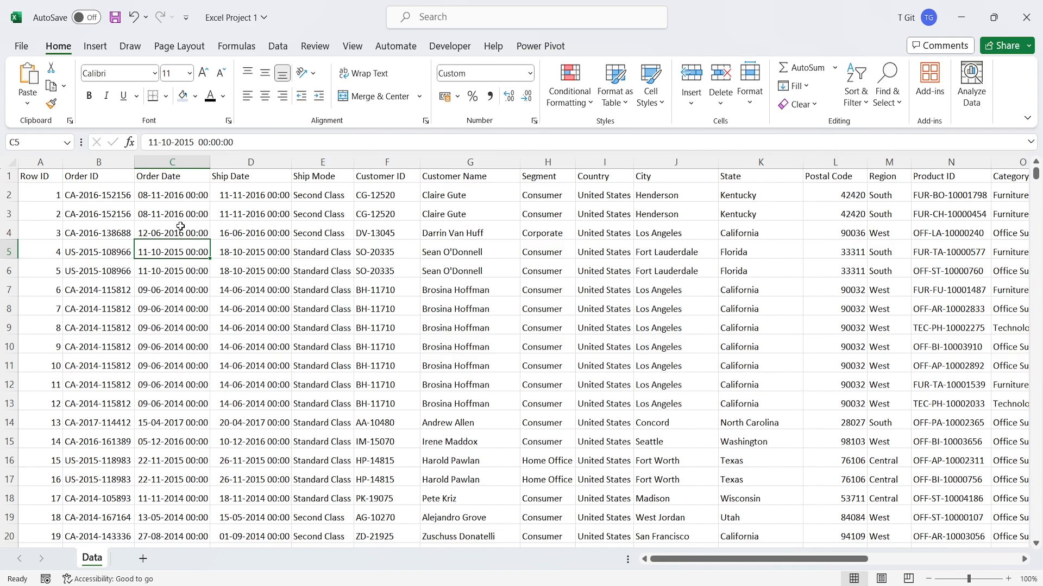
{"action": "key", "text": "ctrl+shift+l"}
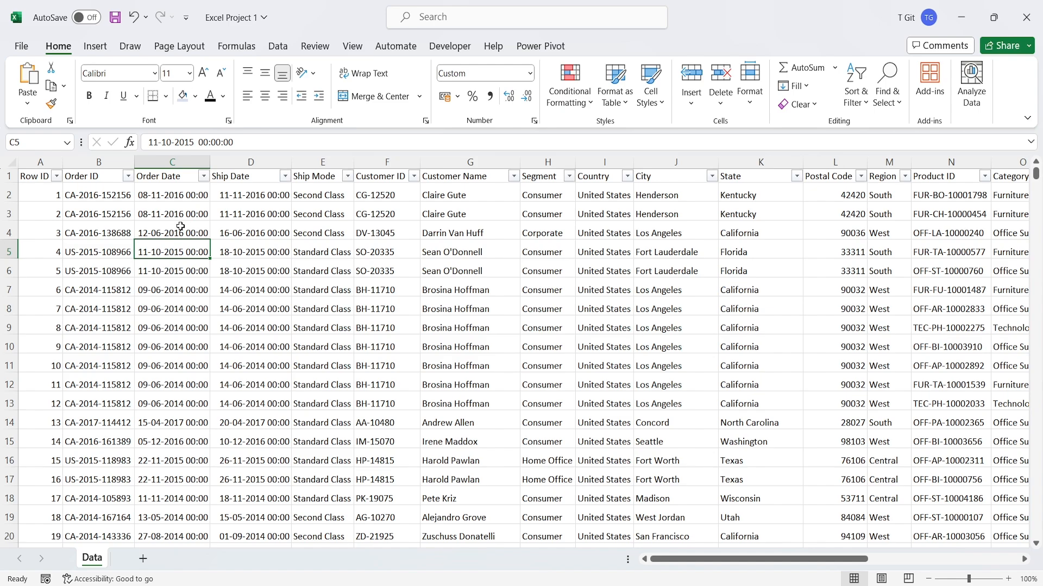
{"action": "left_click", "coordinate": [204, 177]}
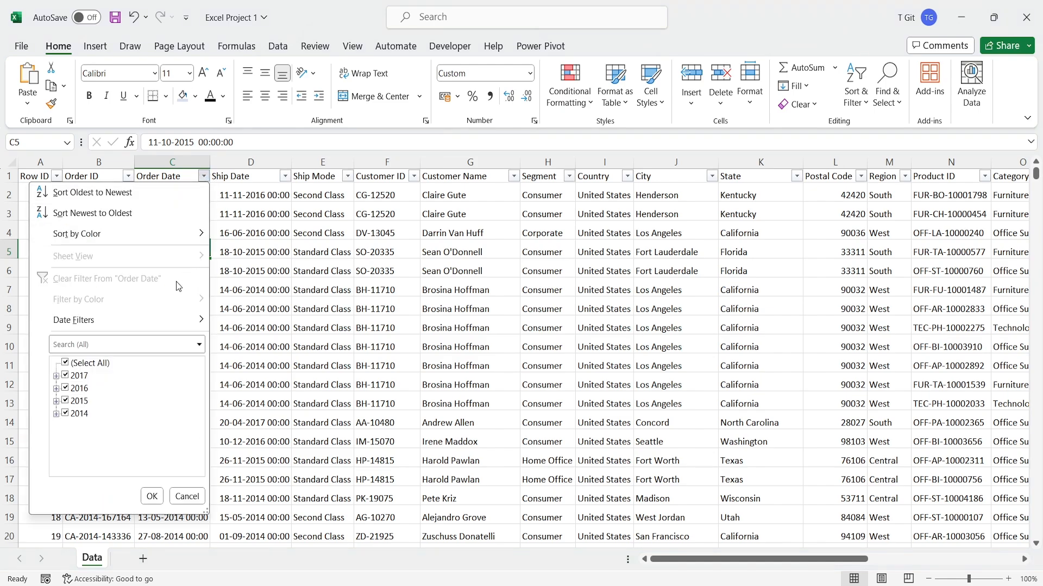
{"action": "left_click", "coordinate": [200, 497]}
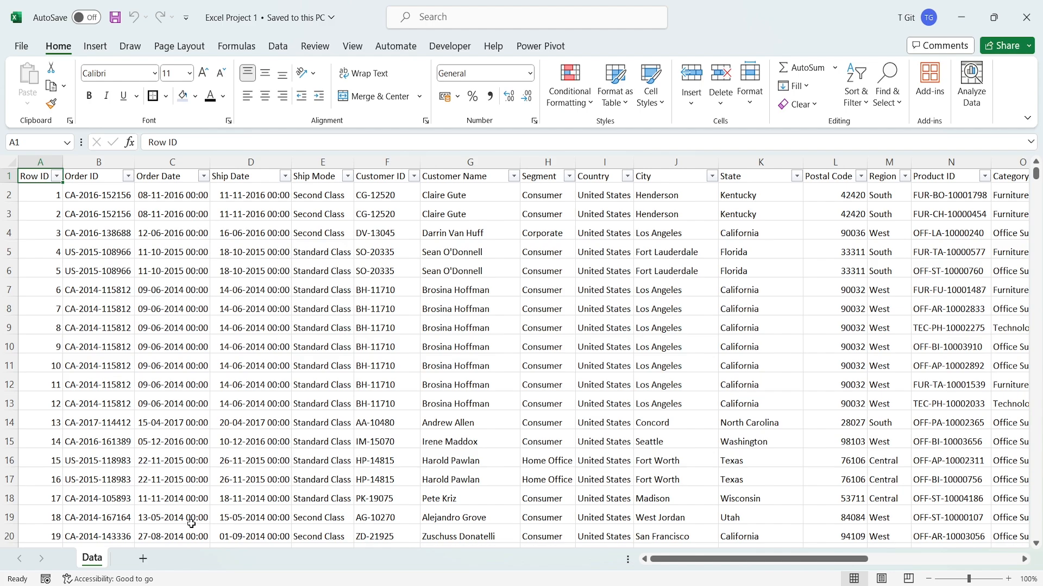
- Add a new worksheet after the Data sheet and name it Report
{"action": "left_click", "coordinate": [145, 562]}
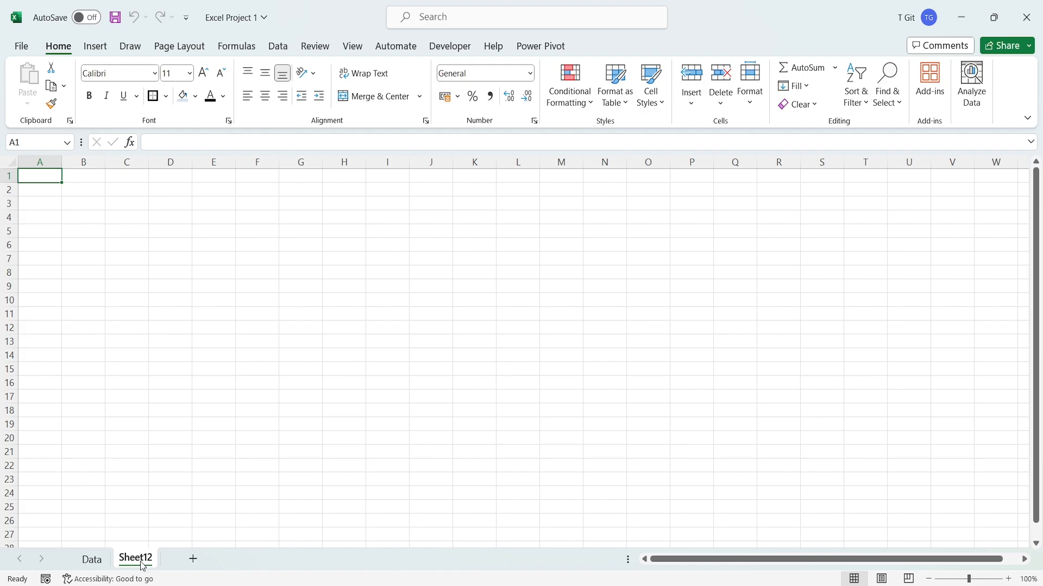
{"action": "double_click", "coordinate": [143, 559]}
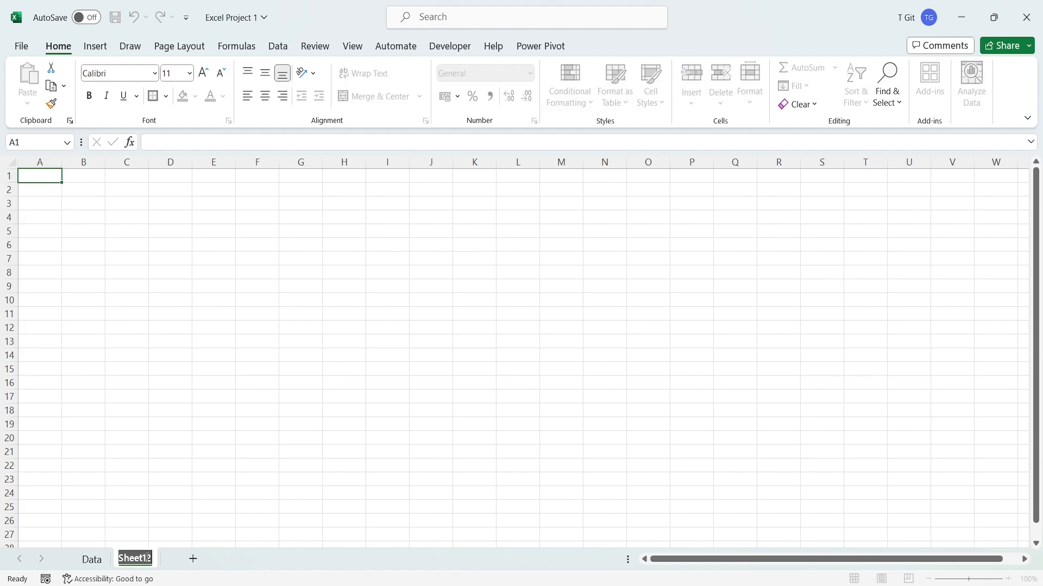
{"action": "type", "text": "Repor"}
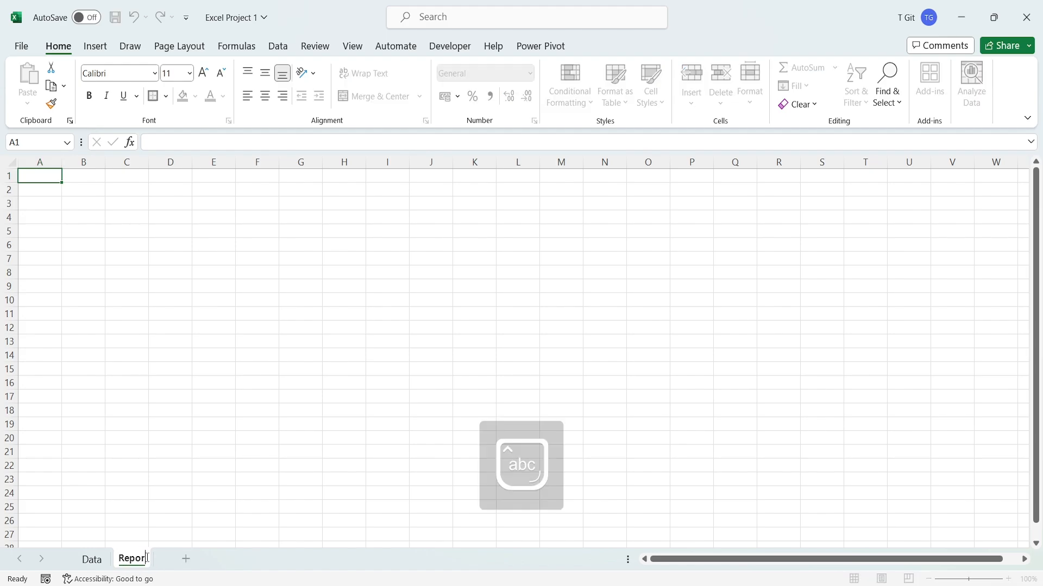
{"action": "type", "text": "t"}
{"action": "key", "text": "Return"}
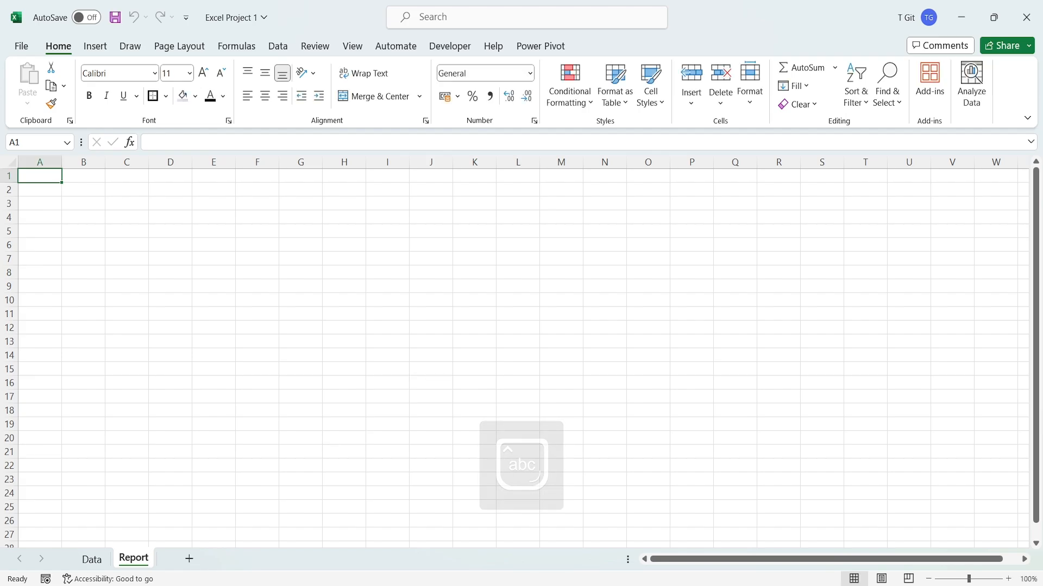
- Create a PivotTable on a new worksheet from the Data sheet's range A1:U9995
{"action": "left_click", "coordinate": [102, 565]}
{"action": "left_click", "coordinate": [111, 180]}
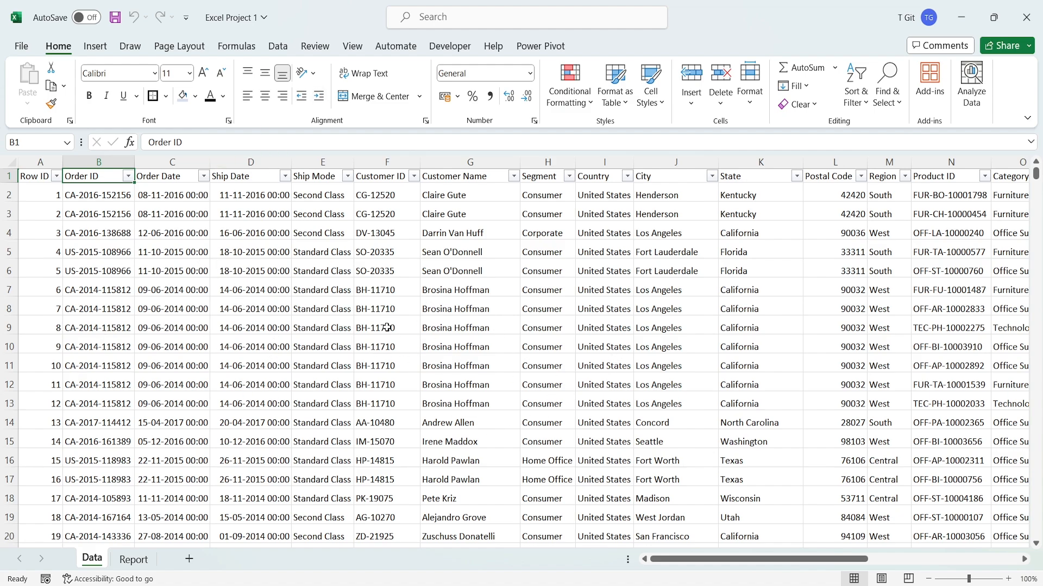
{"action": "left_click", "coordinate": [258, 281]}
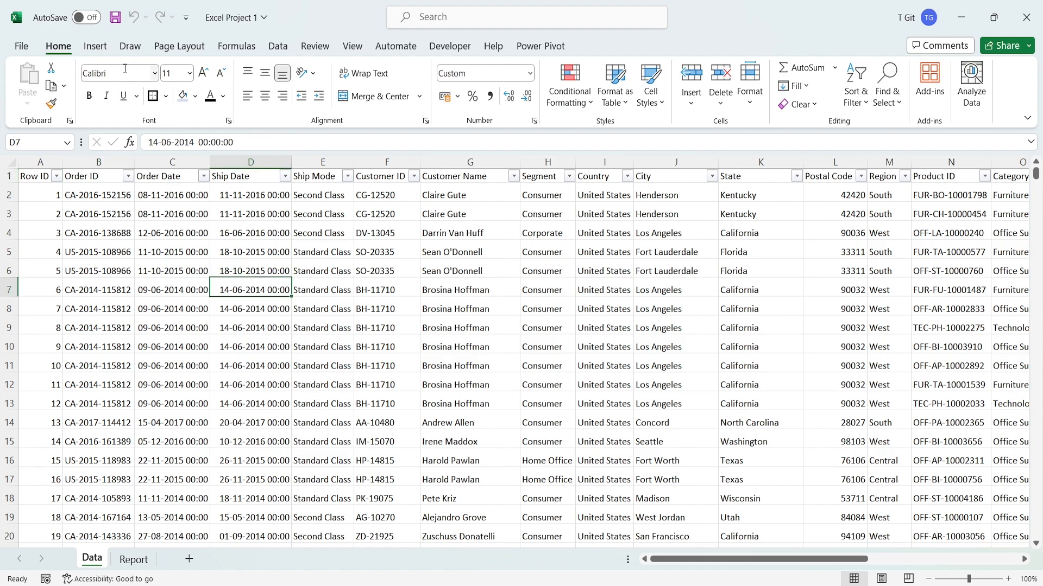
{"action": "left_click", "coordinate": [97, 47]}
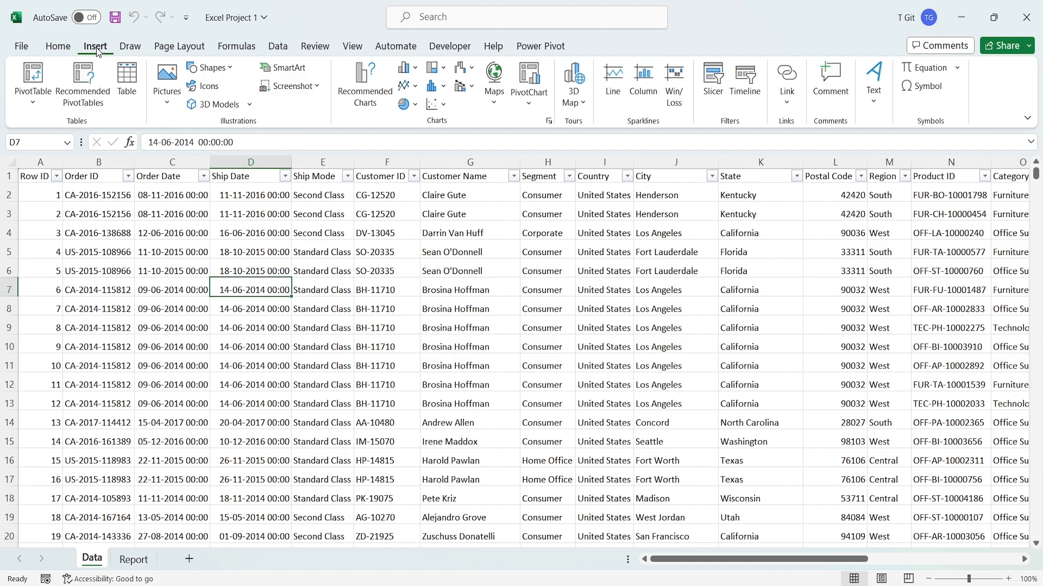
{"action": "left_click", "coordinate": [36, 96]}
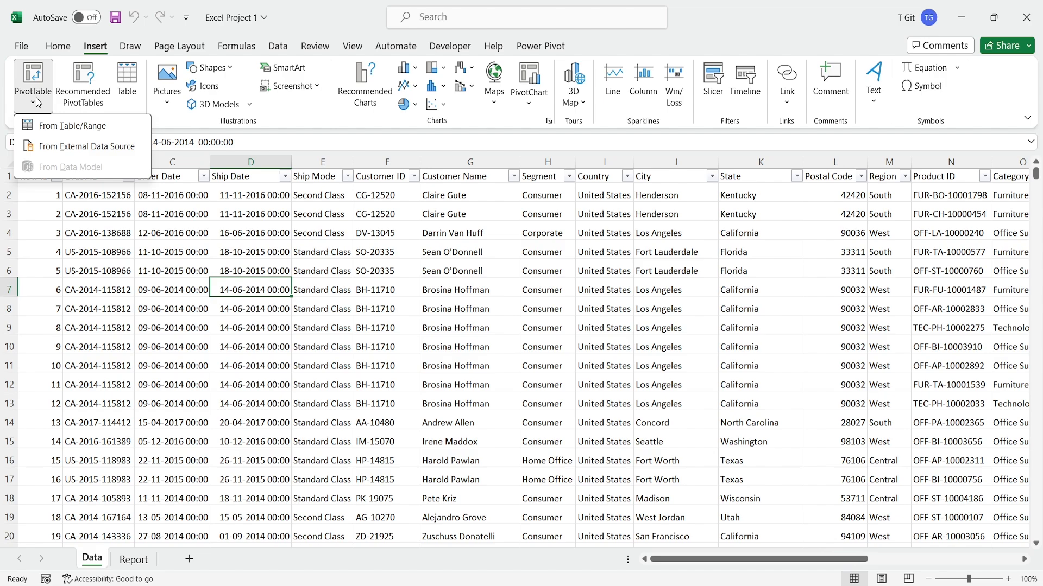
{"action": "left_click", "coordinate": [70, 125]}
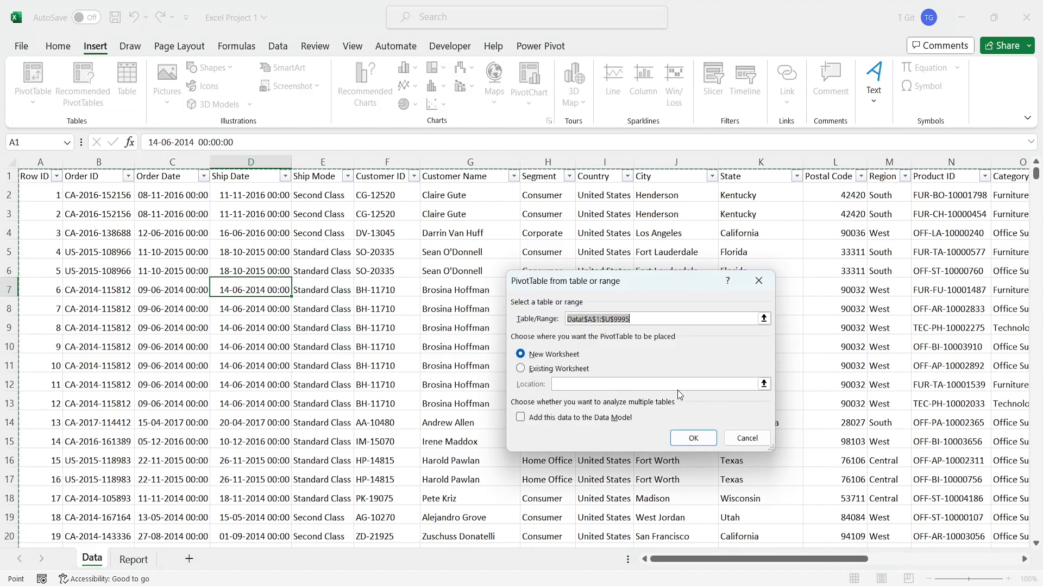
{"action": "left_click", "coordinate": [699, 445]}
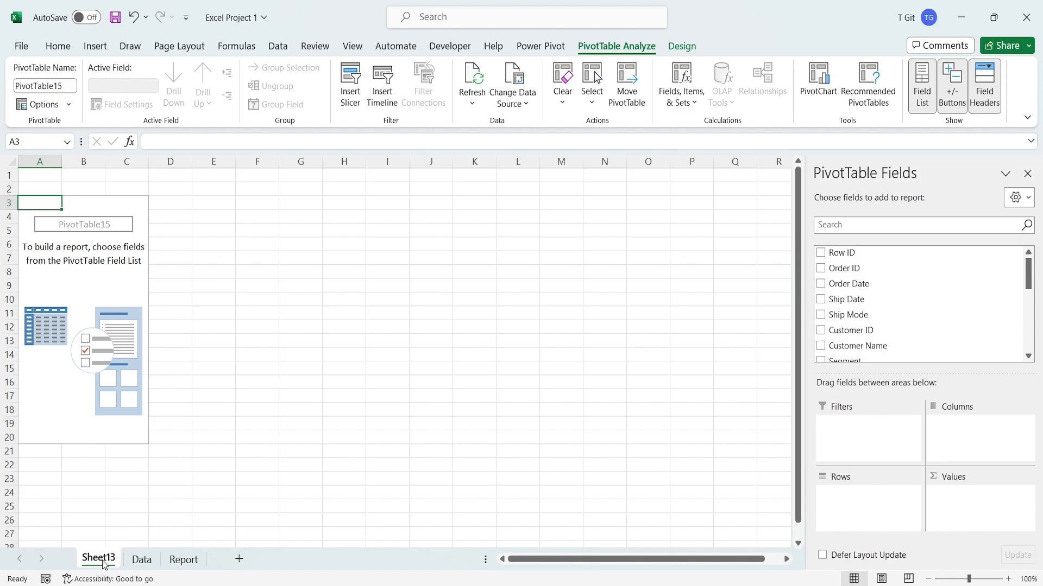
- Rename the new PivotTable sheet as Pivot 1 and move it between the Data and Report sheets
{"action": "left_click_drag", "start_coordinate": [103, 563], "coordinate": [130, 551]}
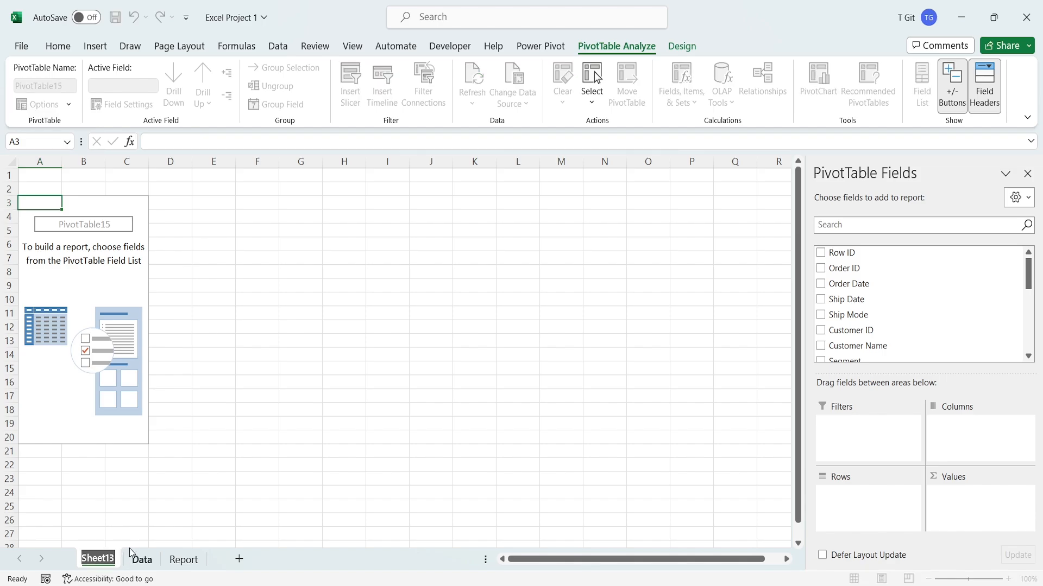
{"action": "type", "text": "Pivot"}
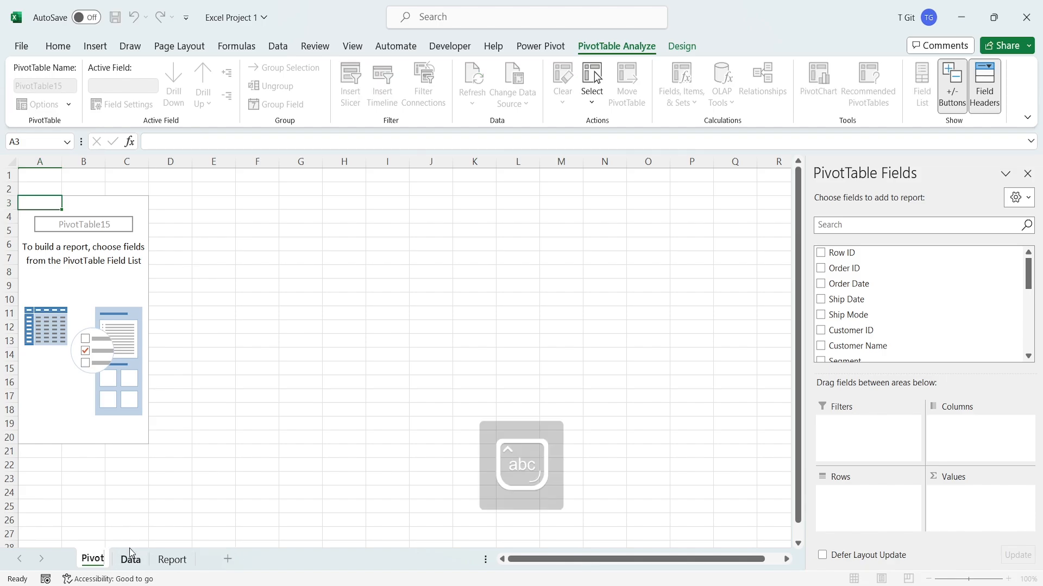
{"action": "type", "text": " 1"}
{"action": "key", "text": "Return"}
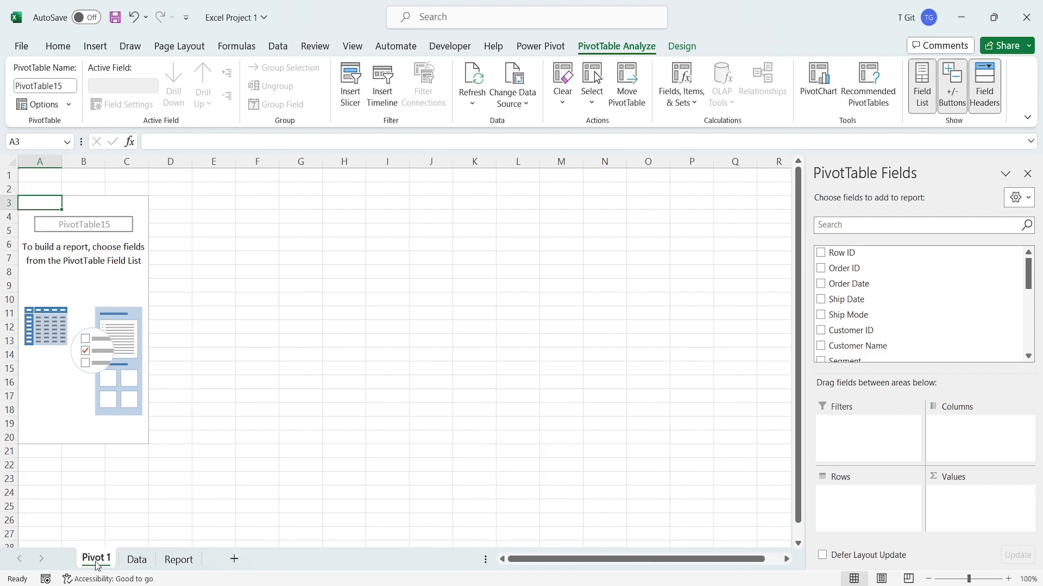
{"action": "left_click_drag", "start_coordinate": [96, 565], "coordinate": [159, 568]}
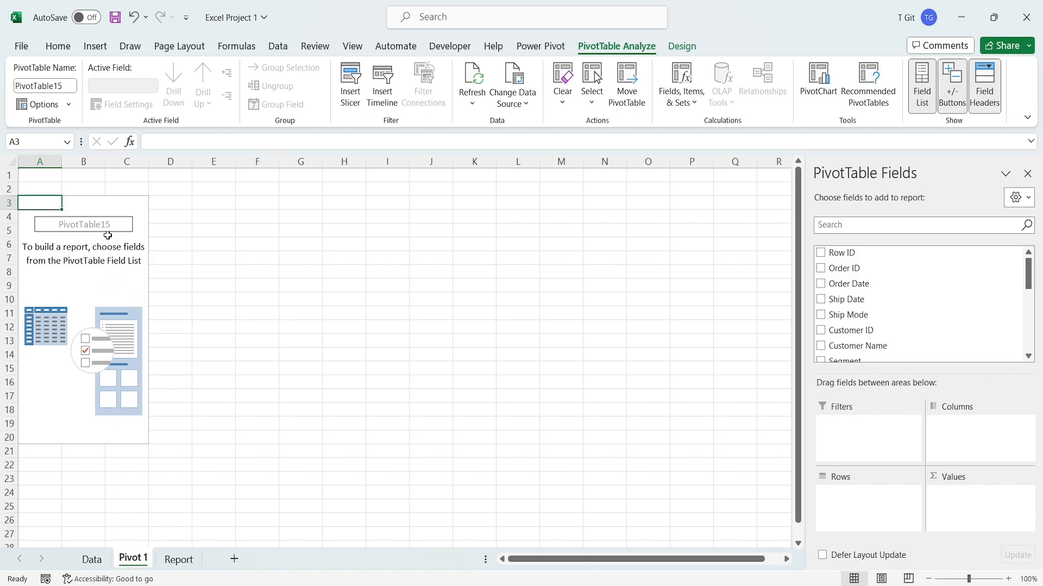
- Add Order ID to the PivotTable's rows and also to its values as a count
{"action": "left_click", "coordinate": [107, 284]}
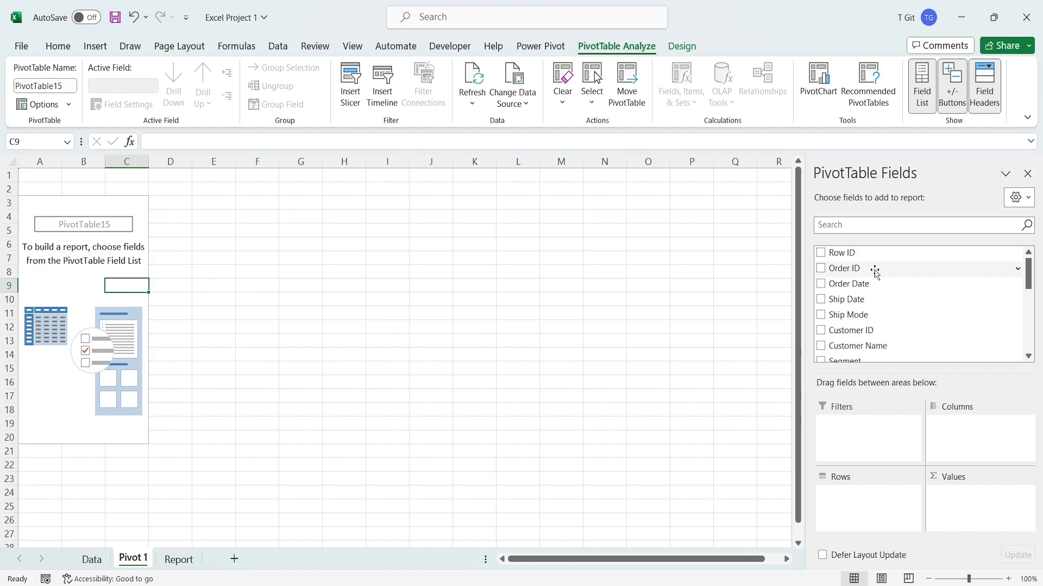
{"action": "left_click_drag", "start_coordinate": [875, 271], "coordinate": [850, 507]}
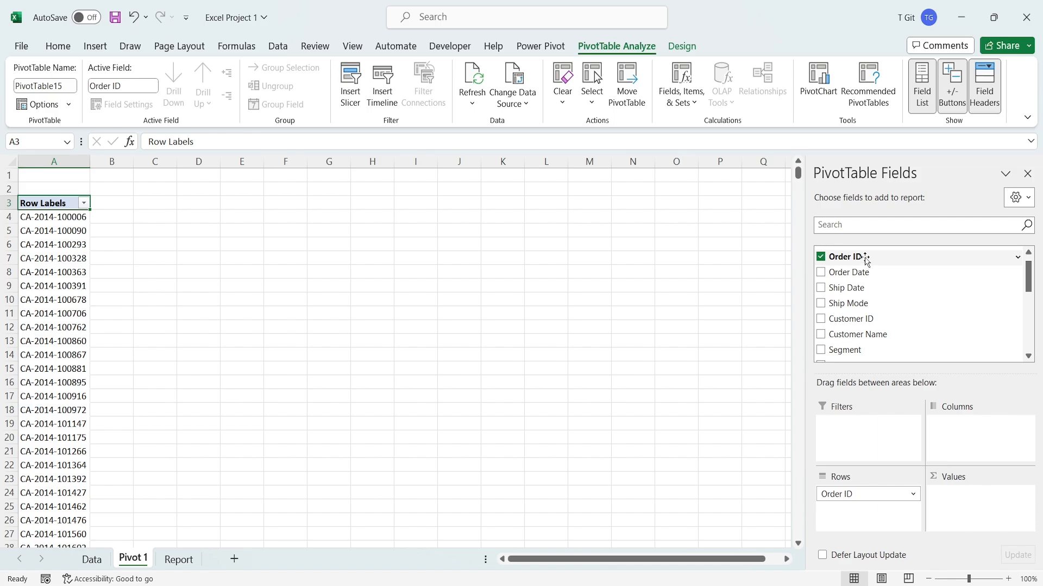
{"action": "left_click_drag", "start_coordinate": [865, 261], "coordinate": [959, 507]}
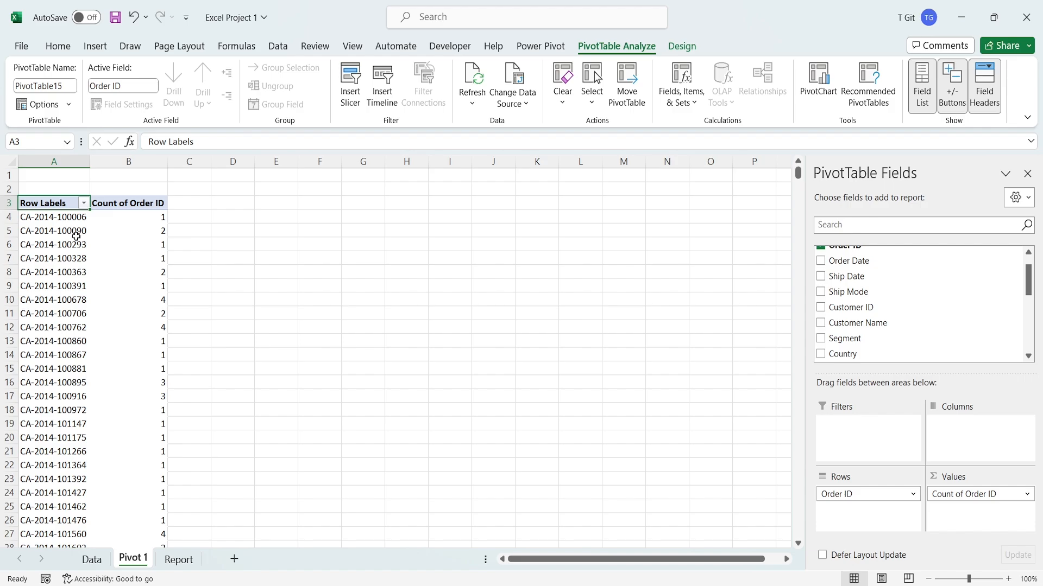
- Examine the count beside several order IDs in the PivotTable, focusing on orders counted more than once
{"action": "left_click_drag", "start_coordinate": [76, 236], "coordinate": [136, 233]}
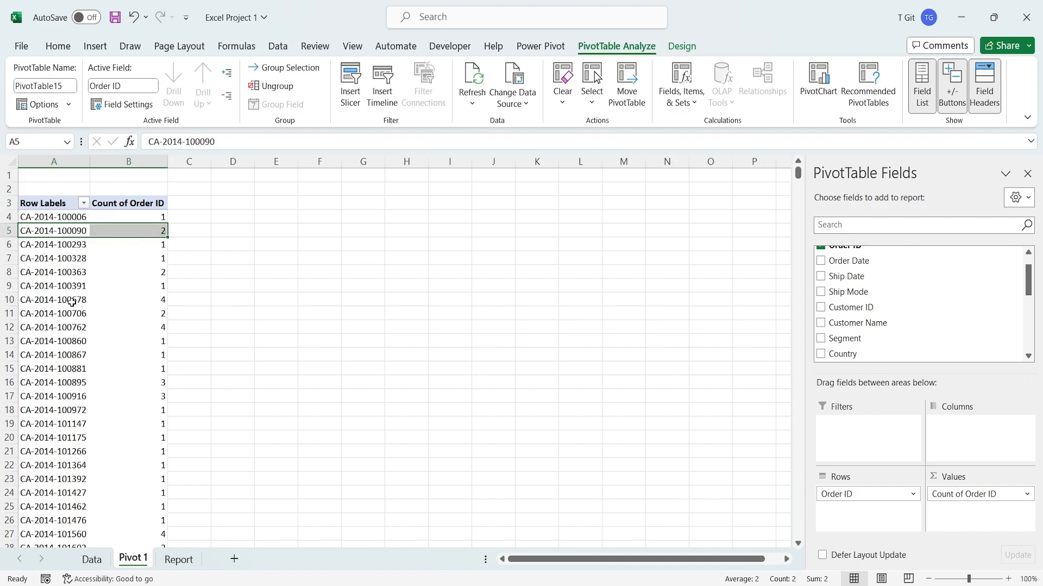
{"action": "left_click_drag", "start_coordinate": [71, 302], "coordinate": [140, 298]}
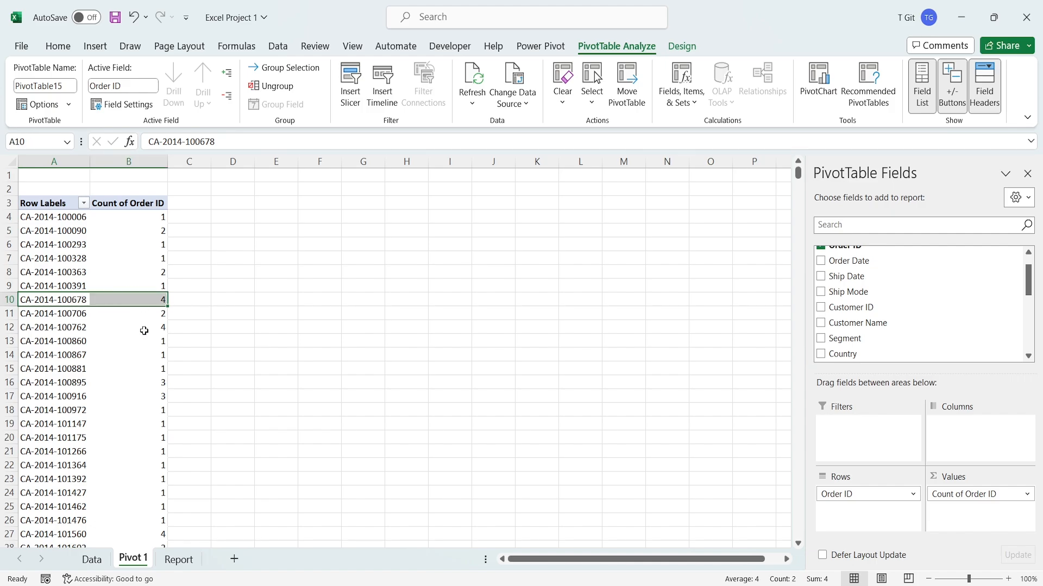
{"action": "left_click_drag", "start_coordinate": [81, 328], "coordinate": [135, 327]}
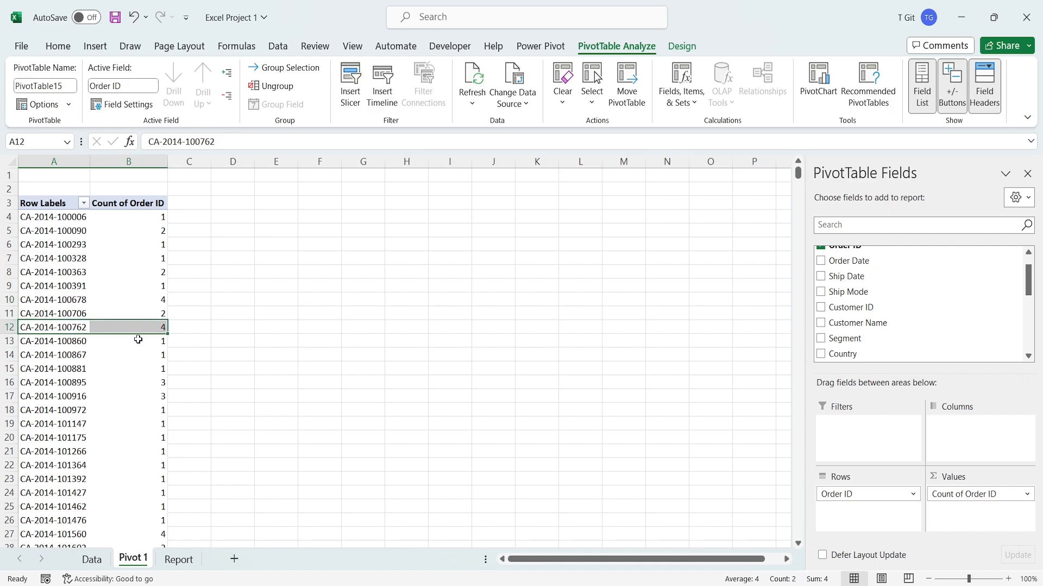
{"action": "left_click", "coordinate": [156, 393]}
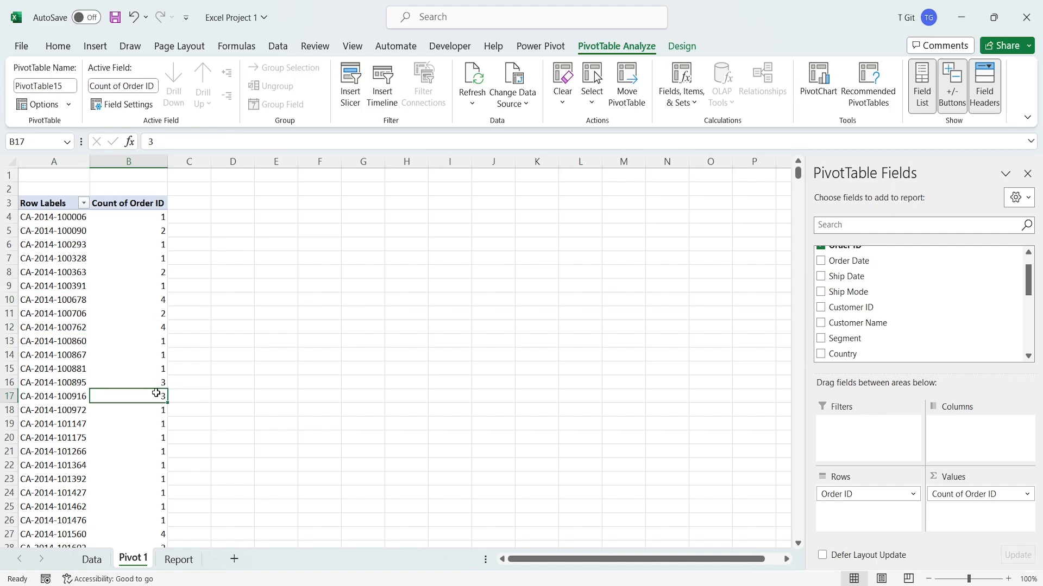
{"action": "left_click", "coordinate": [84, 385]}
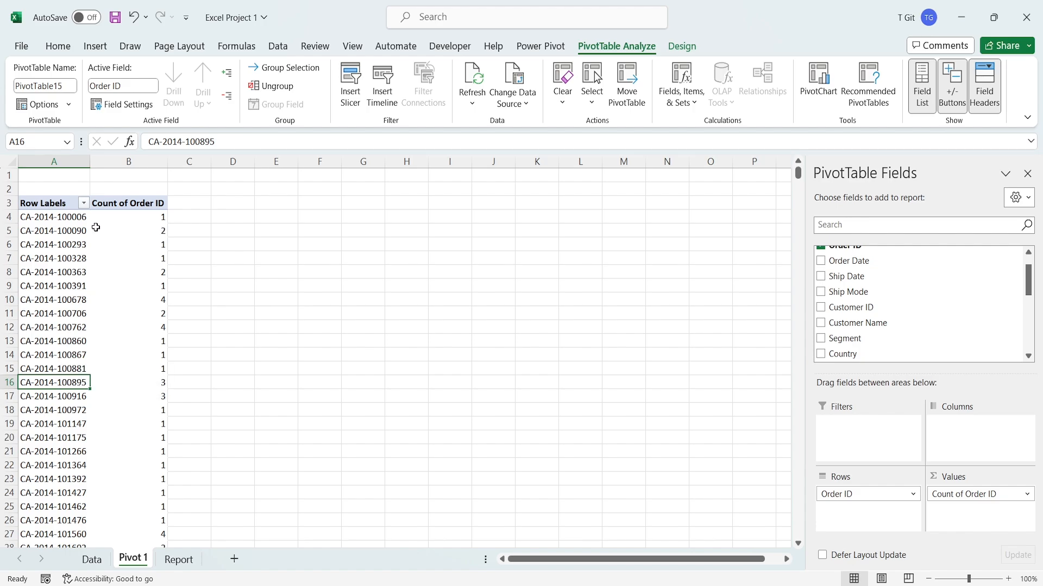
- Copy the order ID in cell A5 of Pivot 1 and filter the Data sheet's Order ID column to it
{"action": "left_click", "coordinate": [53, 234]}
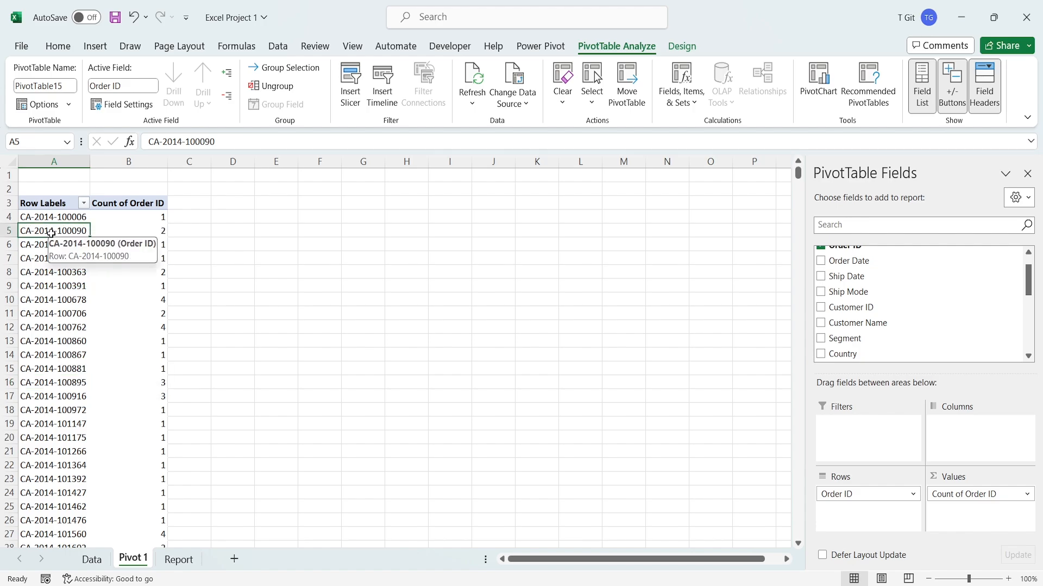
{"action": "key", "text": "ctrl+c"}
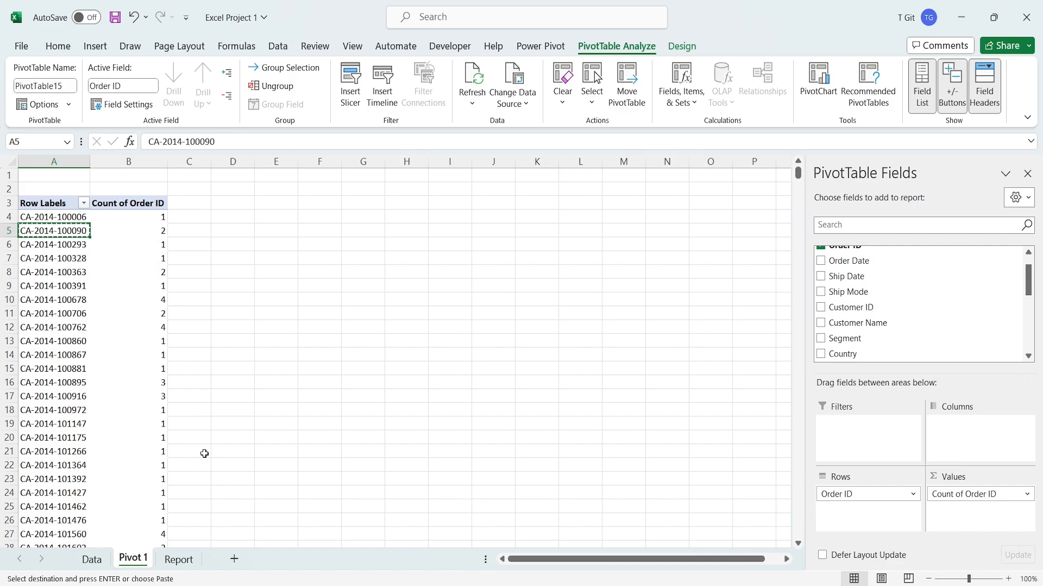
{"action": "left_click", "coordinate": [106, 565]}
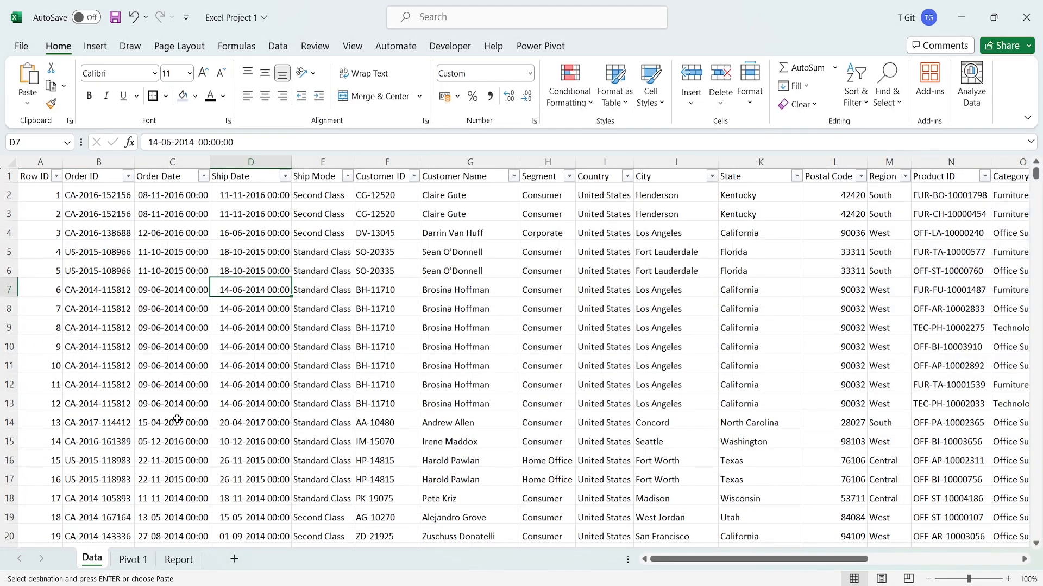
{"action": "left_click", "coordinate": [129, 176]}
{"action": "left_click", "coordinate": [96, 341]}
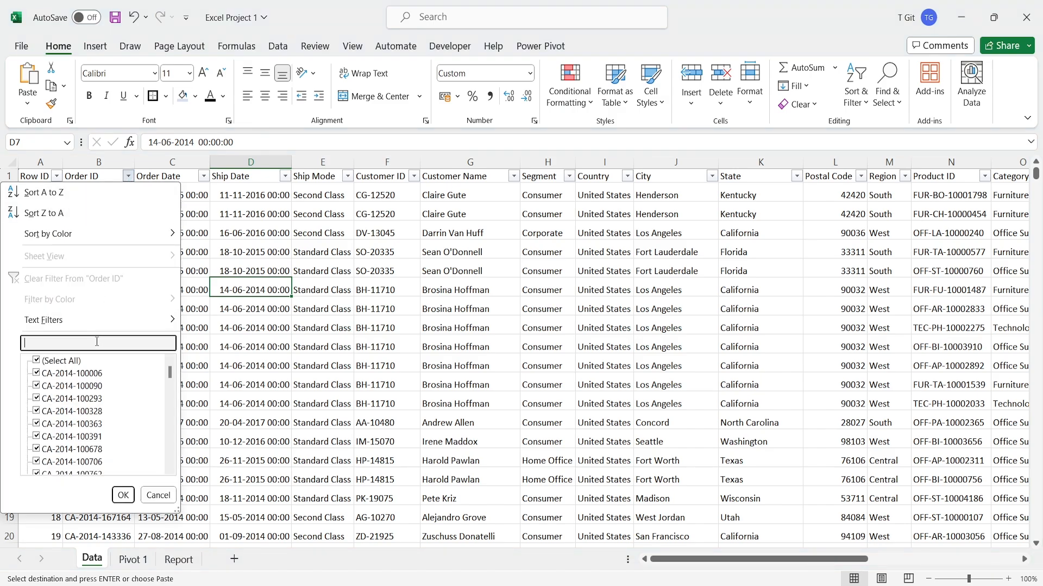
{"action": "key", "text": "ctrl+v"}
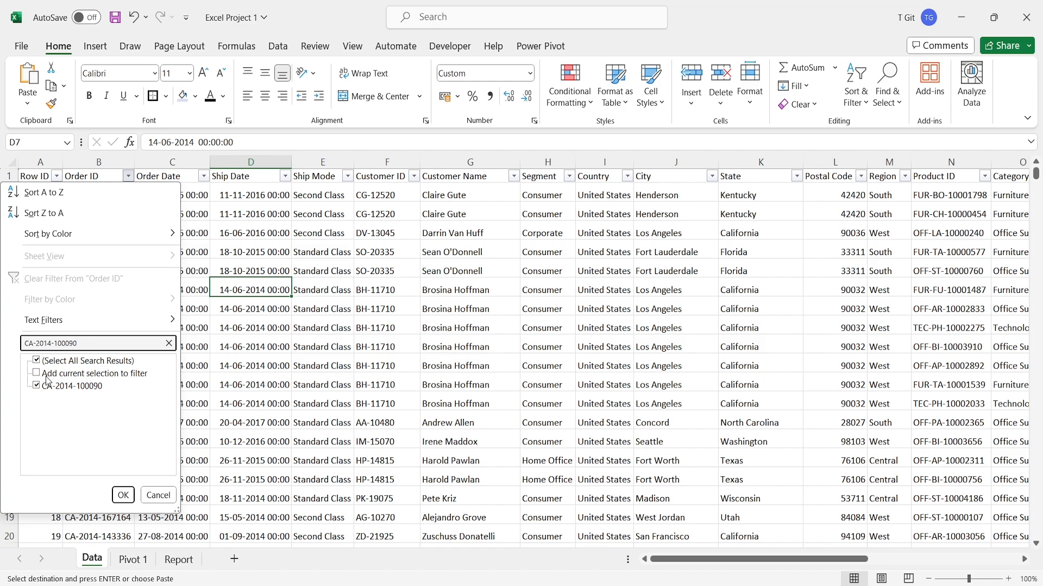
{"action": "left_click", "coordinate": [37, 362]}
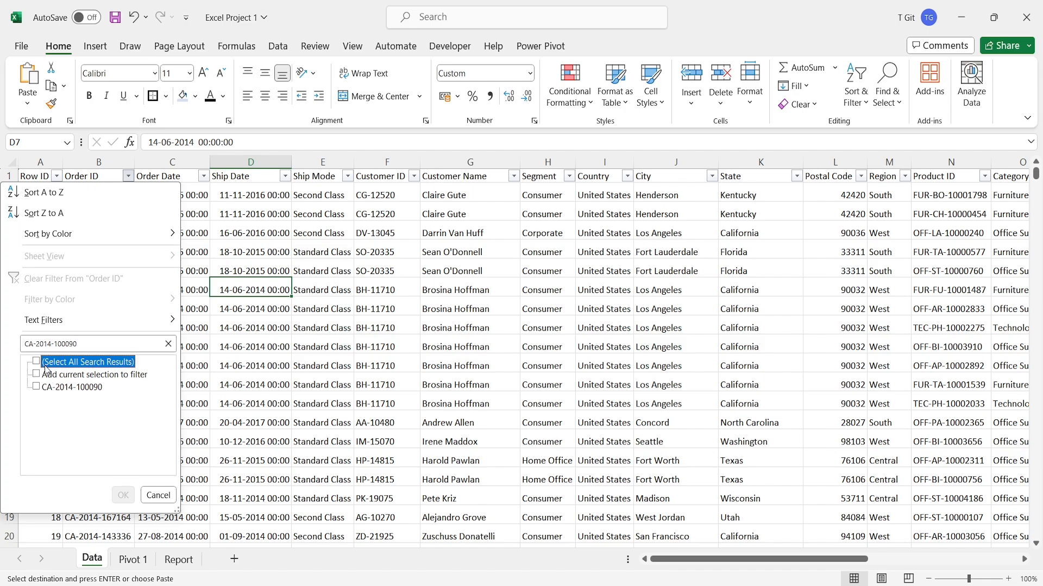
{"action": "left_click", "coordinate": [37, 388]}
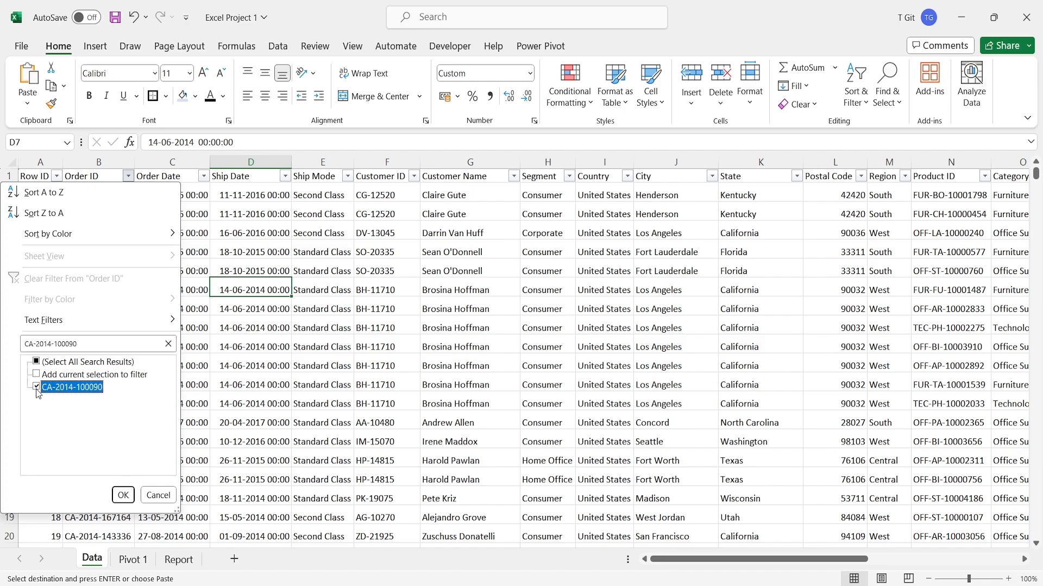
{"action": "left_click", "coordinate": [124, 495]}
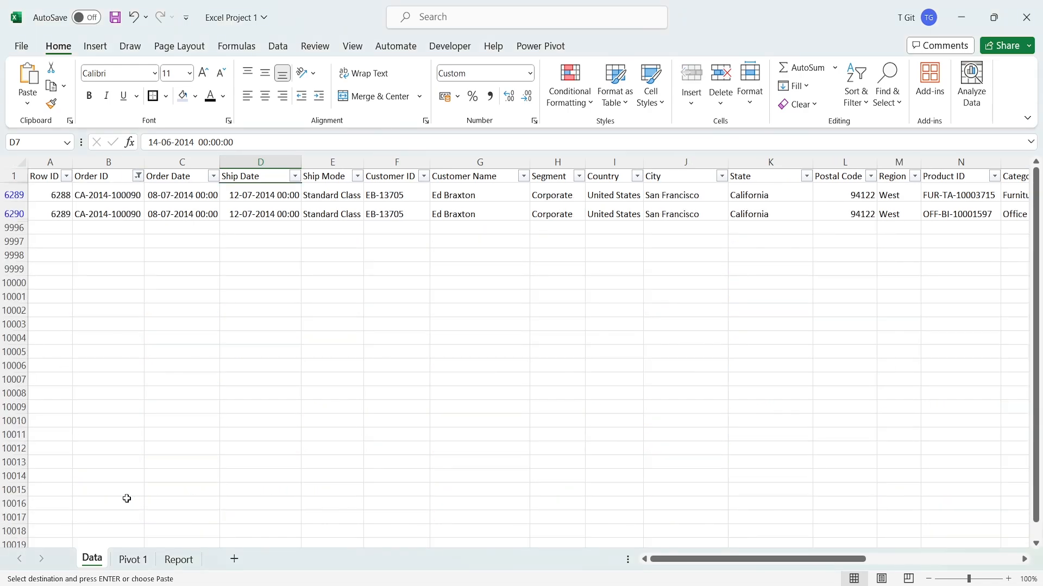
- Compare the two filtered rows' Order ID, Customer Name, Customer ID, Ship Mode, Ship Date and Order Date values
{"action": "left_click", "coordinate": [116, 196]}
{"action": "left_click", "coordinate": [119, 215]}
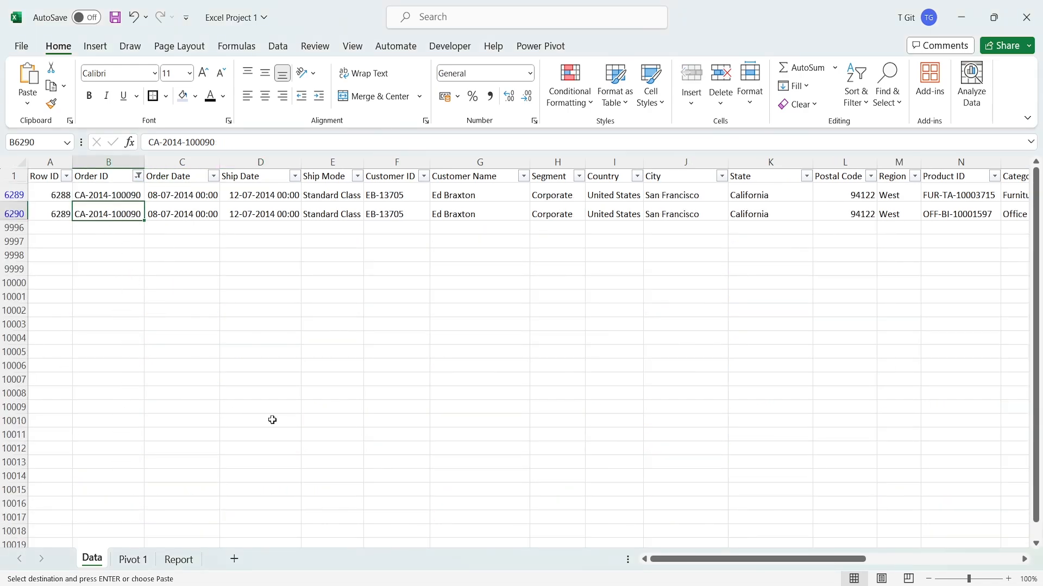
{"action": "left_click", "coordinate": [474, 193]}
{"action": "left_click", "coordinate": [474, 215]}
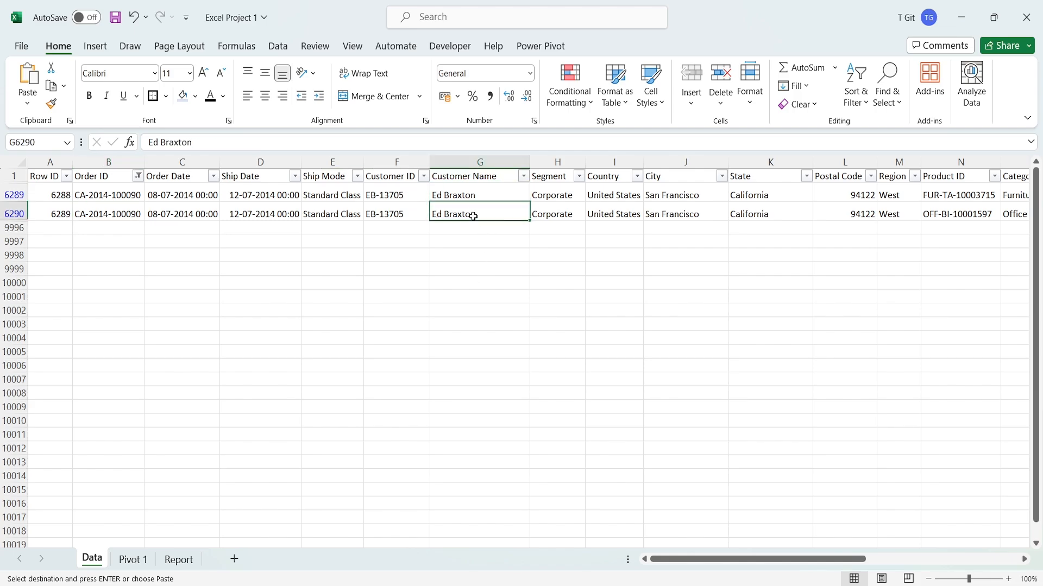
{"action": "left_click", "coordinate": [400, 198]}
{"action": "left_click", "coordinate": [394, 216]}
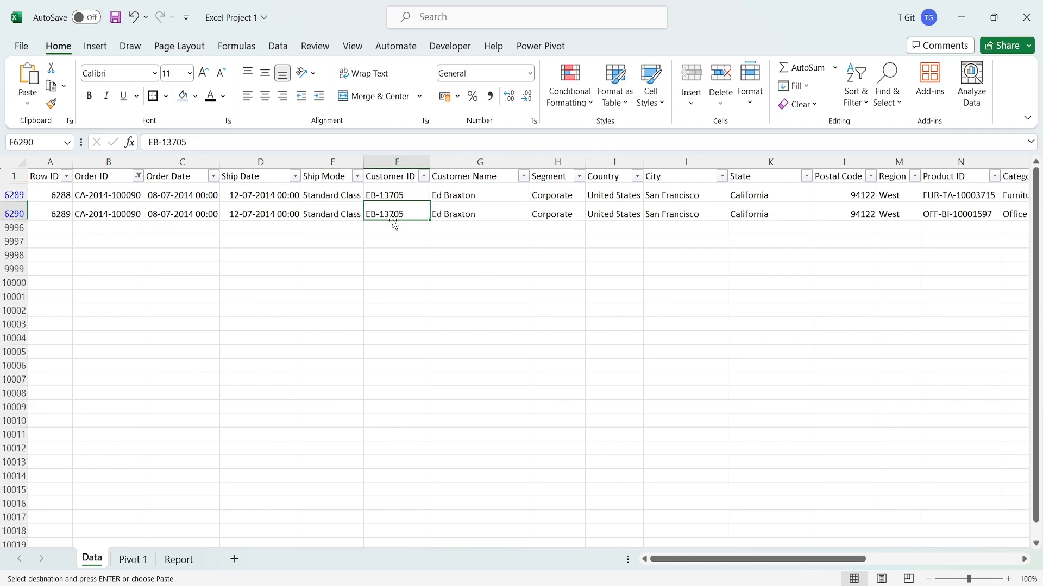
{"action": "left_click", "coordinate": [350, 197]}
{"action": "left_click", "coordinate": [302, 216]}
{"action": "left_click", "coordinate": [274, 196]}
{"action": "left_click", "coordinate": [266, 213]}
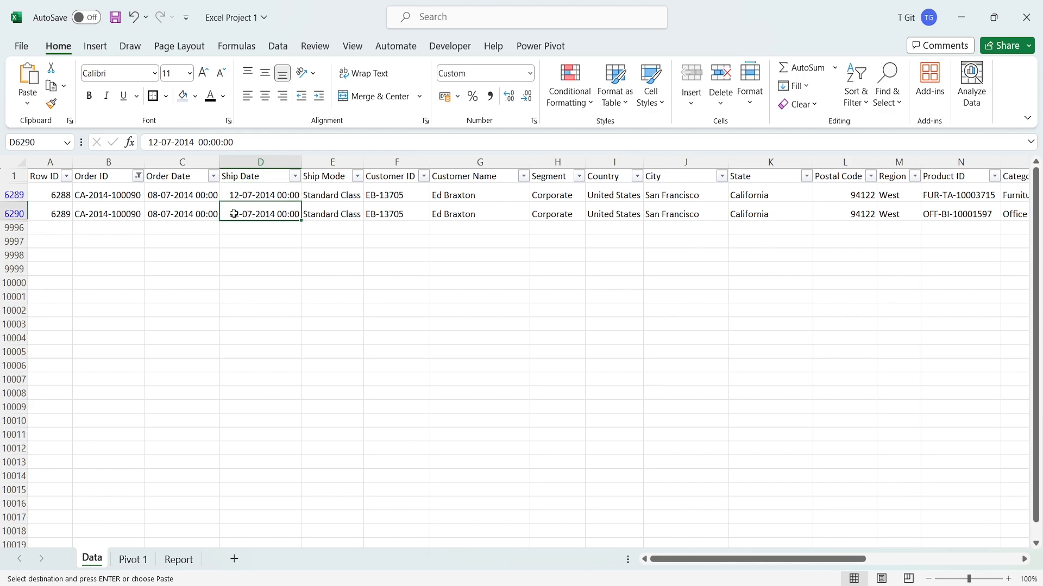
{"action": "left_click", "coordinate": [194, 199]}
{"action": "left_click", "coordinate": [196, 211]}
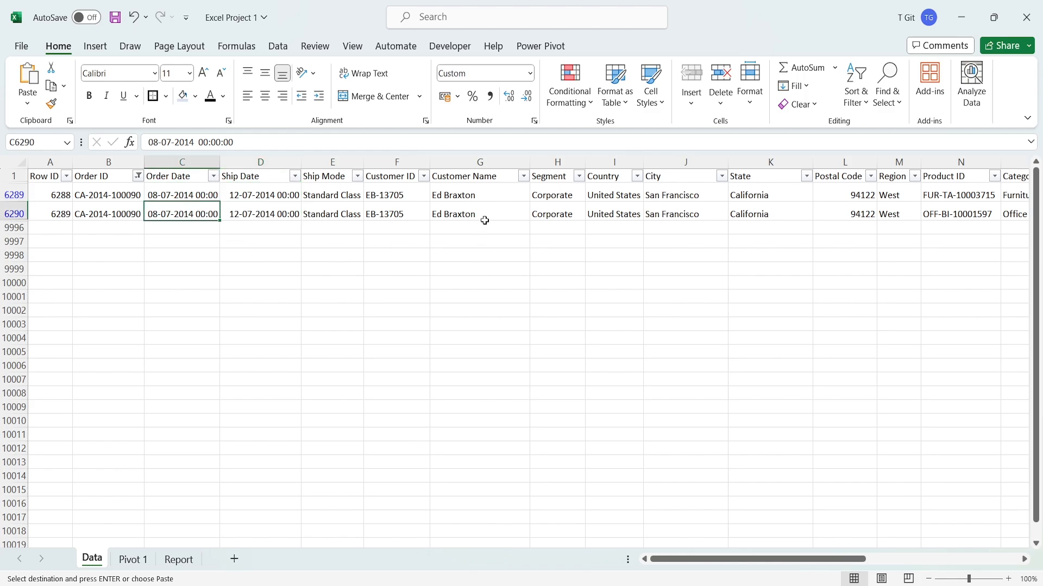
- Compare the two filtered rows' Segment, Country, City, State, Postal Code and Region values
{"action": "left_click", "coordinate": [559, 198]}
{"action": "left_click", "coordinate": [564, 217]}
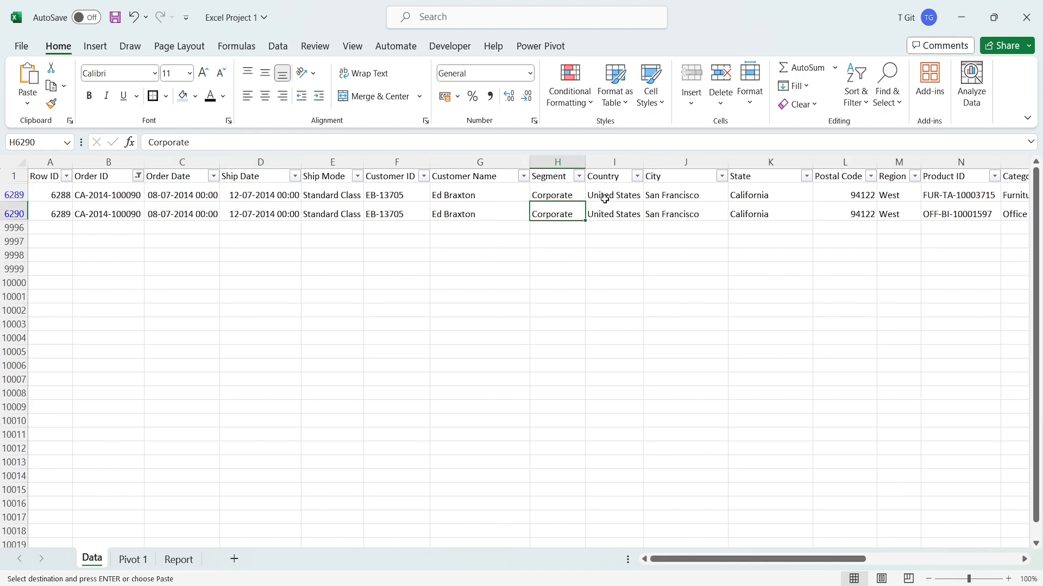
{"action": "left_click", "coordinate": [604, 197]}
{"action": "left_click", "coordinate": [610, 214]}
{"action": "left_click", "coordinate": [665, 198]}
{"action": "left_click", "coordinate": [668, 213]}
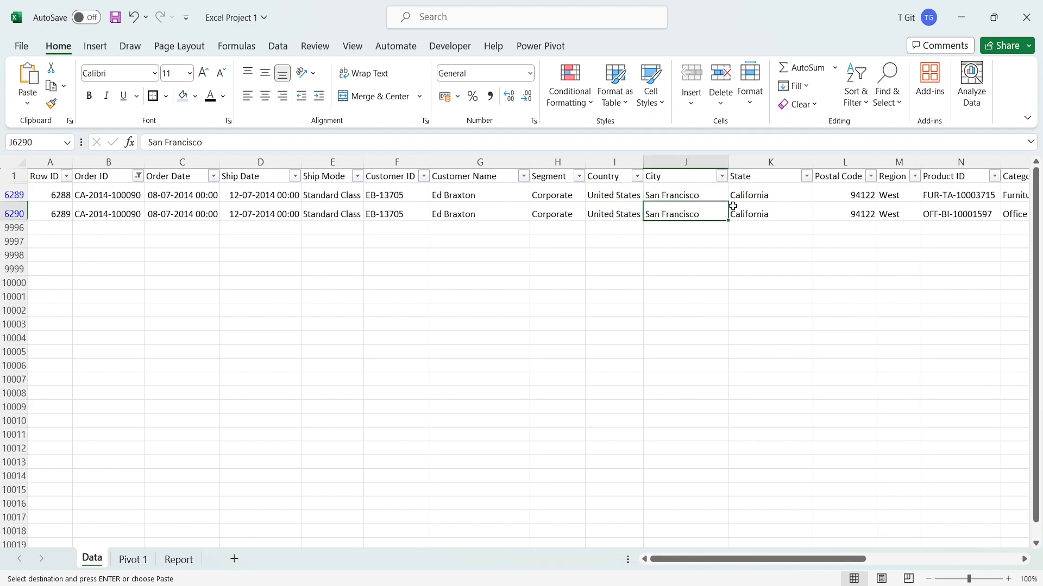
{"action": "left_click", "coordinate": [752, 193]}
{"action": "left_click", "coordinate": [754, 214]}
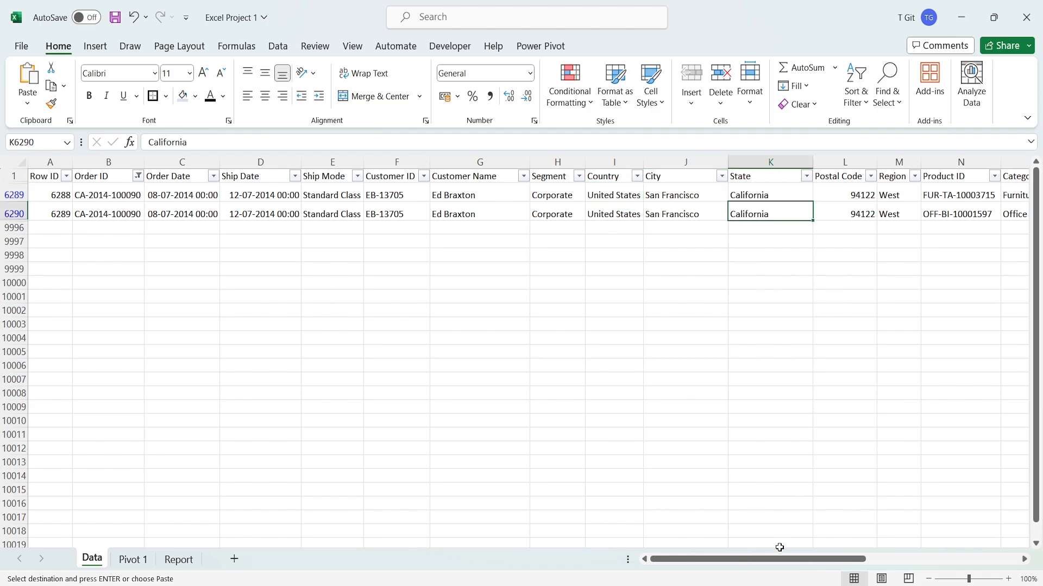
{"action": "left_click_drag", "start_coordinate": [780, 558], "coordinate": [823, 551]}
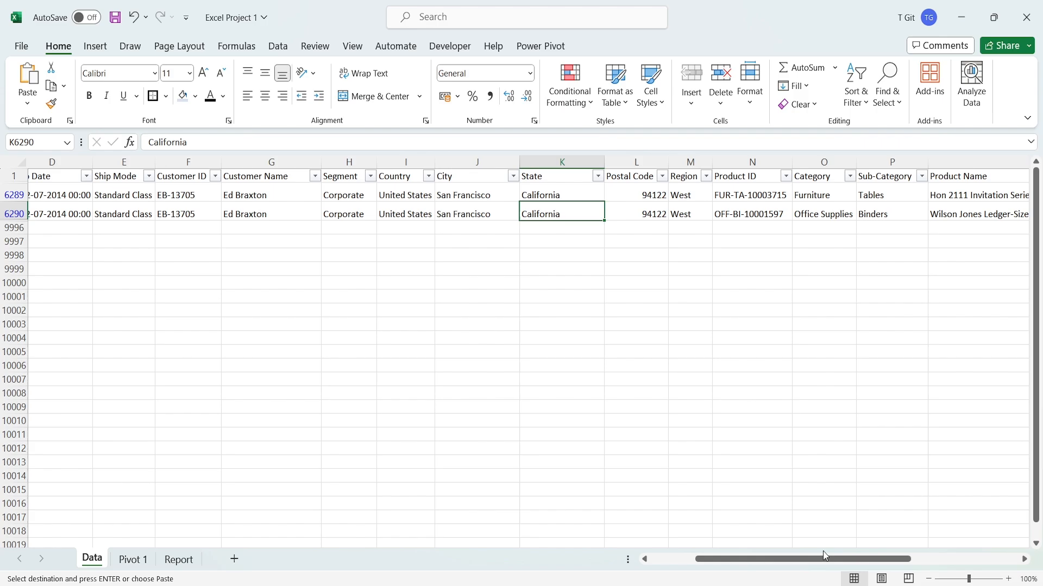
{"action": "left_click", "coordinate": [649, 196]}
{"action": "left_click", "coordinate": [644, 214]}
{"action": "left_click", "coordinate": [694, 199]}
{"action": "left_click", "coordinate": [688, 214]}
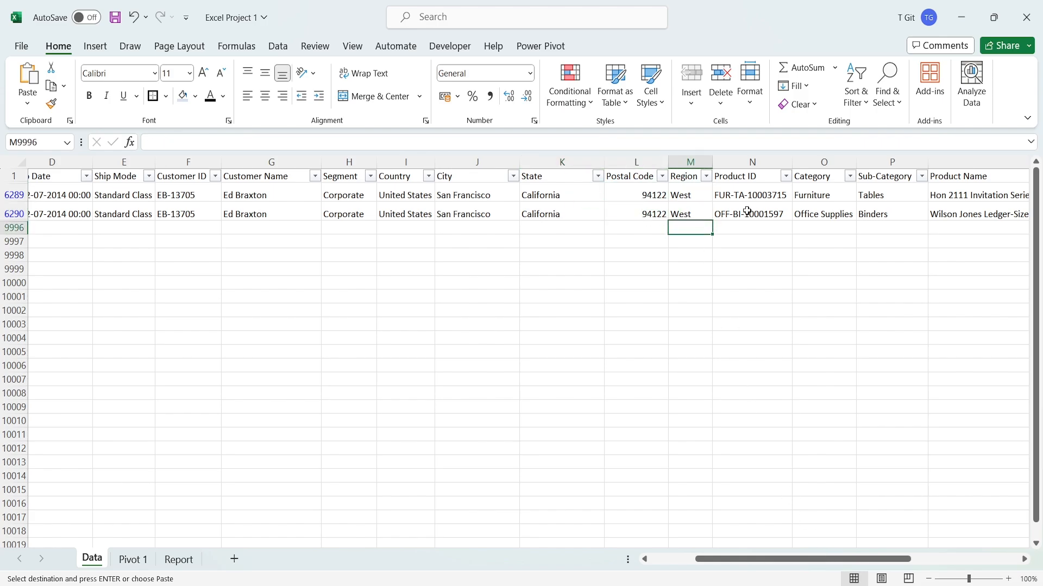
- Compare the two filtered rows' Product ID, Category, Sub-Category and Product Name values
{"action": "left_click", "coordinate": [754, 193]}
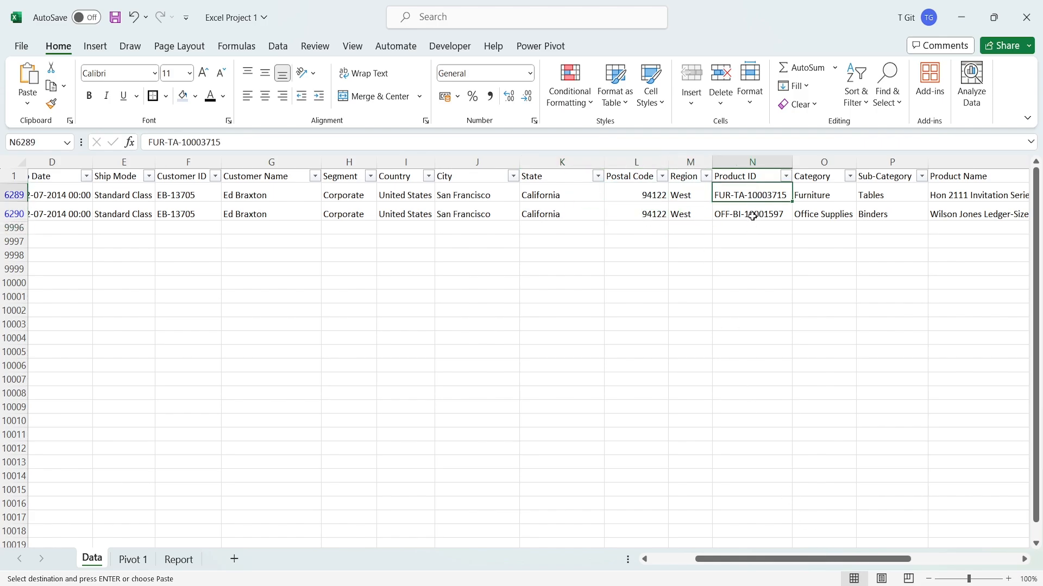
{"action": "left_click_drag", "start_coordinate": [793, 559], "coordinate": [823, 553]}
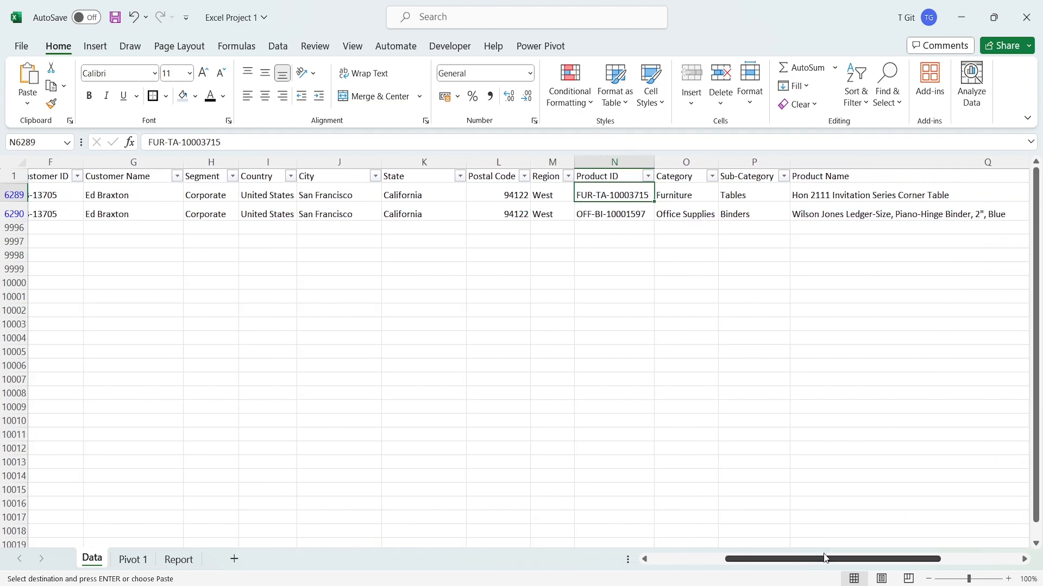
{"action": "left_click", "coordinate": [694, 197]}
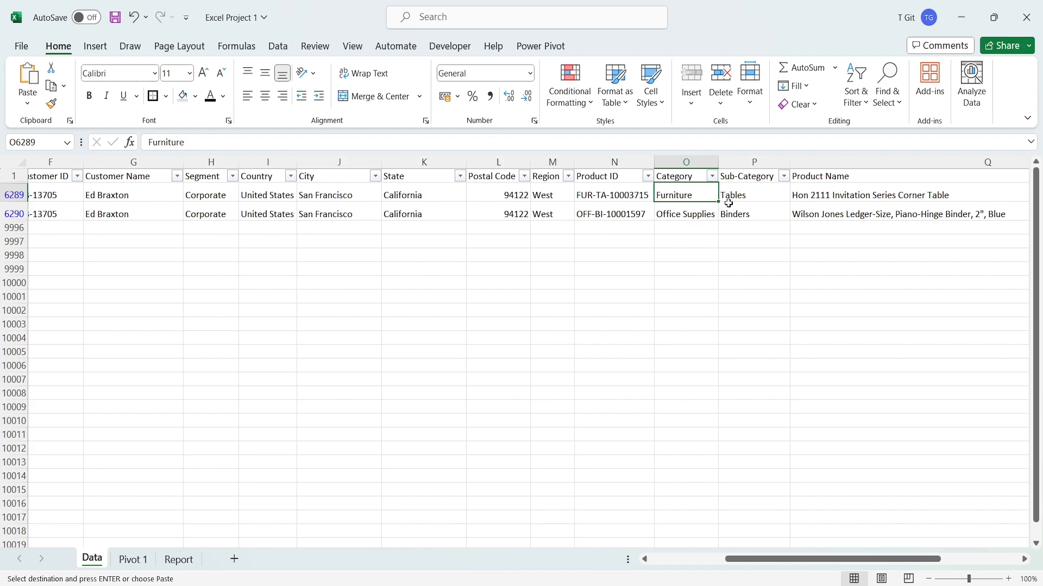
{"action": "left_click", "coordinate": [690, 225]}
{"action": "left_click", "coordinate": [766, 214]}
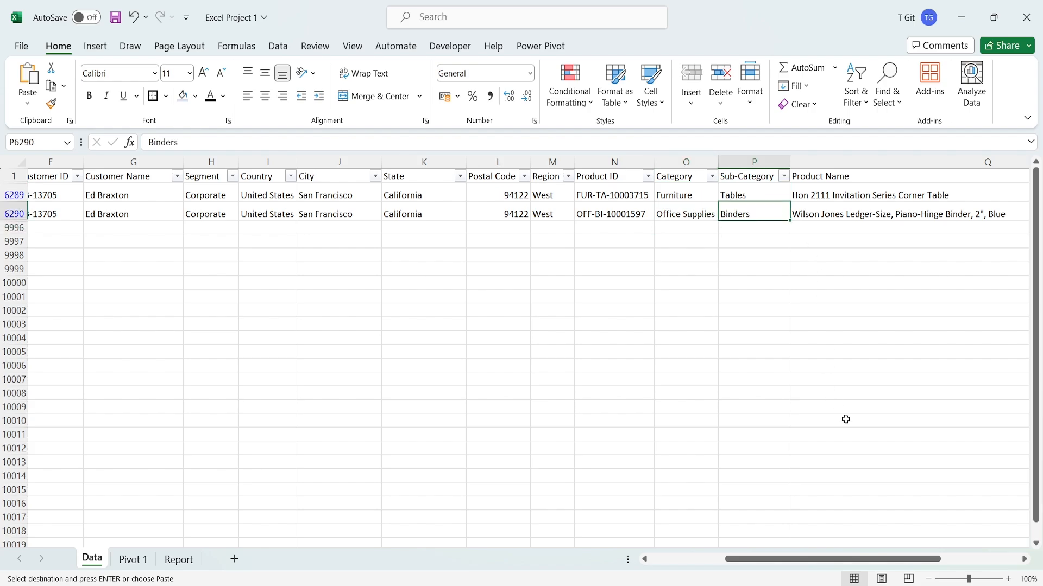
{"action": "left_click_drag", "start_coordinate": [832, 553], "coordinate": [885, 554]}
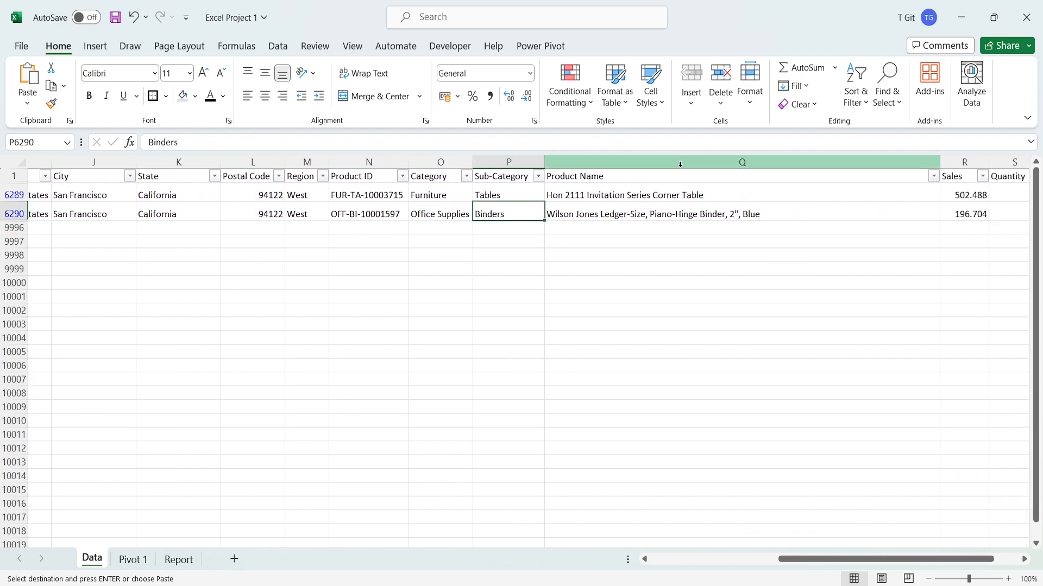
{"action": "left_click", "coordinate": [664, 193]}
{"action": "left_click", "coordinate": [655, 213]}
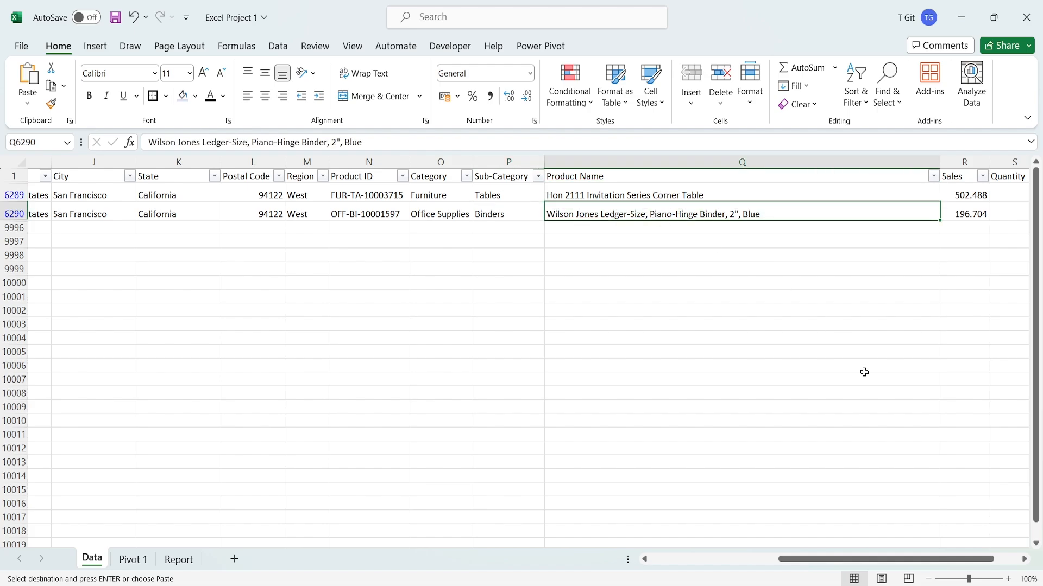
- Compare the two filtered rows' Sales, Quantity, Discount and Profit values
{"action": "left_click_drag", "start_coordinate": [893, 559], "coordinate": [918, 559]}
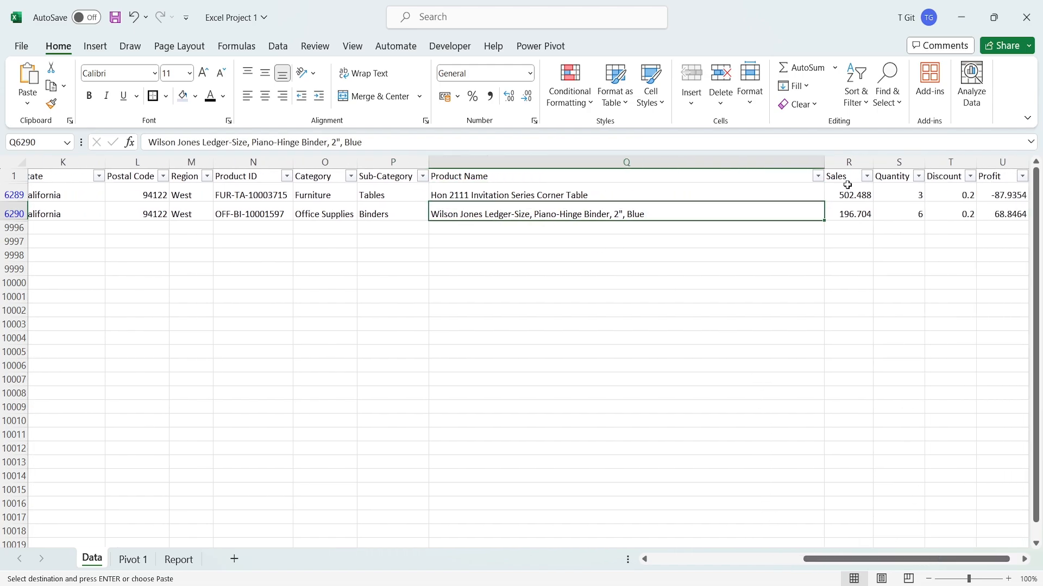
{"action": "left_click", "coordinate": [852, 196]}
{"action": "left_click", "coordinate": [855, 214]}
{"action": "left_click", "coordinate": [895, 194]}
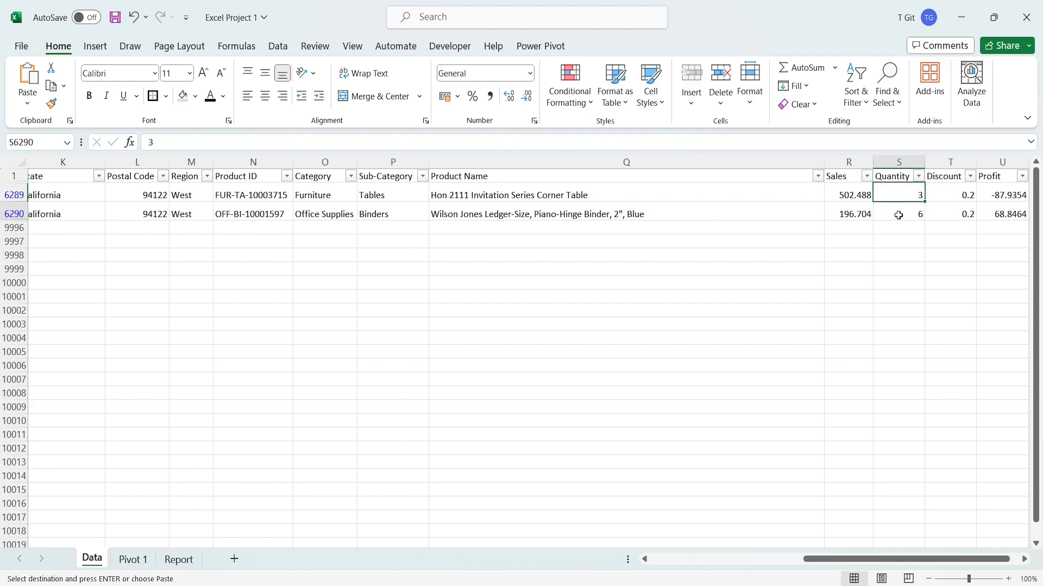
{"action": "left_click", "coordinate": [898, 214]}
{"action": "left_click", "coordinate": [956, 197]}
{"action": "left_click", "coordinate": [961, 216]}
{"action": "left_click", "coordinate": [998, 195]}
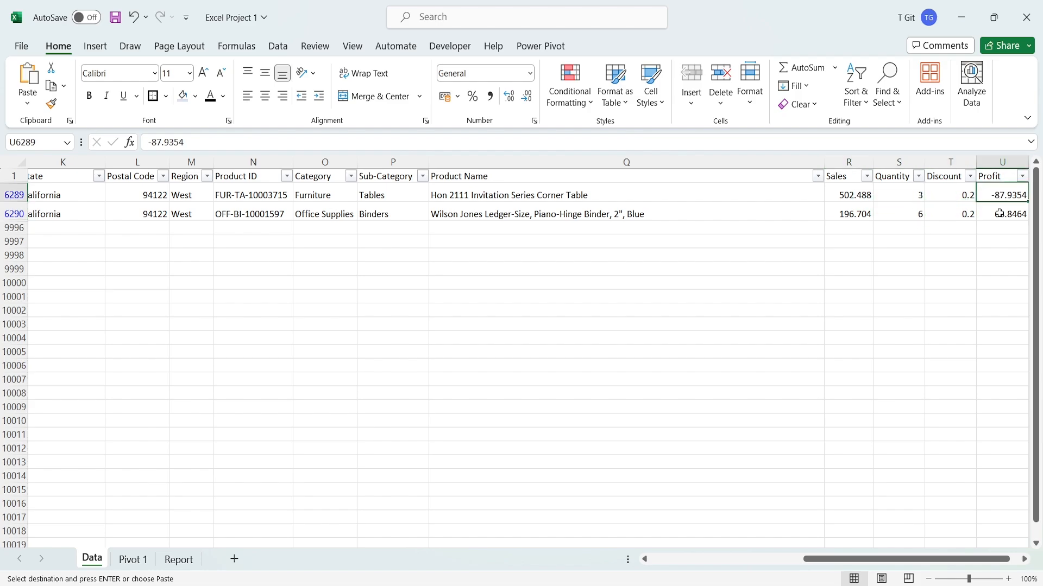
{"action": "left_click", "coordinate": [999, 214]}
- Compare the two filtered rows' Row ID values at the start of the Data sheet
{"action": "left_click_drag", "start_coordinate": [863, 561], "coordinate": [708, 565]}
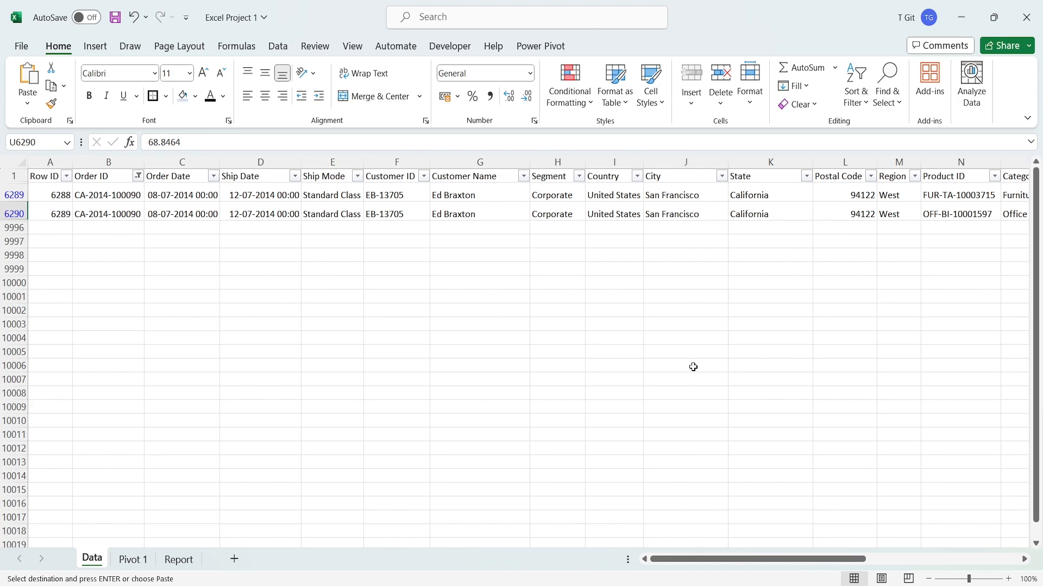
{"action": "left_click", "coordinate": [54, 197]}
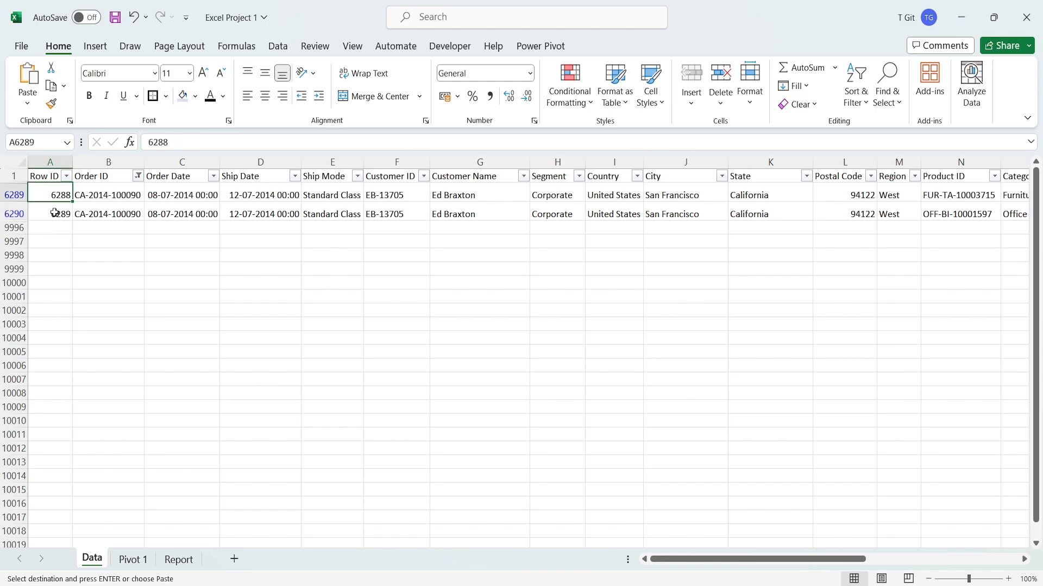
{"action": "left_click", "coordinate": [55, 213]}
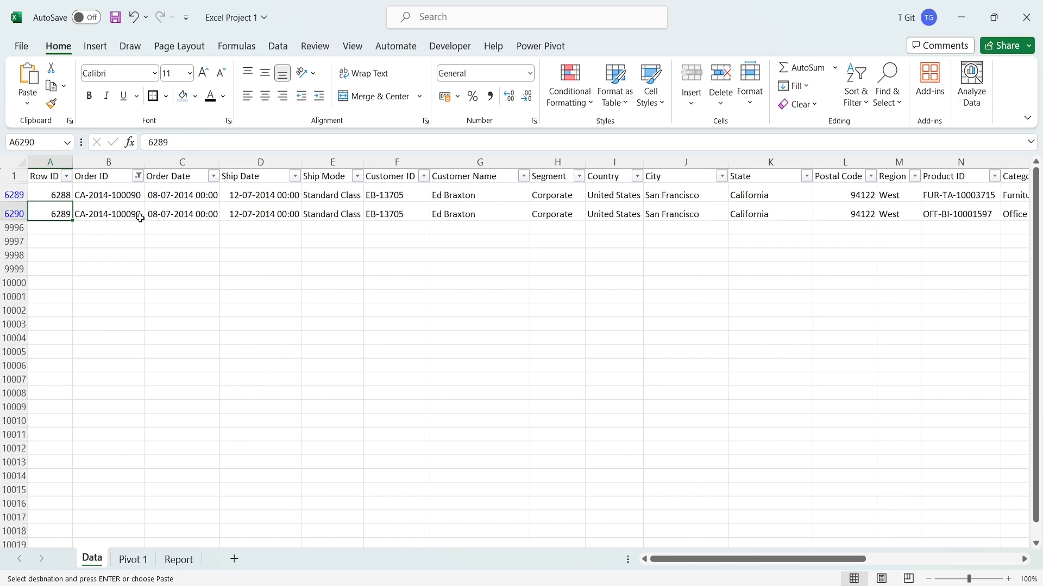
- Clear the filter from the Data sheet's Order ID column and return to the order counts on Pivot 1
{"action": "left_click", "coordinate": [139, 176]}
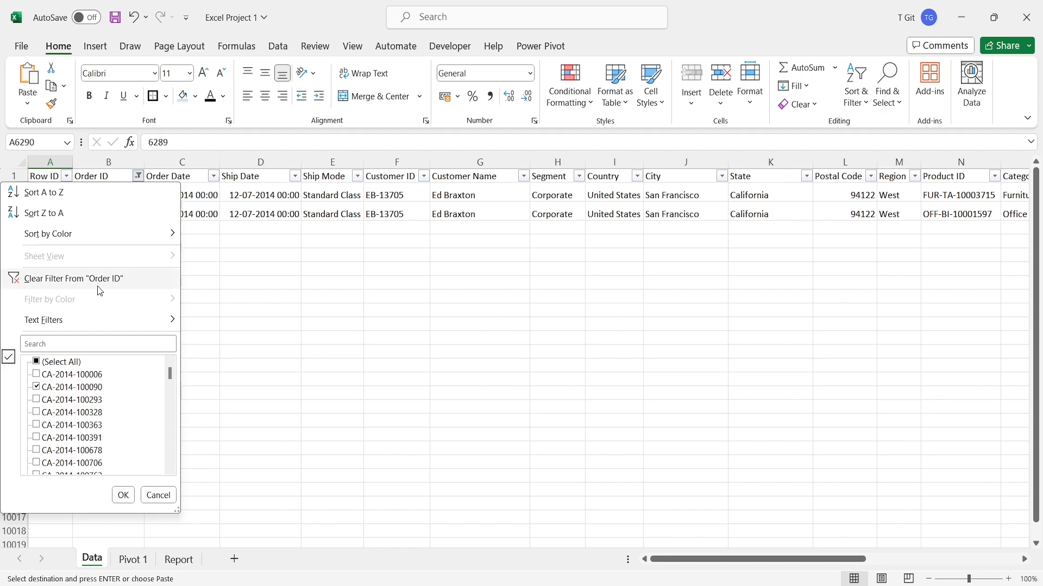
{"action": "left_click", "coordinate": [129, 283]}
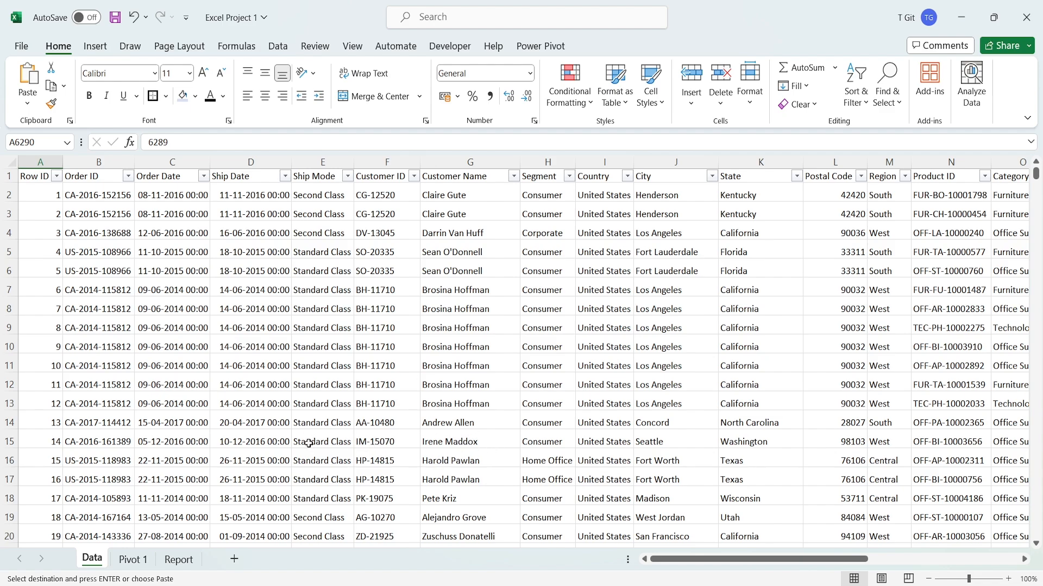
{"action": "left_click", "coordinate": [142, 562]}
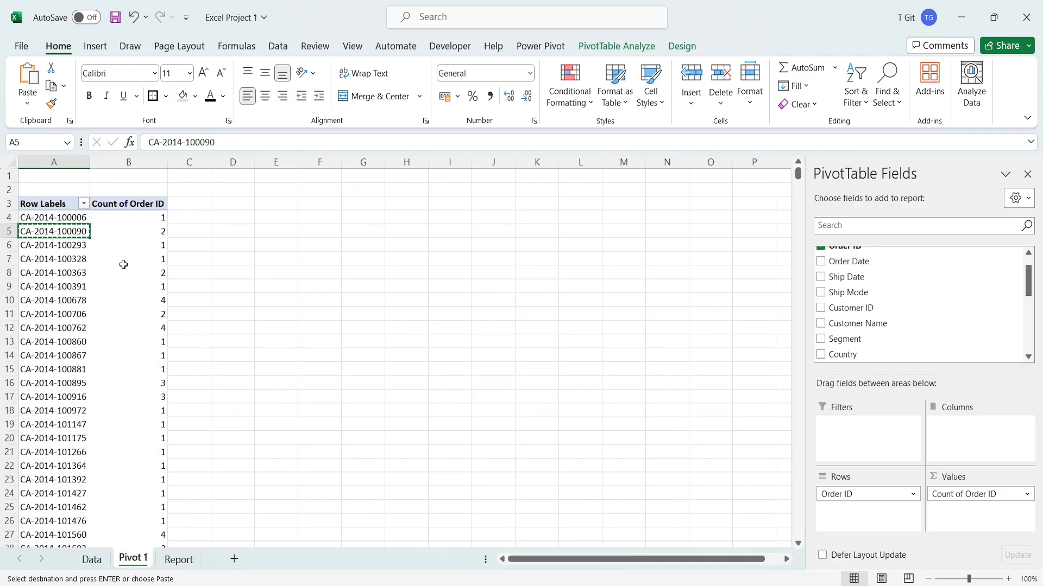
{"action": "left_click", "coordinate": [131, 215]}
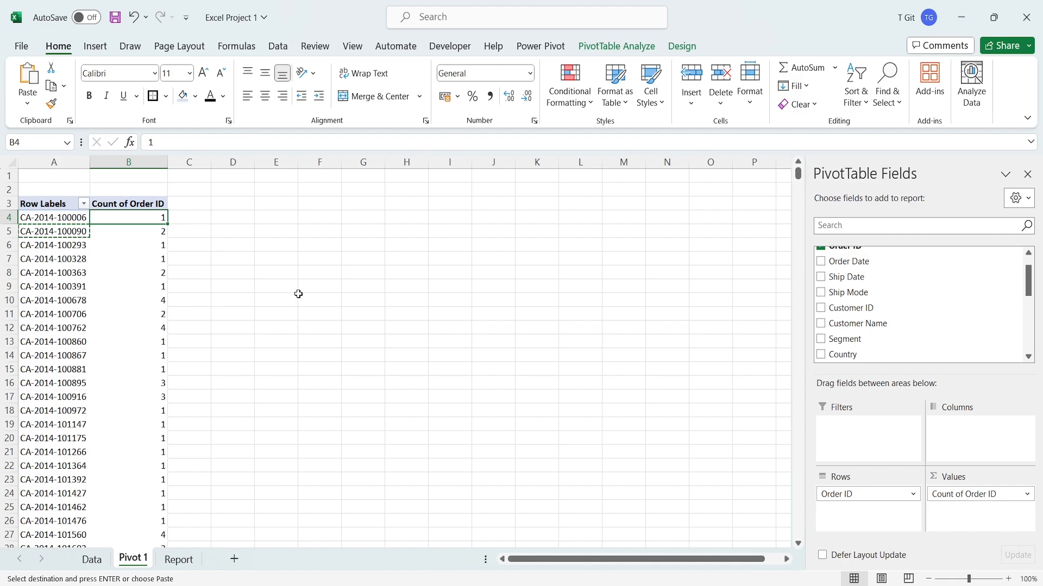
- Copy the Data sheet's entire Order ID column with its header to cell E2 of Pivot 1 and autofit column E
{"action": "left_click", "coordinate": [90, 565]}
{"action": "left_click", "coordinate": [105, 179]}
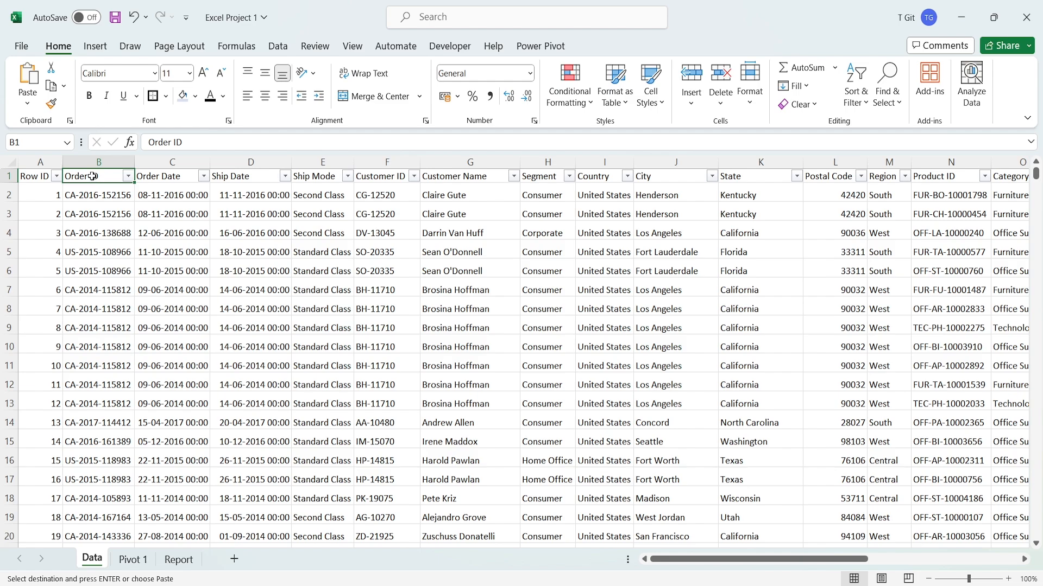
{"action": "key", "text": "ctrl+shift+Down"}
{"action": "key", "text": "ctrl+c"}
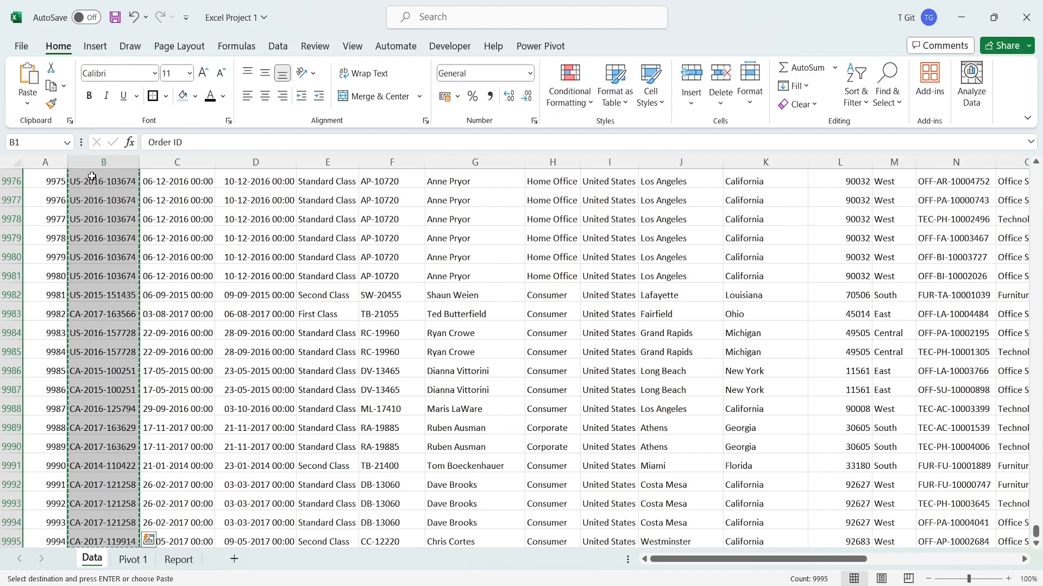
{"action": "left_click", "coordinate": [133, 559]}
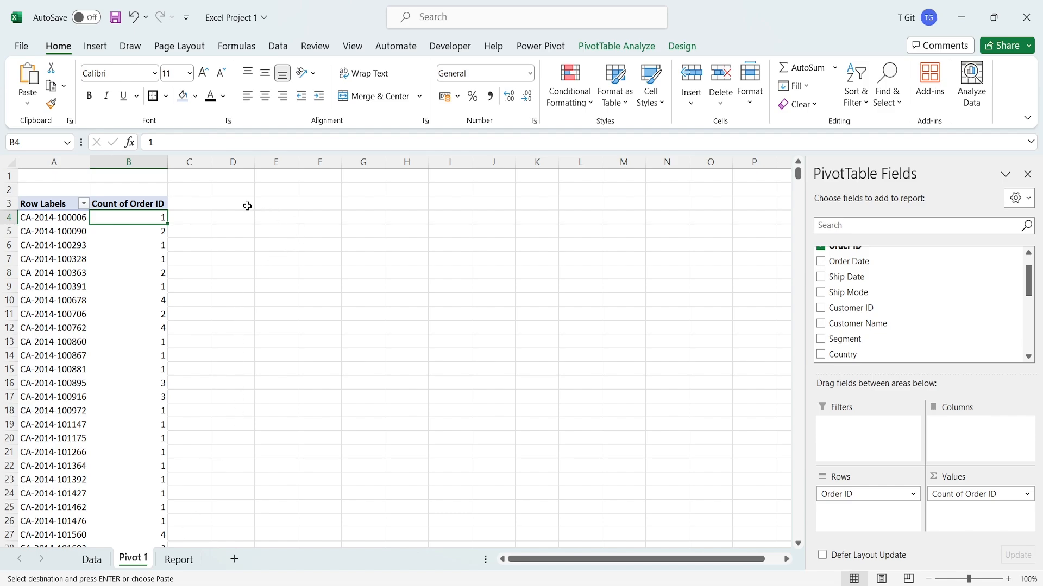
{"action": "left_click", "coordinate": [272, 191]}
{"action": "key", "text": "ctrl+v"}
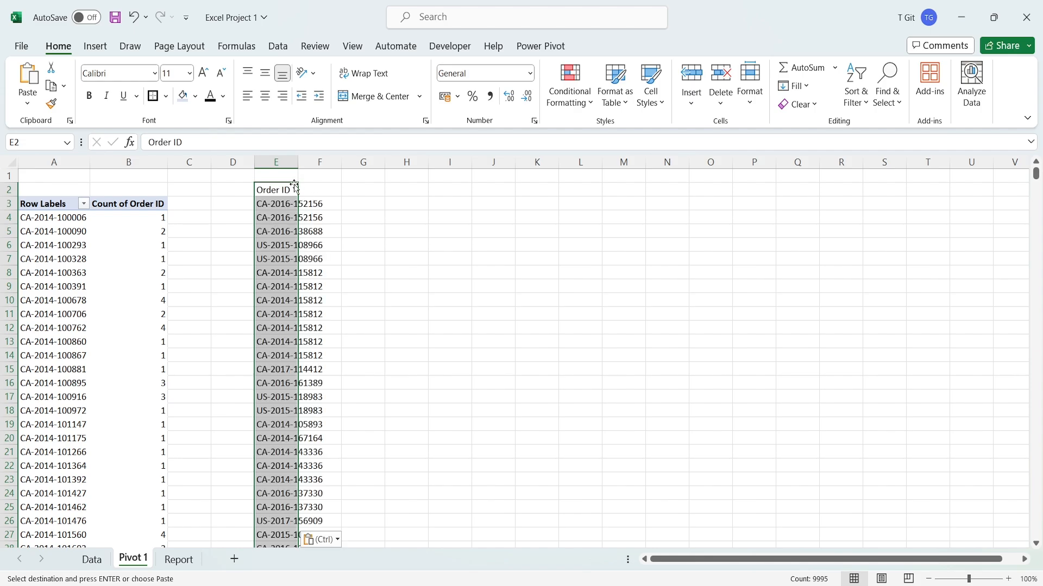
{"action": "double_click", "coordinate": [298, 161]}
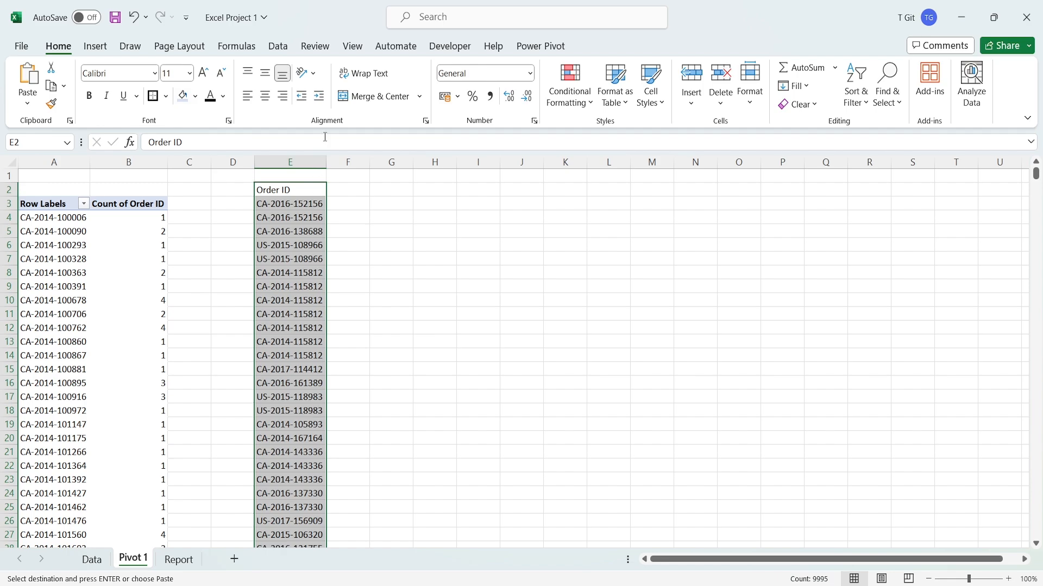
- Remove the duplicate values from the copied Order ID list in column E
{"action": "left_click", "coordinate": [279, 51]}
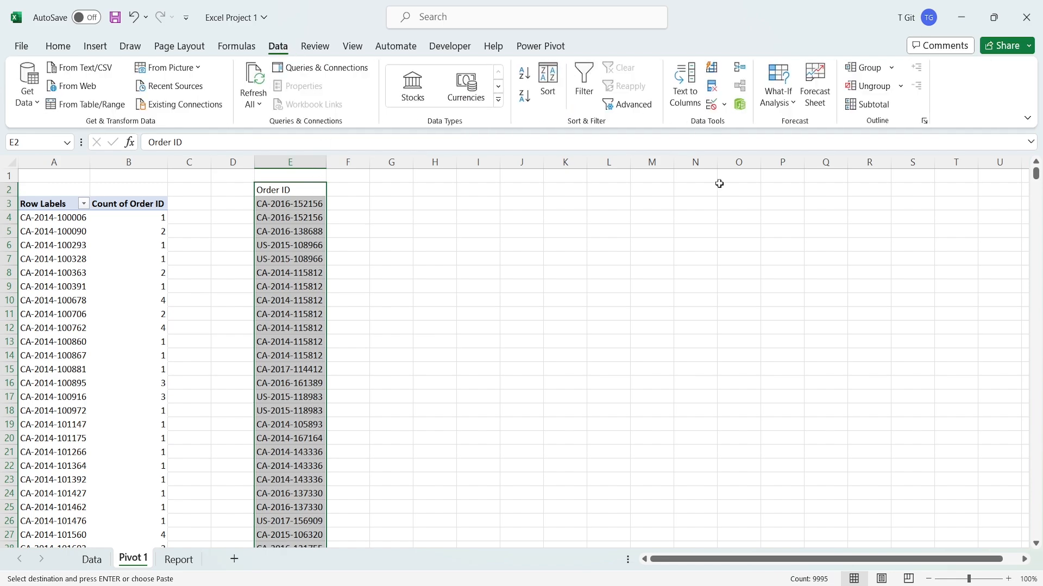
{"action": "left_click", "coordinate": [715, 92]}
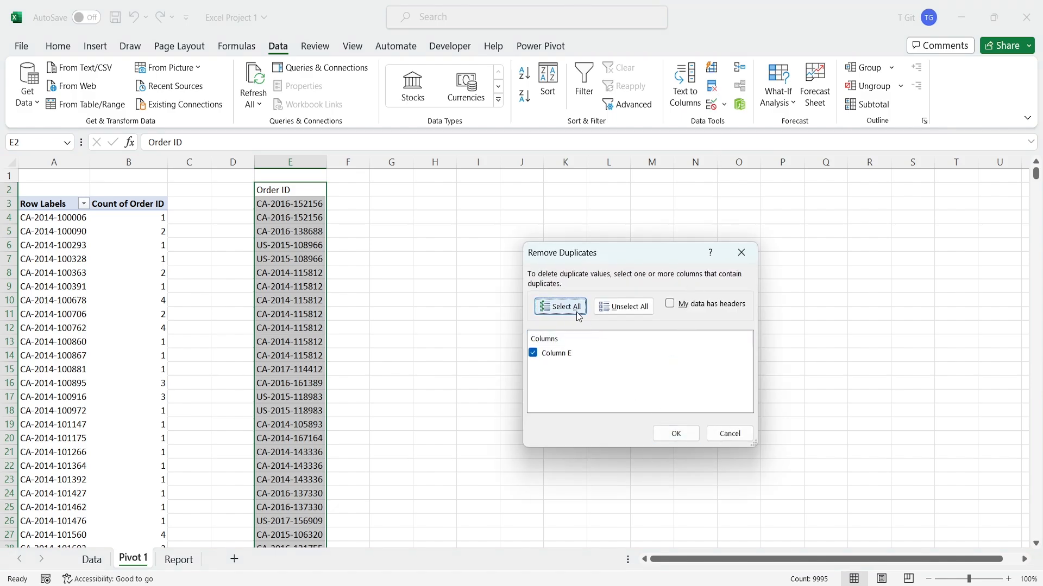
{"action": "left_click", "coordinate": [670, 438]}
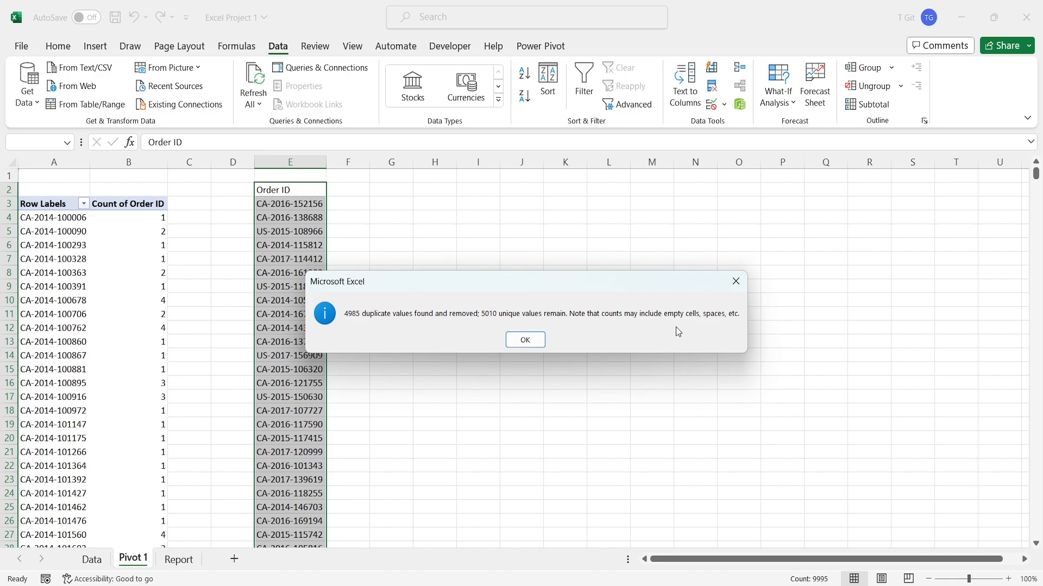
{"action": "left_click", "coordinate": [525, 340]}
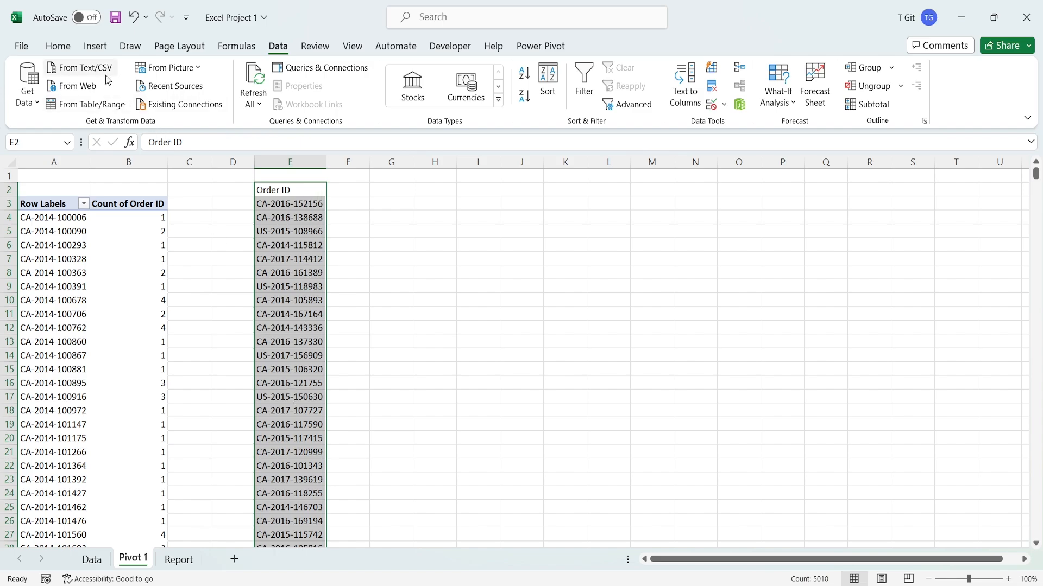
- Insert a PivotTable from the Order ID range E2:E9996, placed on the existing Pivot 1 sheet at cell G2
{"action": "left_click", "coordinate": [95, 46]}
{"action": "left_click", "coordinate": [34, 104]}
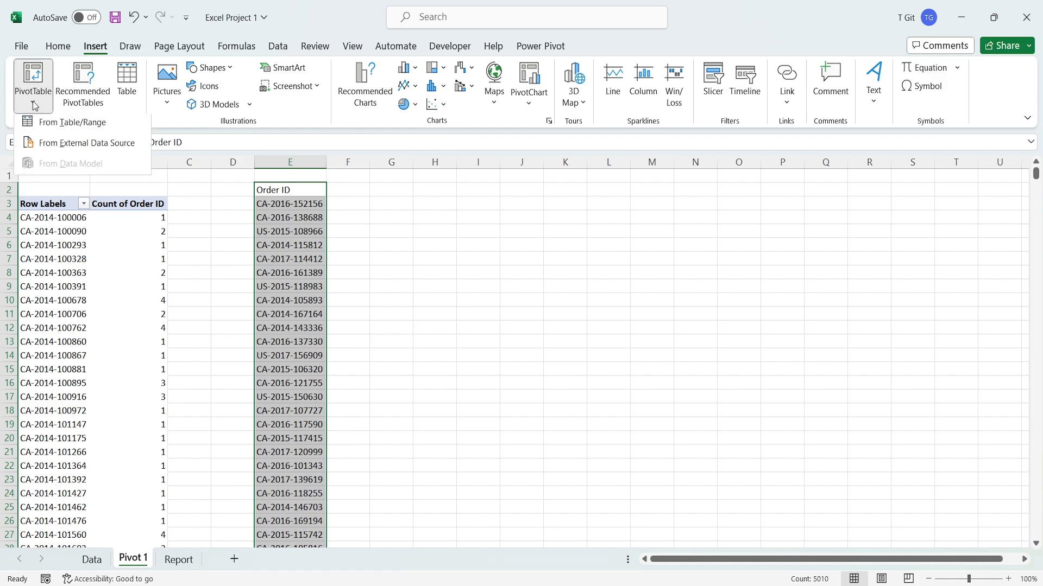
{"action": "left_click", "coordinate": [60, 122]}
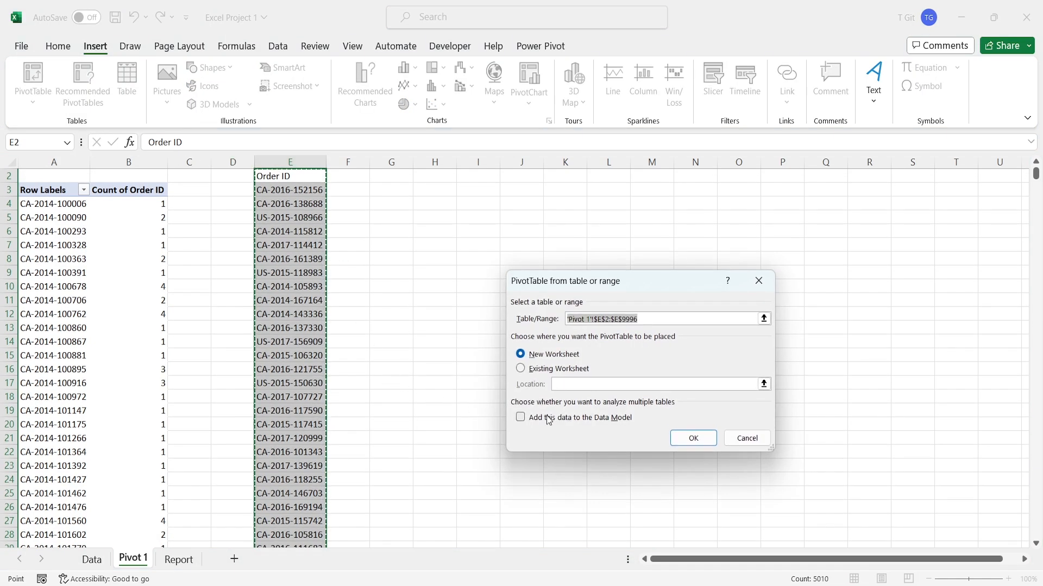
{"action": "left_click", "coordinate": [531, 372]}
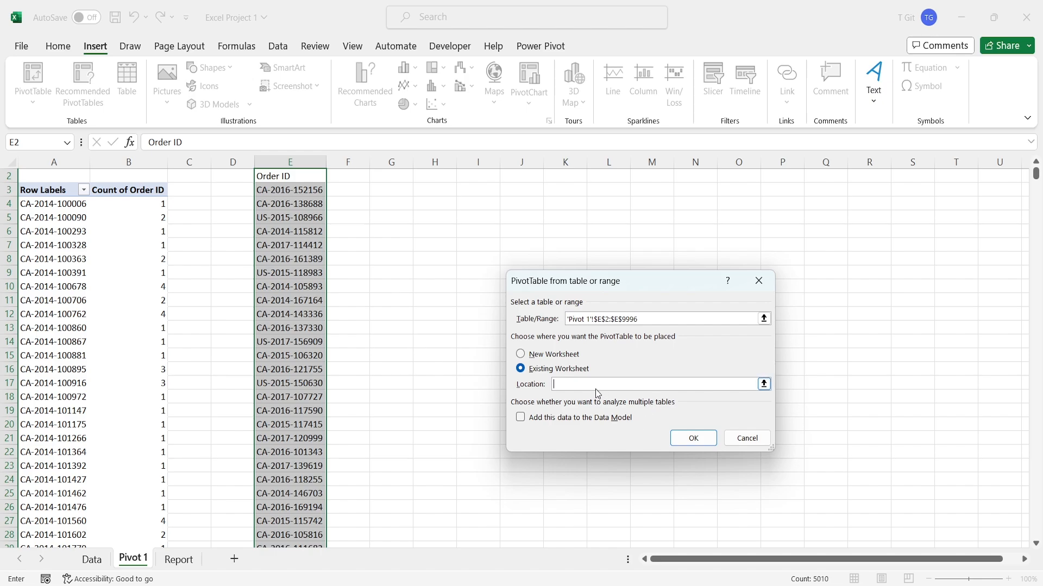
{"action": "scroll", "coordinate": [415, 228], "scroll_direction": "up", "scroll_amount": 1}
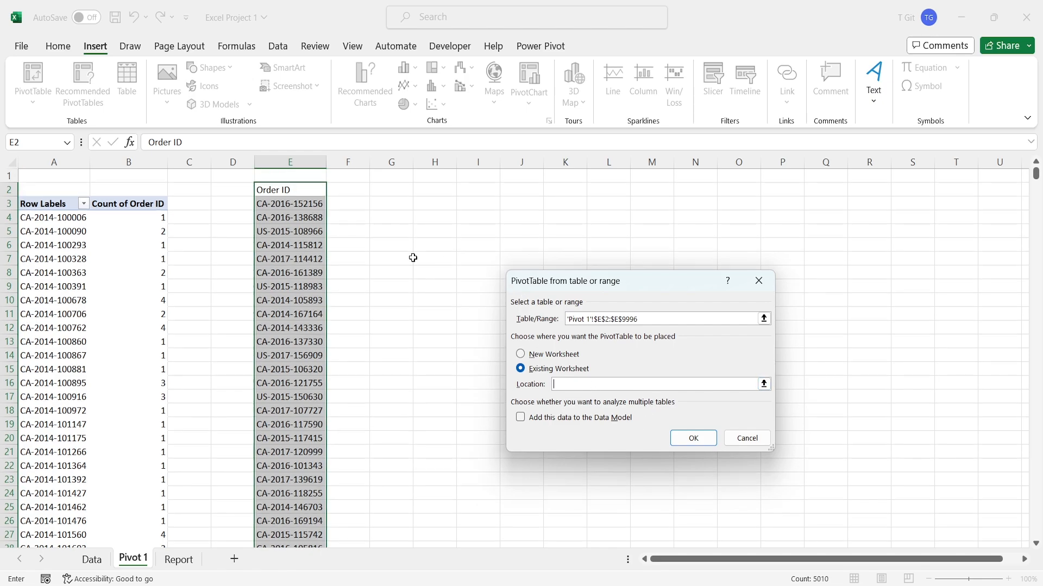
{"action": "left_click", "coordinate": [398, 193]}
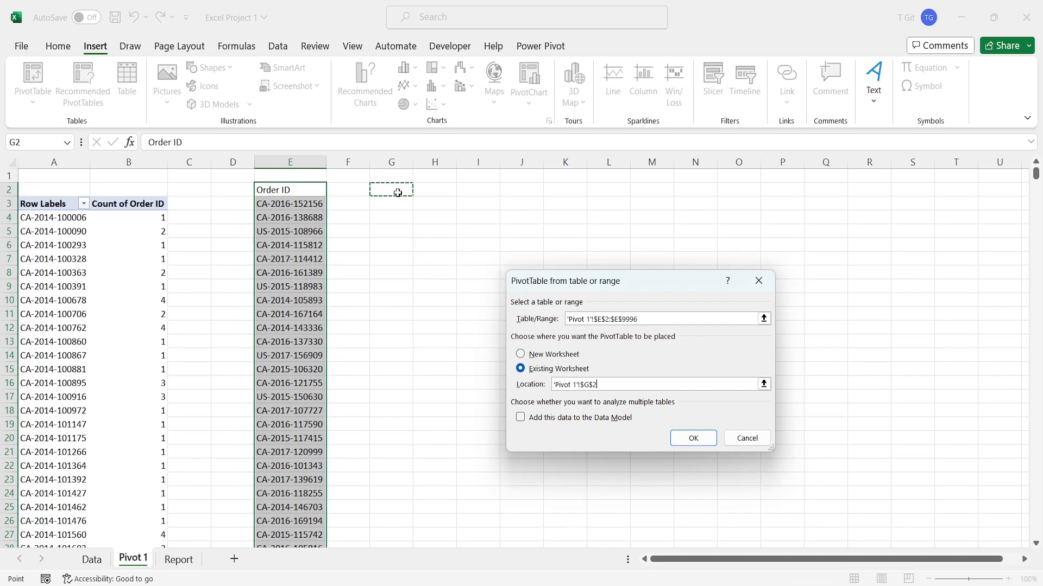
{"action": "left_click", "coordinate": [705, 441]}
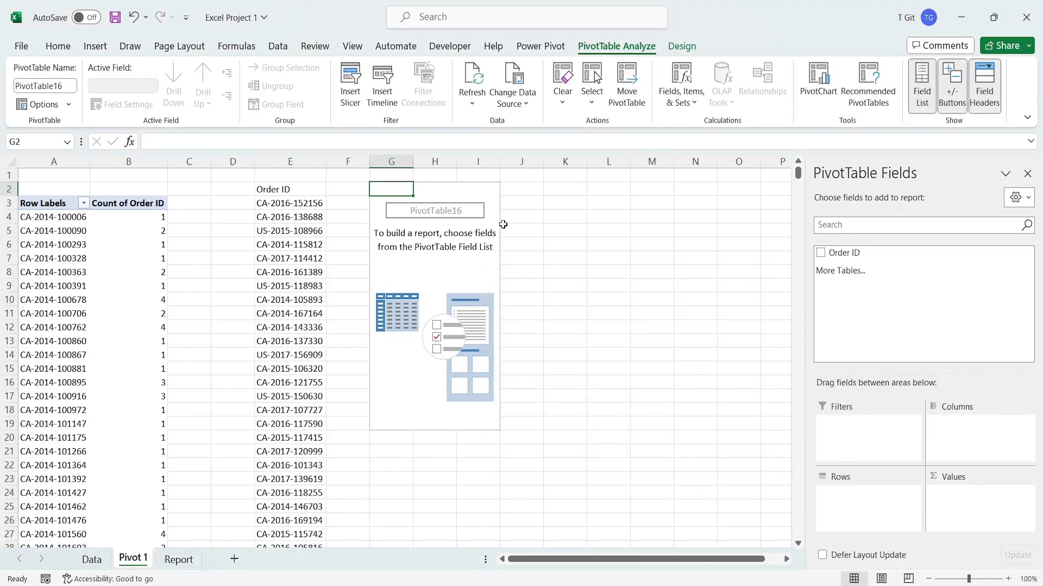
- Add Order ID to the new PivotTable's values as a count
{"action": "left_click", "coordinate": [448, 259]}
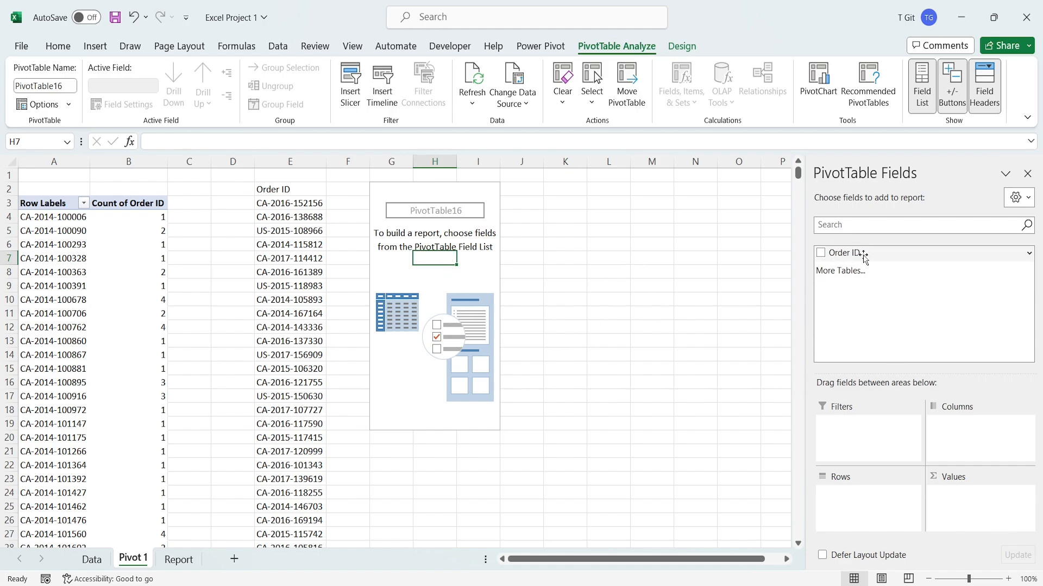
{"action": "left_click_drag", "start_coordinate": [857, 253], "coordinate": [959, 508]}
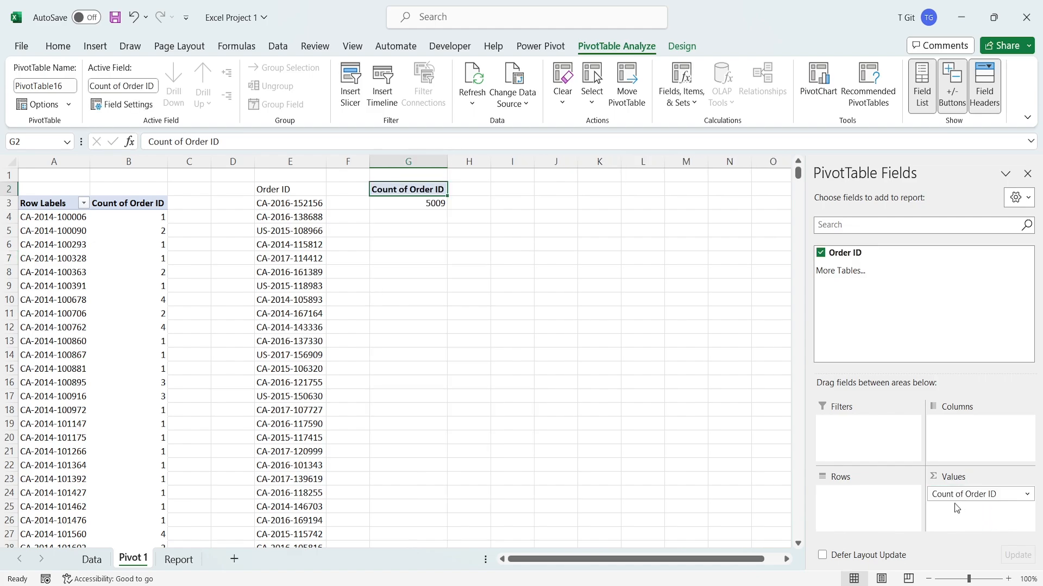
{"action": "left_click", "coordinate": [435, 205]}
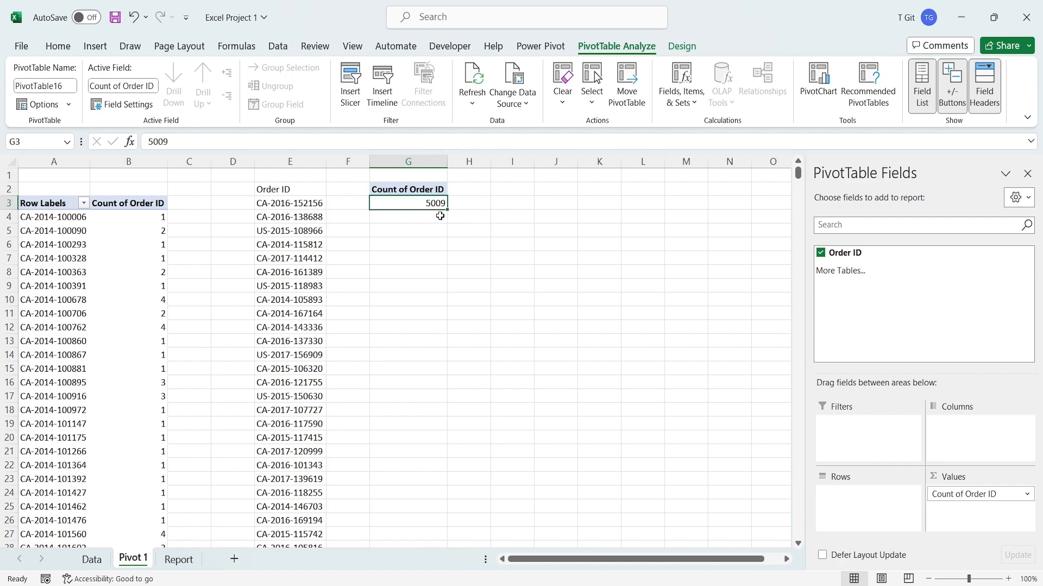
- Rename the Count of Order ID value field in the G2 PivotTable to "Number of Orders"
{"action": "left_click", "coordinate": [420, 190]}
{"action": "double_click", "coordinate": [420, 190]}
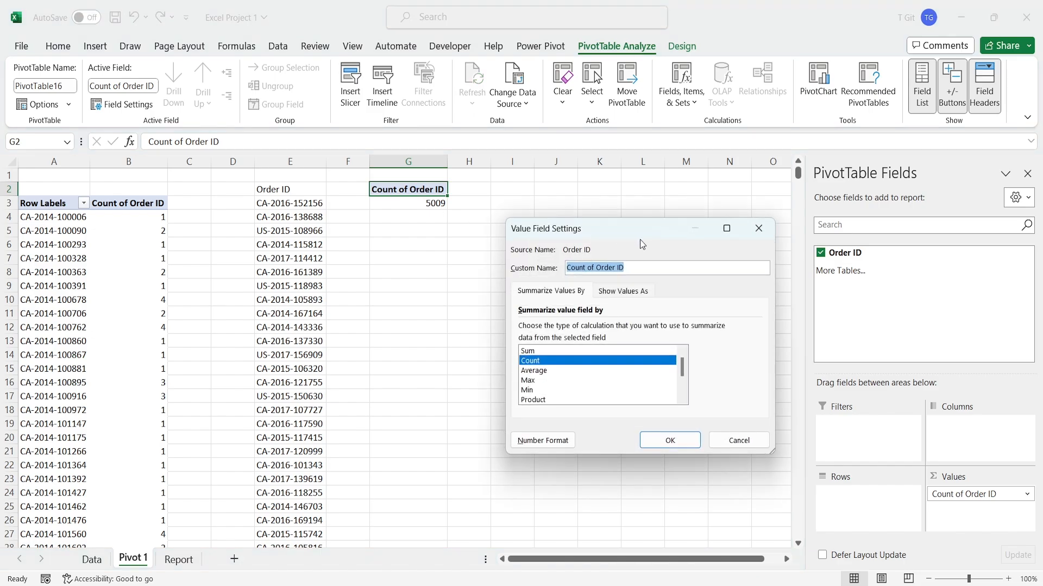
{"action": "left_click", "coordinate": [645, 265]}
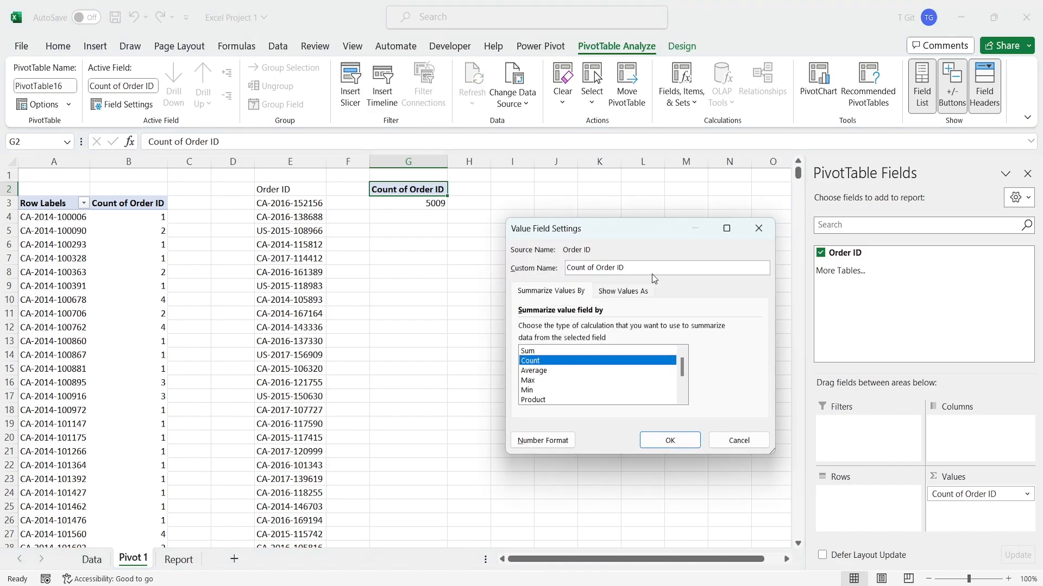
{"action": "key", "text": "BackSpace"}
{"action": "key", "text": "BackSpace"}
{"action": "key", "text": "BackSpace"}
{"action": "key", "text": "BackSpace"}
{"action": "key", "text": "BackSpace"}
{"action": "key", "text": "BackSpace"}
{"action": "key", "text": "BackSpace"}
{"action": "key", "text": "BackSpace"}
{"action": "key", "text": "BackSpace"}
{"action": "key", "text": "BackSpace"}
{"action": "type", "text": "Number"}
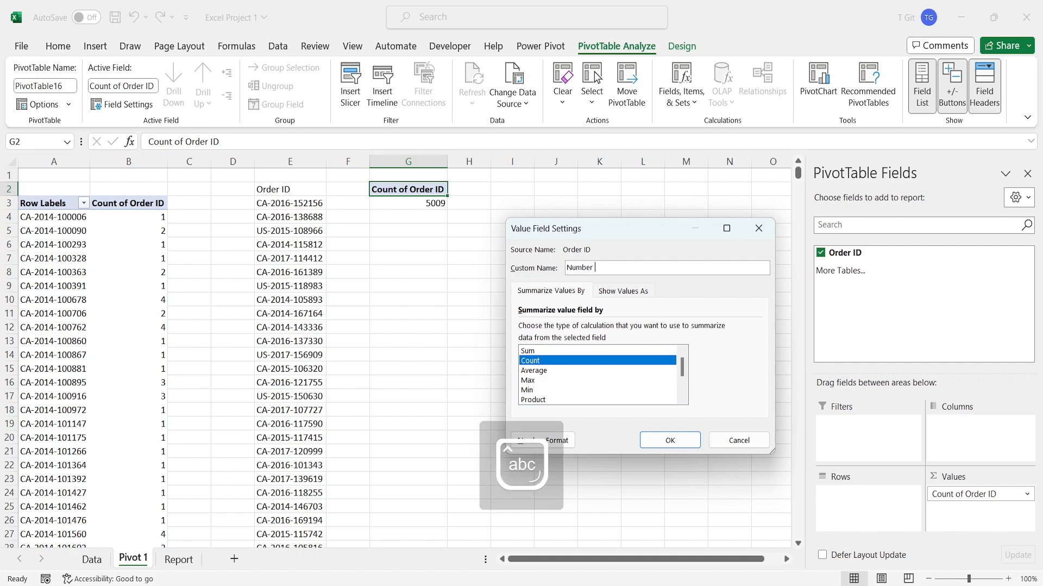
{"action": "type", "text": " of Orders"}
{"action": "left_click", "coordinate": [674, 441]}
{"action": "left_click", "coordinate": [501, 335]}
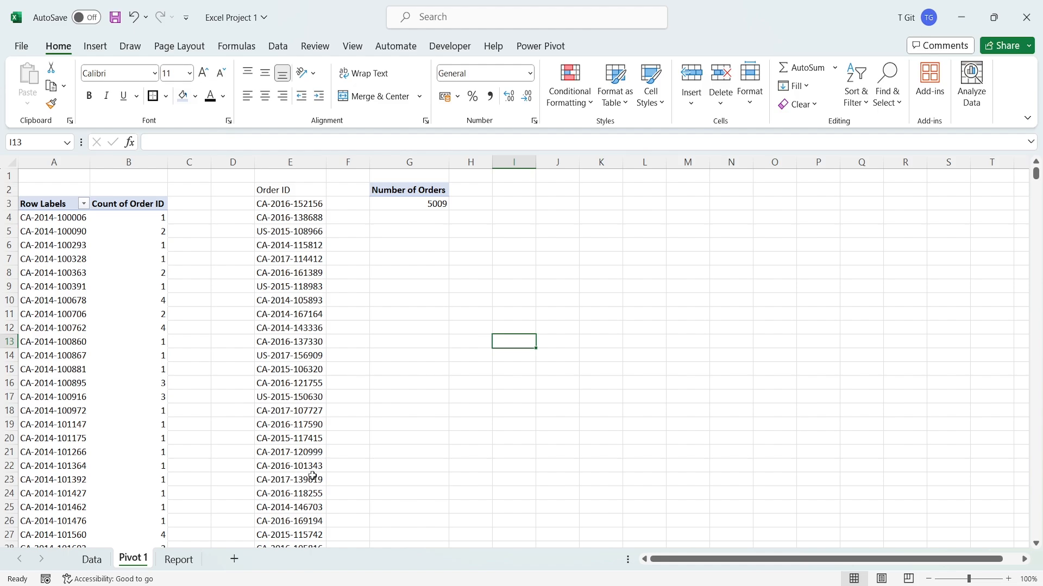
- Hide the gridlines on the Report sheet
{"action": "left_click", "coordinate": [190, 565]}
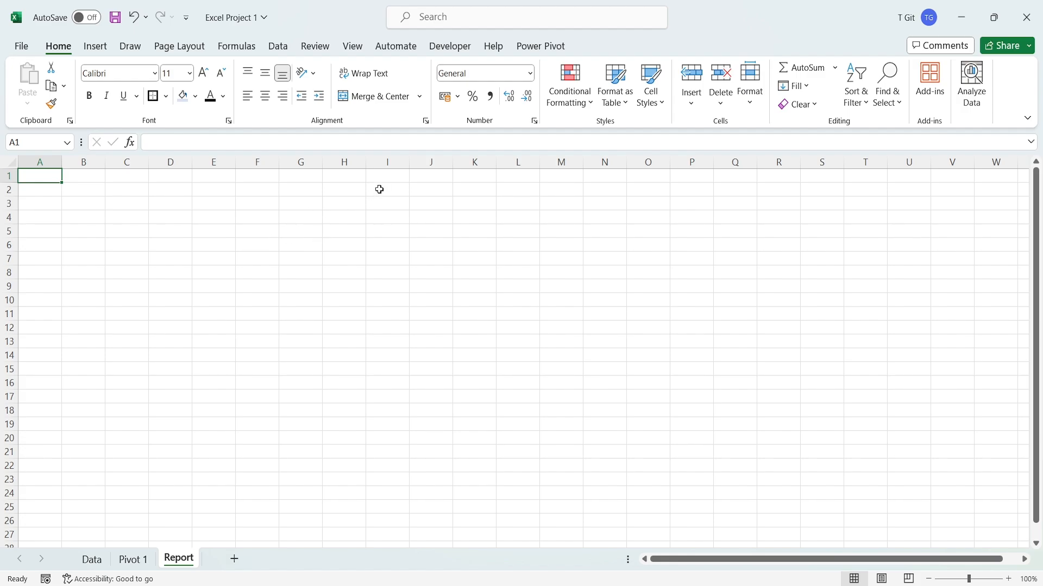
{"action": "left_click", "coordinate": [352, 47]}
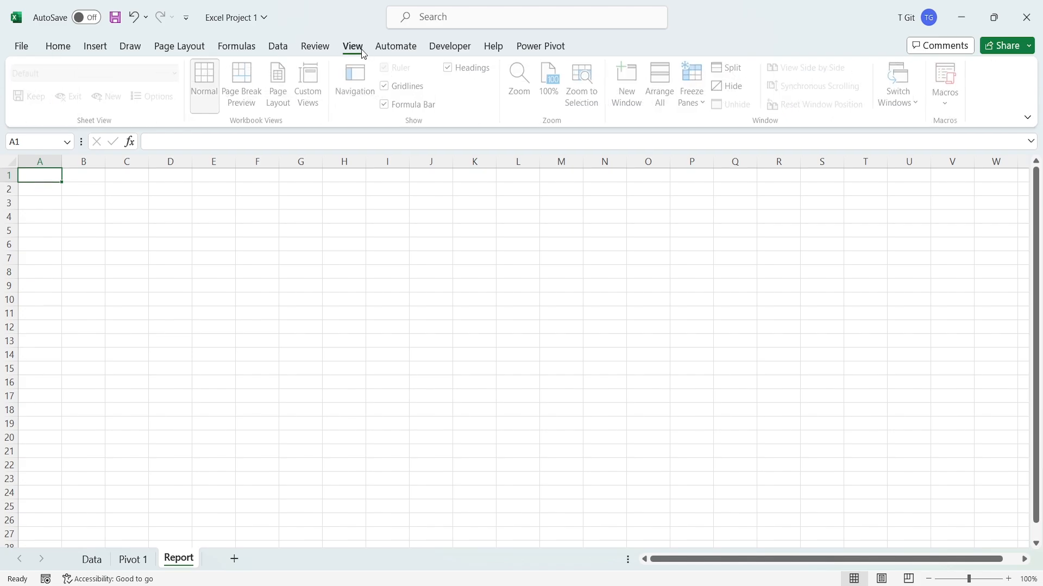
{"action": "left_click", "coordinate": [389, 92]}
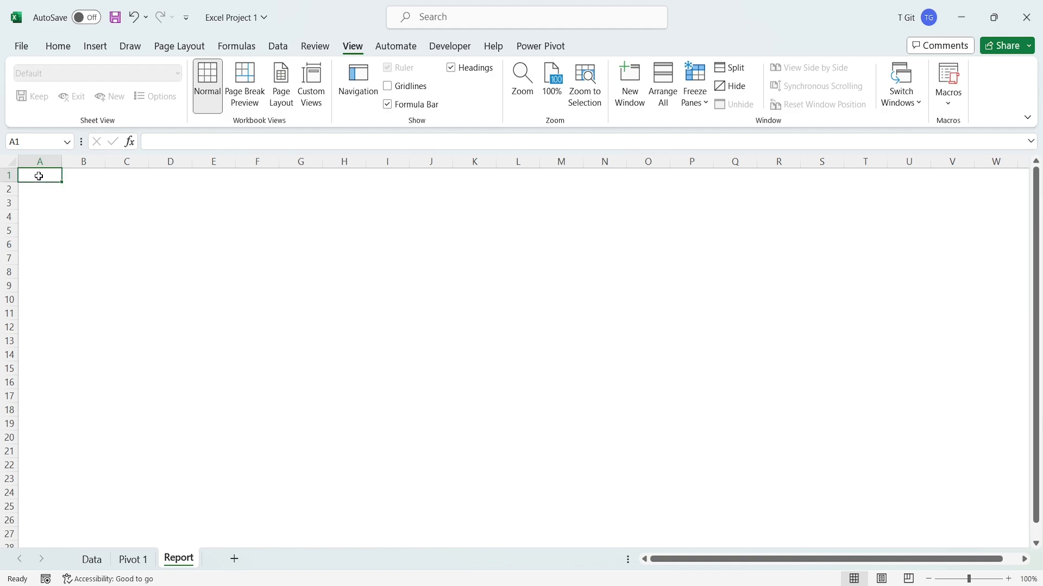
- Merge and center cells A1:W4 on the Report sheet and fill them with the lightest blue theme color
{"action": "left_click_drag", "start_coordinate": [39, 174], "coordinate": [987, 216]}
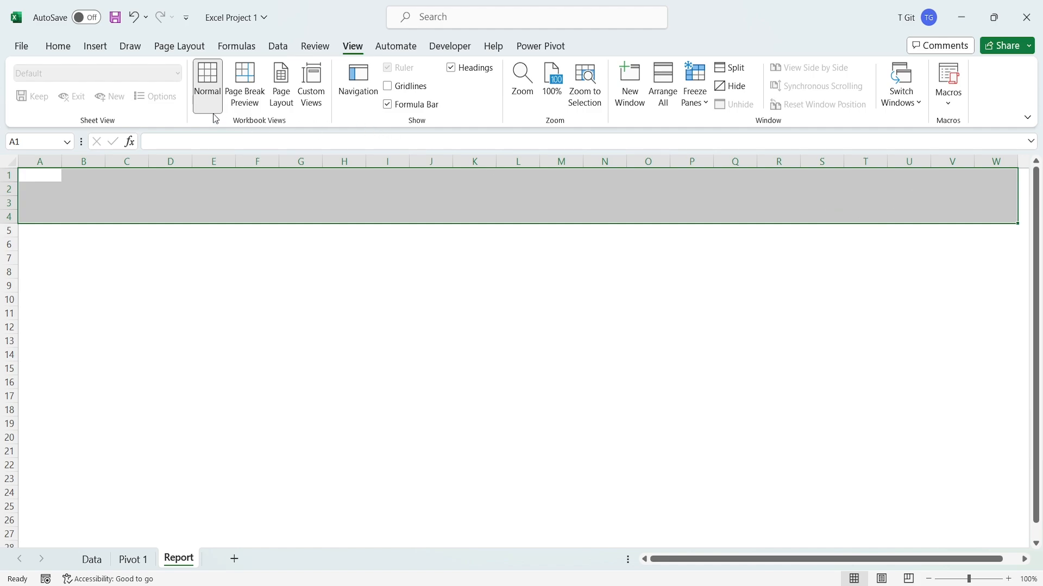
{"action": "left_click", "coordinate": [60, 48]}
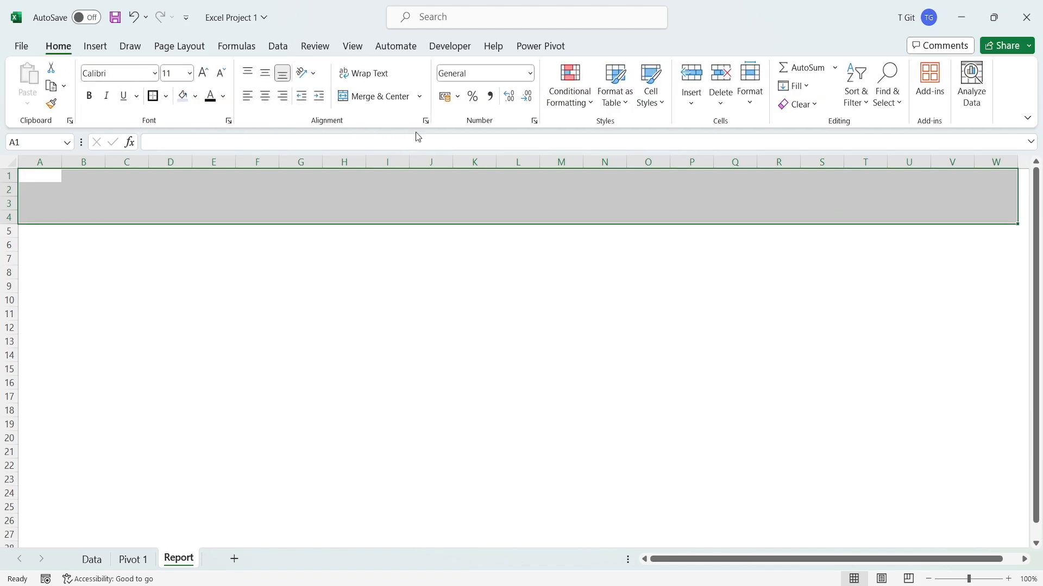
{"action": "left_click", "coordinate": [391, 101]}
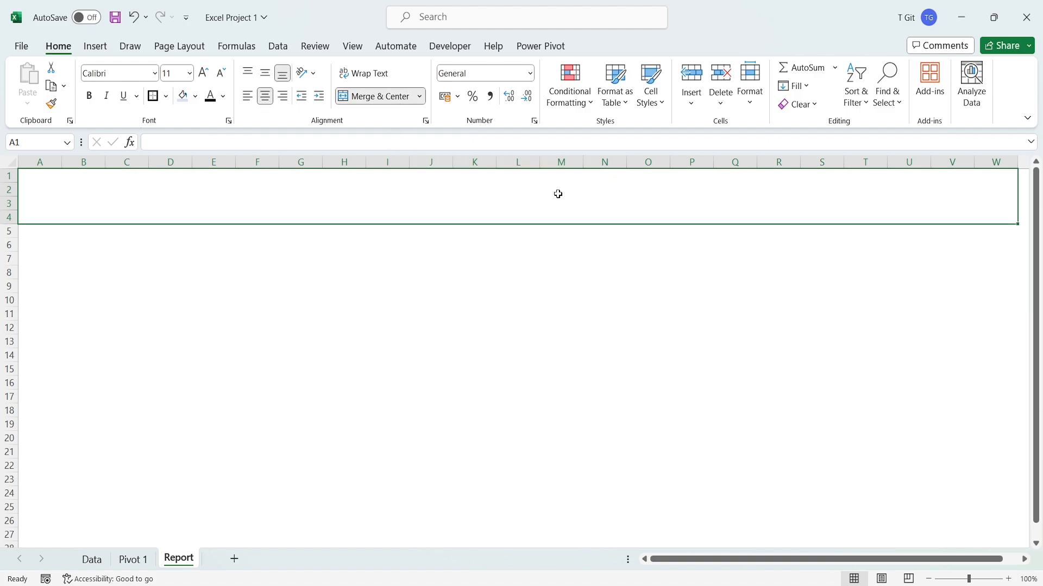
{"action": "left_click", "coordinate": [195, 96]}
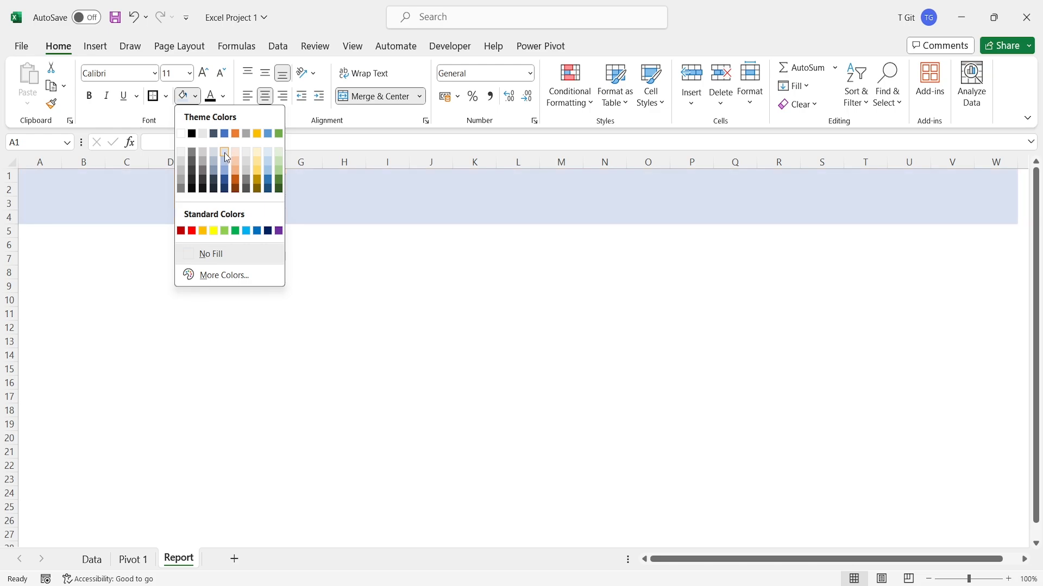
{"action": "left_click", "coordinate": [225, 153]}
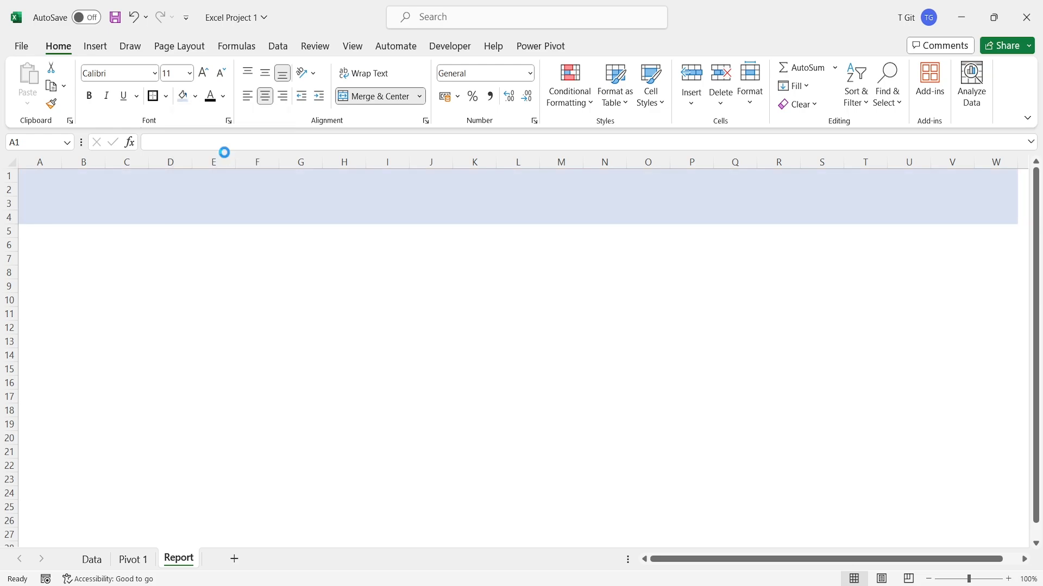
- Enter the title "SALES REPORT" in the merged banner cell
{"action": "double_click", "coordinate": [430, 191]}
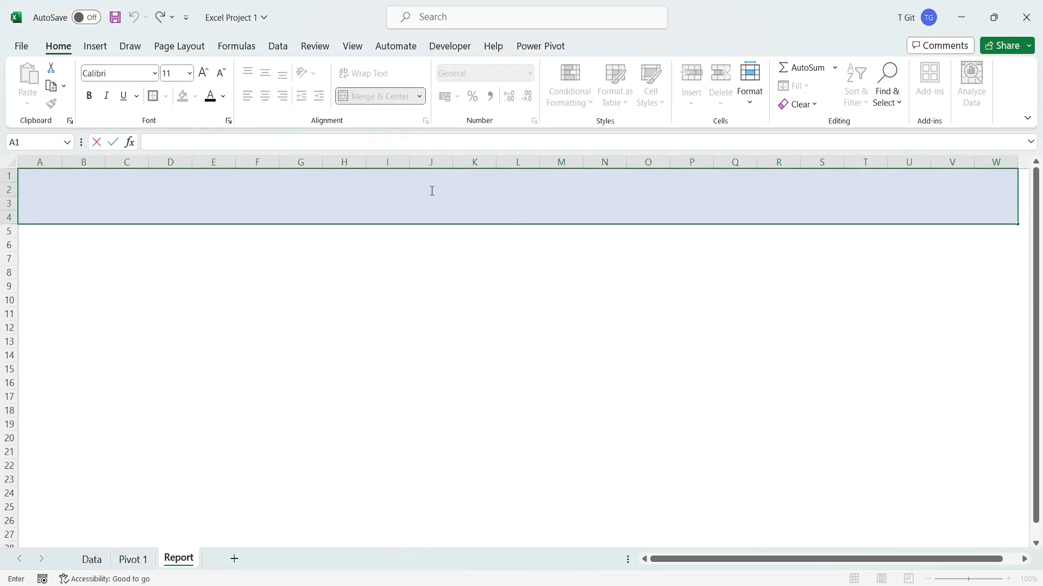
{"action": "key", "text": "Caps_Lock"}
{"action": "type", "text": "S"}
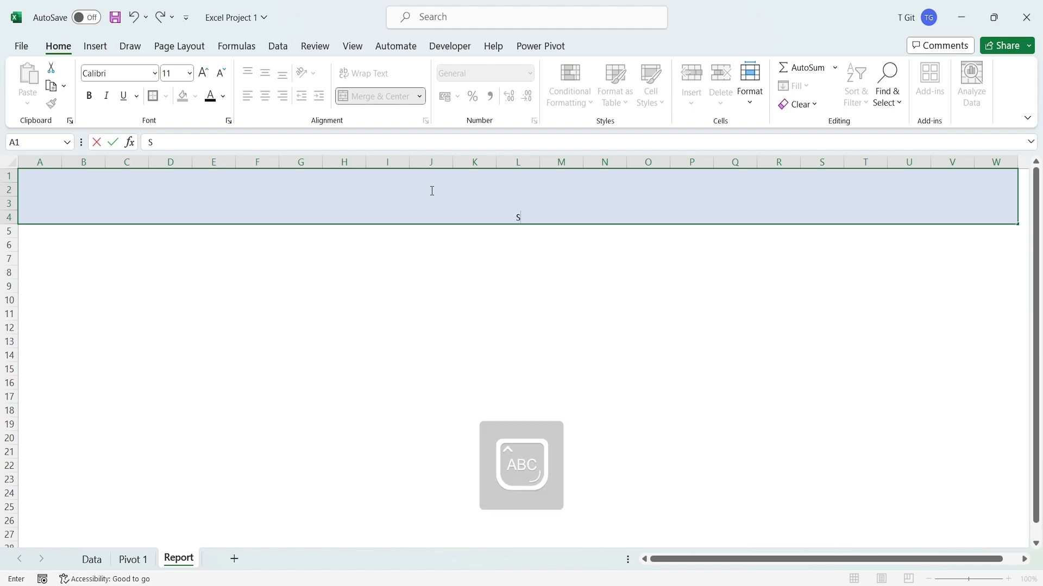
{"action": "type", "text": "ALES REPORT"}
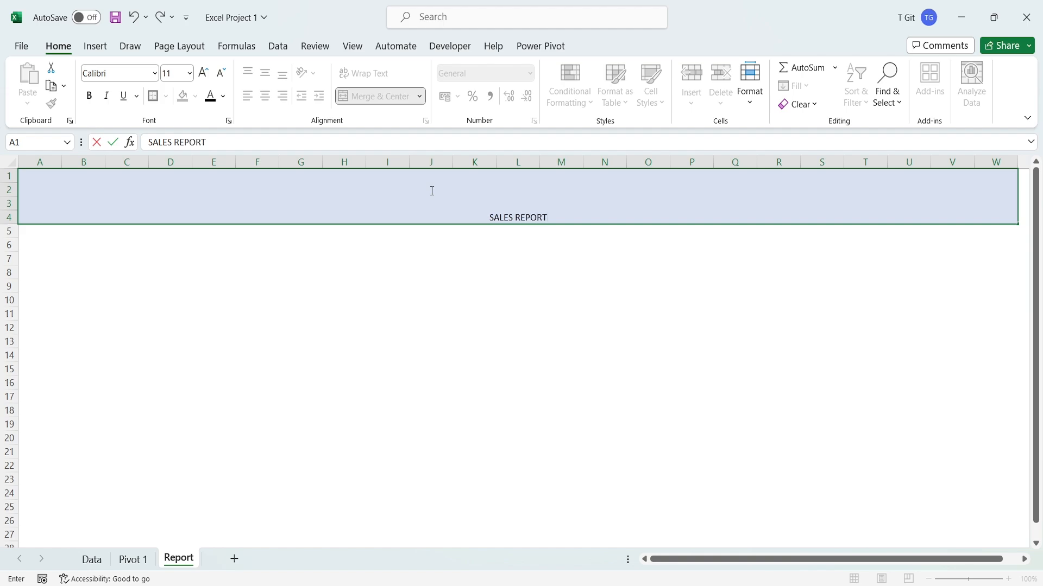
- Format the SALES REPORT title as bold with a font size of 48
{"action": "key", "text": "F2"}
{"action": "key", "text": "shift+Home"}
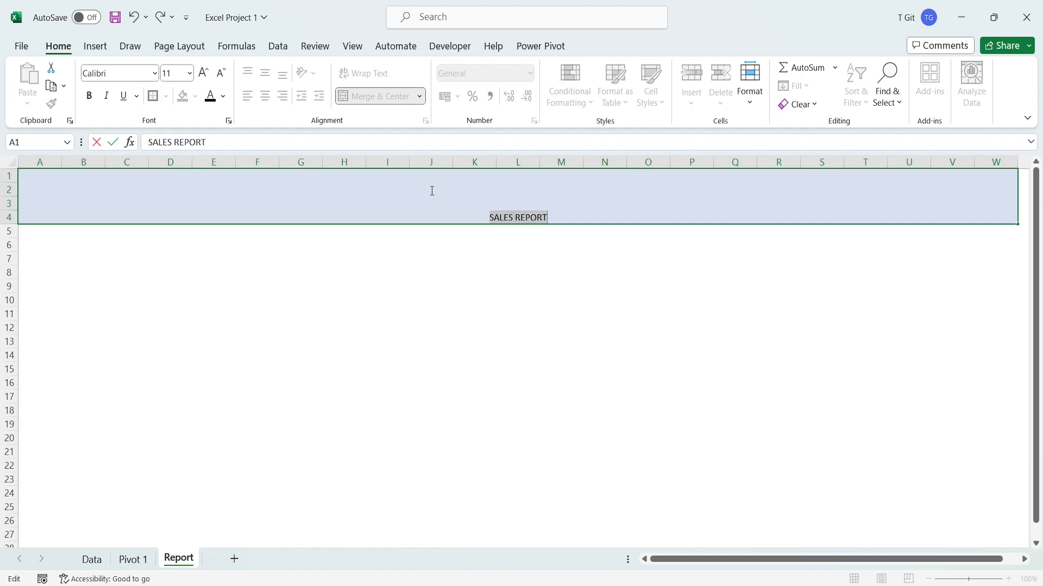
{"action": "left_click", "coordinate": [89, 95]}
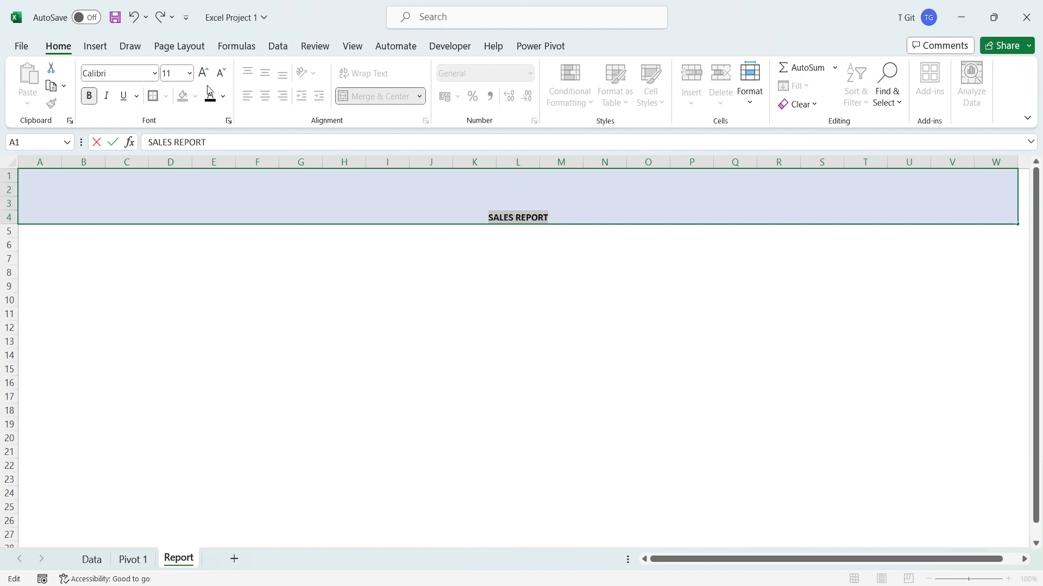
{"action": "left_click", "coordinate": [189, 73]}
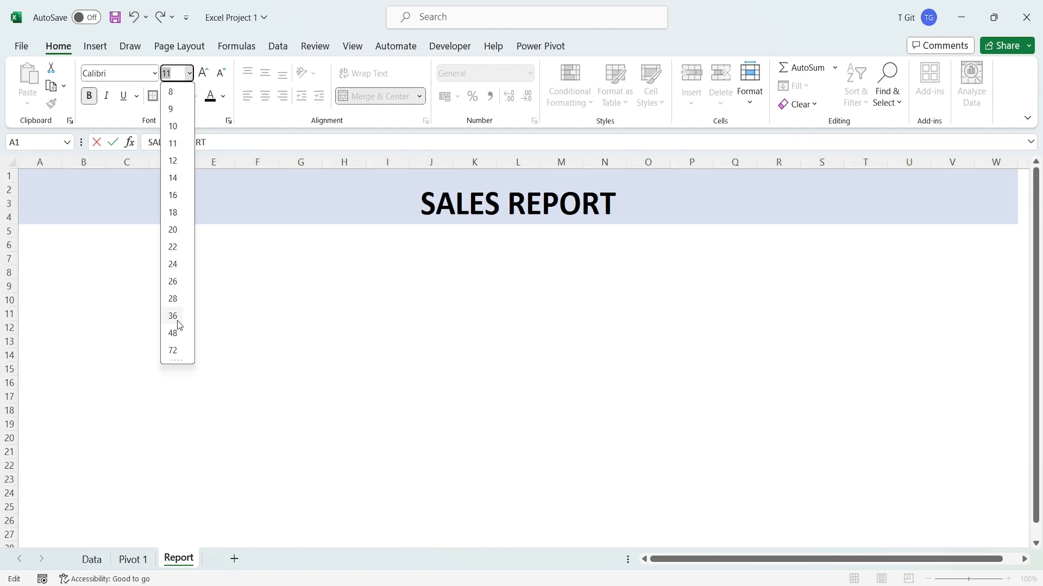
{"action": "left_click", "coordinate": [177, 338]}
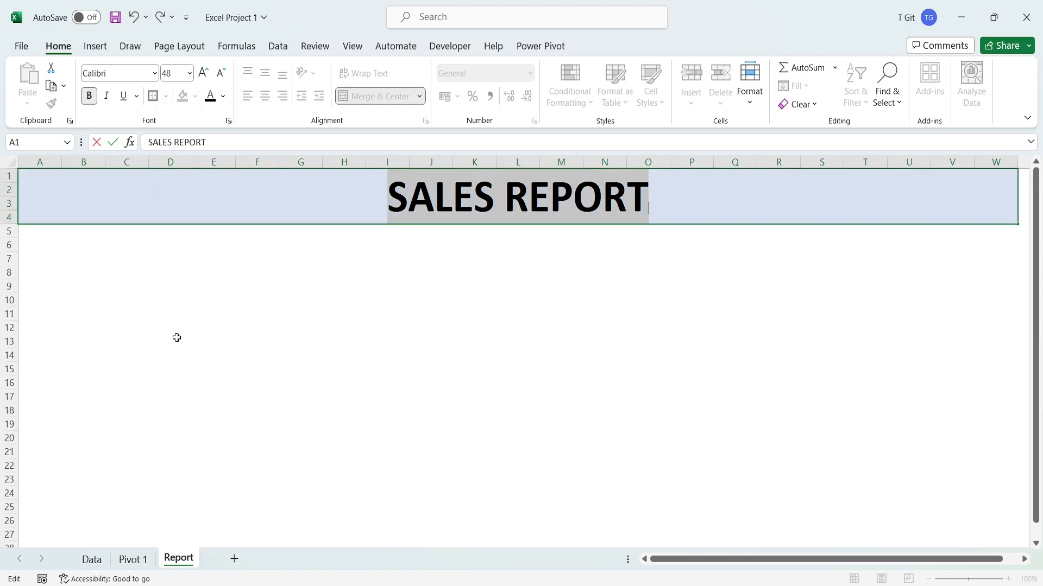
{"action": "left_click", "coordinate": [381, 324]}
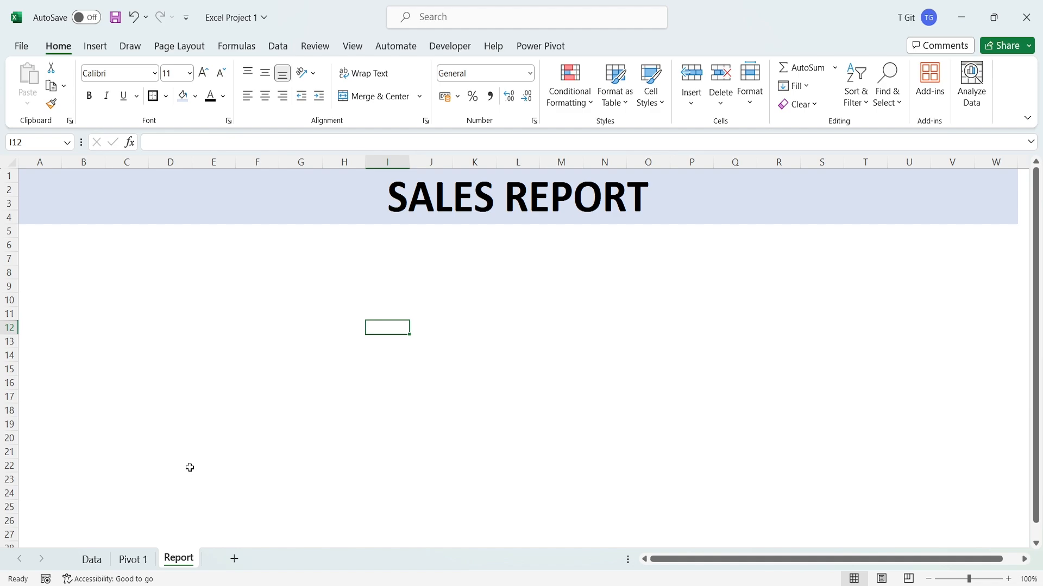
- Copy the Number of Orders PivotTable from Pivot 1 to cell B6 of the Report sheet and autofit column B
{"action": "left_click", "coordinate": [134, 560]}
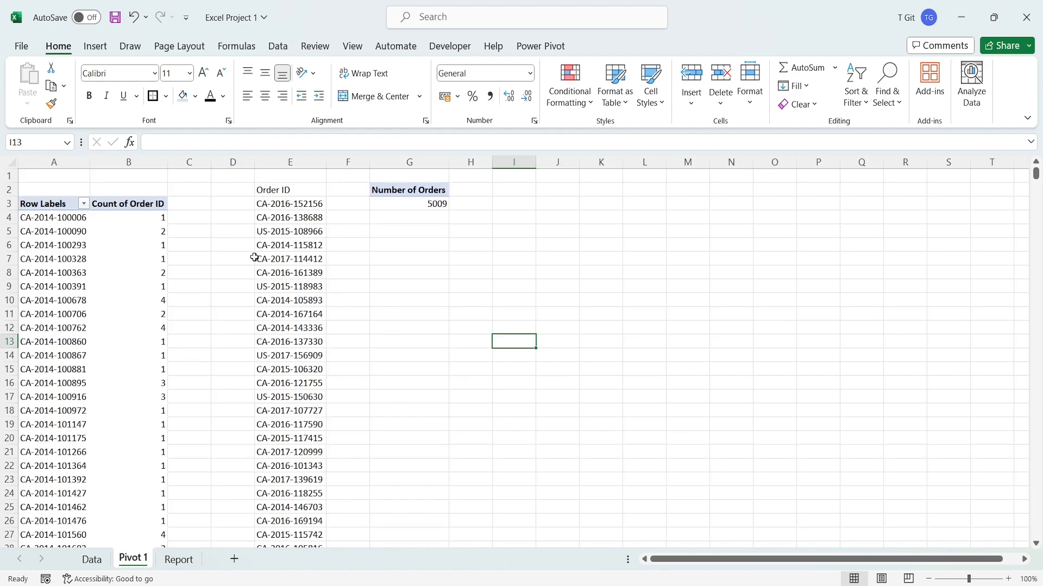
{"action": "left_click_drag", "start_coordinate": [389, 191], "coordinate": [417, 204]}
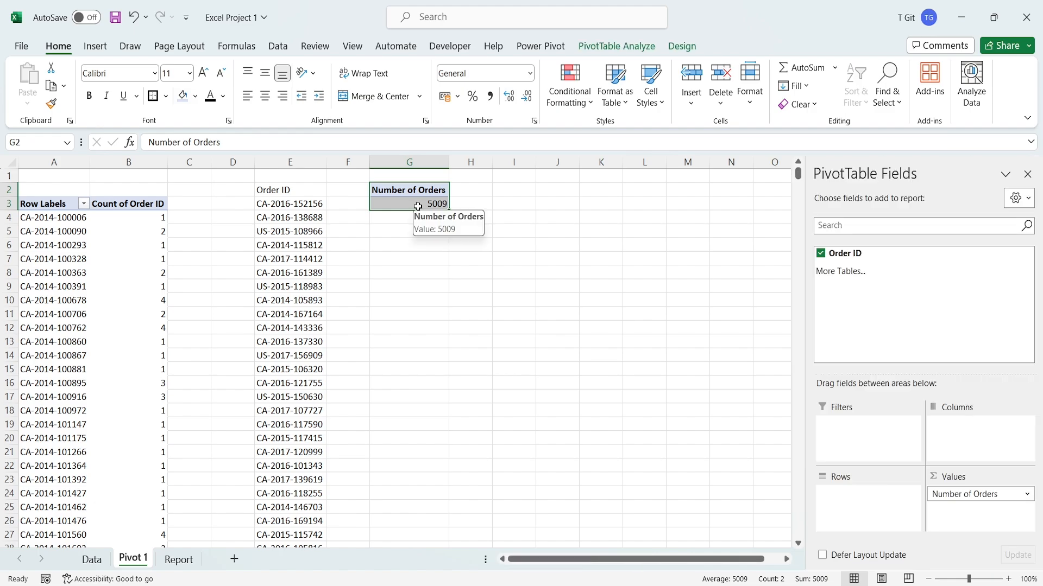
{"action": "key", "text": "ctrl+c"}
{"action": "left_click", "coordinate": [178, 560]}
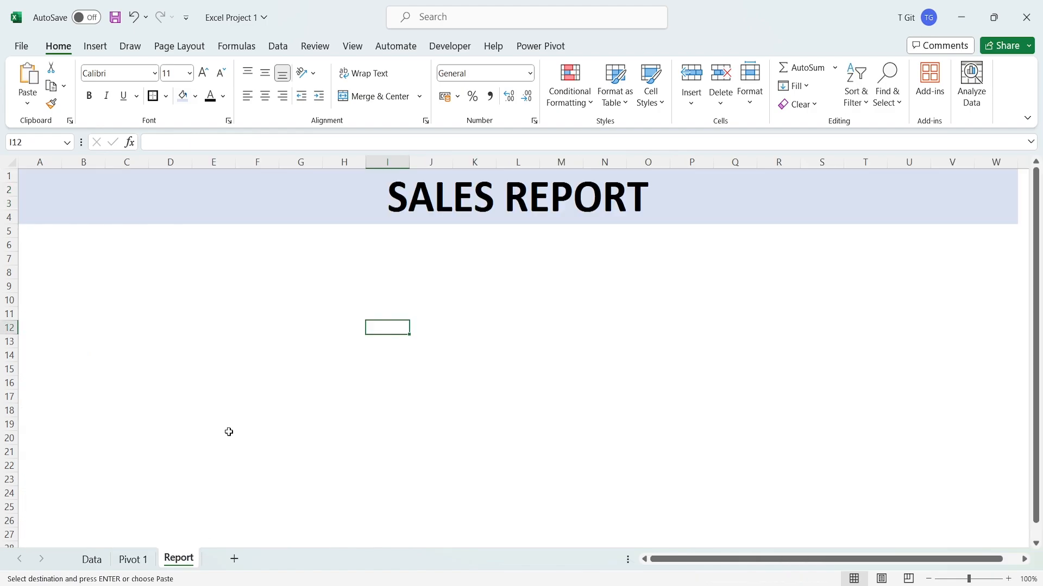
{"action": "left_click", "coordinate": [66, 243]}
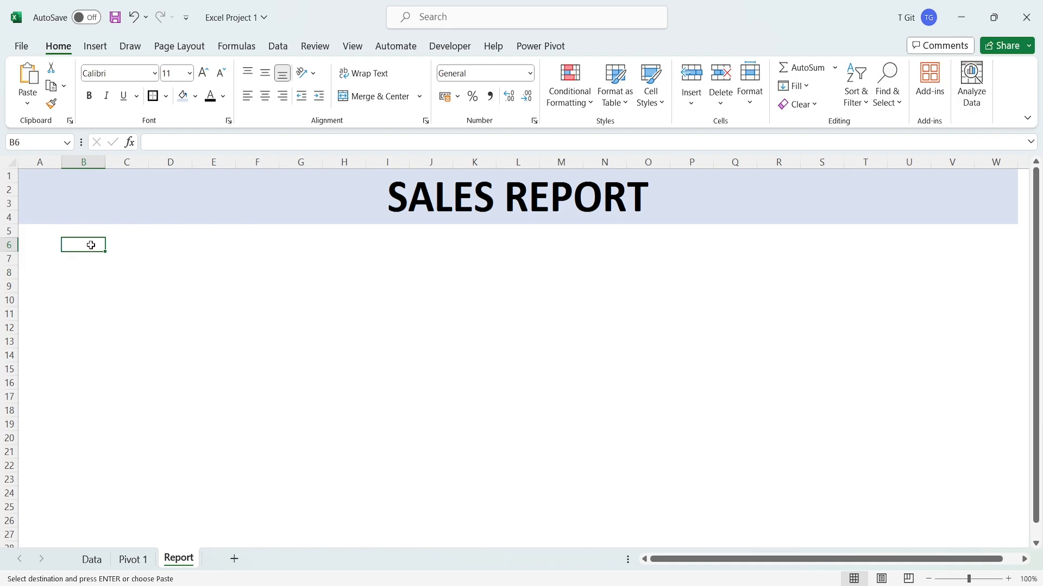
{"action": "key", "text": "ctrl+v"}
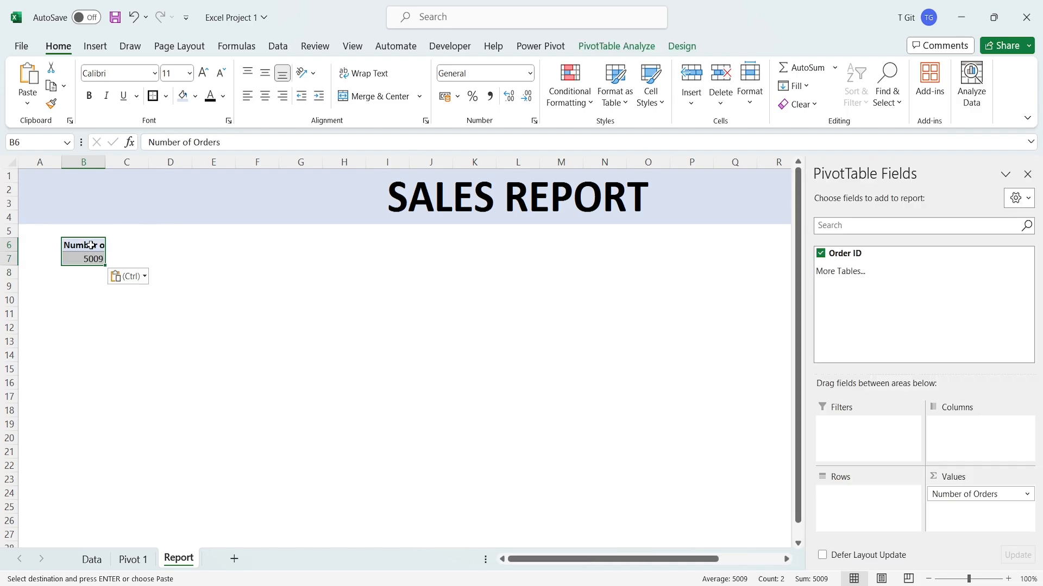
{"action": "double_click", "coordinate": [105, 161]}
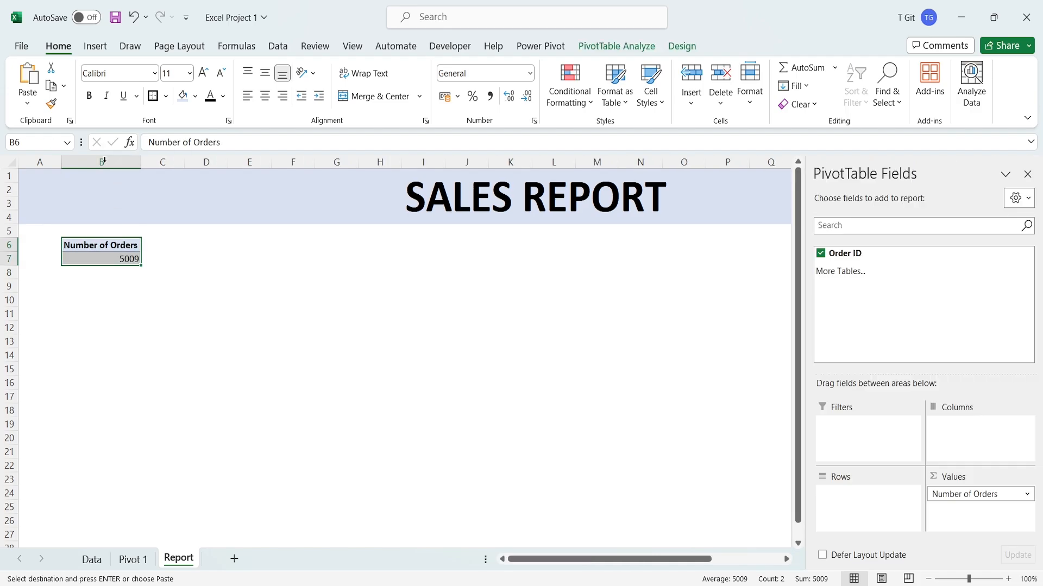
{"action": "left_click", "coordinate": [179, 262]}
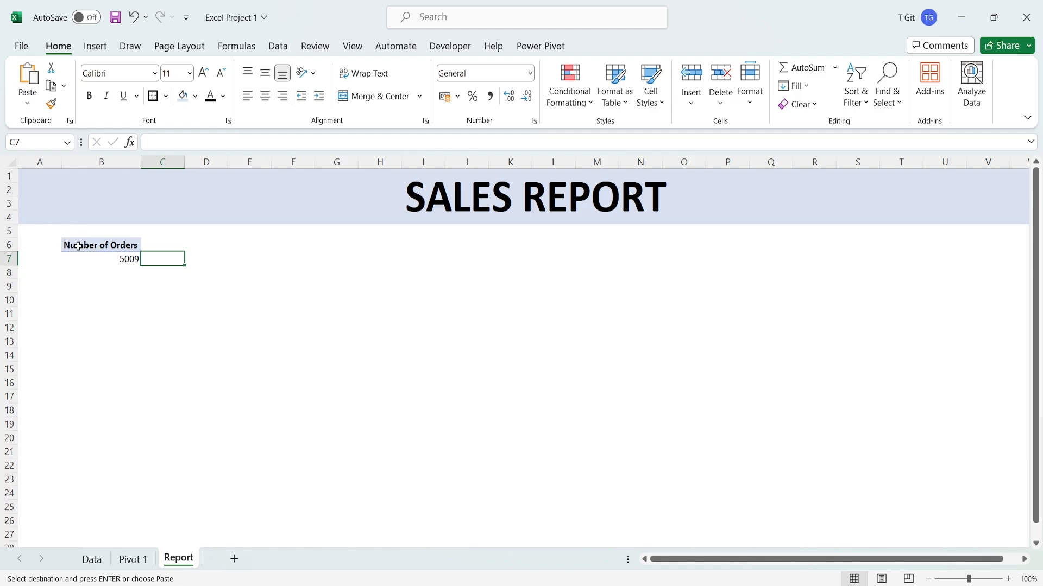
- Add an outside border around the Number of Orders PivotTable in B6:B7
{"action": "left_click_drag", "start_coordinate": [78, 246], "coordinate": [111, 258]}
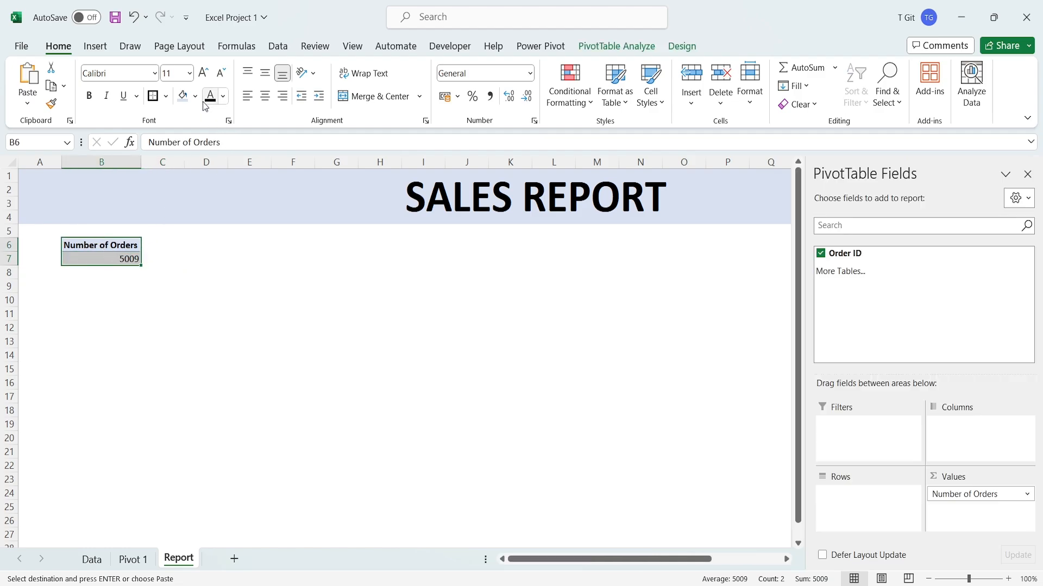
{"action": "left_click", "coordinate": [167, 98]}
{"action": "left_click", "coordinate": [187, 282]}
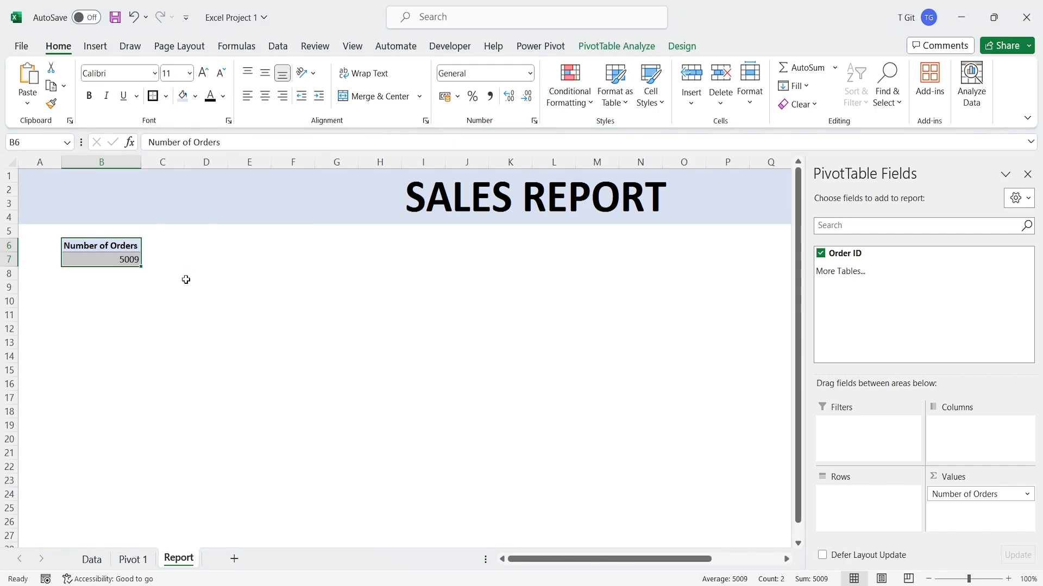
{"action": "left_click", "coordinate": [170, 260]}
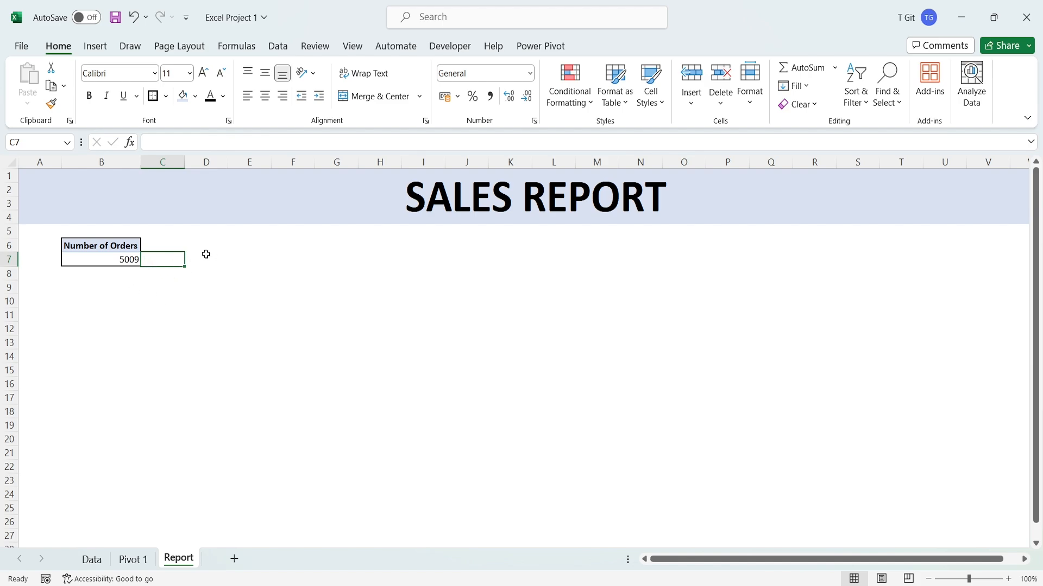
- Make the order count in cell B7 of the Report sheet bold
{"action": "left_click", "coordinate": [133, 260]}
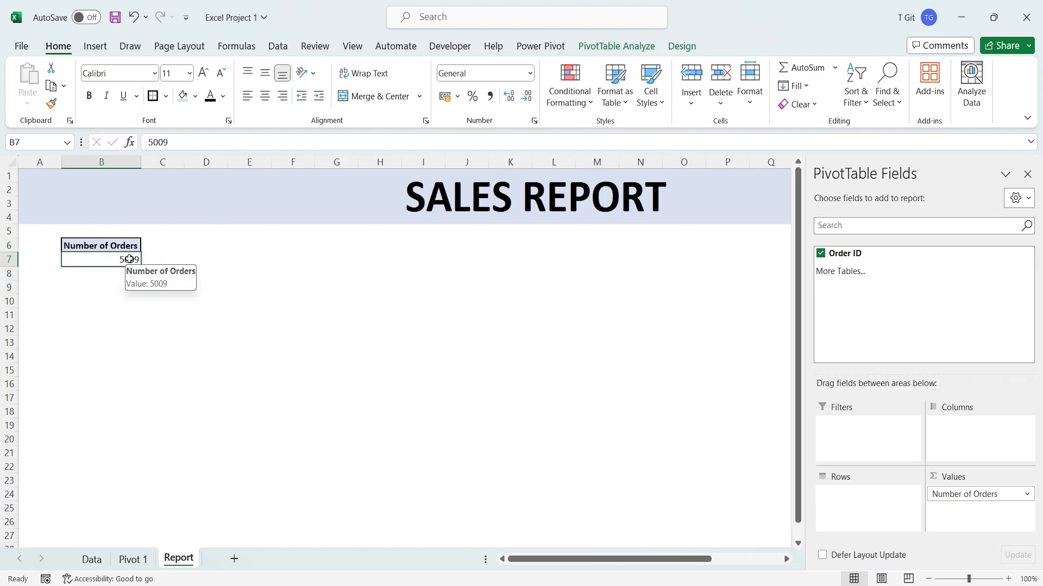
{"action": "double_click", "coordinate": [129, 260]}
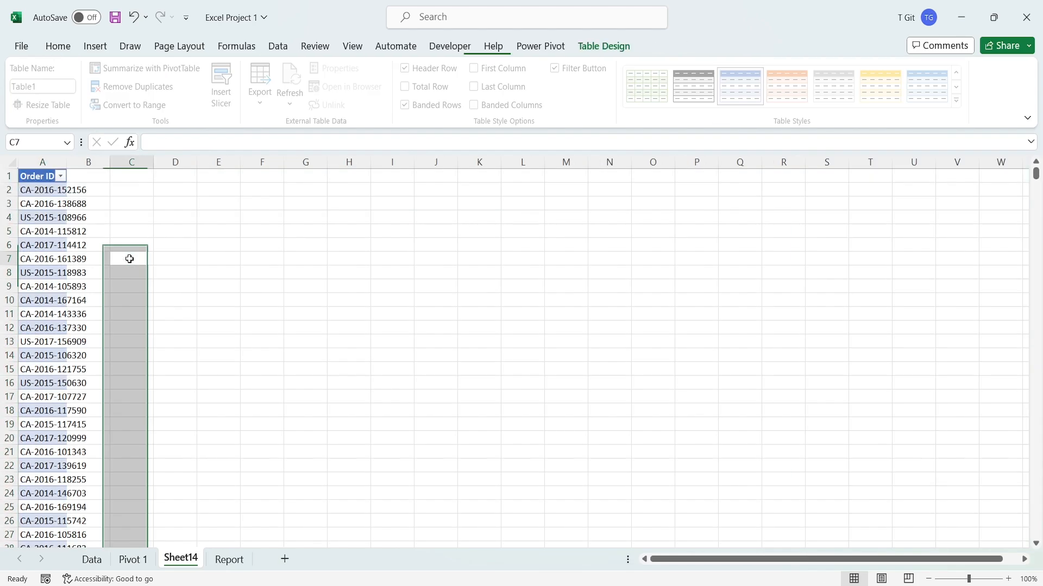
{"action": "left_click", "coordinate": [228, 560]}
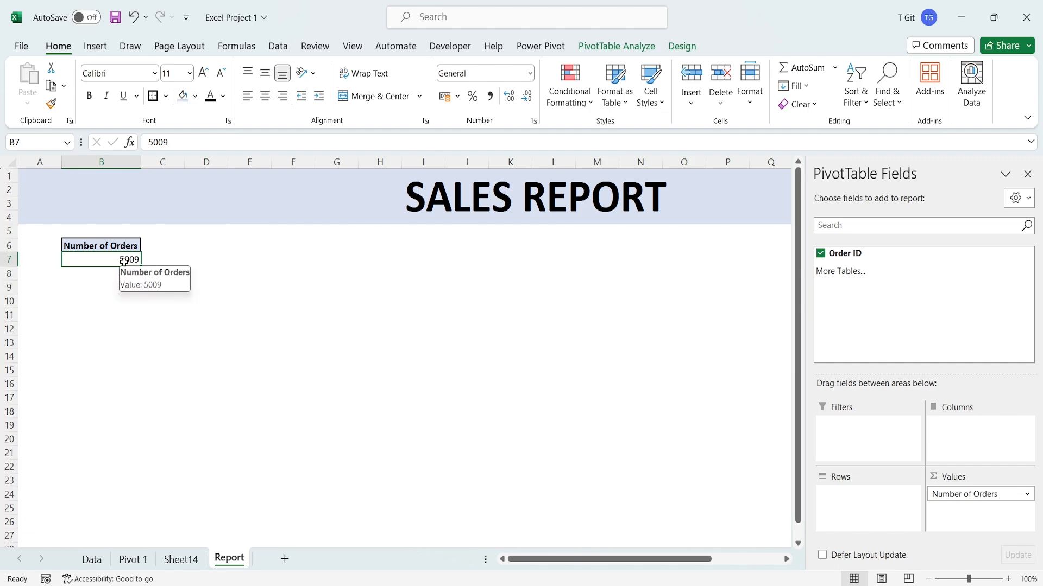
{"action": "left_click", "coordinate": [90, 95]}
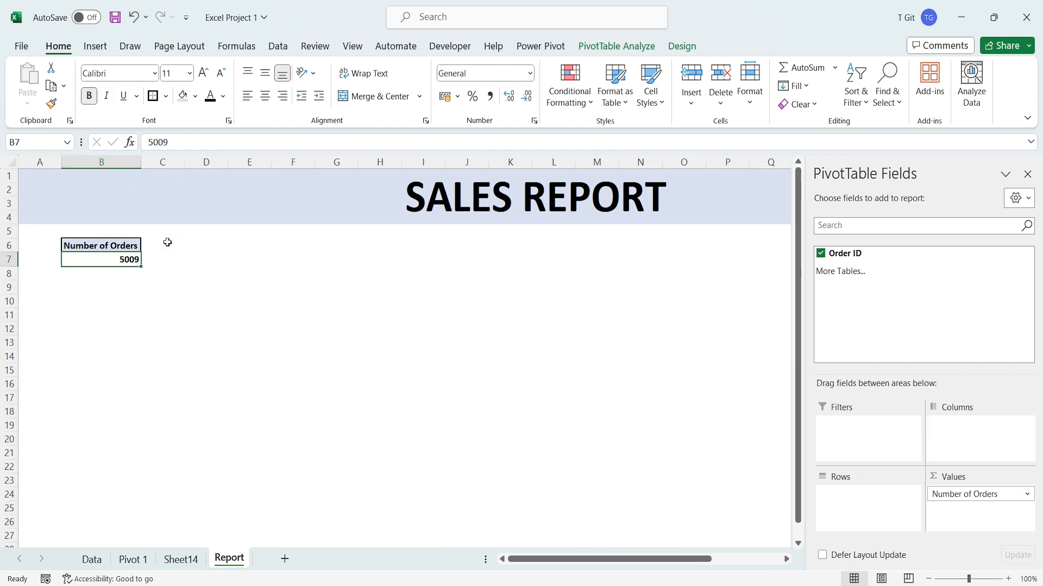
{"action": "left_click", "coordinate": [194, 271]}
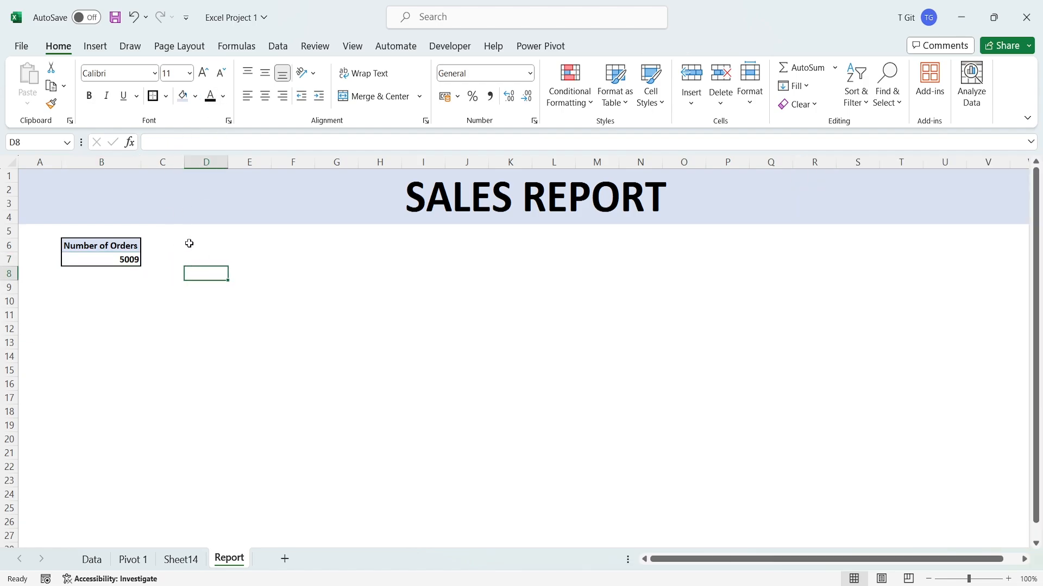
{"action": "left_click", "coordinate": [190, 245]}
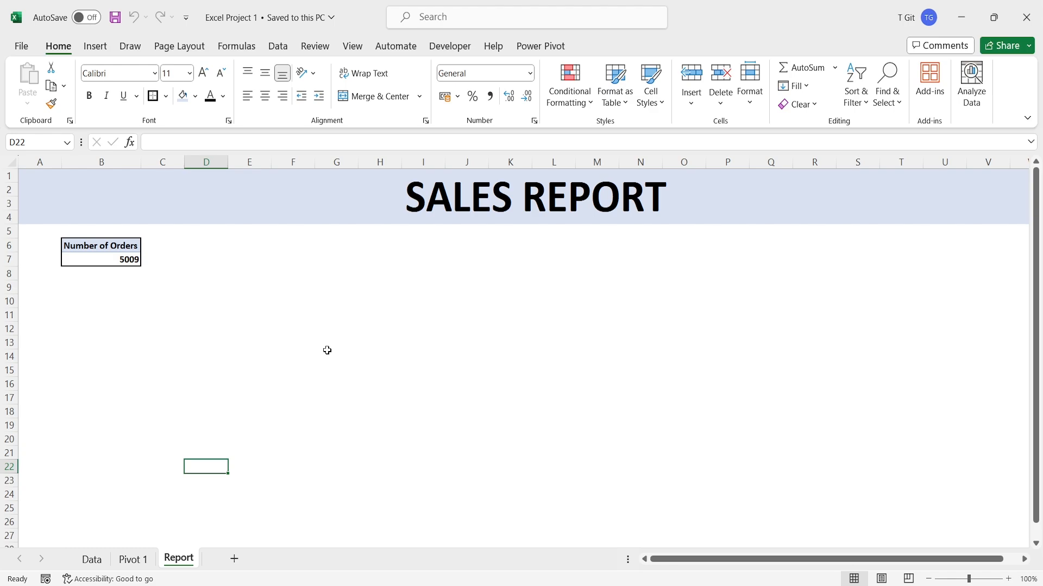
{"action": "right_click", "coordinate": [174, 565]}
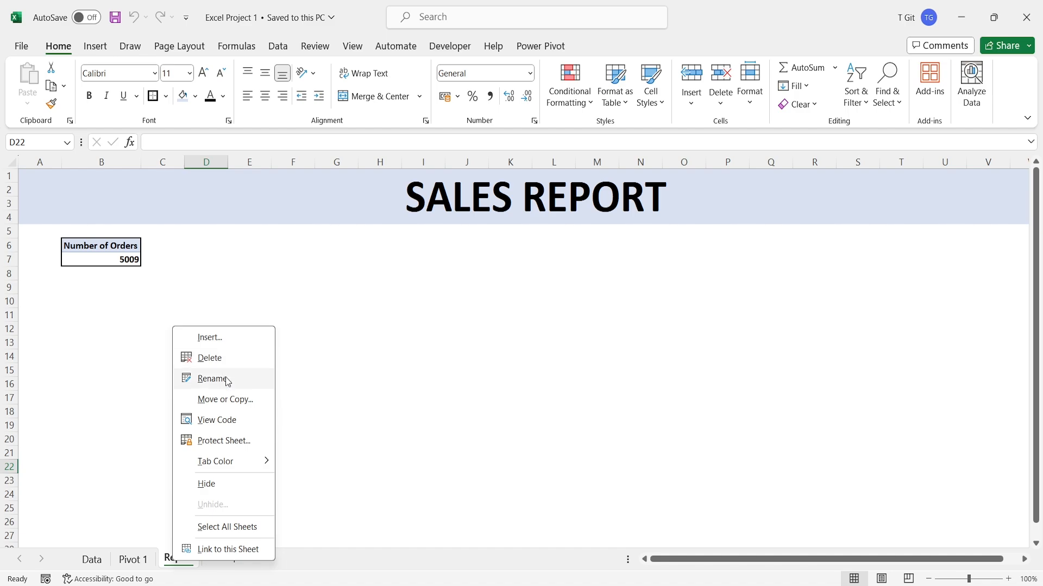
{"action": "left_click", "coordinate": [305, 511]}
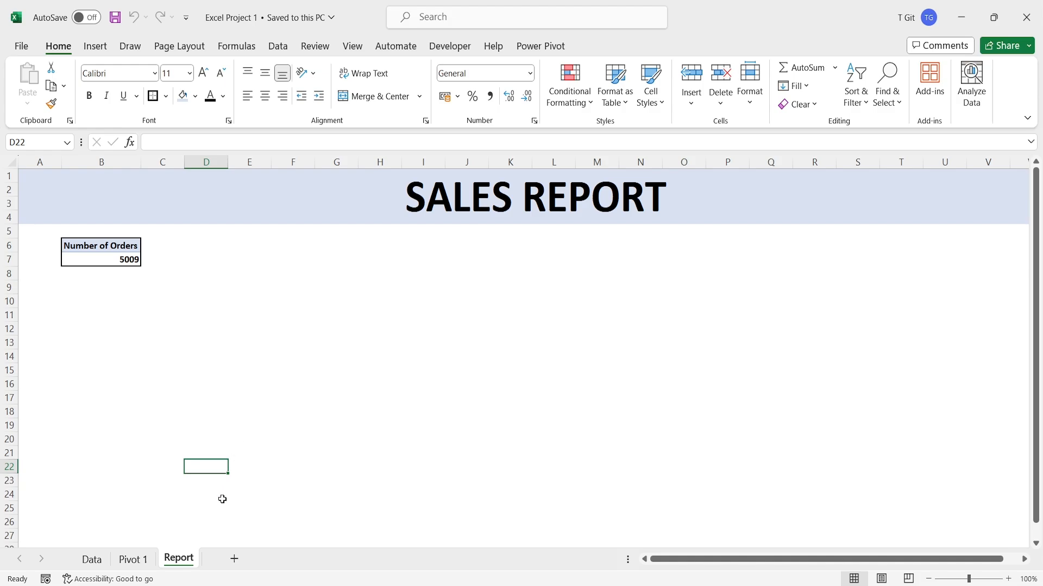
- Create a PivotTable from the order table on the Data sheet, range A1:U9995, in a new worksheet
{"action": "left_click", "coordinate": [92, 560]}
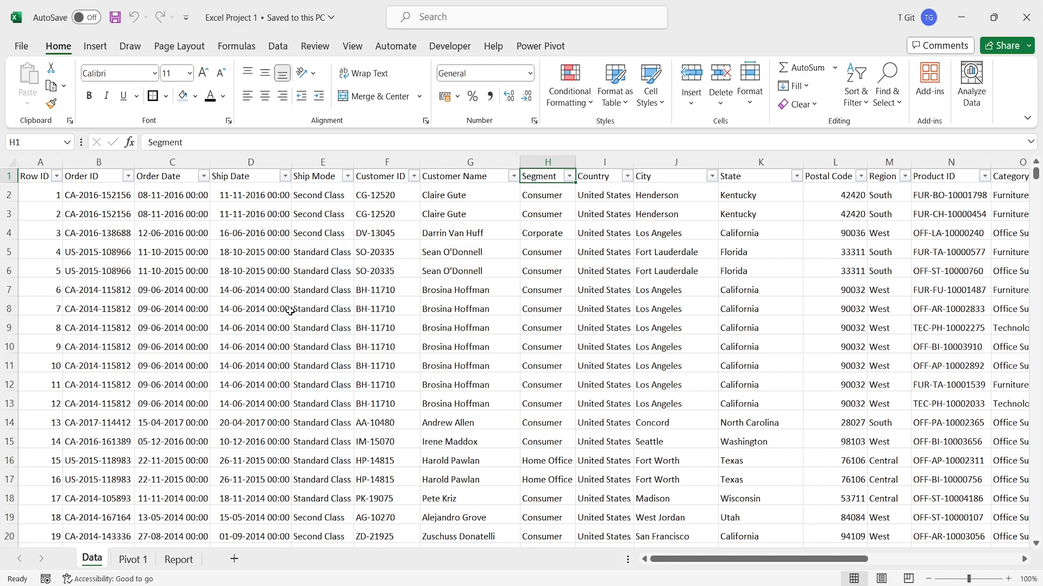
{"action": "left_click", "coordinate": [272, 297]}
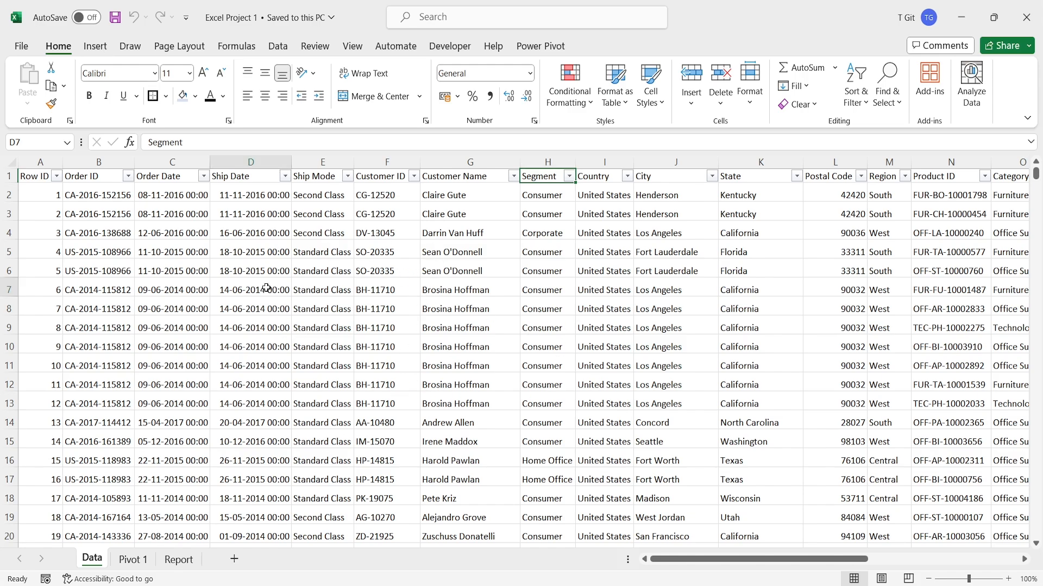
{"action": "left_click", "coordinate": [101, 52]}
{"action": "left_click", "coordinate": [33, 103]}
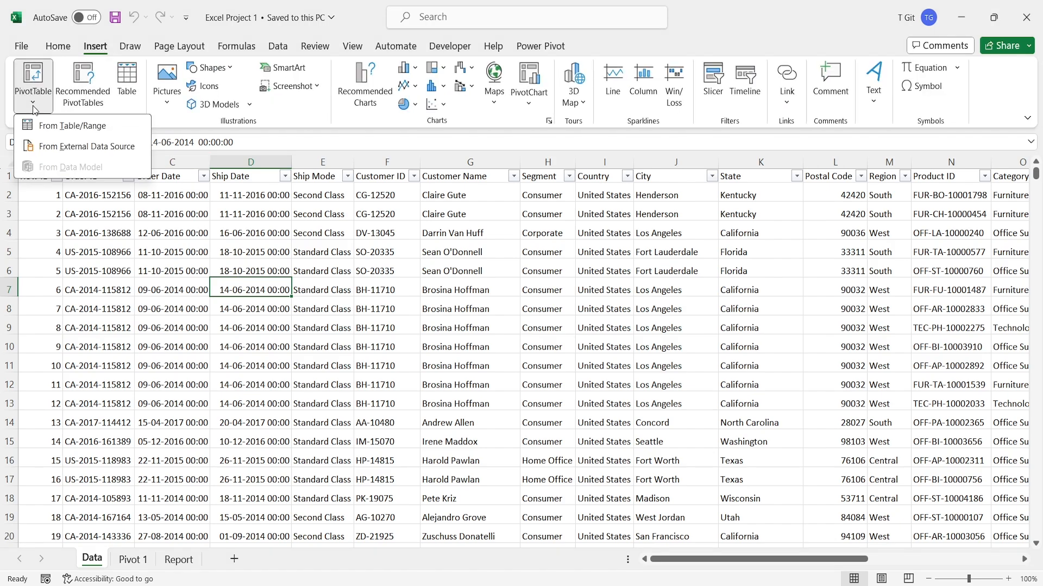
{"action": "left_click", "coordinate": [87, 128]}
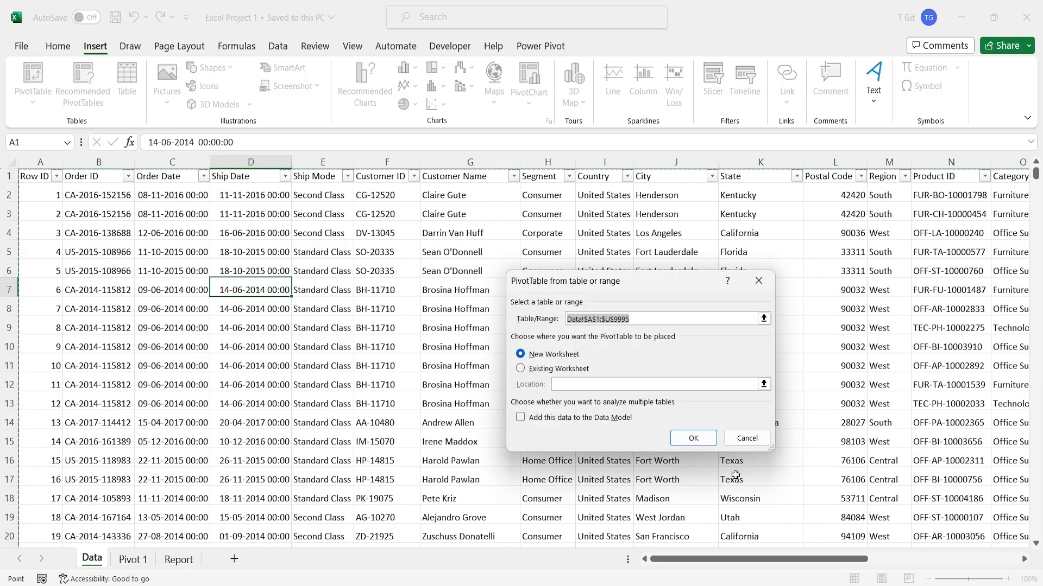
{"action": "left_click", "coordinate": [693, 438]}
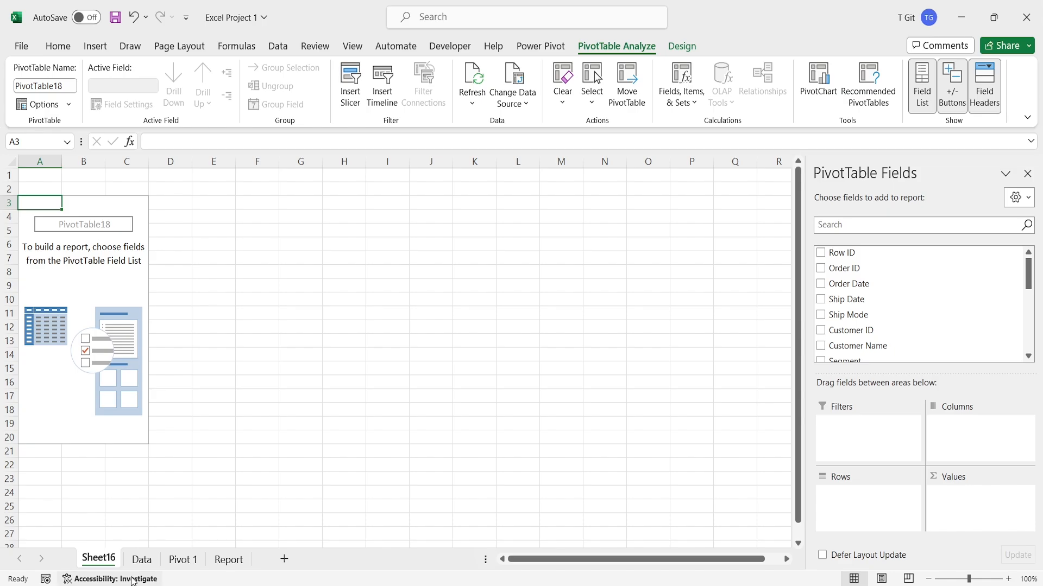
- Rename the new PivotTable worksheet as Pivot 2
{"action": "double_click", "coordinate": [106, 561]}
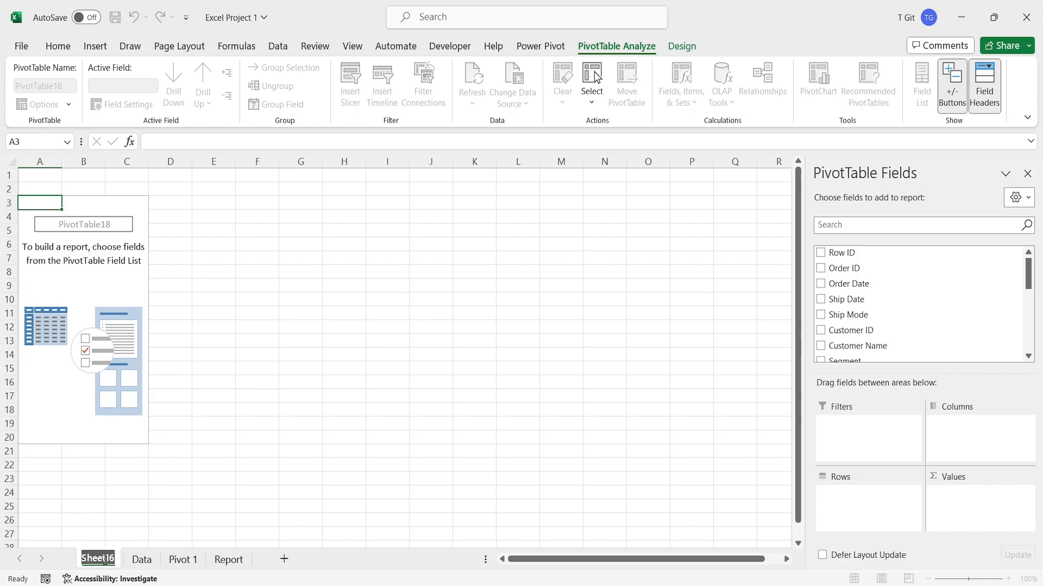
{"action": "type", "text": "Pivot"}
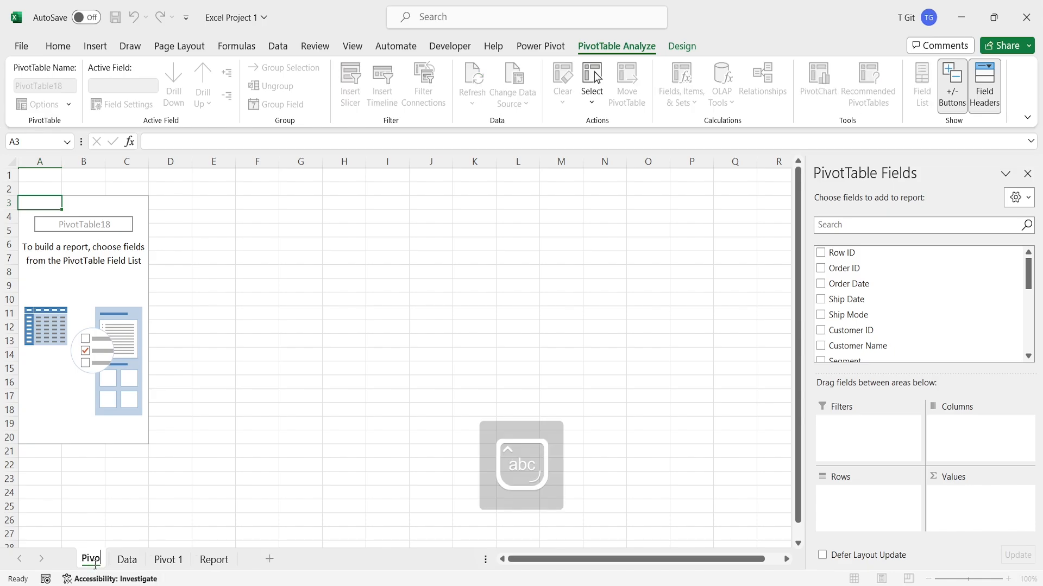
{"action": "type", "text": " 2"}
{"action": "key", "text": "Return"}
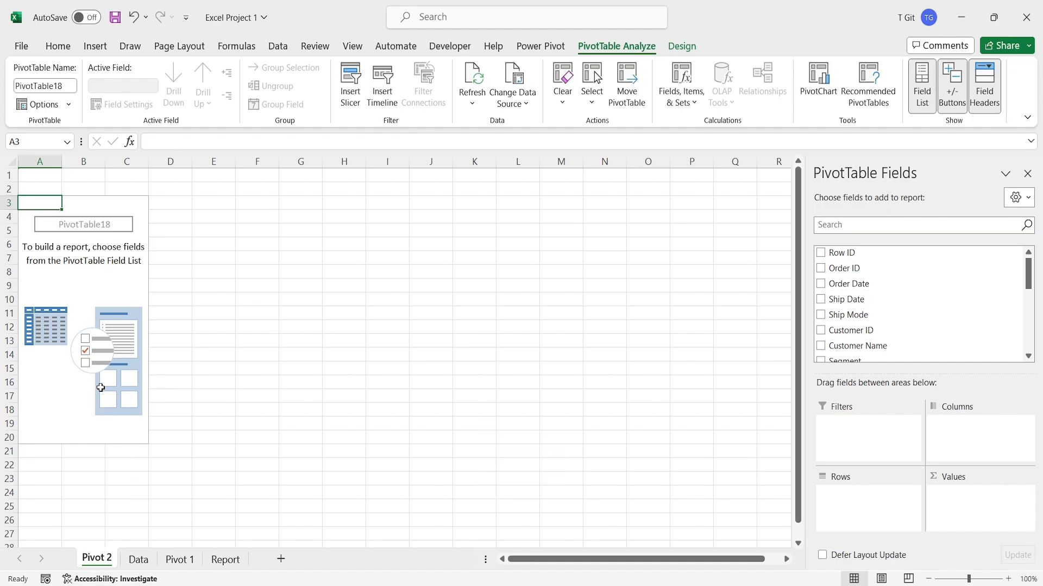
- Summarize sales by shipping method in the Pivot 2 PivotTable, with Ship Mode as rows and Sales as summed values
{"action": "left_click", "coordinate": [90, 303]}
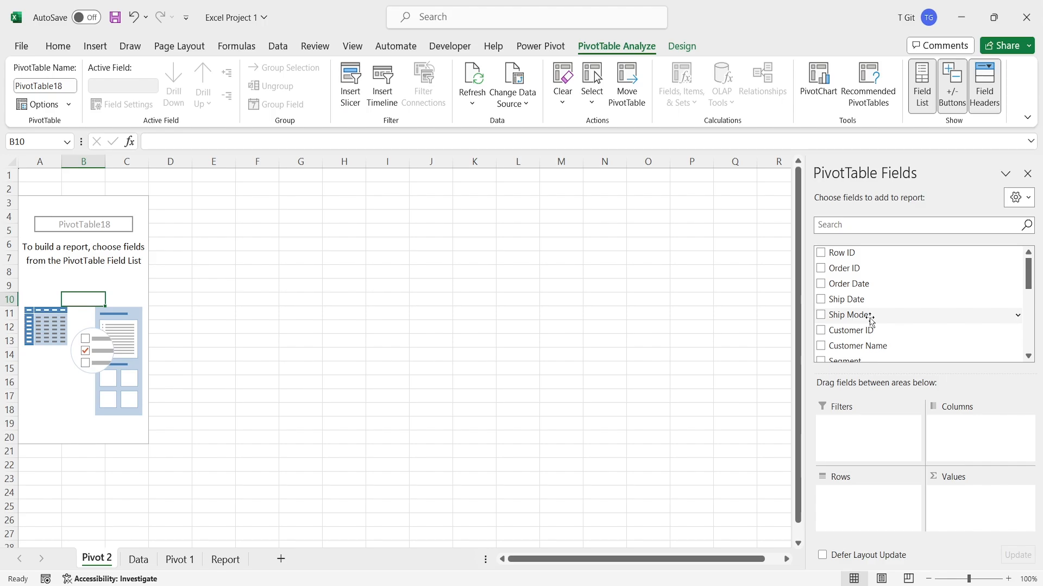
{"action": "left_click_drag", "start_coordinate": [871, 321], "coordinate": [872, 520]}
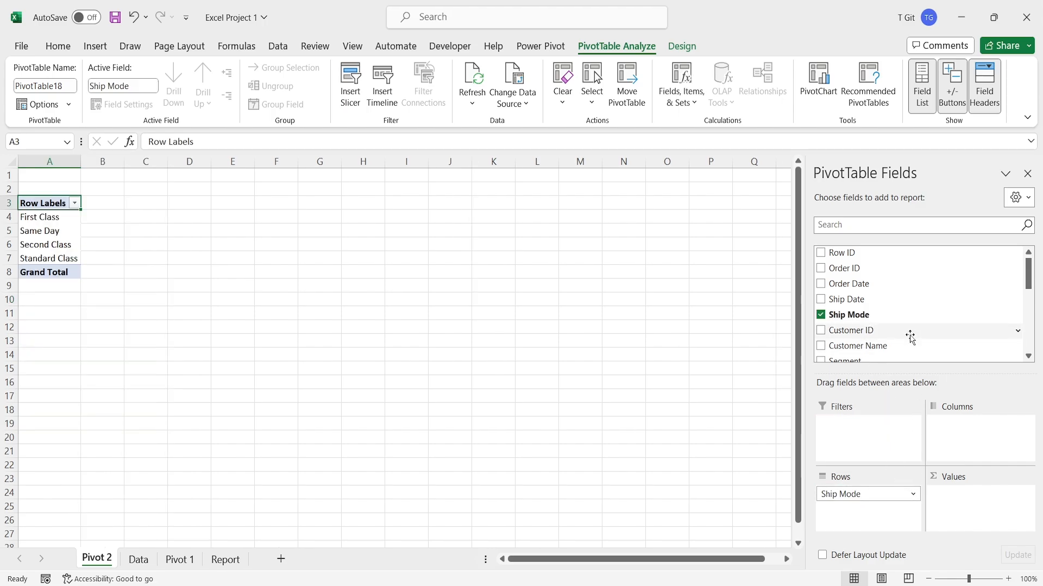
{"action": "scroll", "coordinate": [912, 339], "scroll_direction": "down", "scroll_amount": 3}
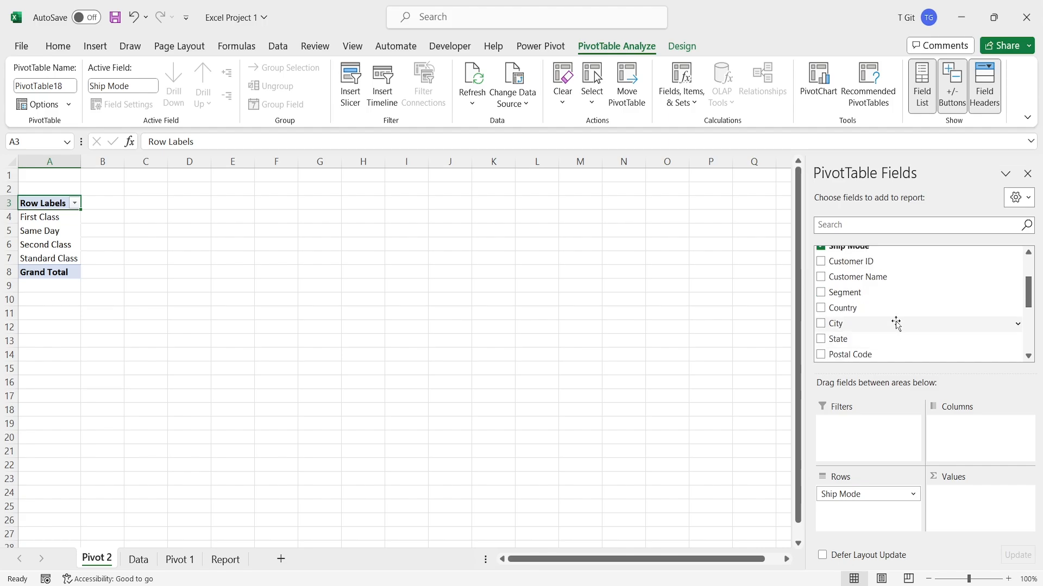
{"action": "scroll", "coordinate": [894, 323], "scroll_direction": "down", "scroll_amount": 3}
{"action": "scroll", "coordinate": [896, 323], "scroll_direction": "down", "scroll_amount": 1}
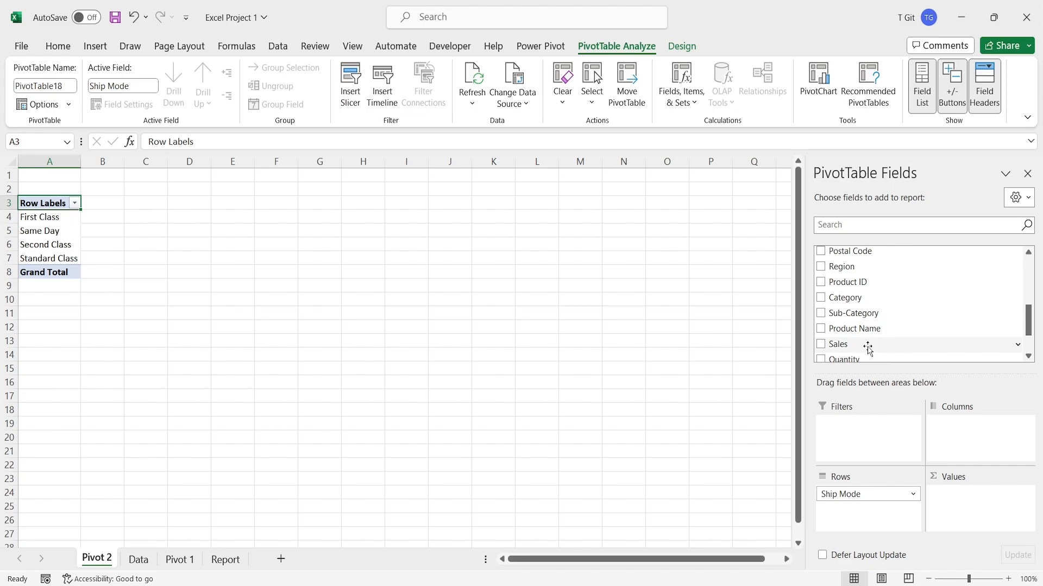
{"action": "left_click_drag", "start_coordinate": [868, 347], "coordinate": [966, 505]}
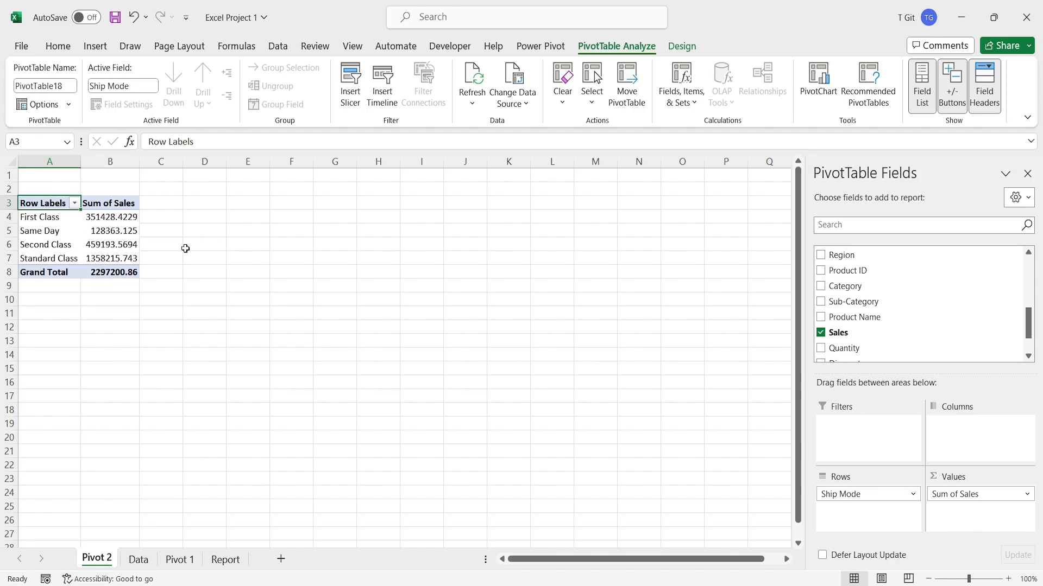
{"action": "left_click", "coordinate": [46, 217]}
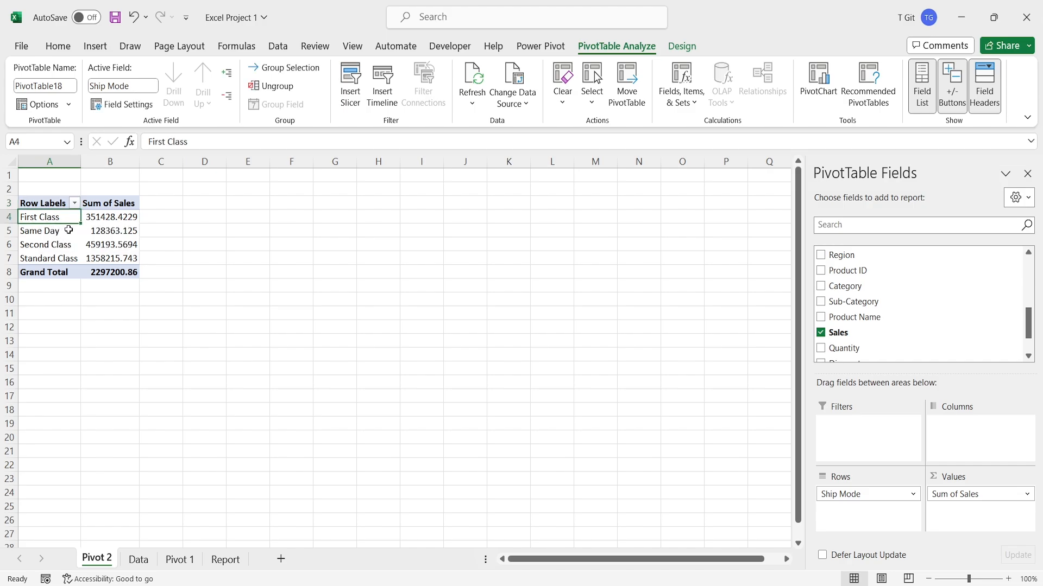
{"action": "left_click", "coordinate": [121, 218]}
{"action": "left_click", "coordinate": [58, 231]}
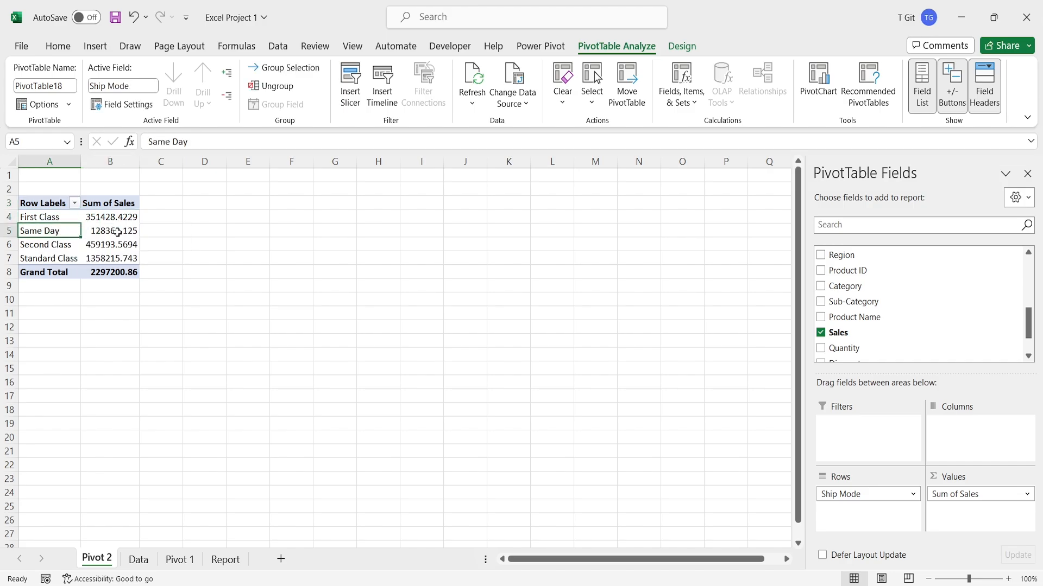
{"action": "left_click", "coordinate": [47, 247]}
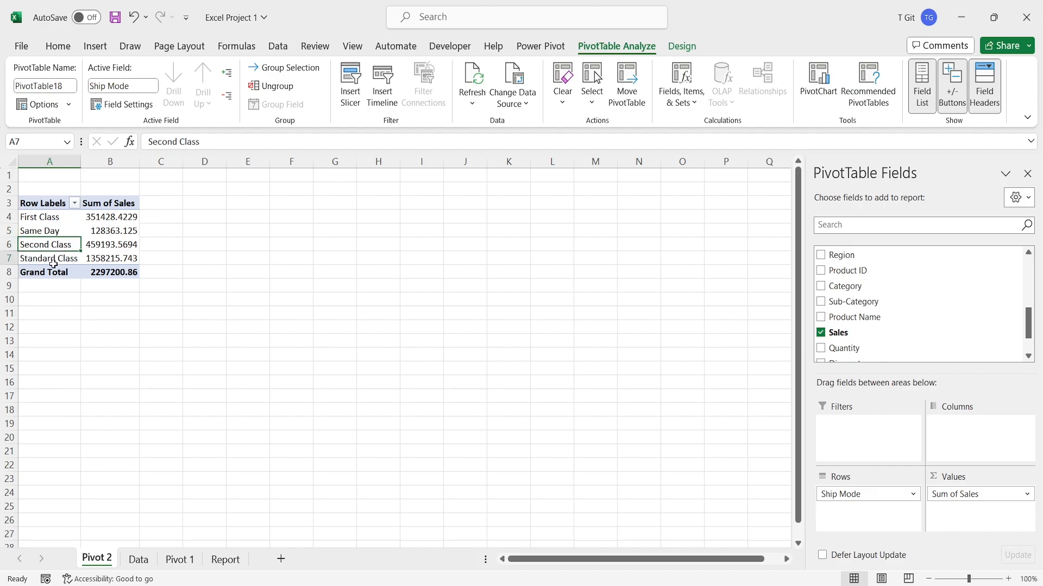
{"action": "left_click", "coordinate": [54, 260]}
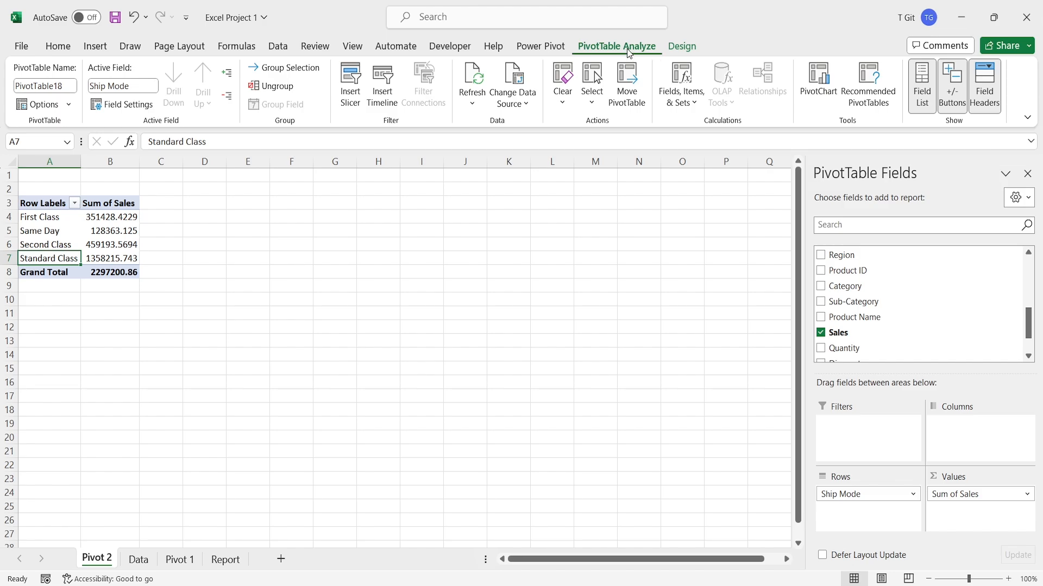
- Insert a clustered column PivotChart of sales by ship mode and place it beside the PivotTable, starting at about cell D3
{"action": "left_click", "coordinate": [826, 104]}
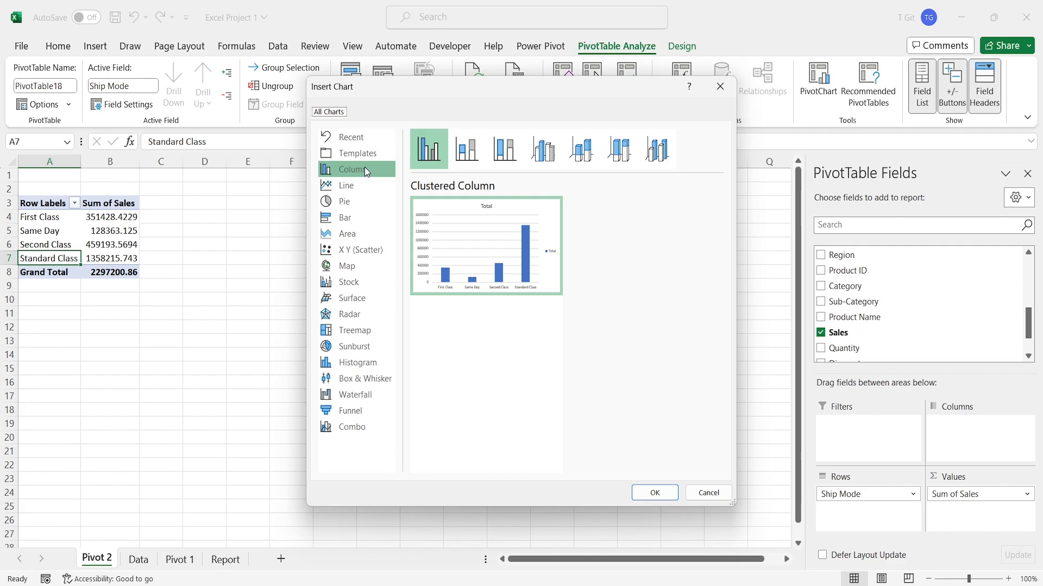
{"action": "mouse_move", "coordinate": [452, 233]}
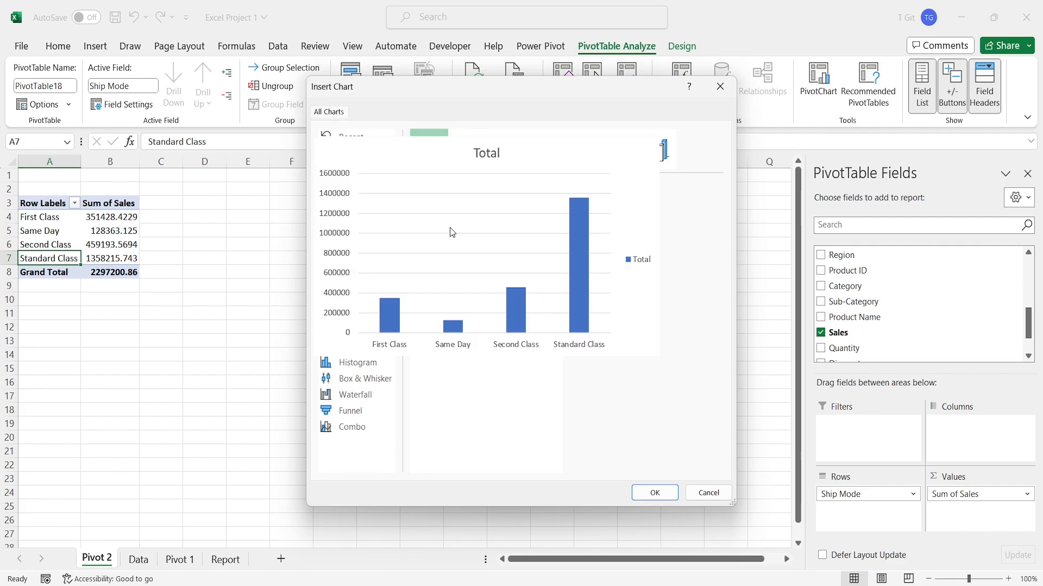
{"action": "left_click", "coordinate": [655, 494]}
{"action": "left_click_drag", "start_coordinate": [347, 265], "coordinate": [287, 204]}
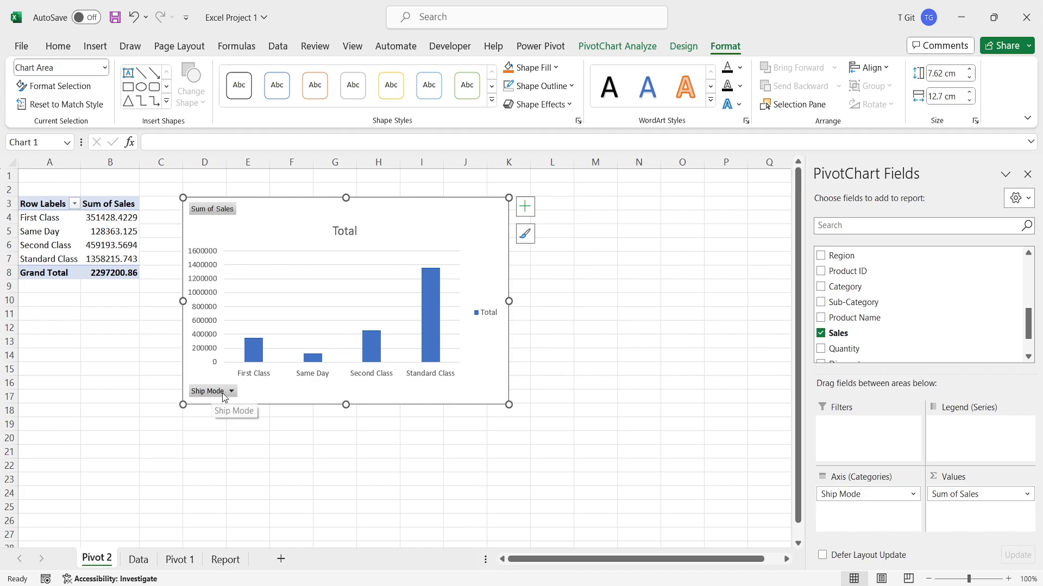
- Hide all field buttons on the ship mode chart and remove its gridlines and legend
{"action": "right_click", "coordinate": [214, 212]}
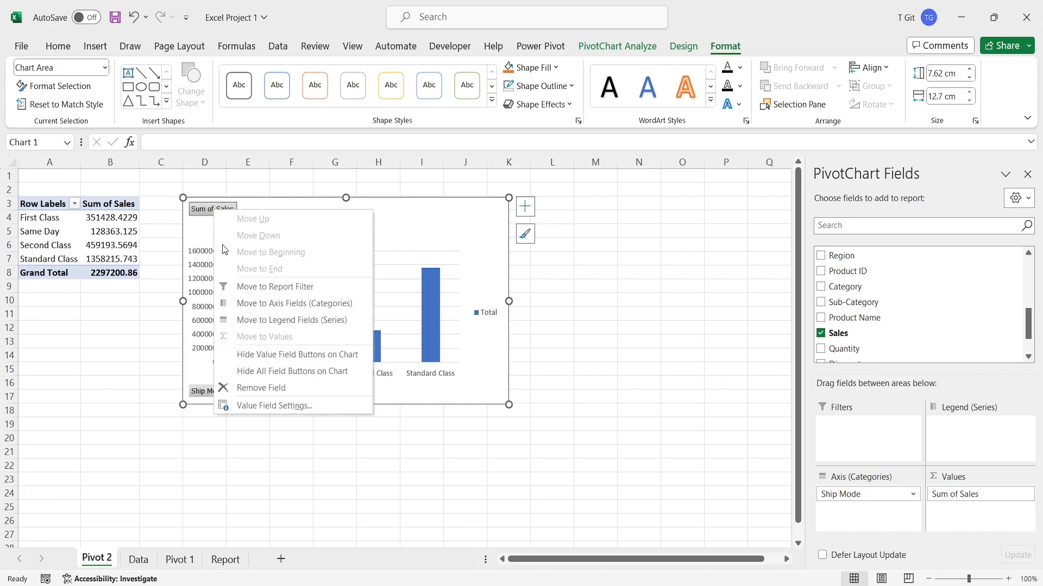
{"action": "left_click", "coordinate": [315, 375]}
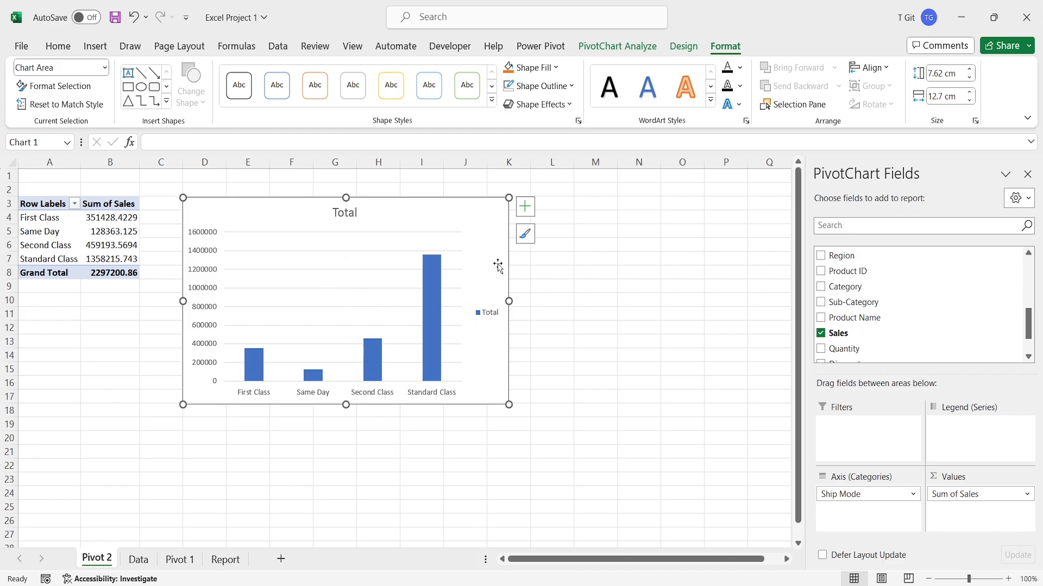
{"action": "left_click", "coordinate": [529, 214]}
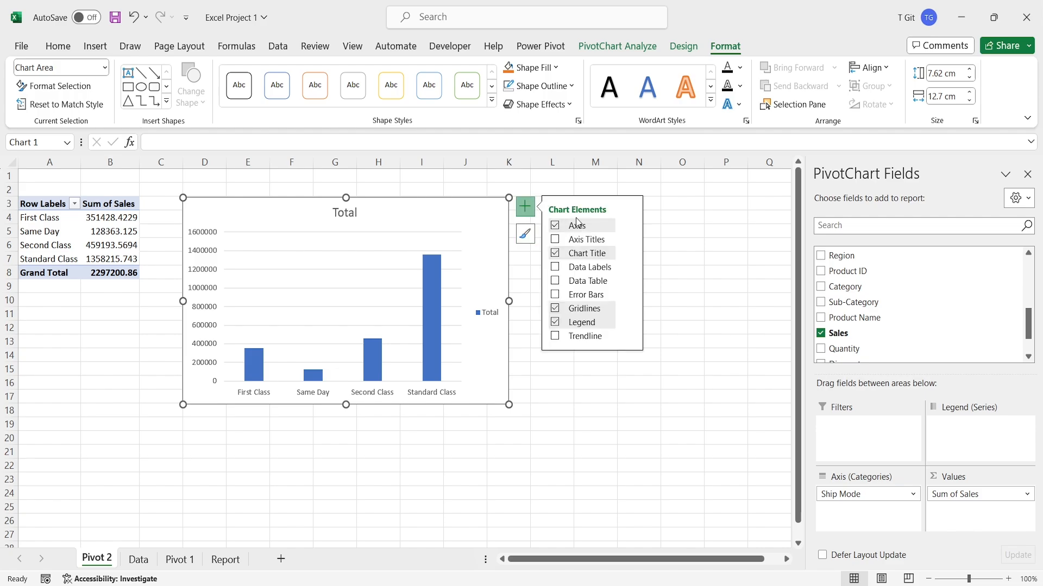
{"action": "left_click", "coordinate": [555, 309]}
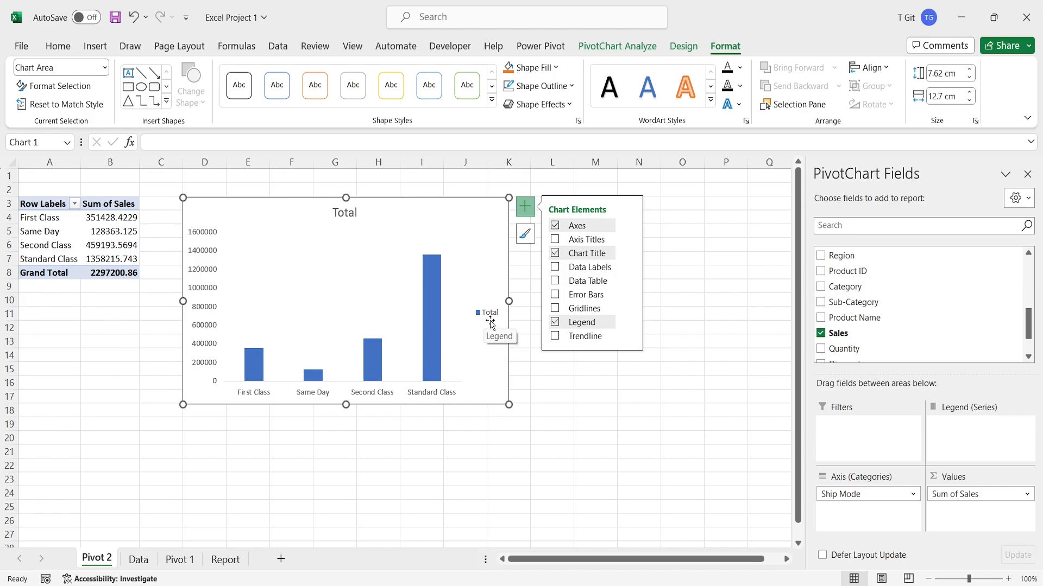
{"action": "left_click", "coordinate": [557, 325]}
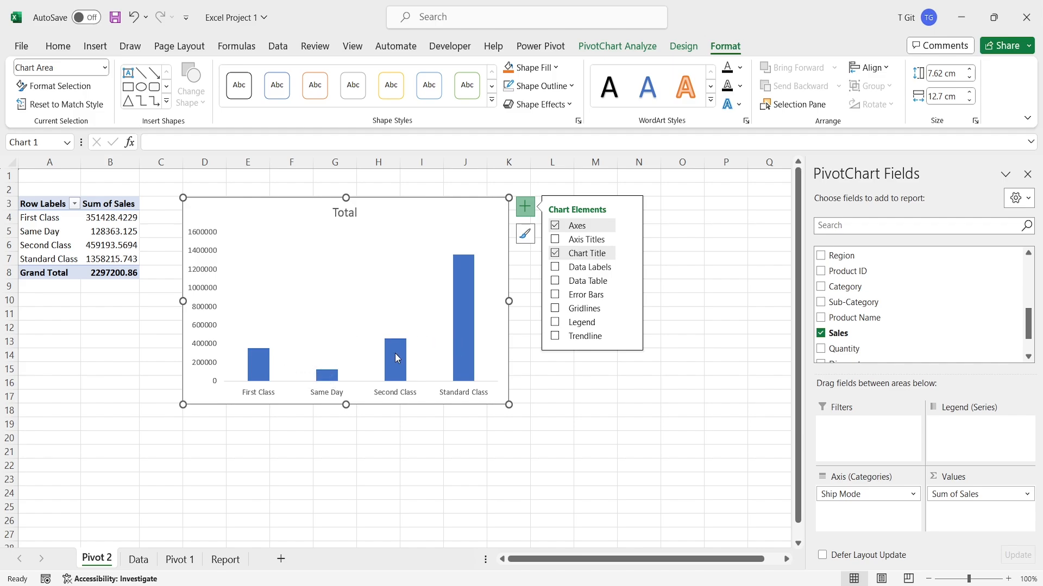
- Add data labels to the ship mode chart's columns and remove the primary vertical axis
{"action": "mouse_move", "coordinate": [447, 335]}
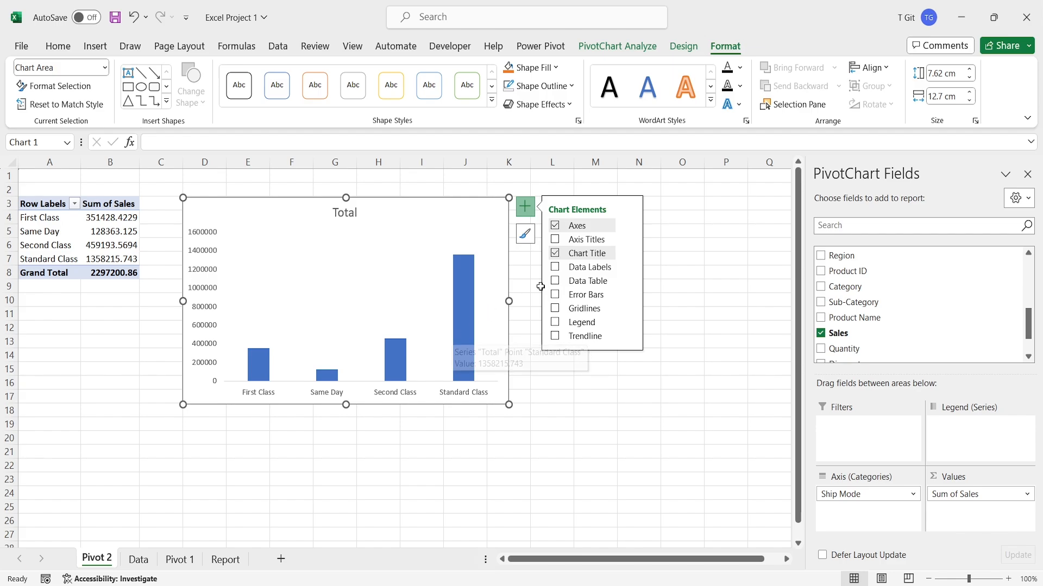
{"action": "left_click", "coordinate": [557, 269]}
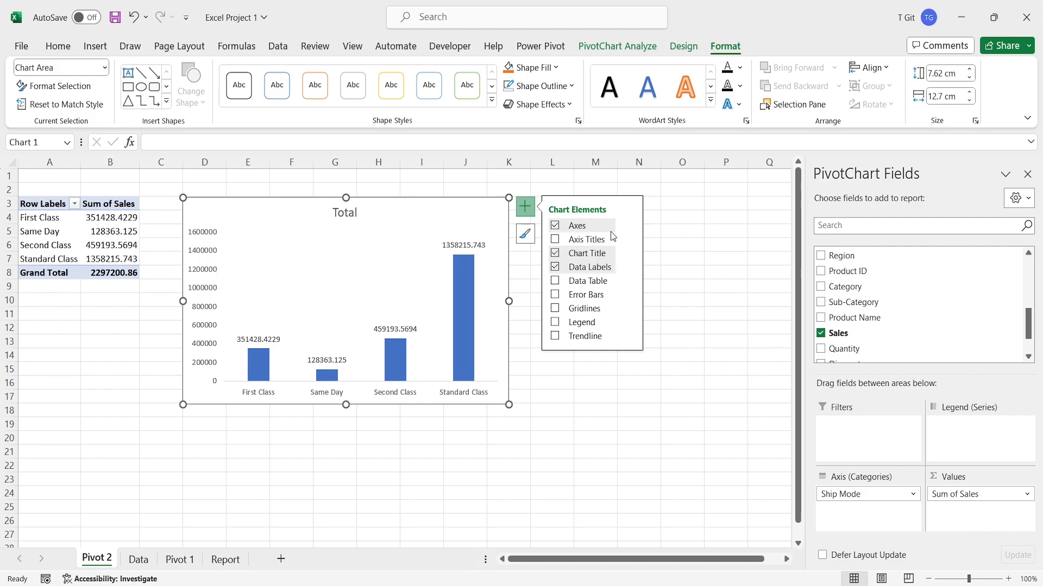
{"action": "left_click", "coordinate": [632, 227]}
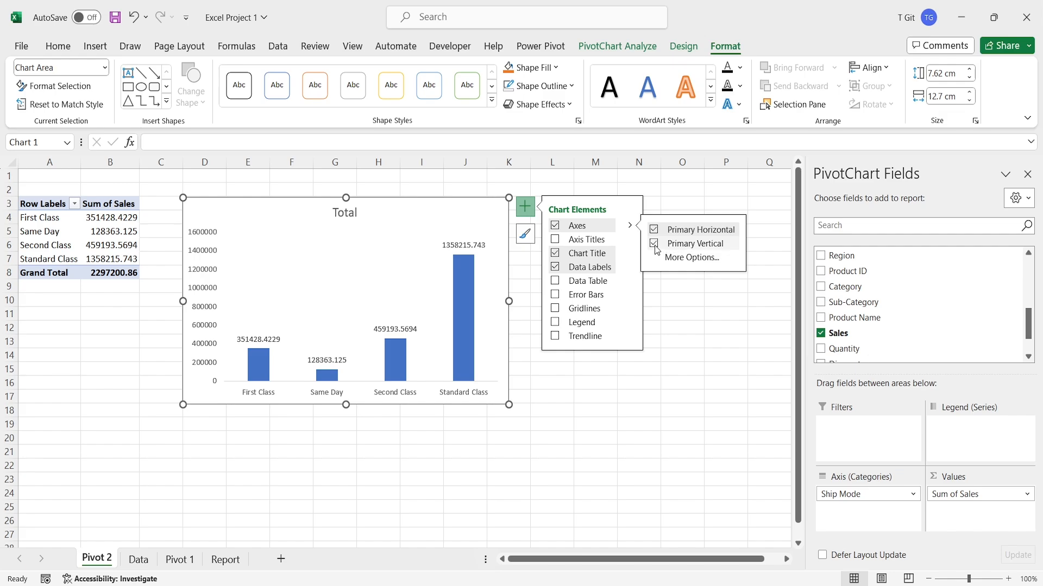
{"action": "left_click", "coordinate": [656, 249]}
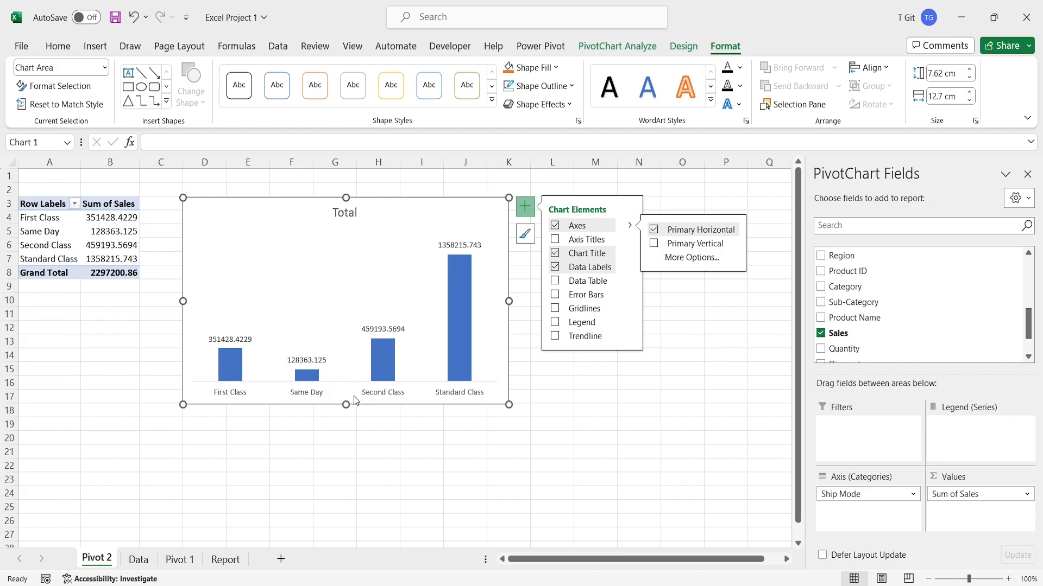
- Remove the outline from the horizontal category axis of the ship mode chart
{"action": "left_click", "coordinate": [375, 396]}
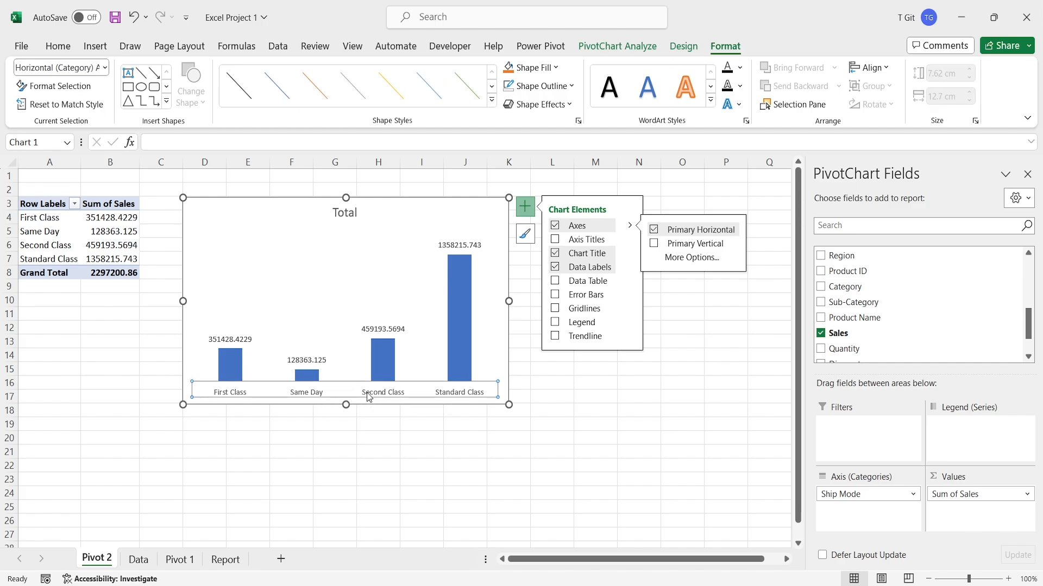
{"action": "right_click", "coordinate": [367, 397]}
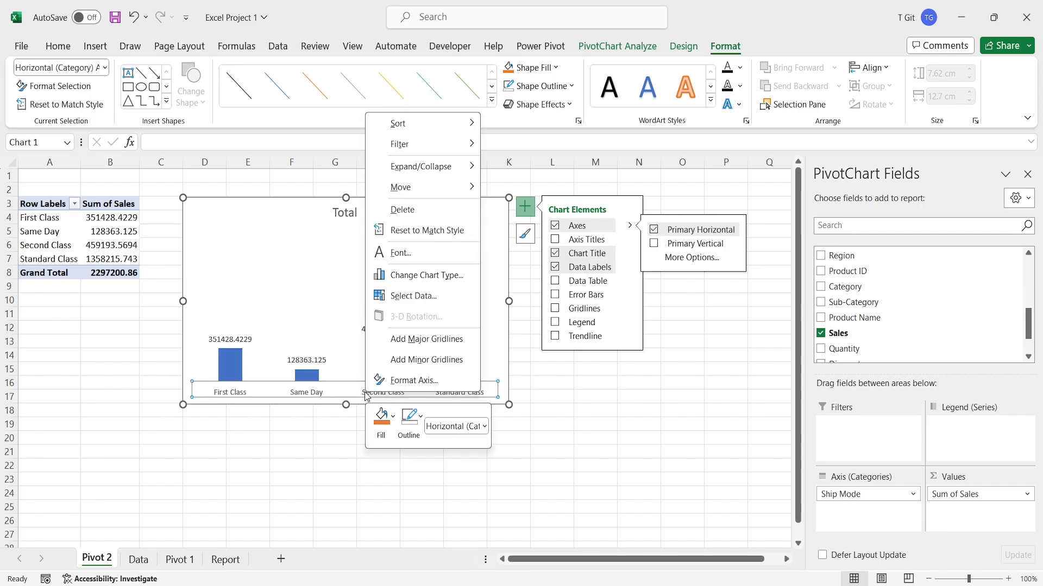
{"action": "left_click", "coordinate": [410, 419]}
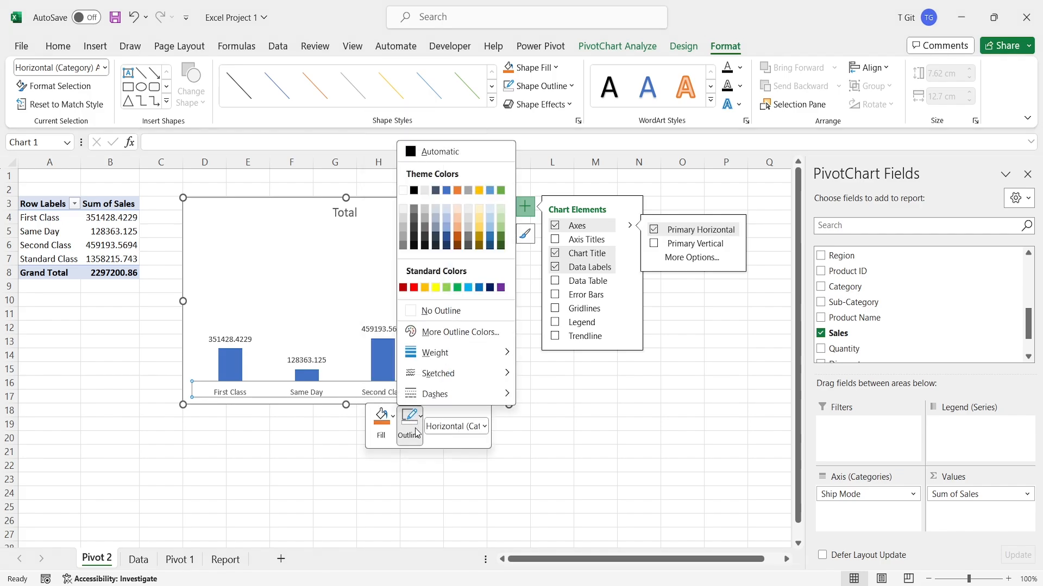
{"action": "left_click", "coordinate": [434, 311]}
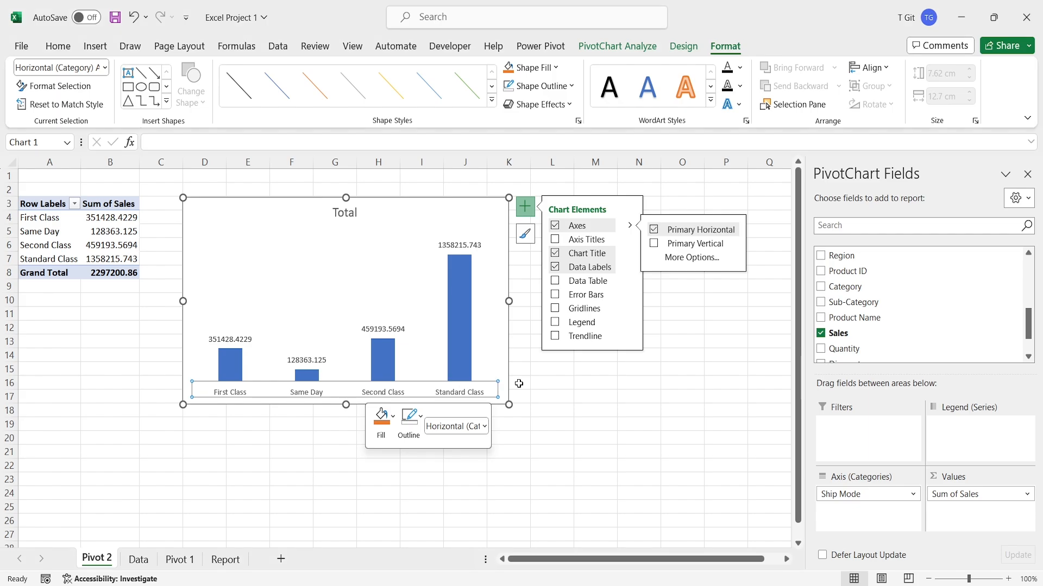
{"action": "left_click", "coordinate": [577, 397]}
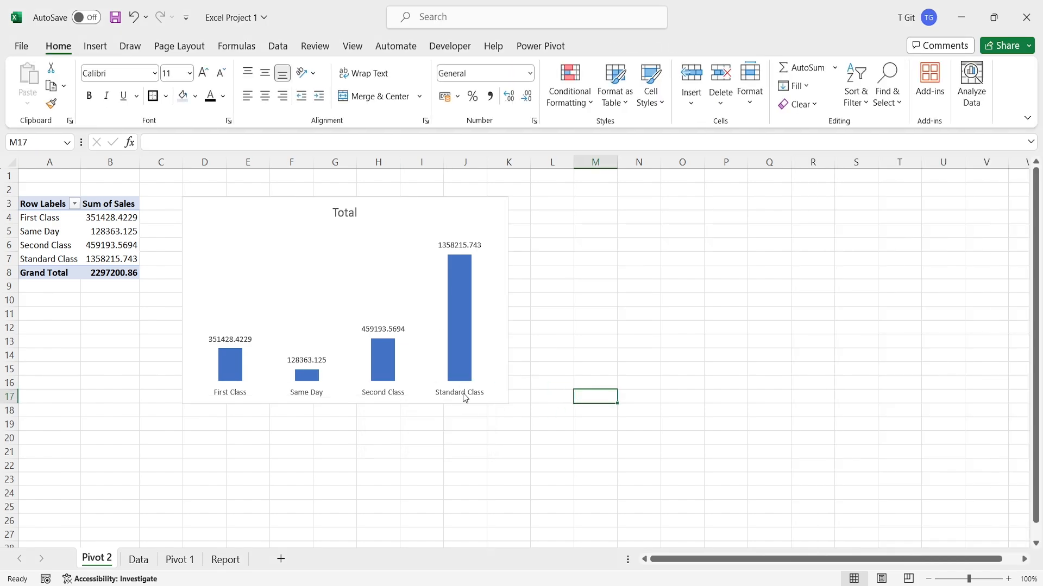
- Change the ship mode chart's title to "Sales By Shipping Mode"
{"action": "left_click", "coordinate": [407, 274]}
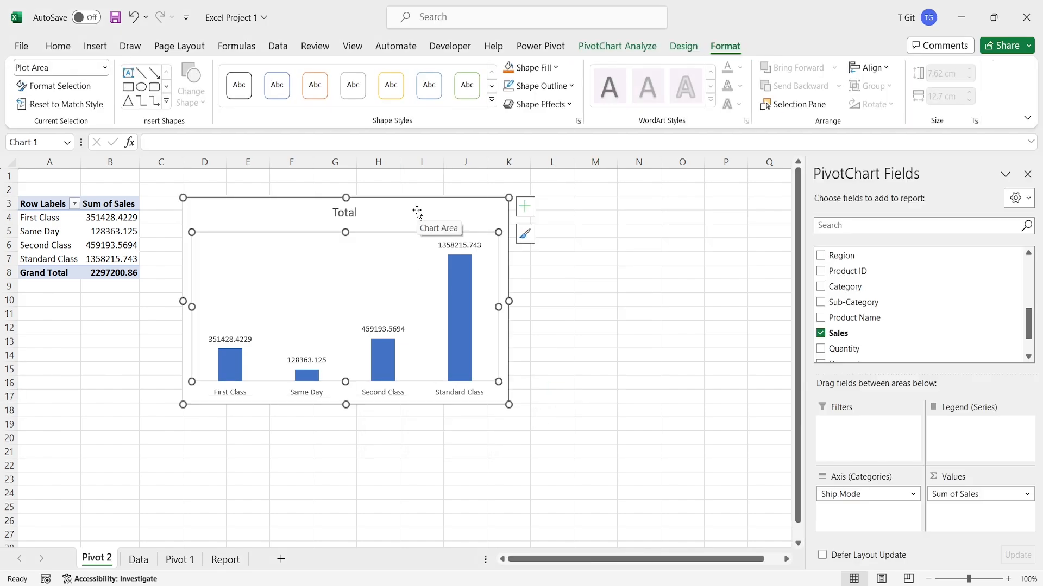
{"action": "double_click", "coordinate": [352, 215]}
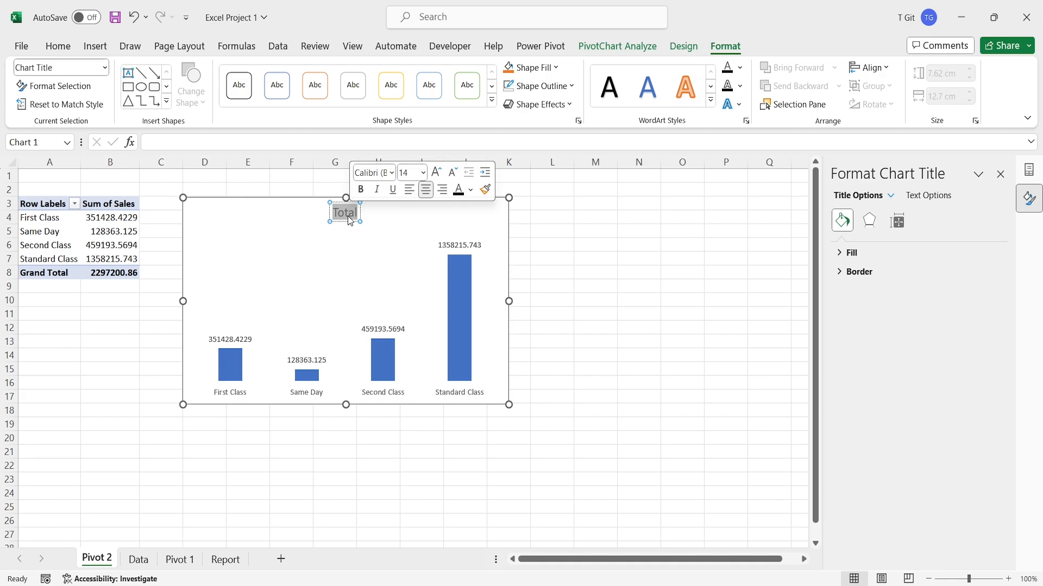
{"action": "type", "text": "S"}
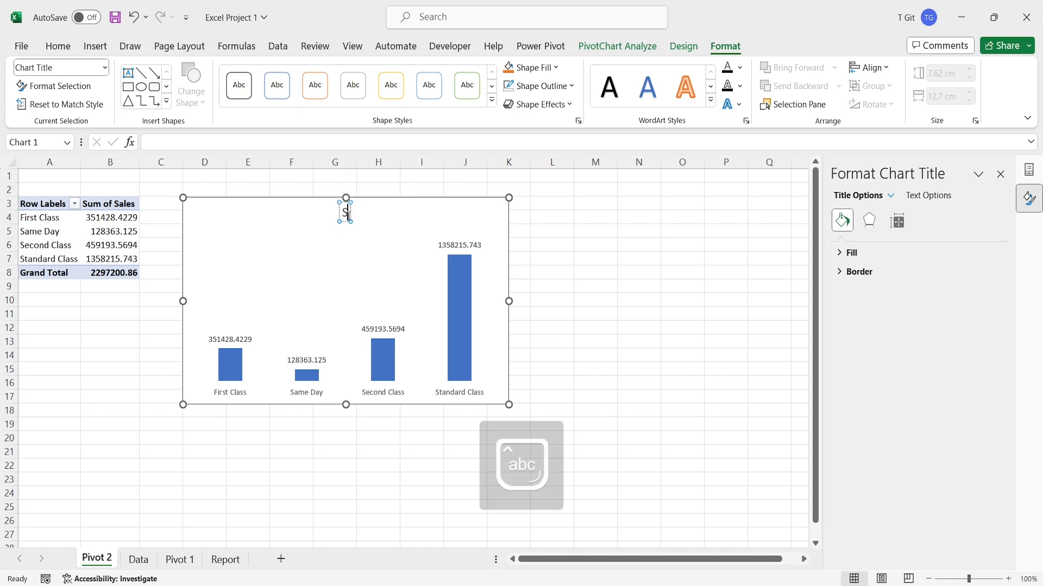
{"action": "type", "text": "ales"}
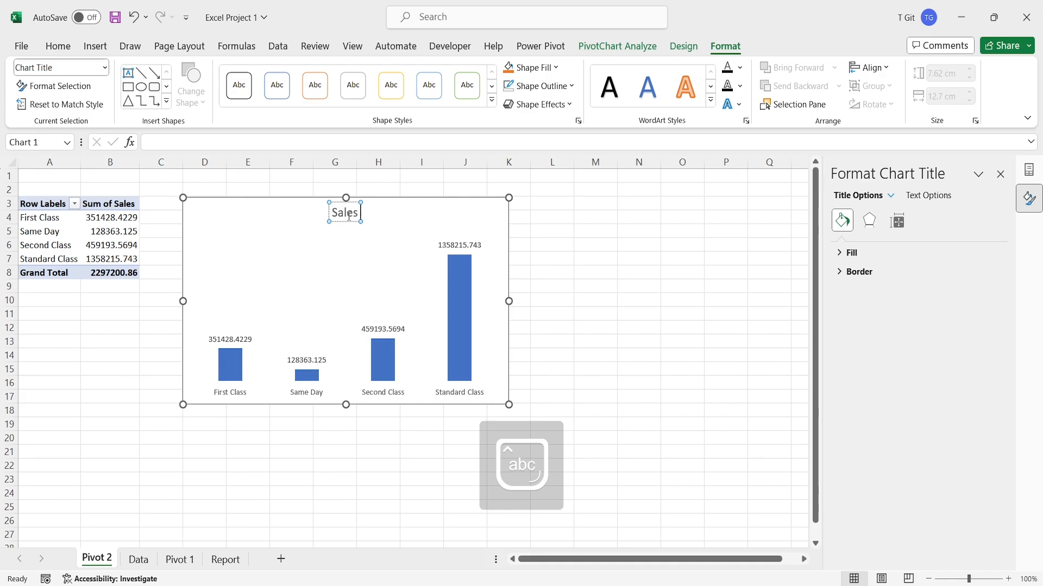
{"action": "type", "text": " By Shi"}
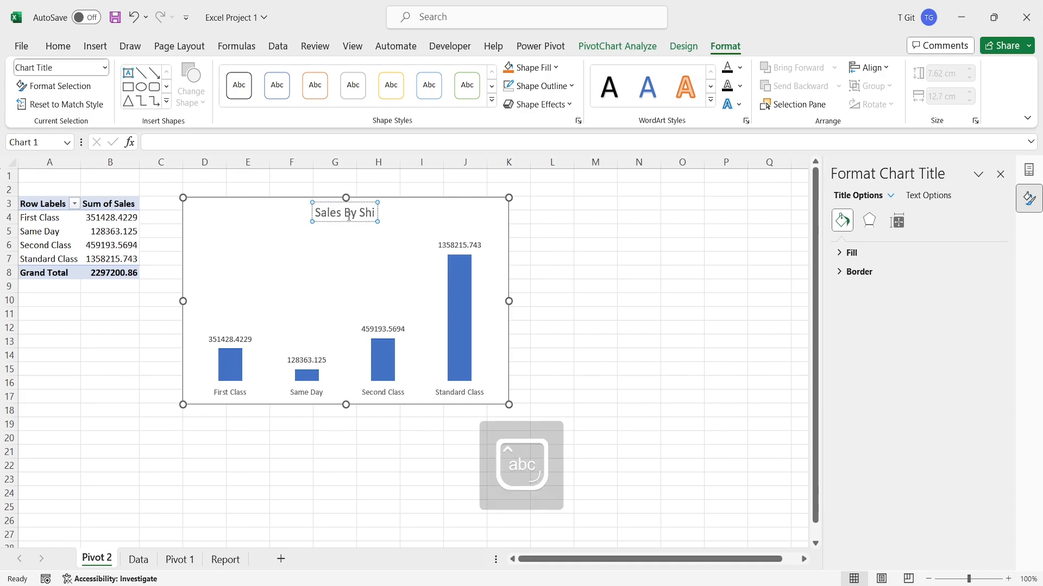
{"action": "type", "text": "pping Mode"}
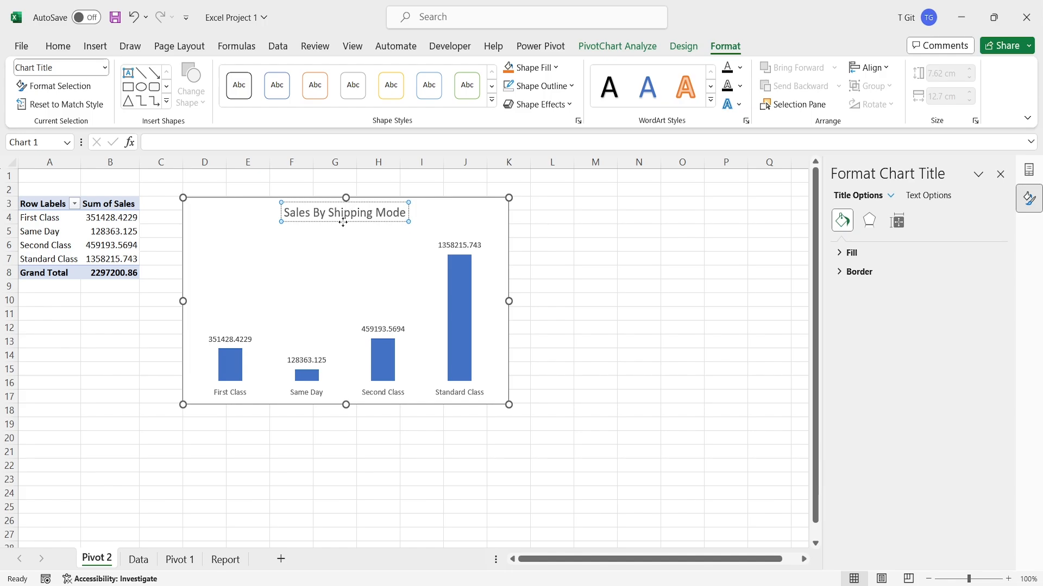
- Make the "Sales By Shipping Mode" chart title bold, italic and underlined
{"action": "triple_click", "coordinate": [353, 214]}
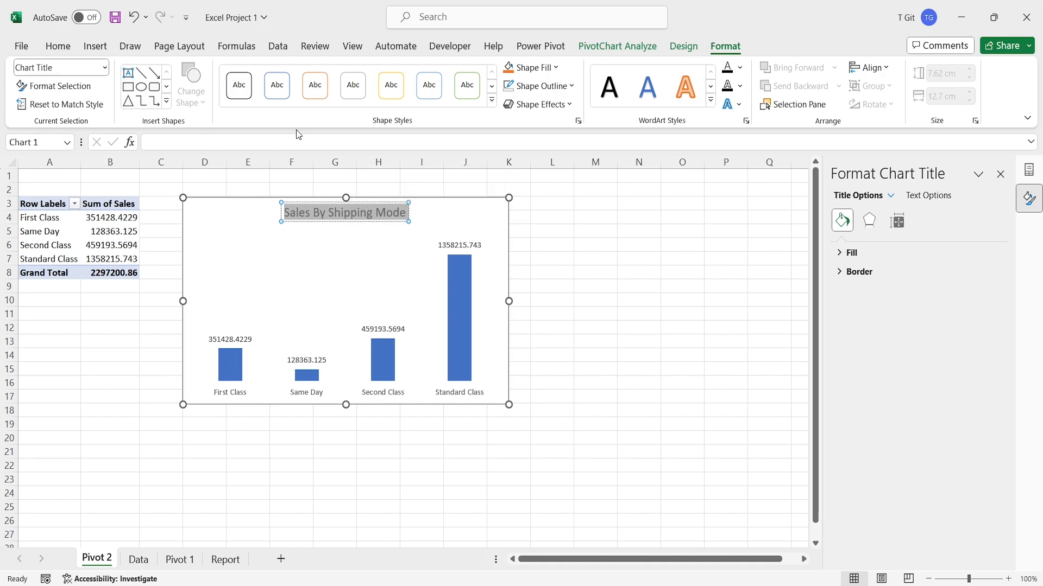
{"action": "left_click", "coordinate": [58, 46]}
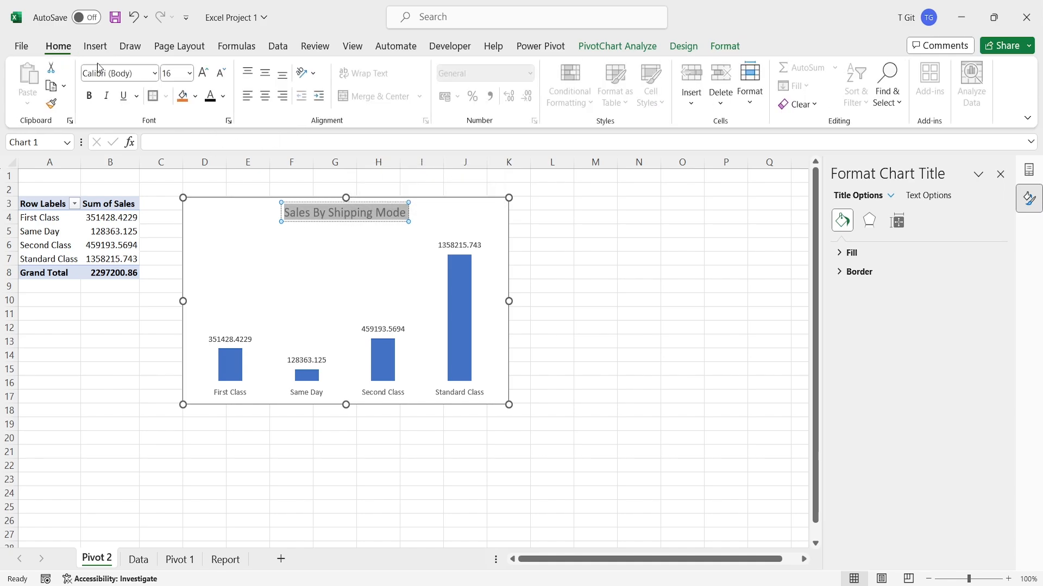
{"action": "left_click", "coordinate": [90, 96]}
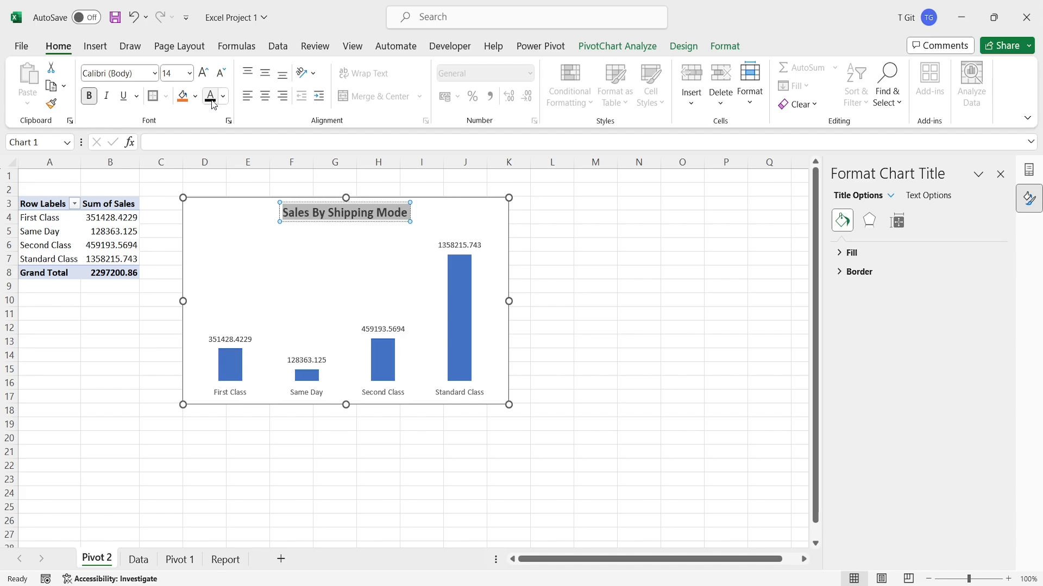
{"action": "left_click", "coordinate": [112, 99]}
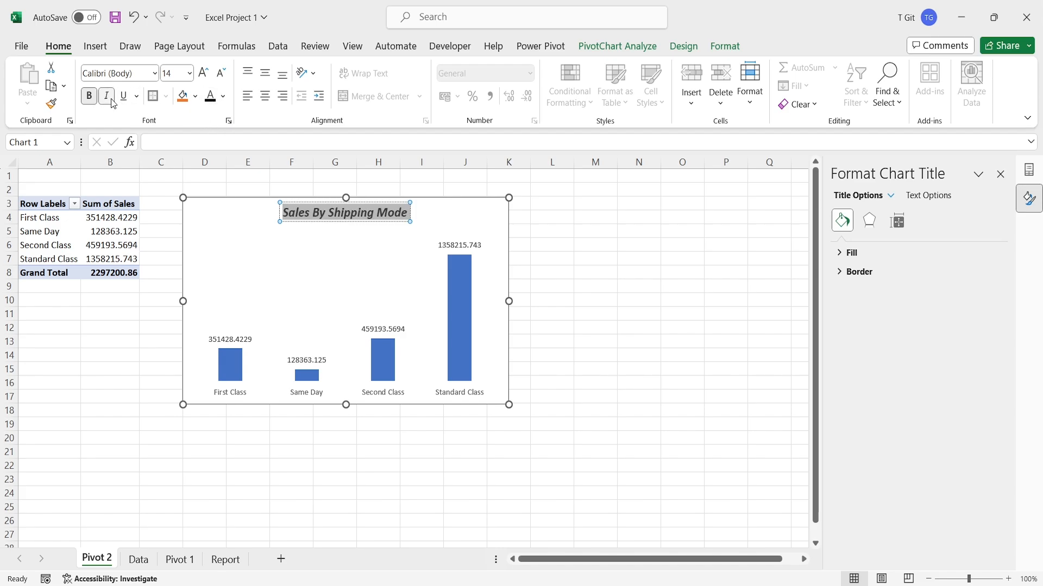
{"action": "left_click", "coordinate": [124, 96]}
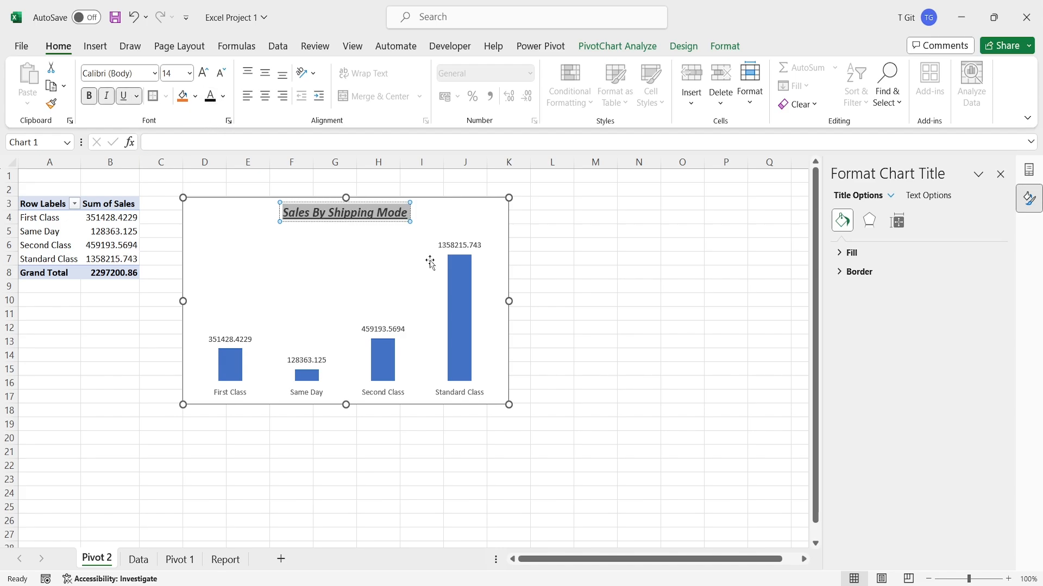
{"action": "left_click", "coordinate": [644, 281]}
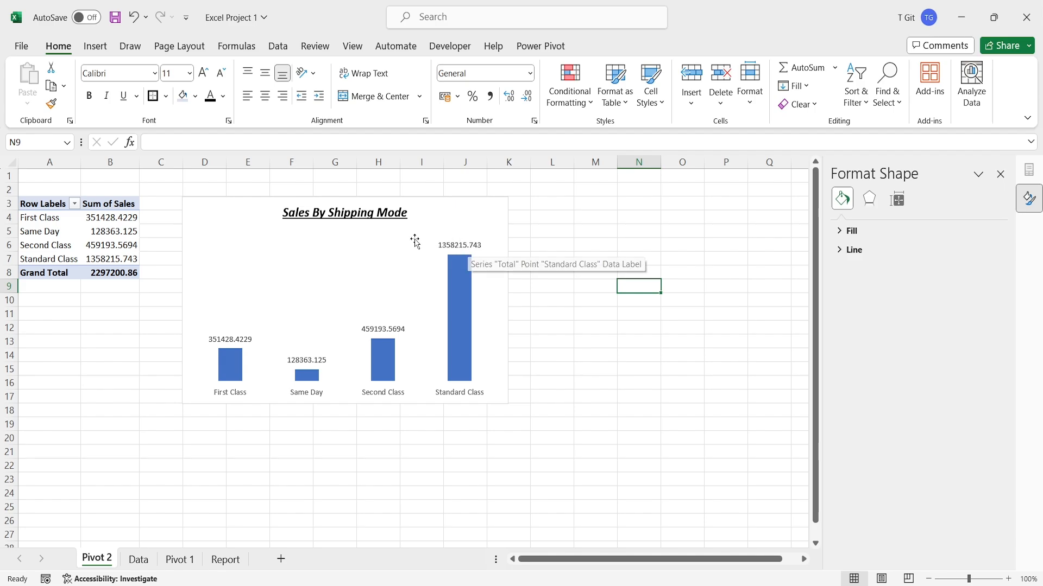
- Copy the chart title's formatting onto the data labels with Format Painter and set their font size to 10
{"action": "left_click", "coordinate": [357, 216]}
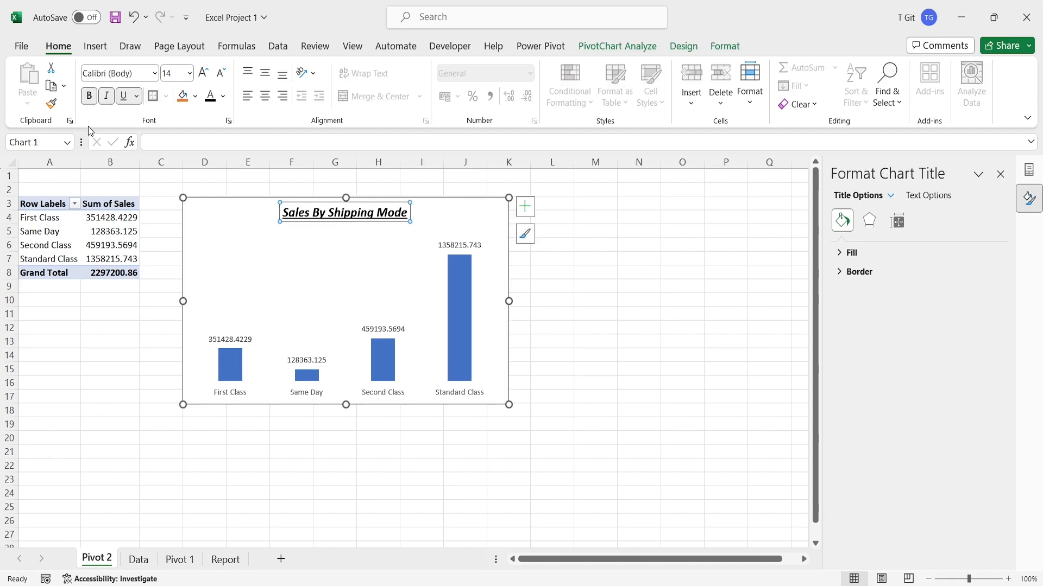
{"action": "left_click", "coordinate": [52, 105]}
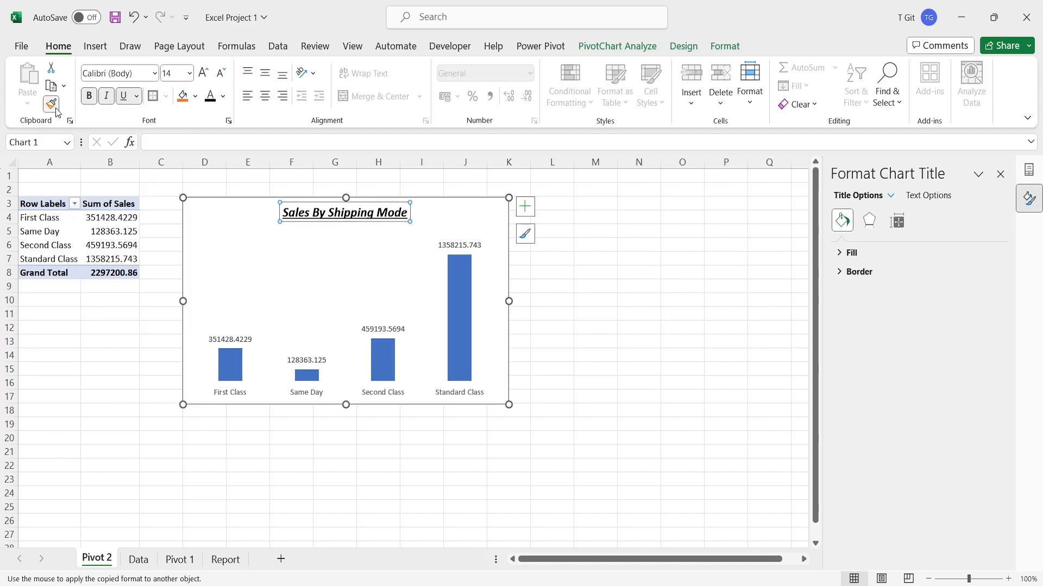
{"action": "left_click", "coordinate": [464, 249]}
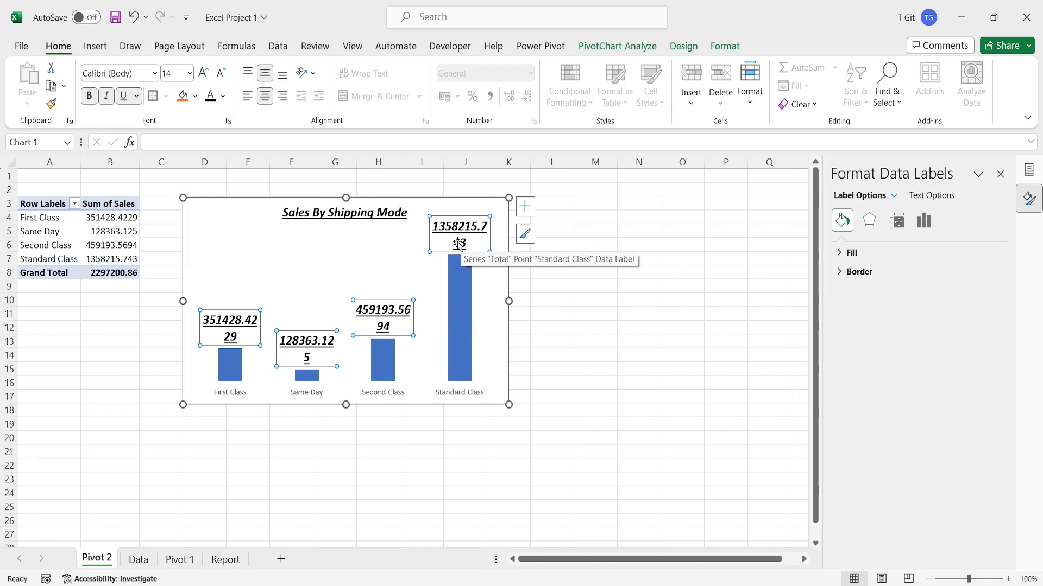
{"action": "left_click", "coordinate": [190, 73]}
{"action": "left_click", "coordinate": [172, 161]}
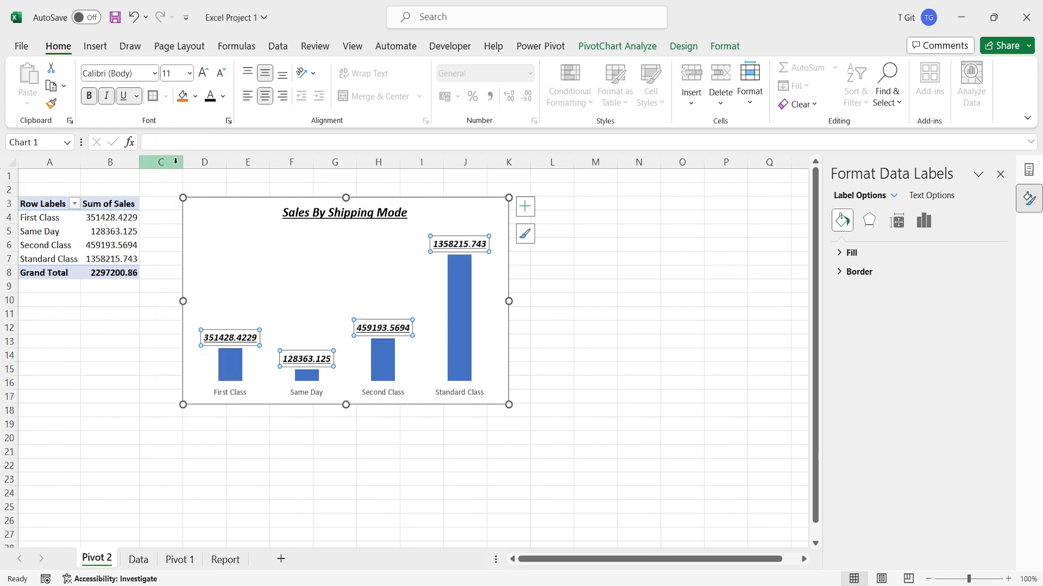
{"action": "left_click", "coordinate": [190, 73]}
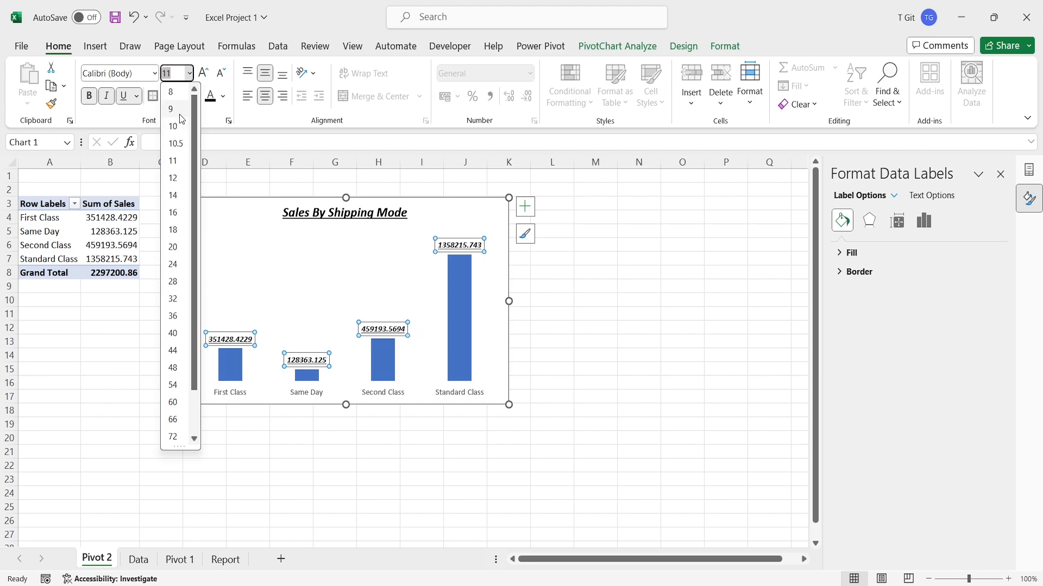
{"action": "left_click", "coordinate": [179, 126]}
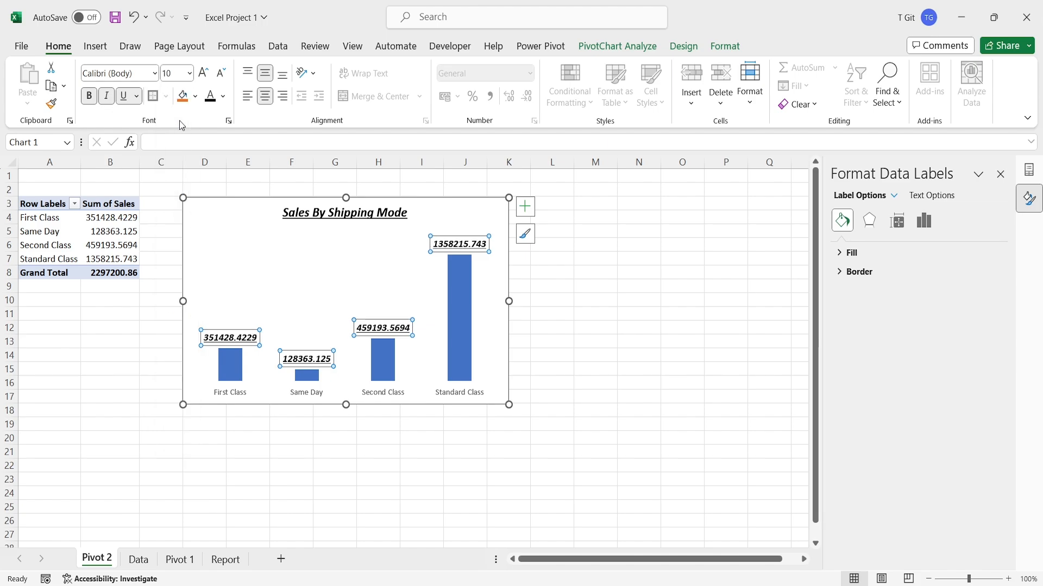
- Remove the underline and italics from the chart's data labels
{"action": "left_click", "coordinate": [124, 101]}
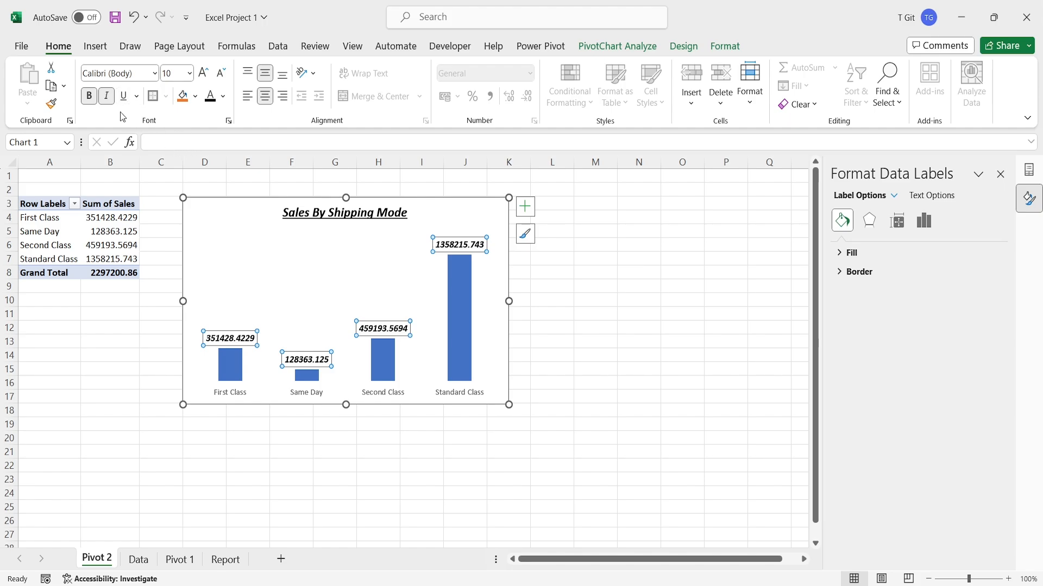
{"action": "left_click", "coordinate": [106, 98]}
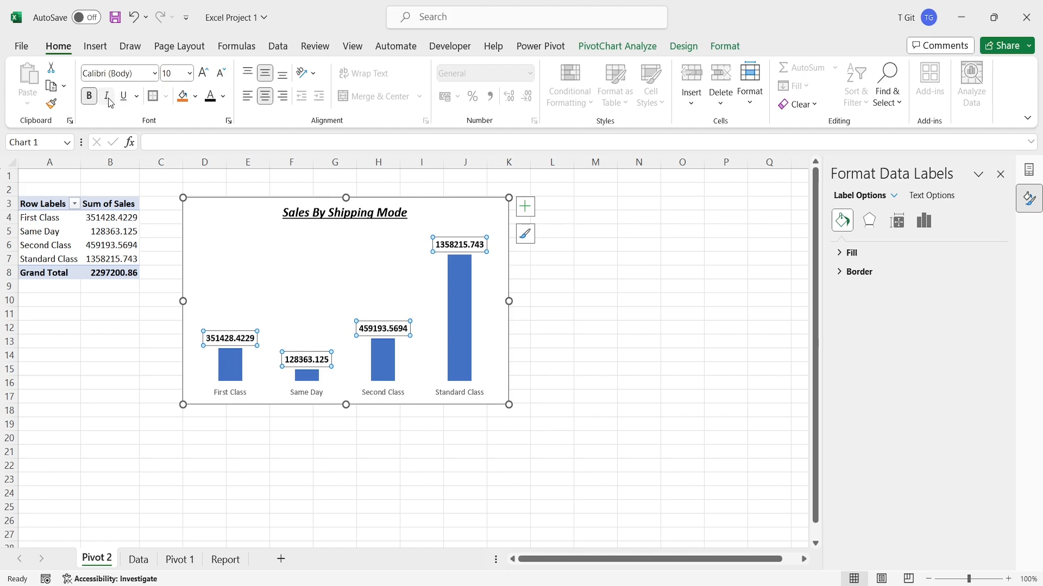
{"action": "left_click", "coordinate": [609, 310]}
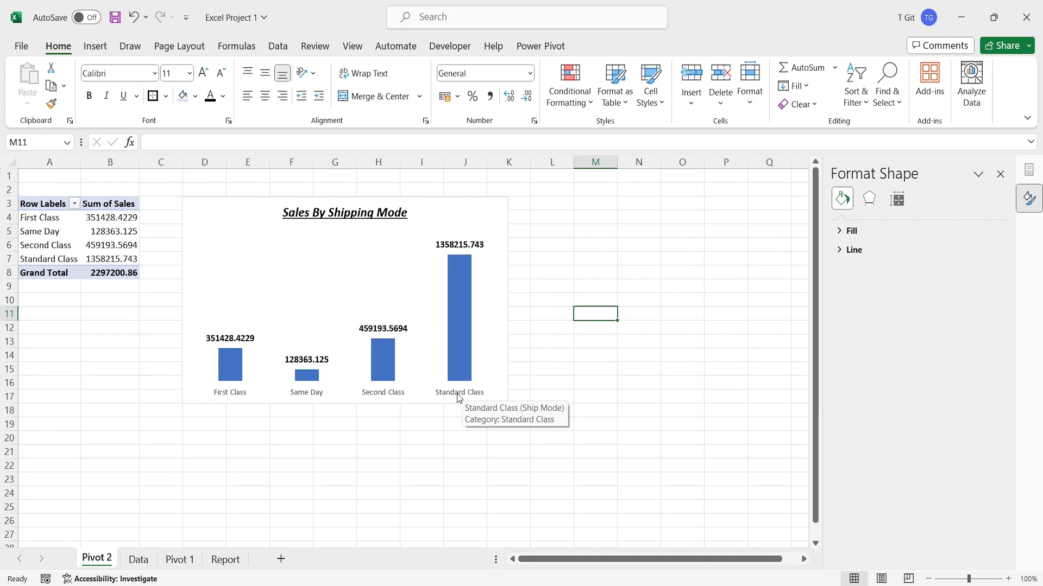
- Copy the chart title's formatting onto the horizontal axis labels with Format Painter
{"action": "left_click", "coordinate": [460, 399]}
{"action": "left_click", "coordinate": [562, 326]}
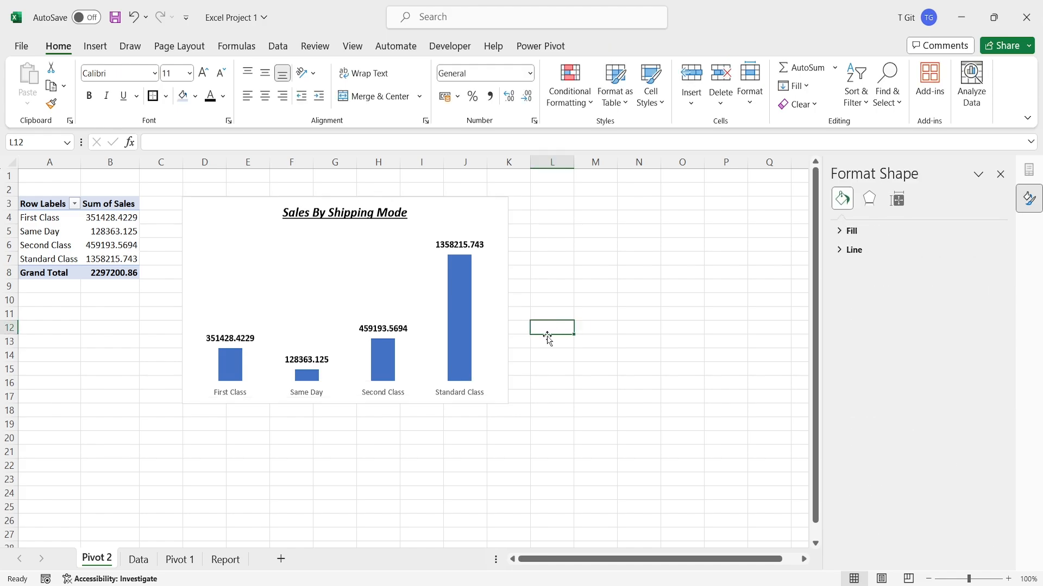
{"action": "left_click", "coordinate": [345, 215]}
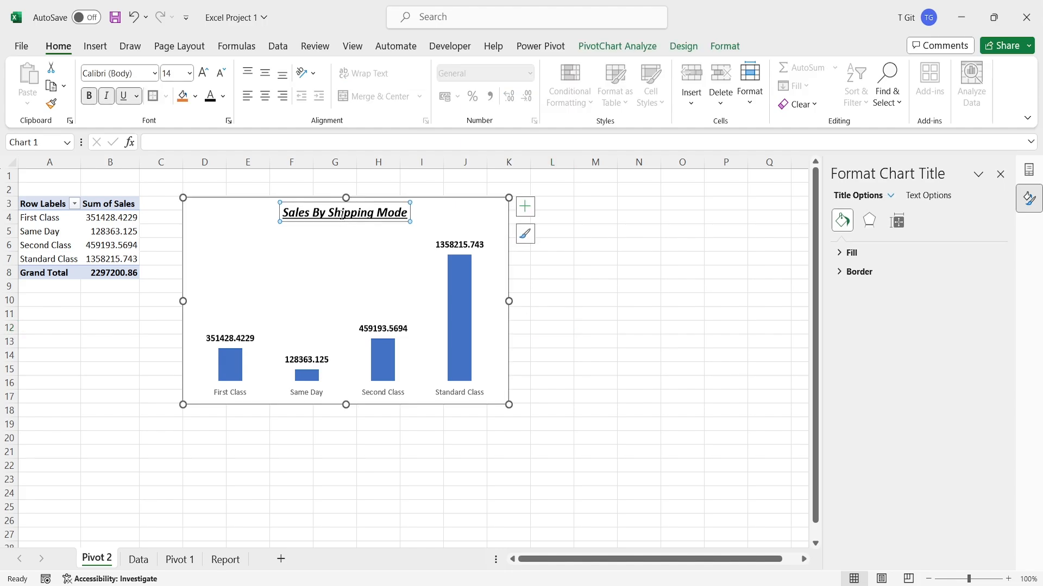
{"action": "left_click", "coordinate": [51, 103]}
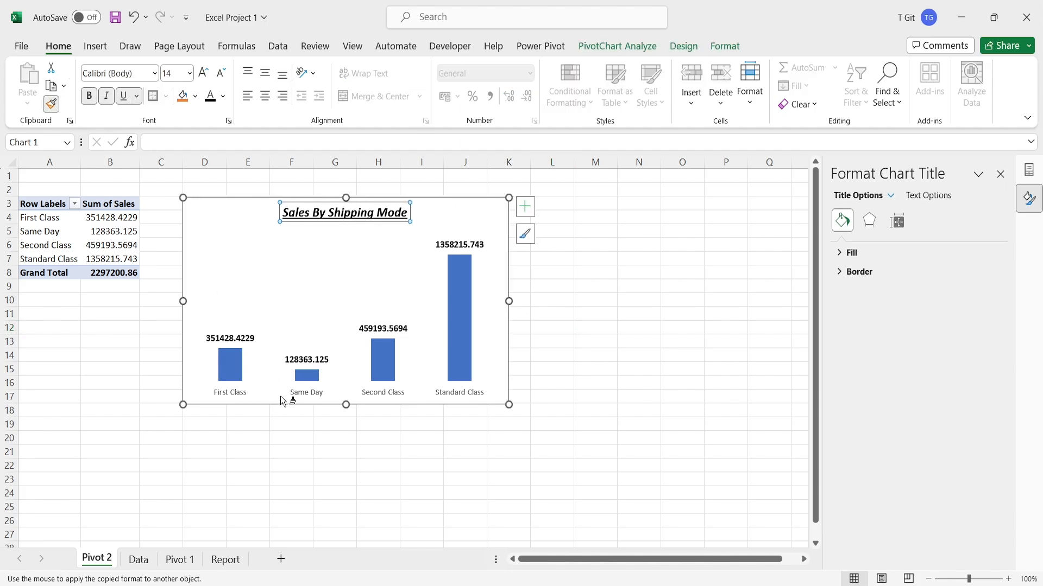
{"action": "left_click", "coordinate": [230, 389]}
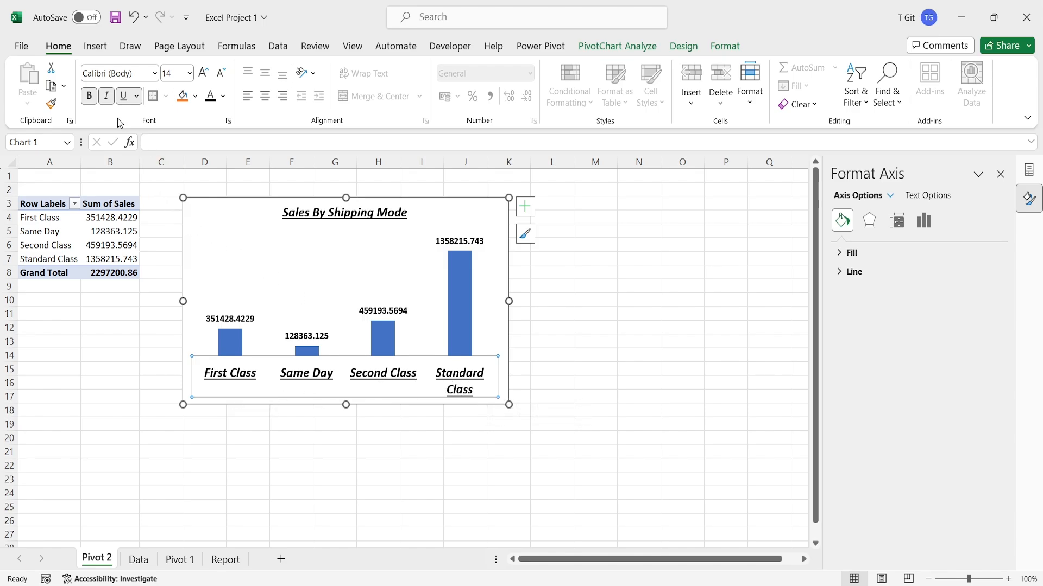
- Remove the underline and italics from the horizontal axis labels and set their font size to 10.5
{"action": "left_click", "coordinate": [123, 98]}
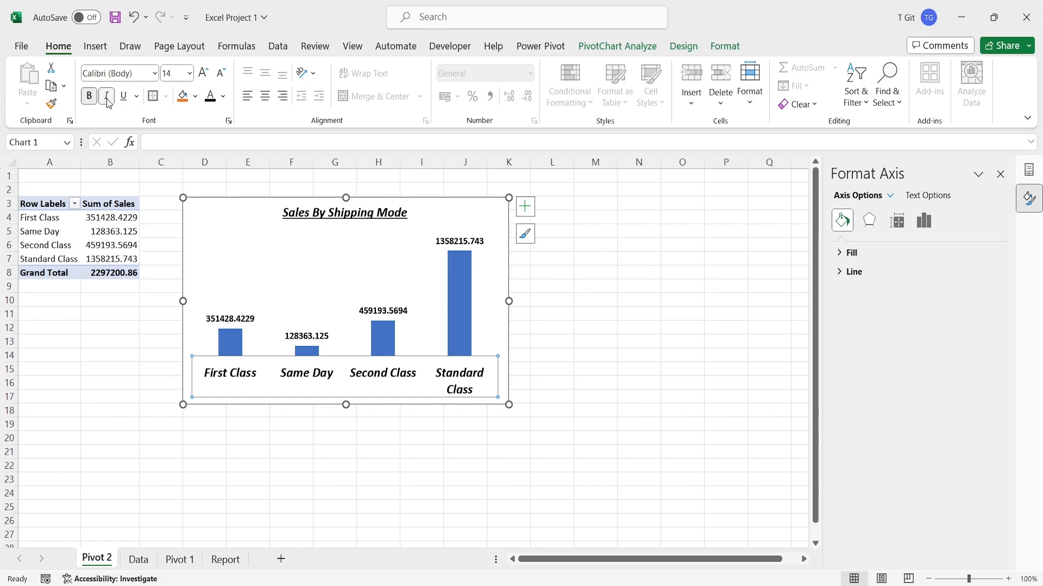
{"action": "left_click", "coordinate": [108, 100]}
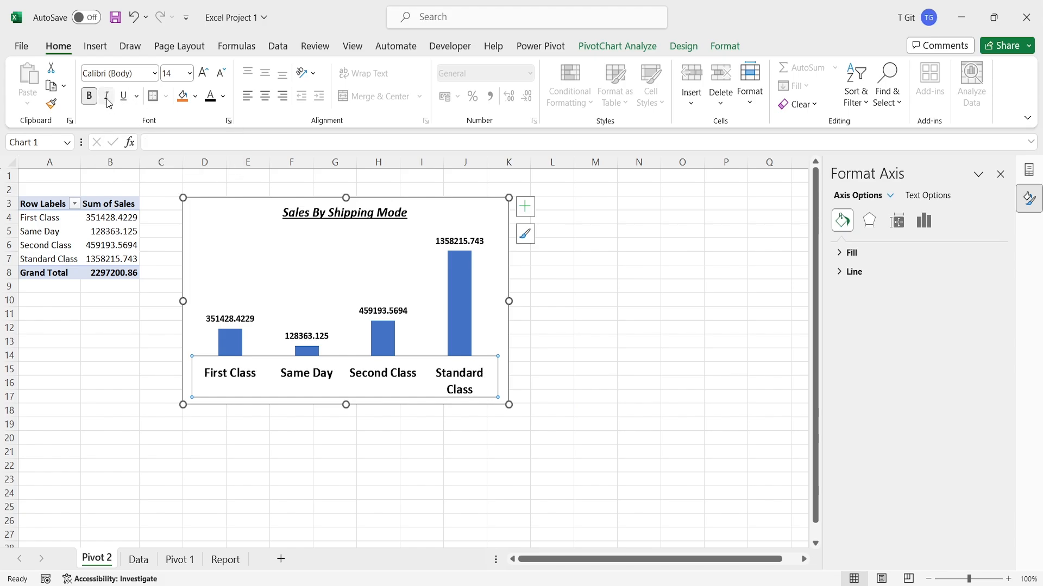
{"action": "left_click", "coordinate": [190, 74]}
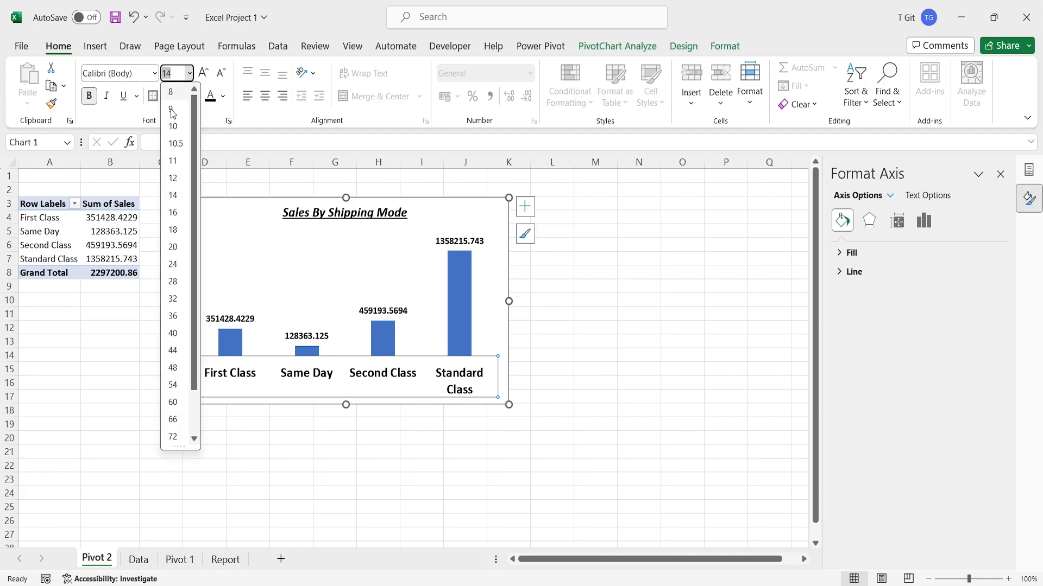
{"action": "left_click", "coordinate": [181, 148]}
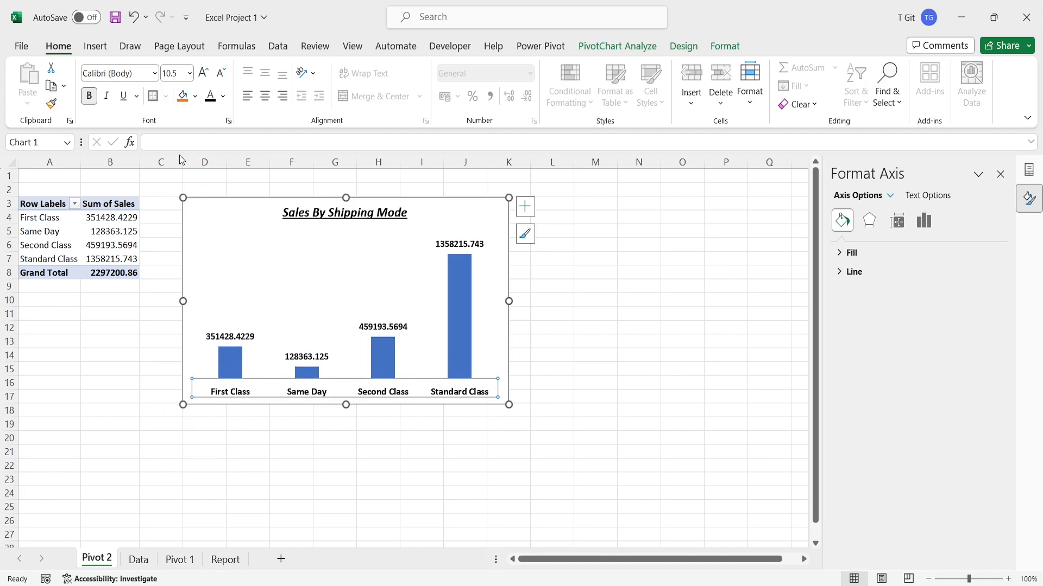
{"action": "left_click", "coordinate": [608, 339]}
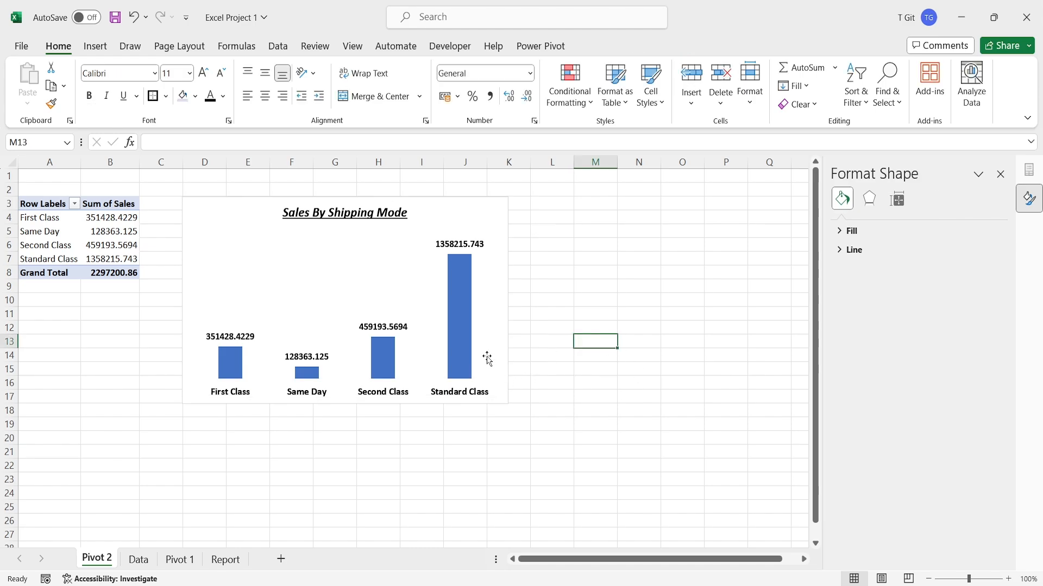
- Sort the columns of the Sales By Shipping Mode chart from largest to smallest
{"action": "right_click", "coordinate": [463, 268]}
{"action": "mouse_move", "coordinate": [513, 278]}
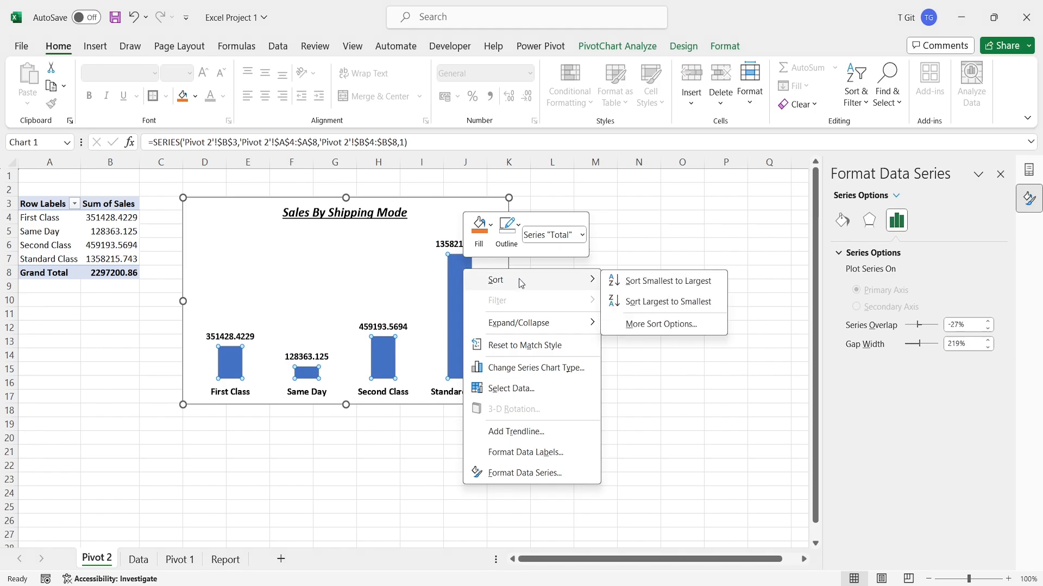
{"action": "left_click", "coordinate": [666, 302]}
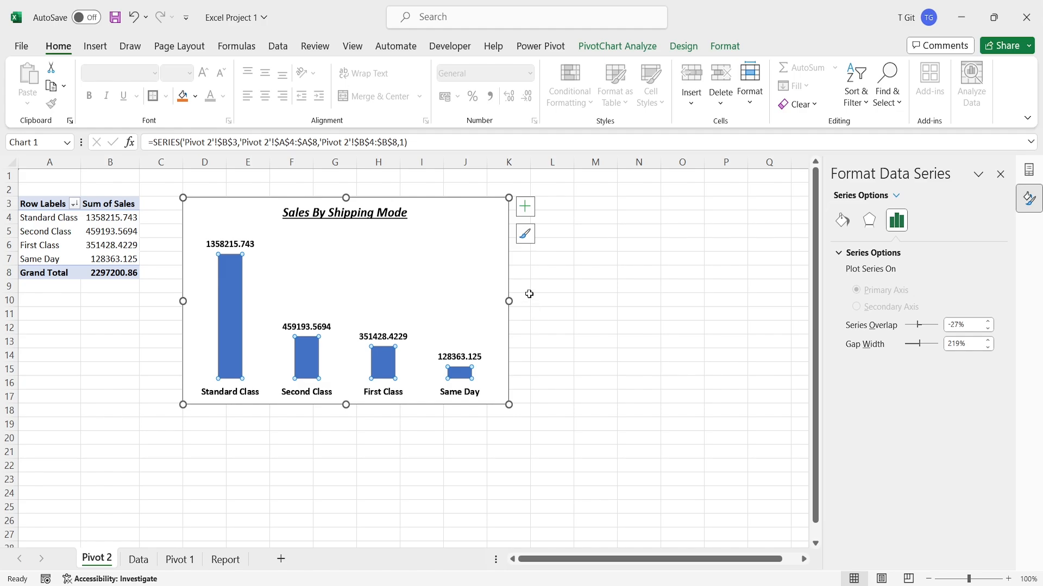
{"action": "left_click", "coordinate": [527, 298]}
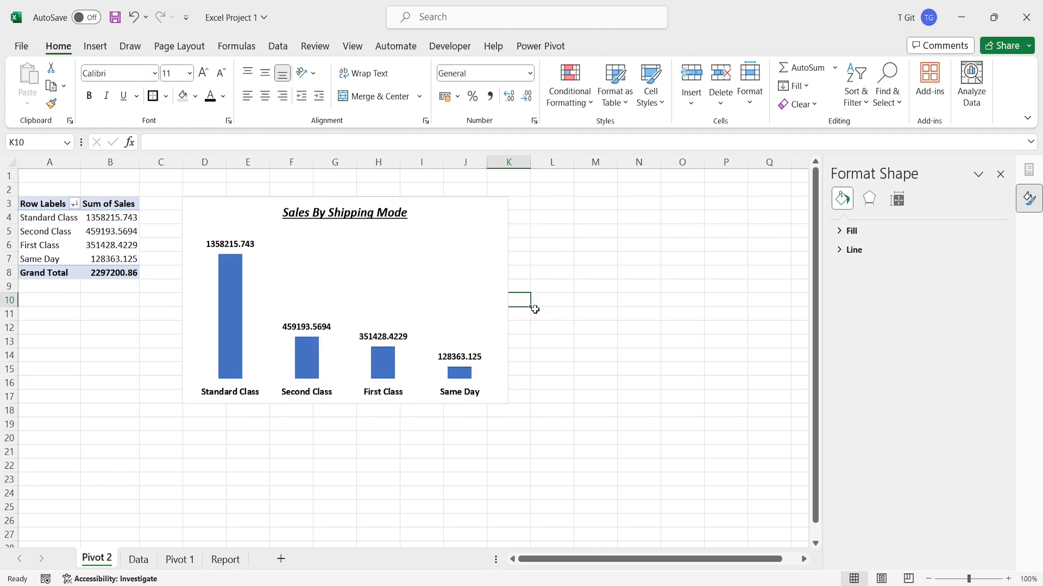
- Copy the shipping mode chart onto the Report sheet and place it directly below the Number of Orders table
{"action": "left_click", "coordinate": [462, 214]}
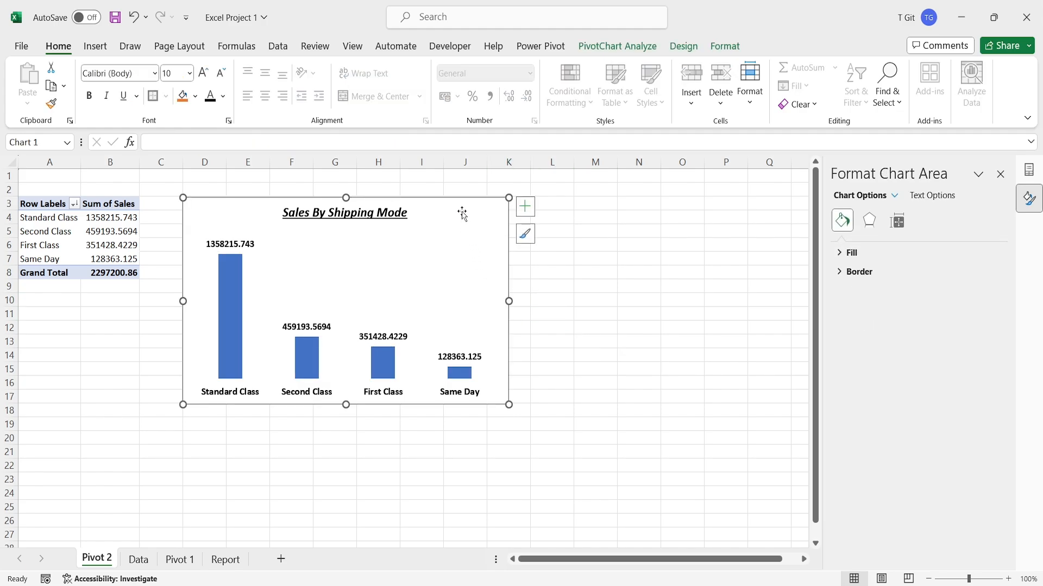
{"action": "key", "text": "ctrl+c"}
{"action": "left_click", "coordinate": [238, 566]}
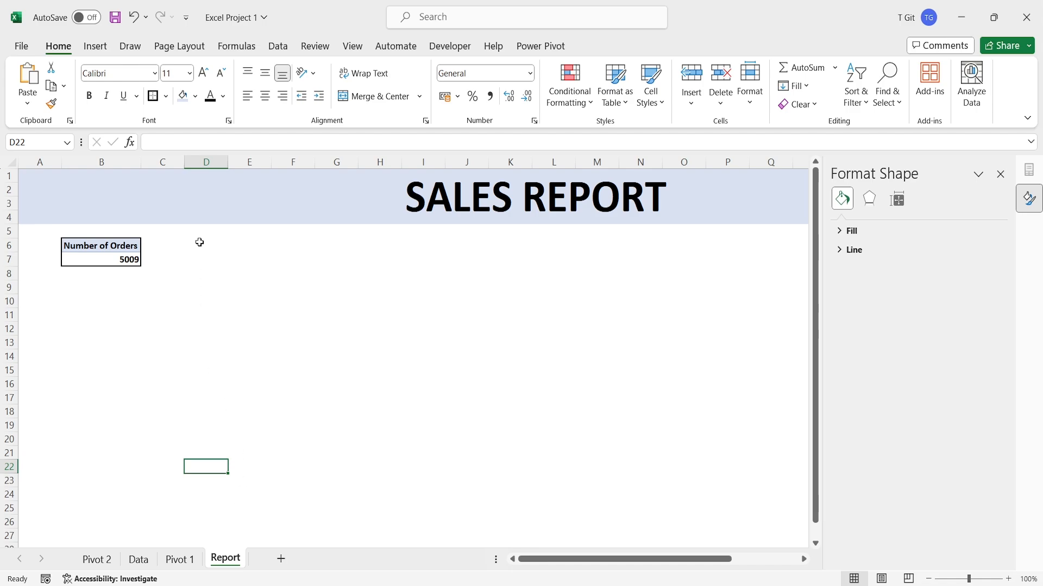
{"action": "left_click", "coordinate": [182, 245]}
{"action": "left_click", "coordinate": [219, 245]}
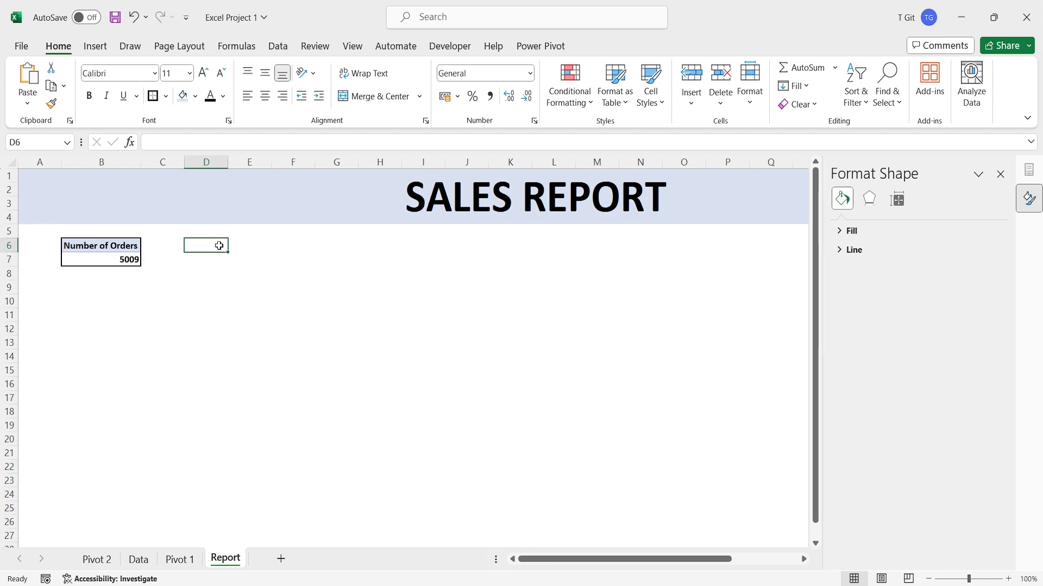
{"action": "key", "text": "ctrl+v"}
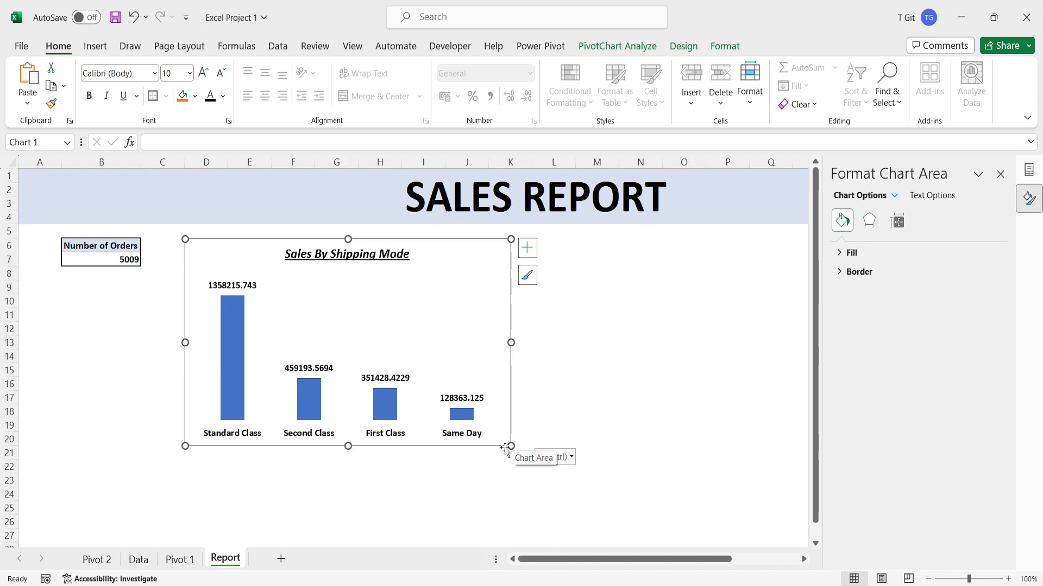
{"action": "mouse_move", "coordinate": [438, 257]}
{"action": "left_mouse_down"}
{"action": "mouse_move", "coordinate": [435, 287]}
{"action": "mouse_move", "coordinate": [317, 295]}
{"action": "left_mouse_up"}
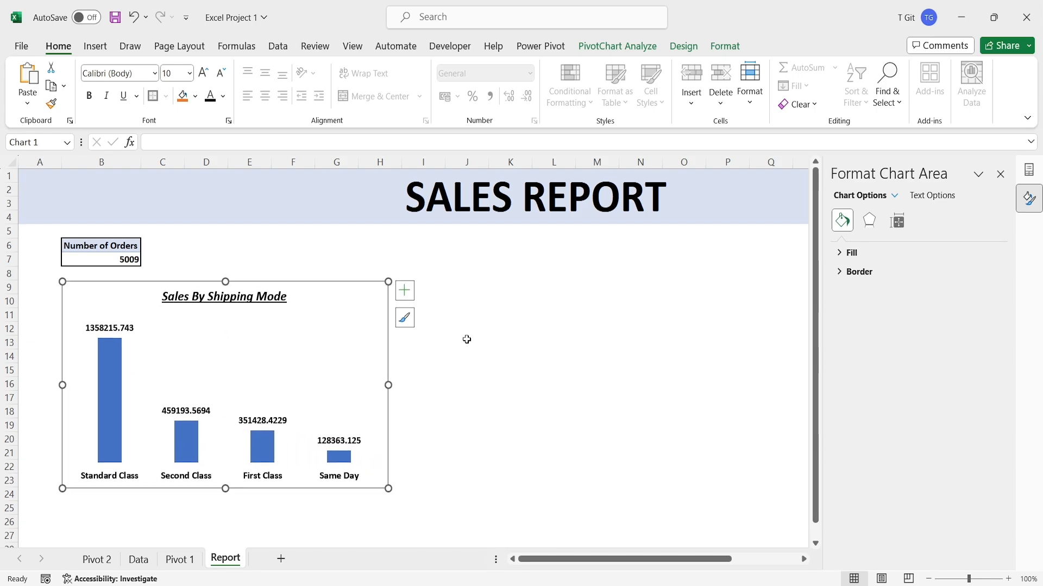
{"action": "left_click", "coordinate": [476, 413]}
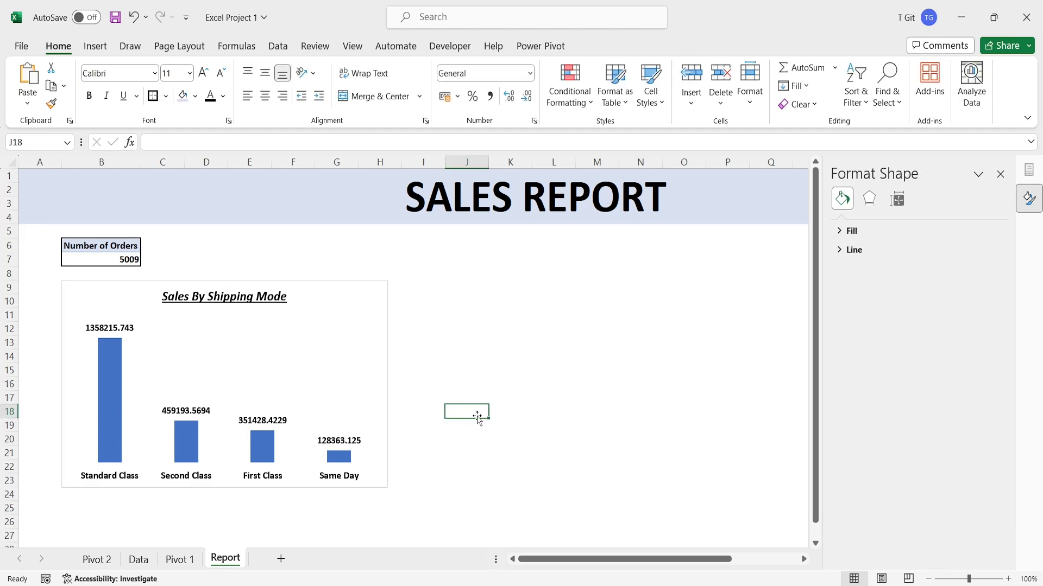
- Narrow the shipping mode chart on the Report sheet so it spans from column B to about column G
{"action": "left_click", "coordinate": [349, 305]}
{"action": "left_click_drag", "start_coordinate": [388, 488], "coordinate": [281, 489]}
{"action": "left_click_drag", "start_coordinate": [280, 385], "coordinate": [371, 395]}
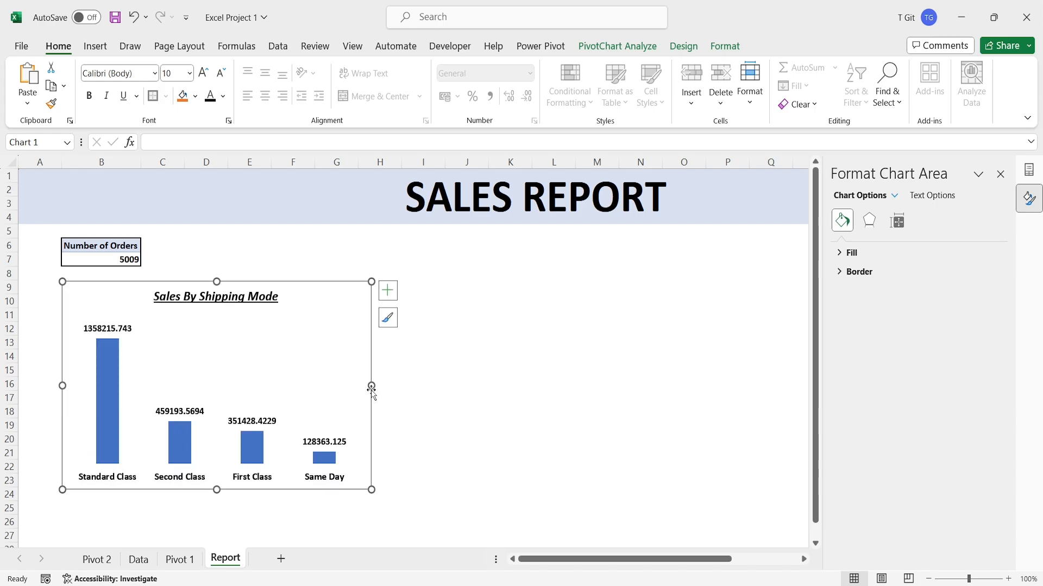
{"action": "left_click", "coordinate": [422, 386]}
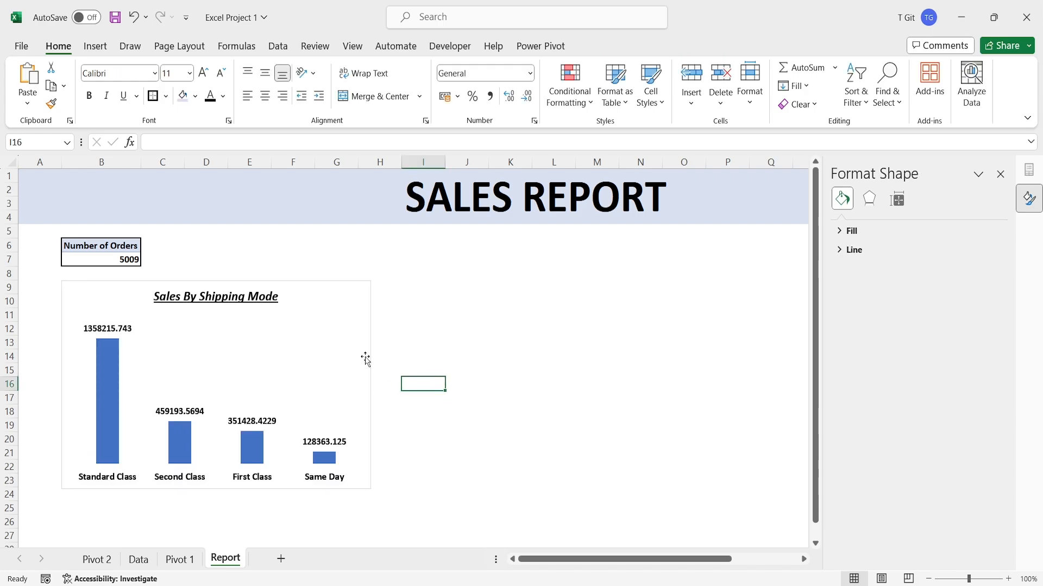
- Recolour the Report sheet's shipping mode chart with the fourth Colorful palette, which starts with green
{"action": "left_click", "coordinate": [352, 328]}
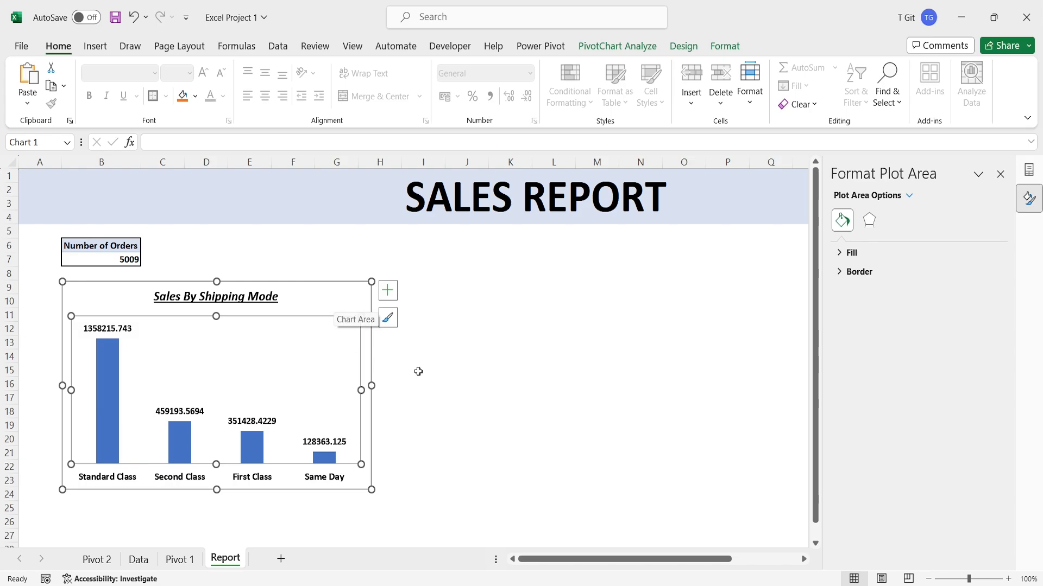
{"action": "left_click", "coordinate": [459, 369]}
{"action": "left_click", "coordinate": [311, 304]}
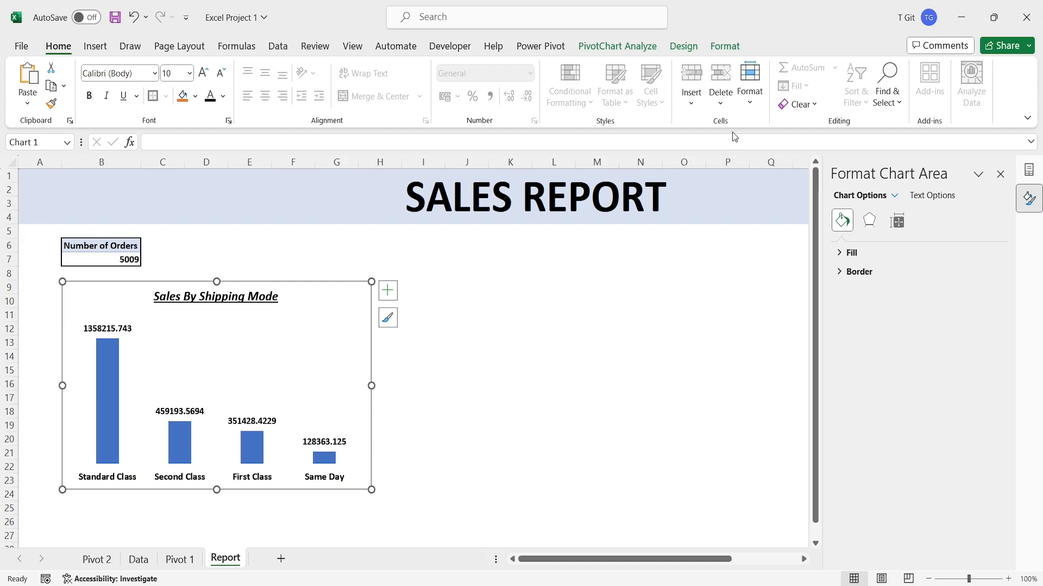
{"action": "left_click", "coordinate": [683, 45]}
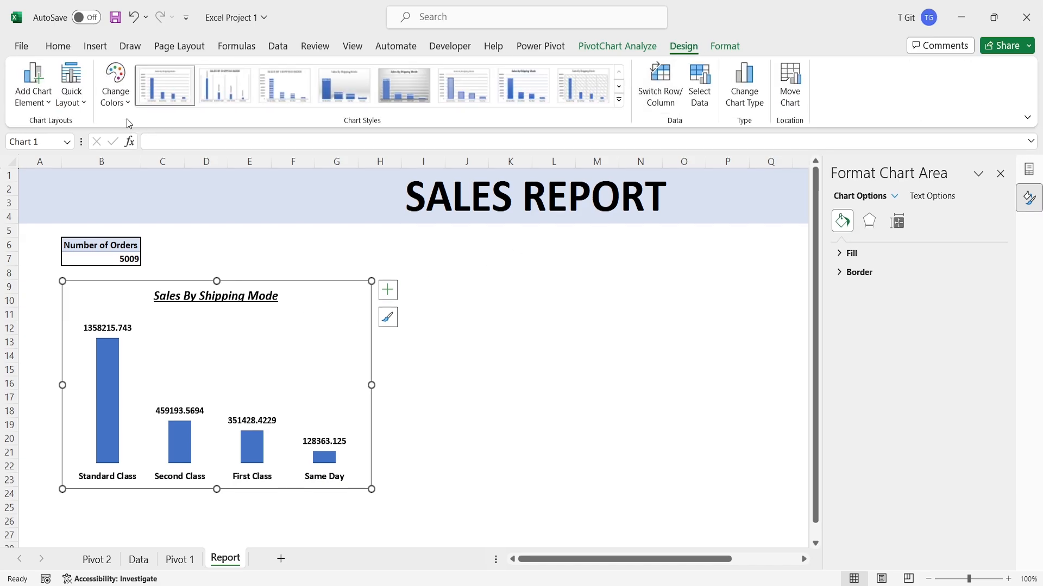
{"action": "left_click", "coordinate": [116, 87]}
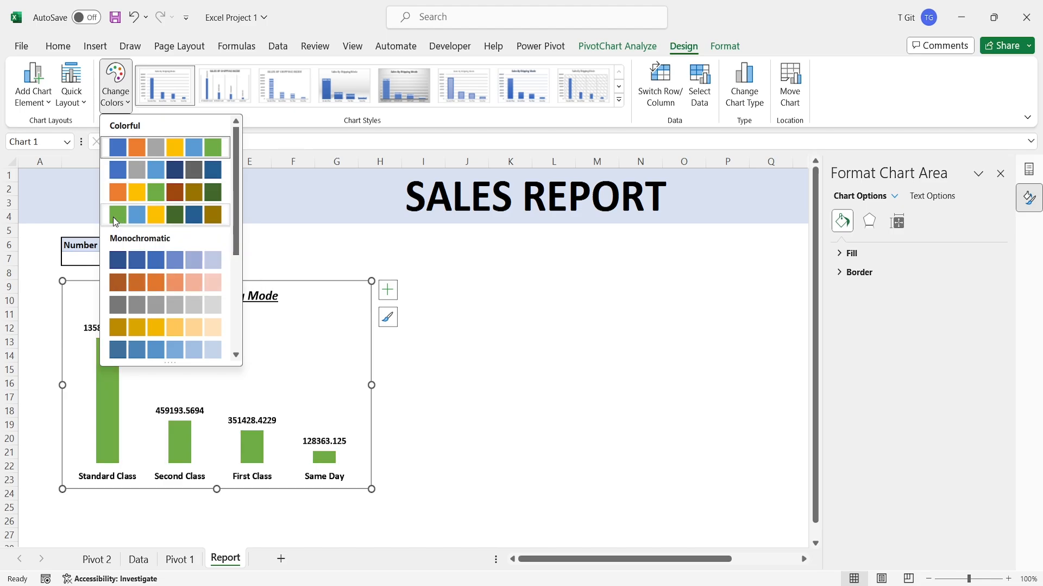
{"action": "left_click", "coordinate": [113, 216]}
{"action": "left_click", "coordinate": [426, 385]}
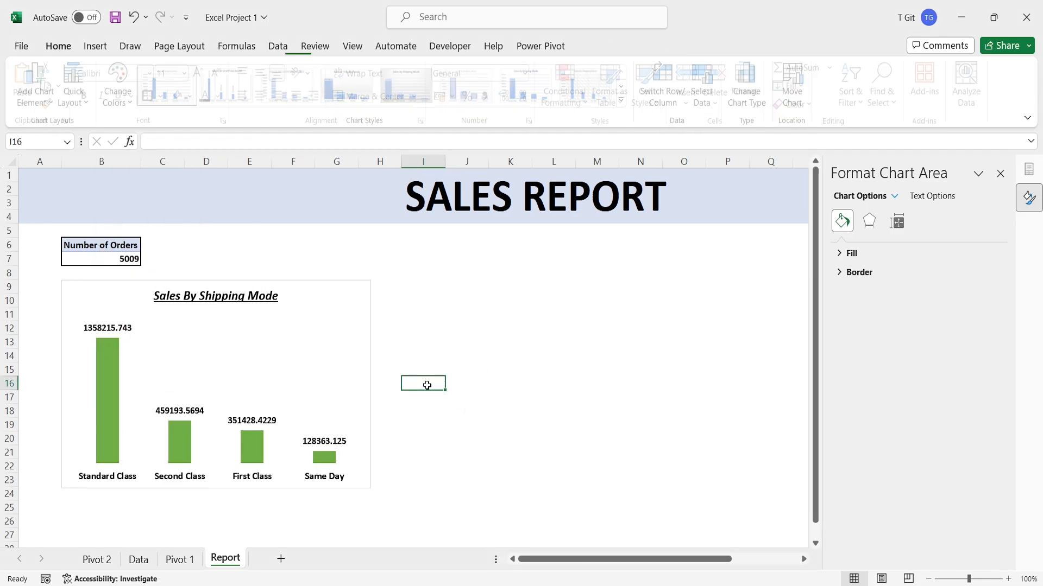
{"action": "left_click", "coordinate": [316, 302]}
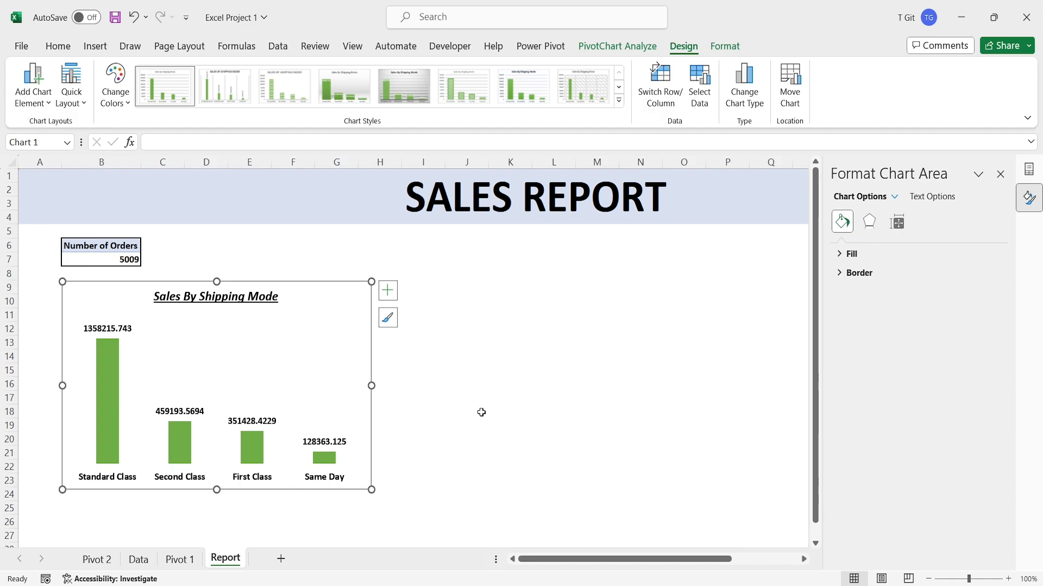
{"action": "key", "text": "Escape"}
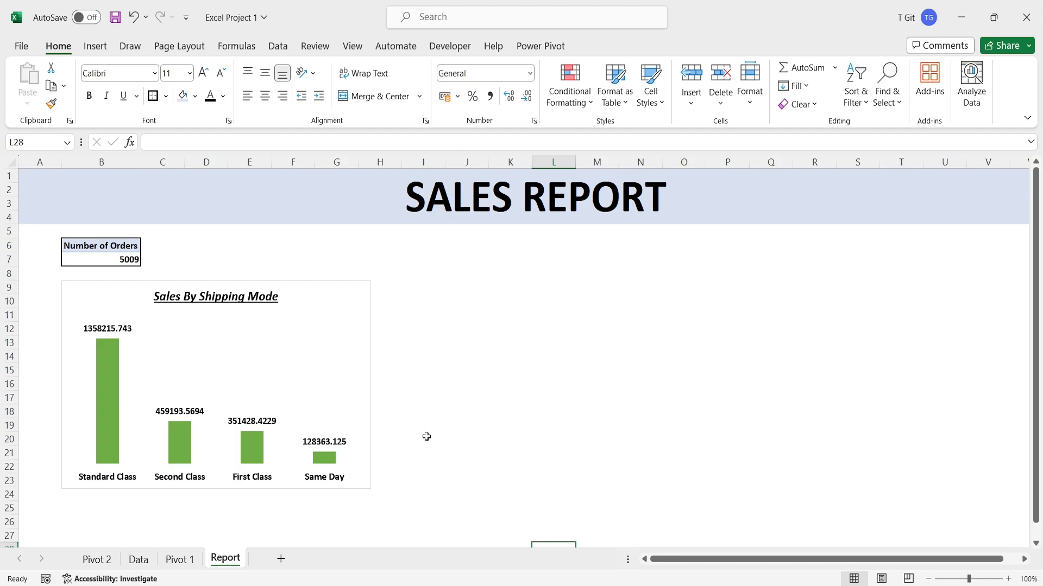
- Move the Pivot 2 sheet between the Pivot 1 and Report sheets
{"action": "left_click", "coordinate": [97, 559]}
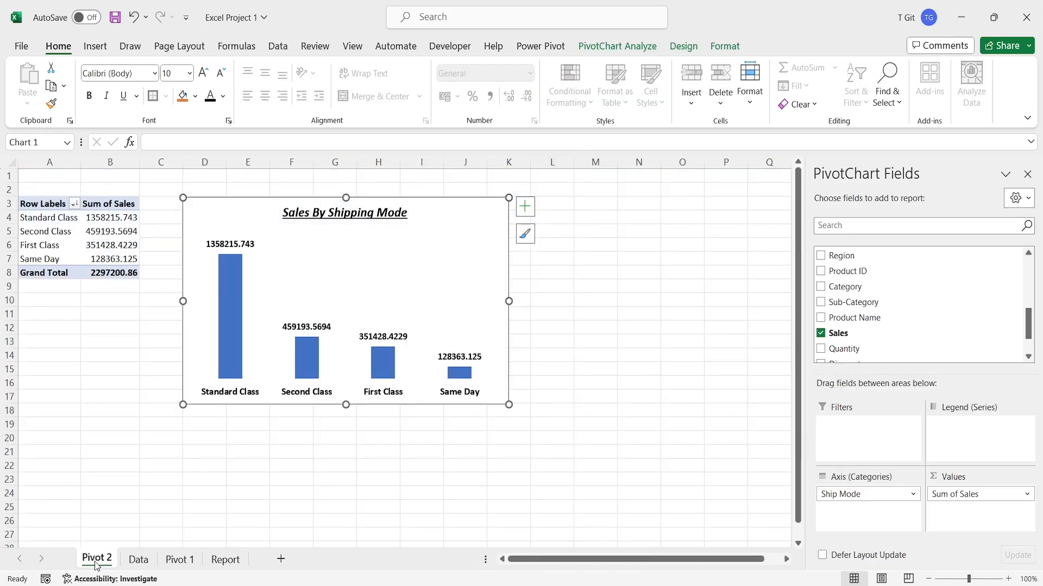
{"action": "left_click_drag", "start_coordinate": [96, 561], "coordinate": [208, 567]}
- Insert a PivotTable from the Data sheet's range A1:U9995 on a new worksheet
{"action": "left_click", "coordinate": [106, 560]}
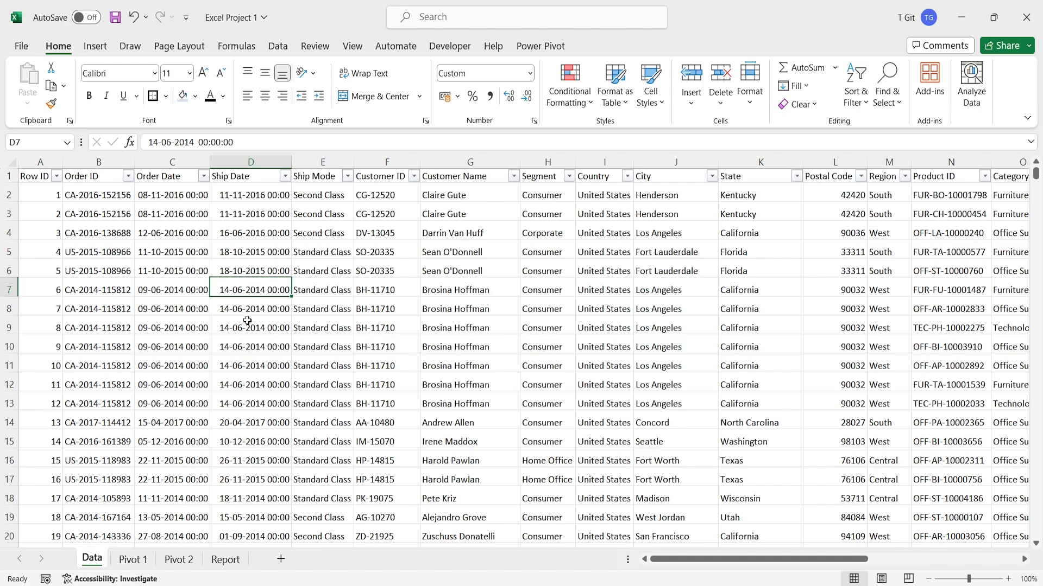
{"action": "left_click", "coordinate": [192, 263]}
{"action": "left_click", "coordinate": [93, 46]}
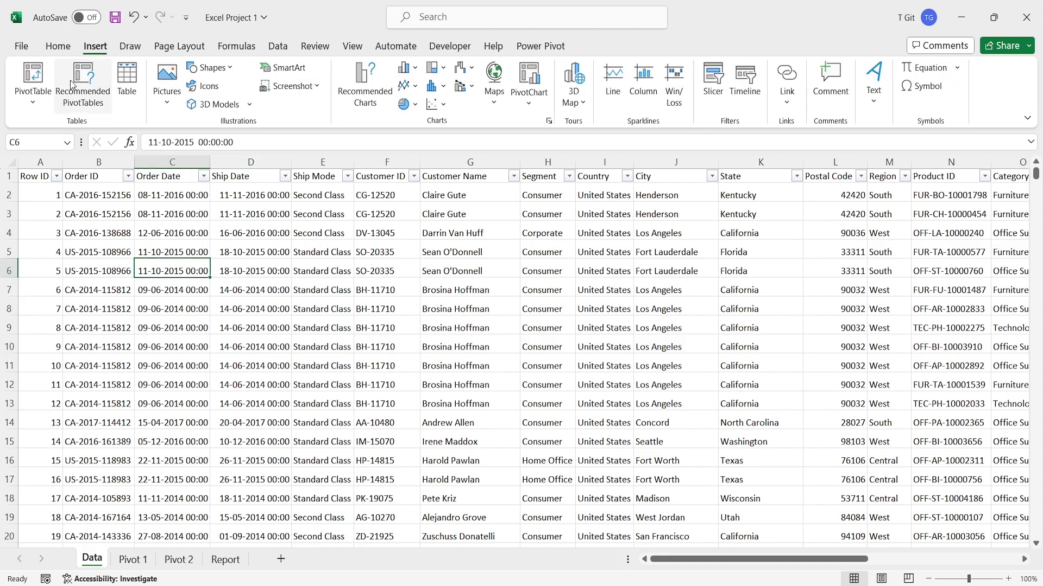
{"action": "left_click", "coordinate": [35, 97]}
{"action": "left_click", "coordinate": [59, 126]}
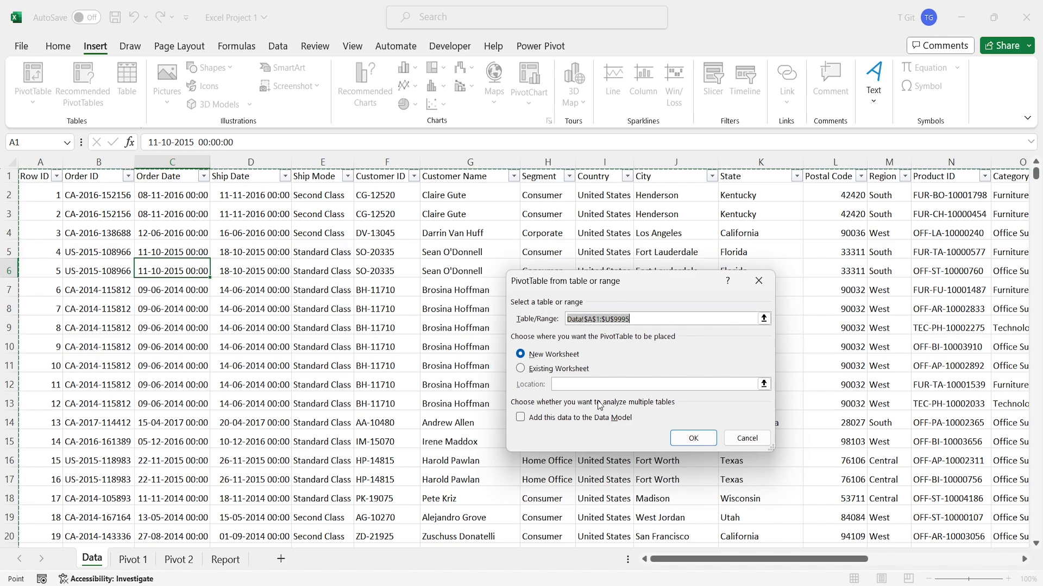
{"action": "left_click", "coordinate": [683, 440]}
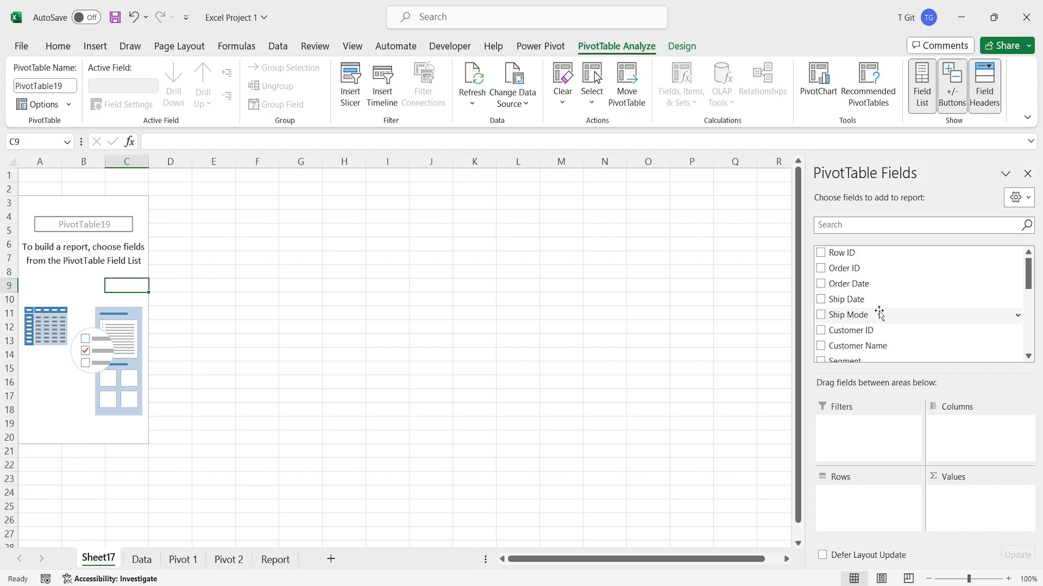
- Add the Profit field to the new PivotTable's values as a sum
{"action": "scroll", "coordinate": [879, 315], "scroll_direction": "down", "scroll_amount": 3}
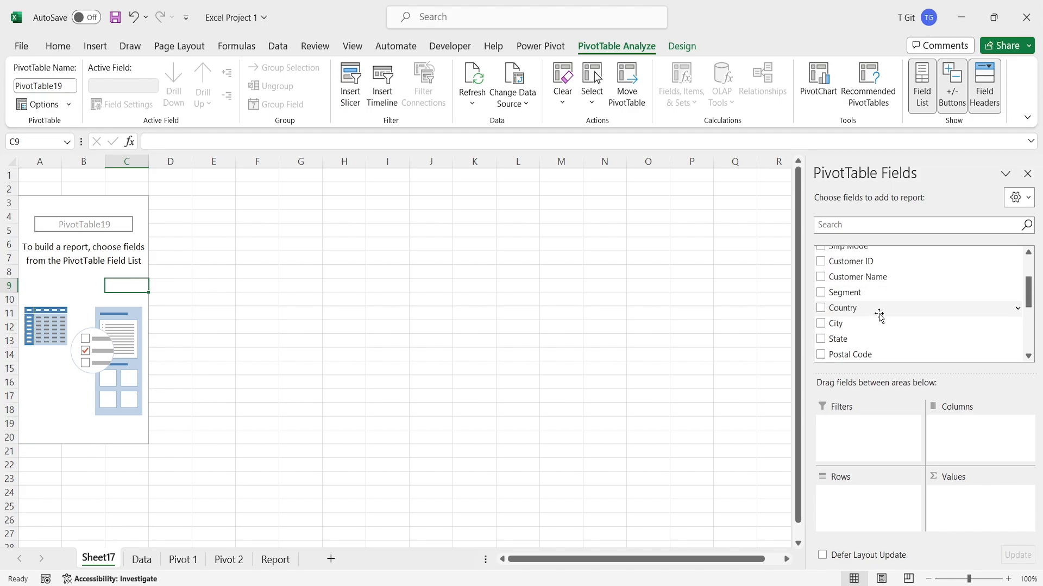
{"action": "scroll", "coordinate": [880, 315], "scroll_direction": "down", "scroll_amount": 5}
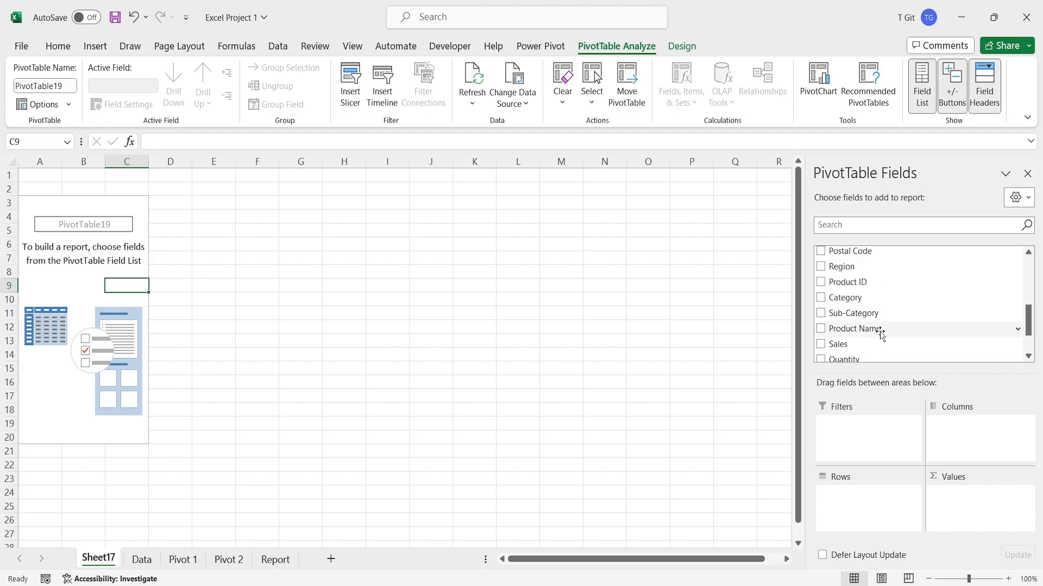
{"action": "scroll", "coordinate": [880, 335], "scroll_direction": "down", "scroll_amount": 3}
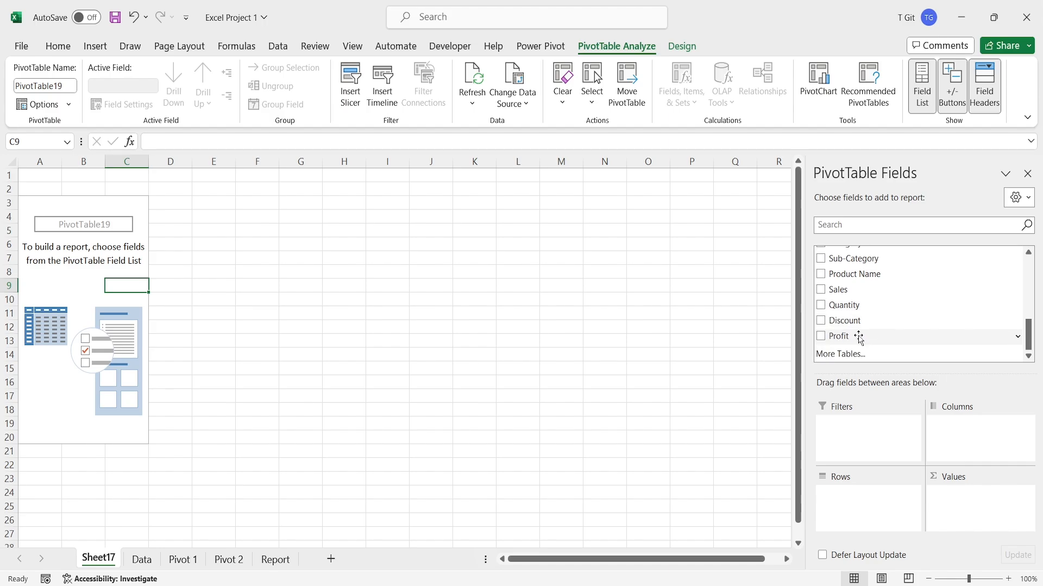
{"action": "left_click_drag", "start_coordinate": [859, 338], "coordinate": [974, 509]}
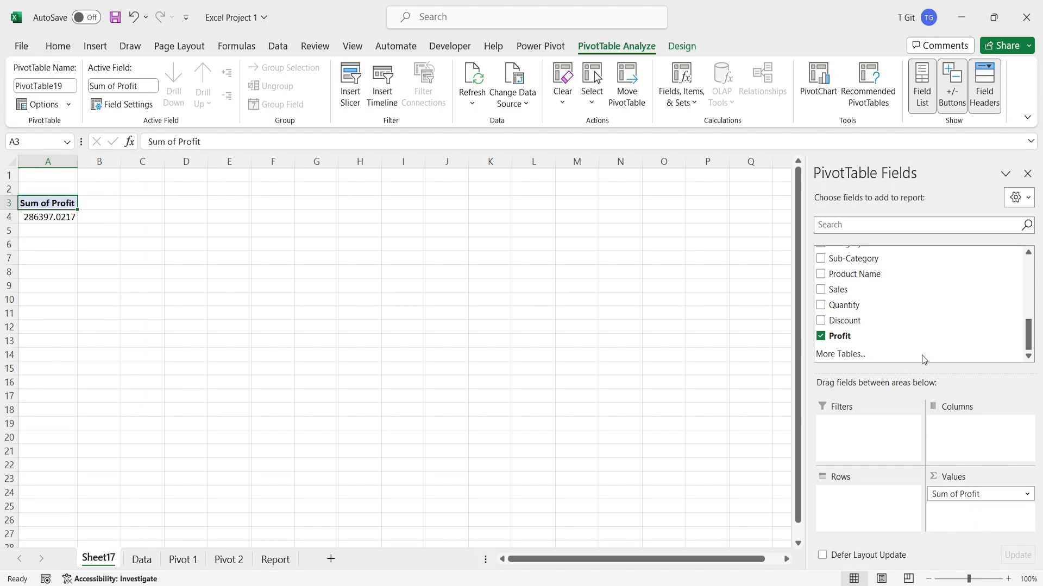
- Add the Order Date field to the PivotTable's rows
{"action": "scroll", "coordinate": [922, 334], "scroll_direction": "up", "scroll_amount": 1}
{"action": "scroll", "coordinate": [921, 334], "scroll_direction": "up", "scroll_amount": 2}
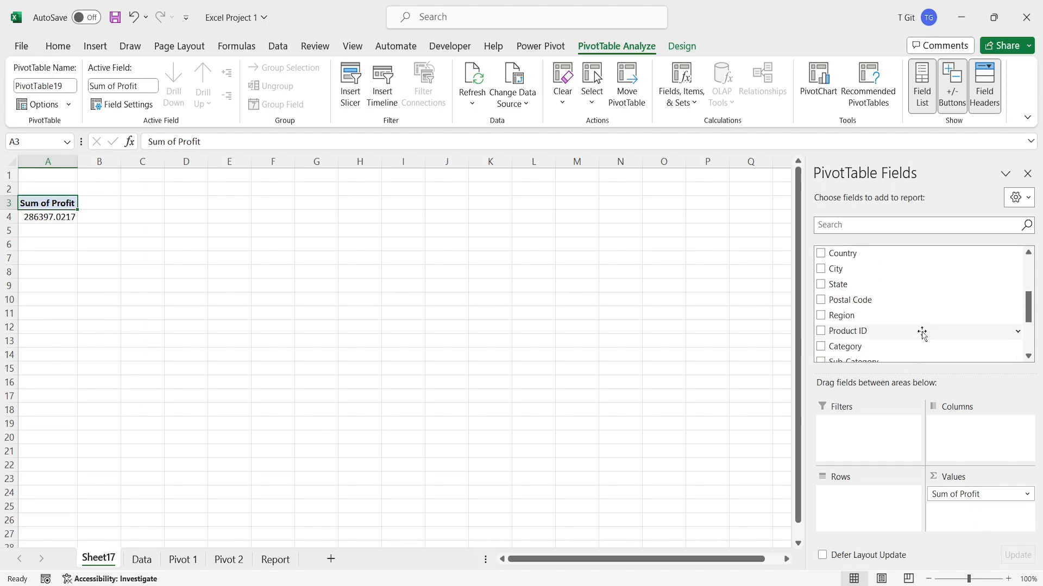
{"action": "scroll", "coordinate": [890, 298], "scroll_direction": "up", "scroll_amount": 1}
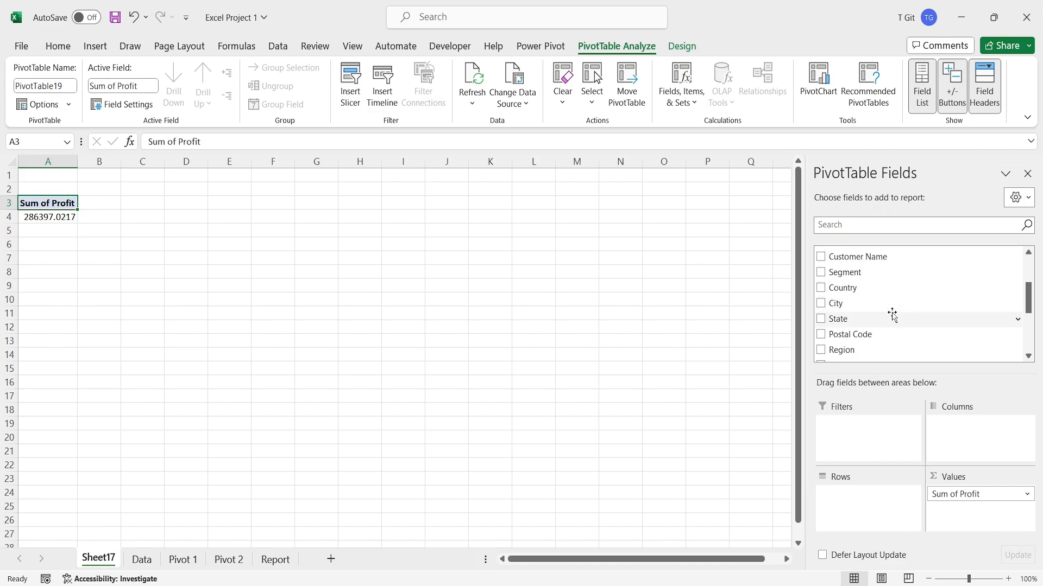
{"action": "scroll", "coordinate": [891, 315], "scroll_direction": "up", "scroll_amount": 2}
{"action": "scroll", "coordinate": [892, 315], "scroll_direction": "up", "scroll_amount": 1}
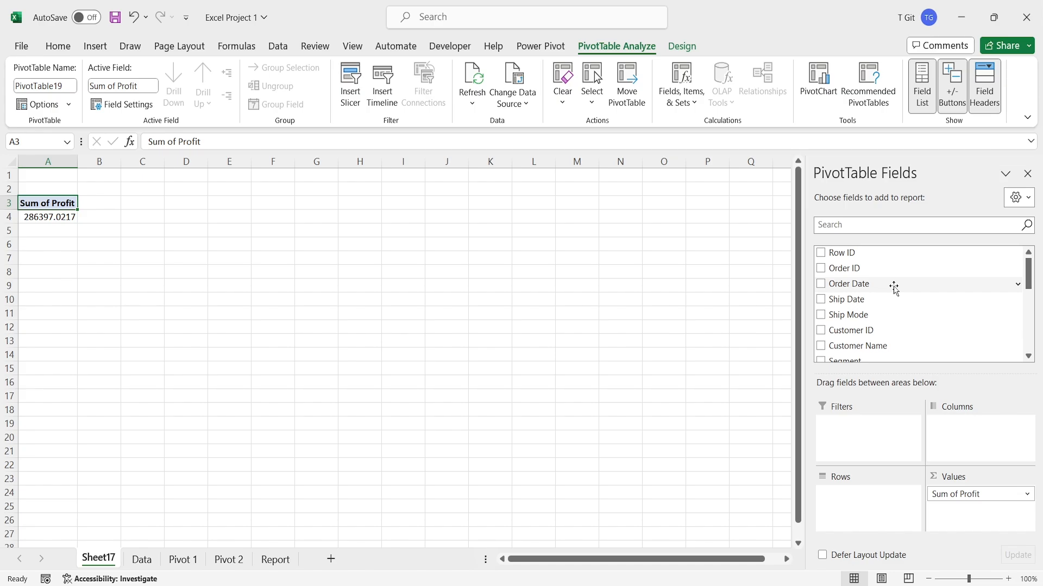
{"action": "left_click_drag", "start_coordinate": [894, 287], "coordinate": [862, 510]}
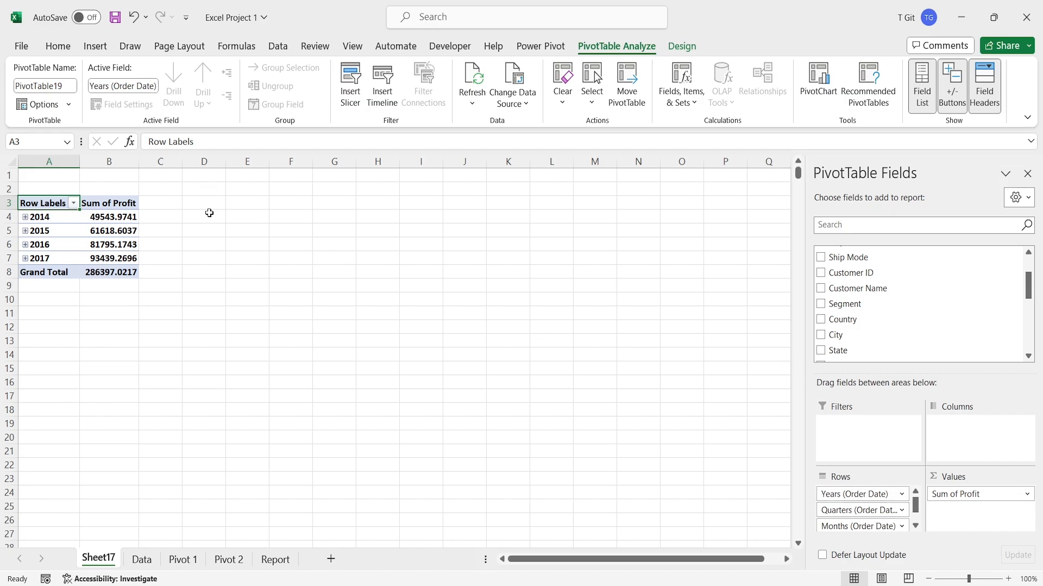
- Expand 2014, its Qtr1 and Jan in the PivotTable to examine profit by quarter, month and day
{"action": "left_click", "coordinate": [105, 232]}
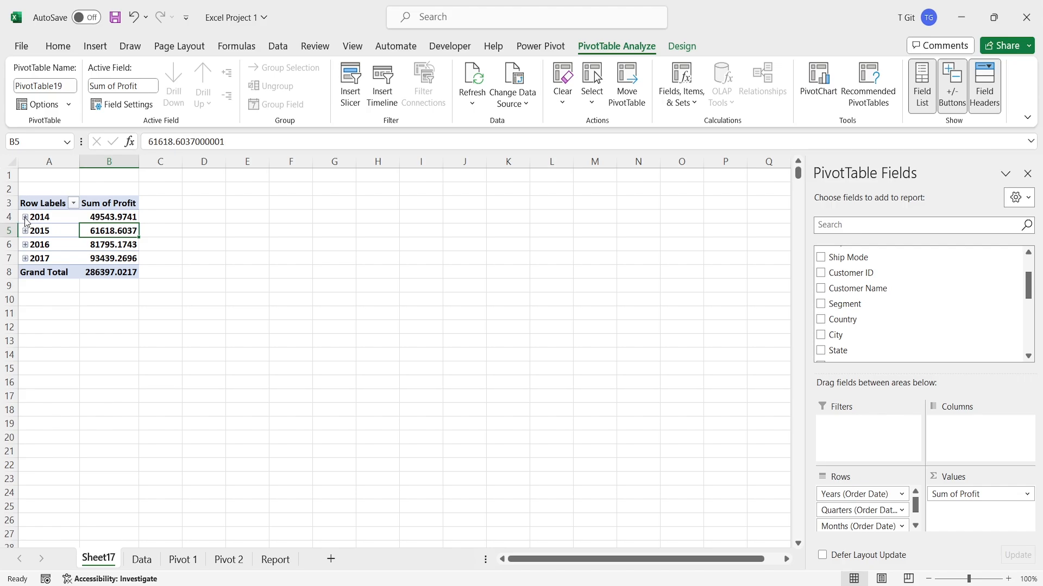
{"action": "left_click", "coordinate": [25, 218]}
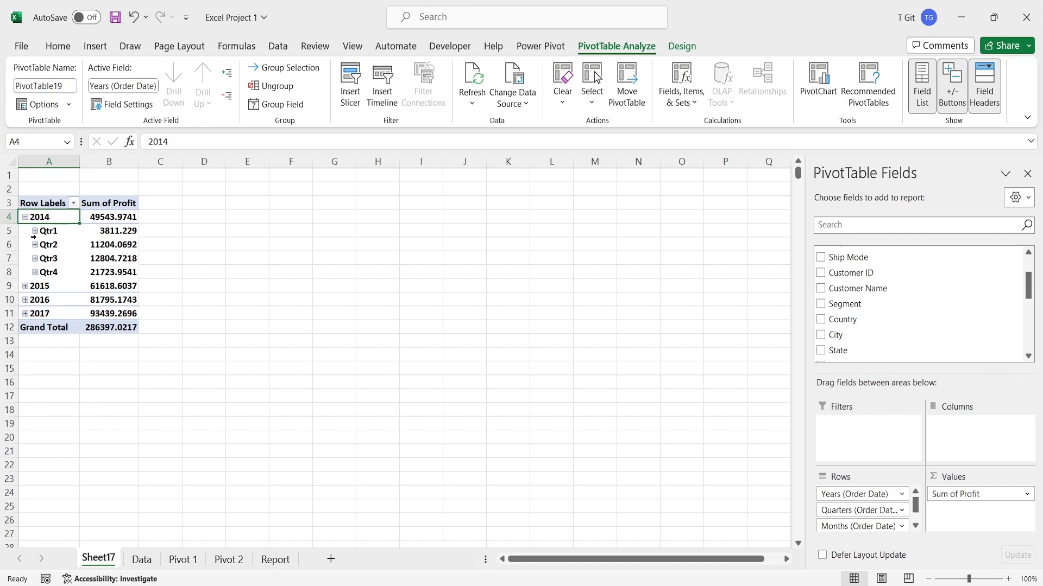
{"action": "left_click", "coordinate": [35, 232]}
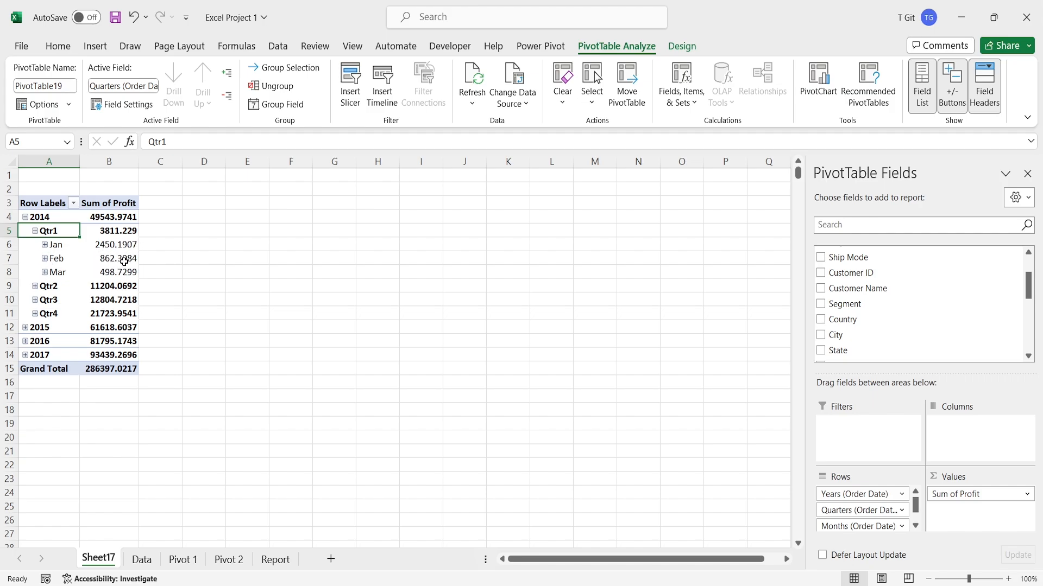
{"action": "left_click", "coordinate": [45, 245]}
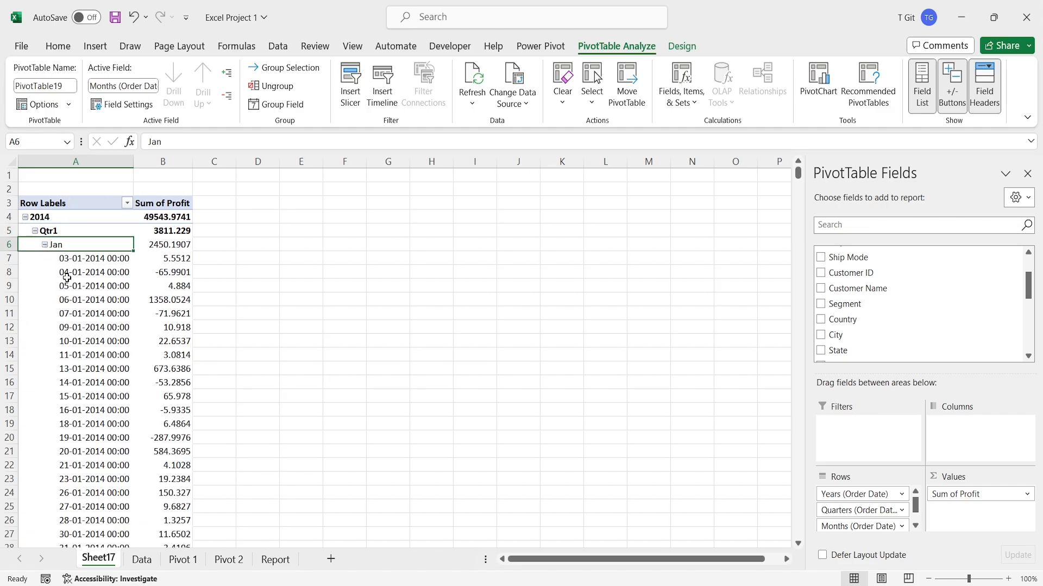
- Examine the daily profits for January 2014, collapsing and re-expanding Jan and Qtr1 to compare the date levels
{"action": "scroll", "coordinate": [114, 287], "scroll_direction": "down", "scroll_amount": 3}
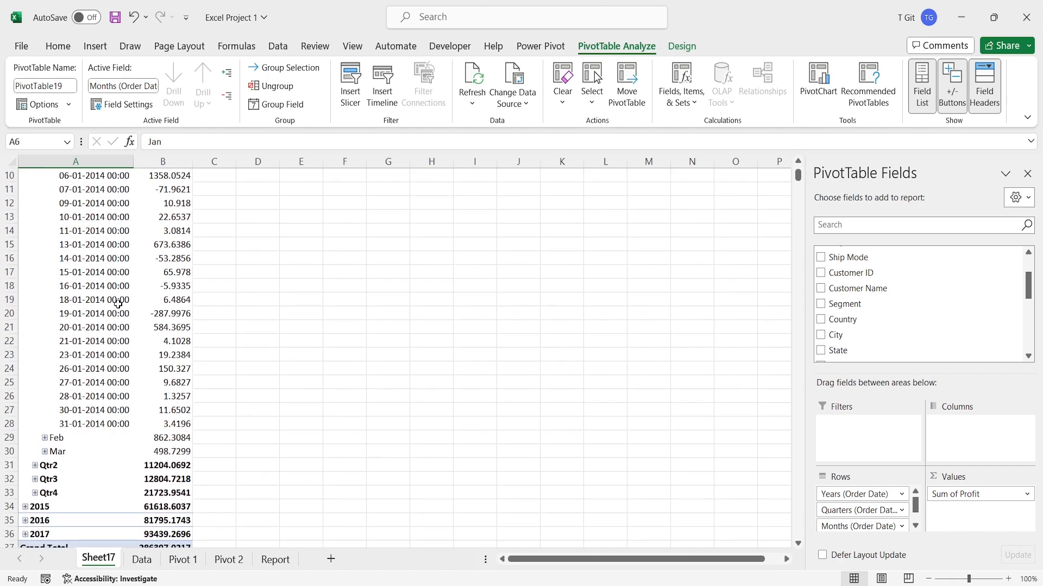
{"action": "scroll", "coordinate": [144, 330], "scroll_direction": "up", "scroll_amount": 3}
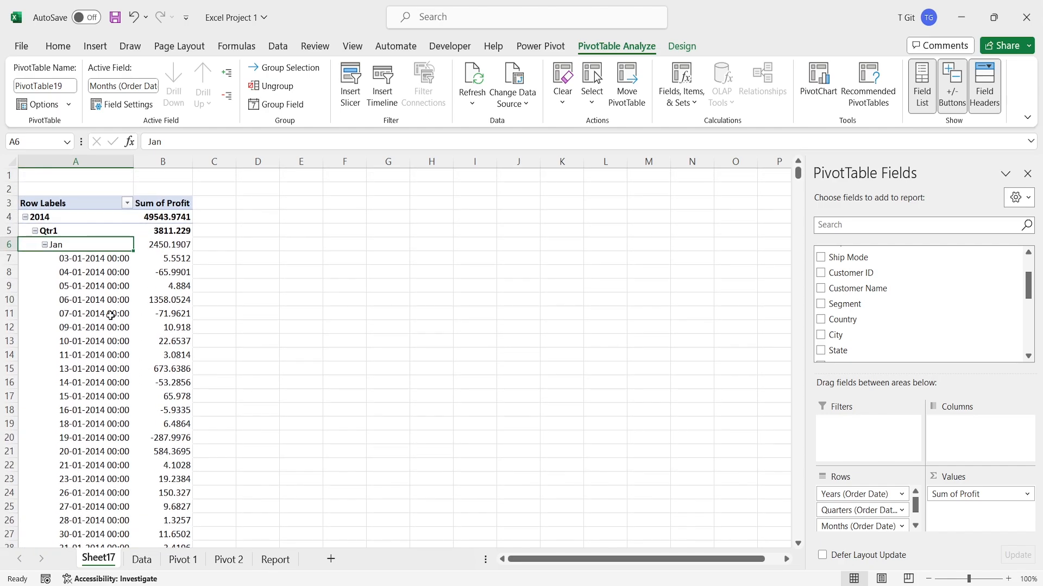
{"action": "left_click", "coordinate": [45, 245]}
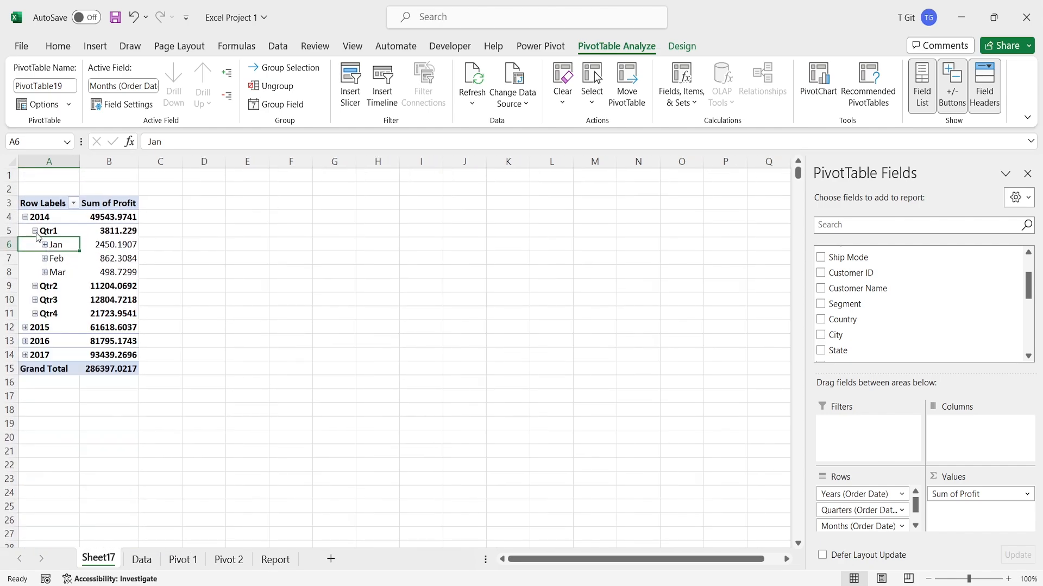
{"action": "left_click", "coordinate": [35, 231]}
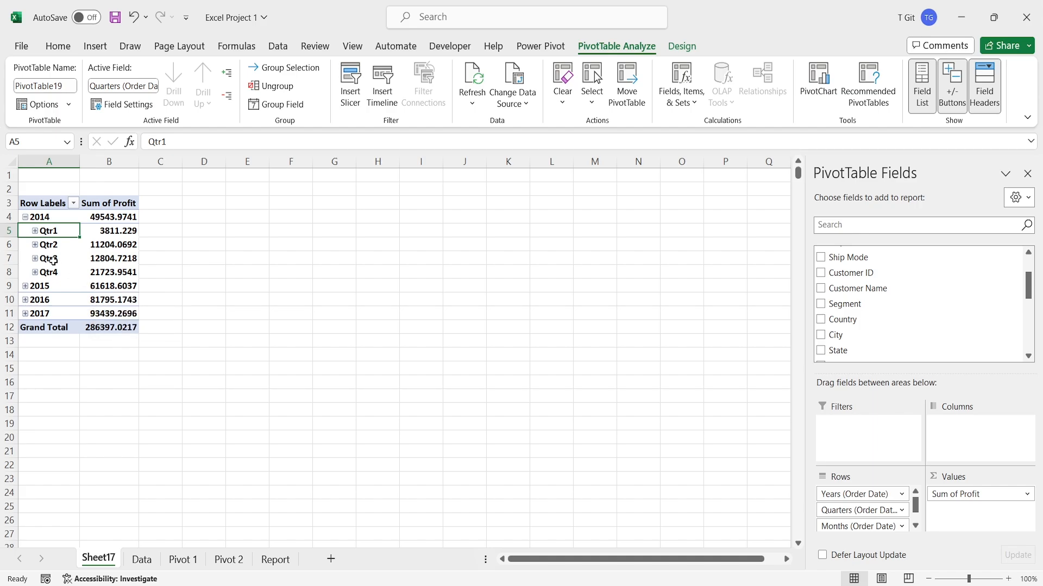
{"action": "left_click", "coordinate": [35, 232]}
{"action": "left_click", "coordinate": [47, 247]}
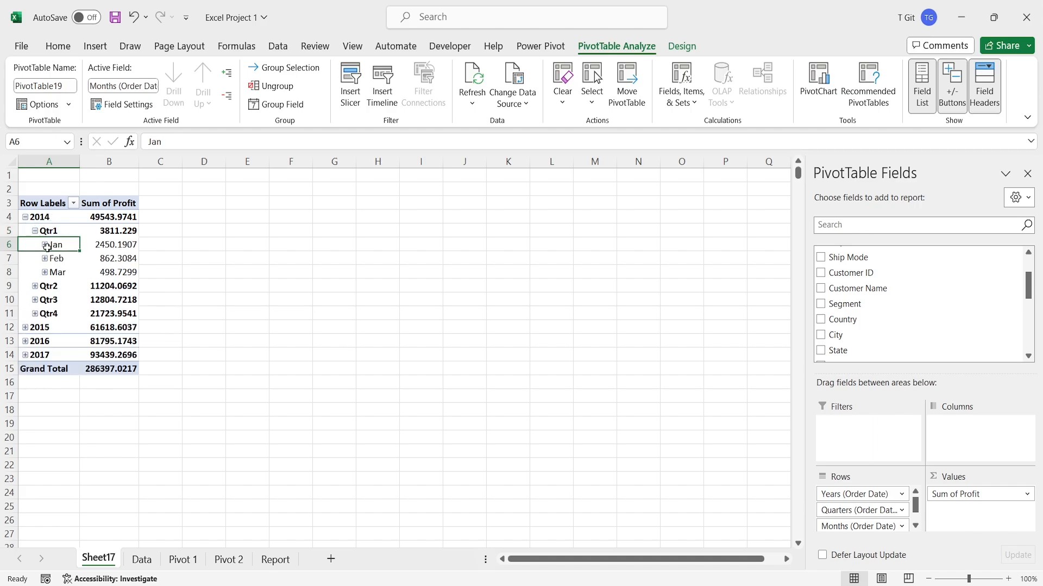
{"action": "left_click", "coordinate": [45, 246]}
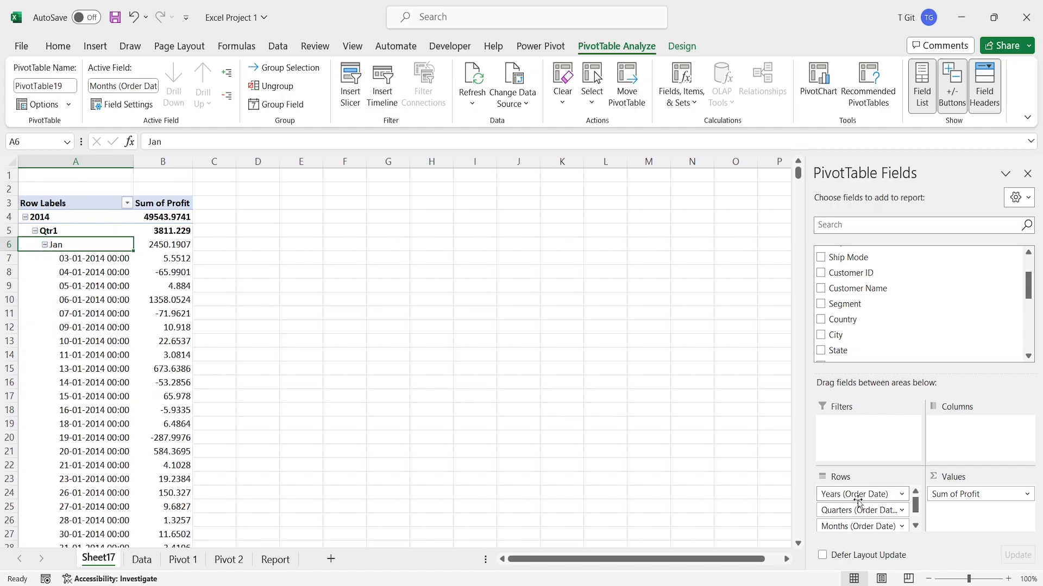
- Remove the Months (Order Date) and Order Date fields from the PivotTable's rows, keeping only years and quarters
{"action": "scroll", "coordinate": [867, 509], "scroll_direction": "down", "scroll_amount": 1}
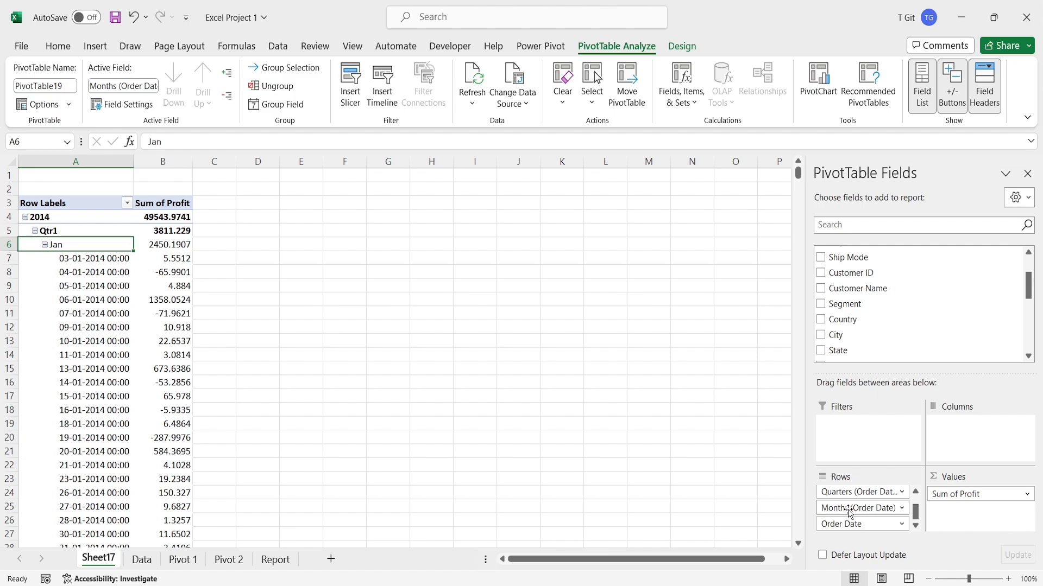
{"action": "left_click_drag", "start_coordinate": [859, 514], "coordinate": [644, 436]}
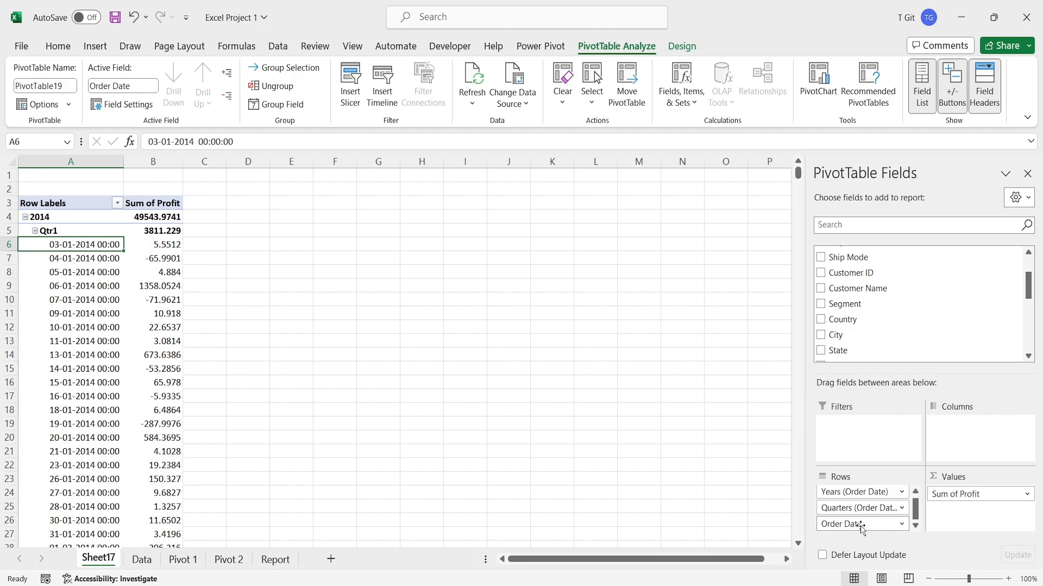
{"action": "left_click_drag", "start_coordinate": [862, 526], "coordinate": [623, 421]}
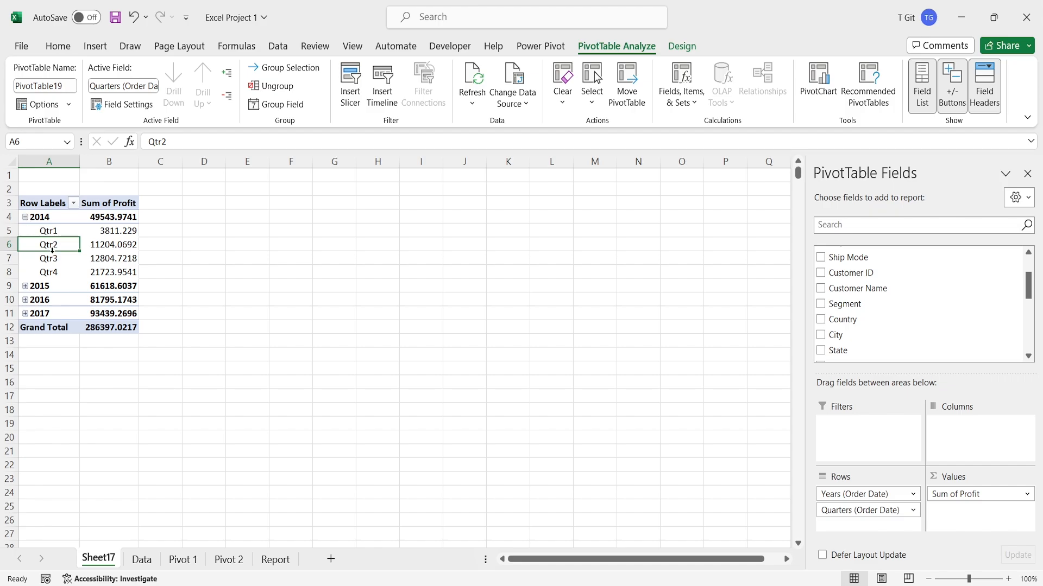
- Collapse 2014 in the PivotTable, and briefly expand 2016 to check its quarterly profits before collapsing it again
{"action": "left_click", "coordinate": [24, 217]}
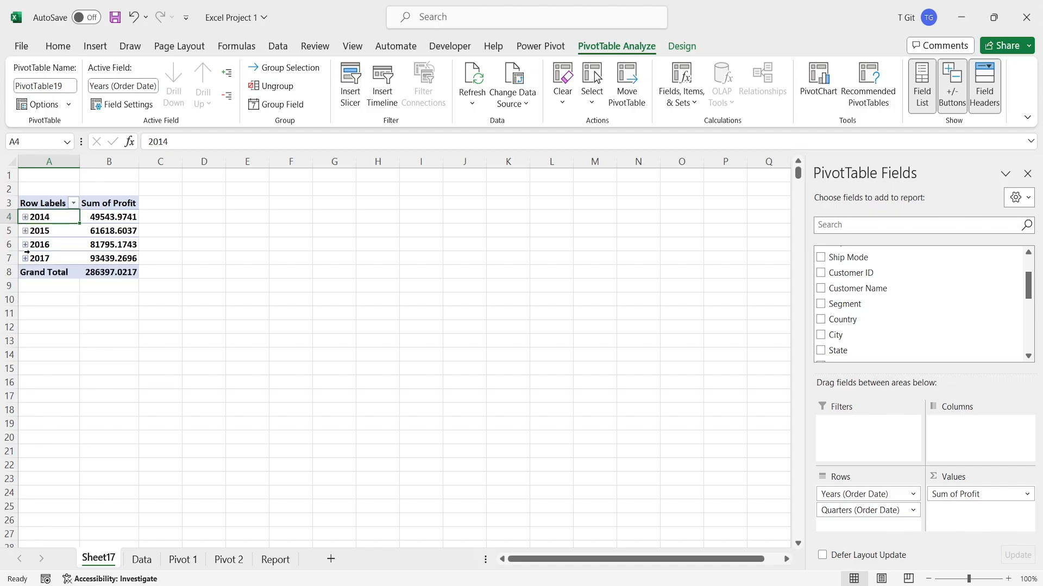
{"action": "left_click", "coordinate": [25, 245]}
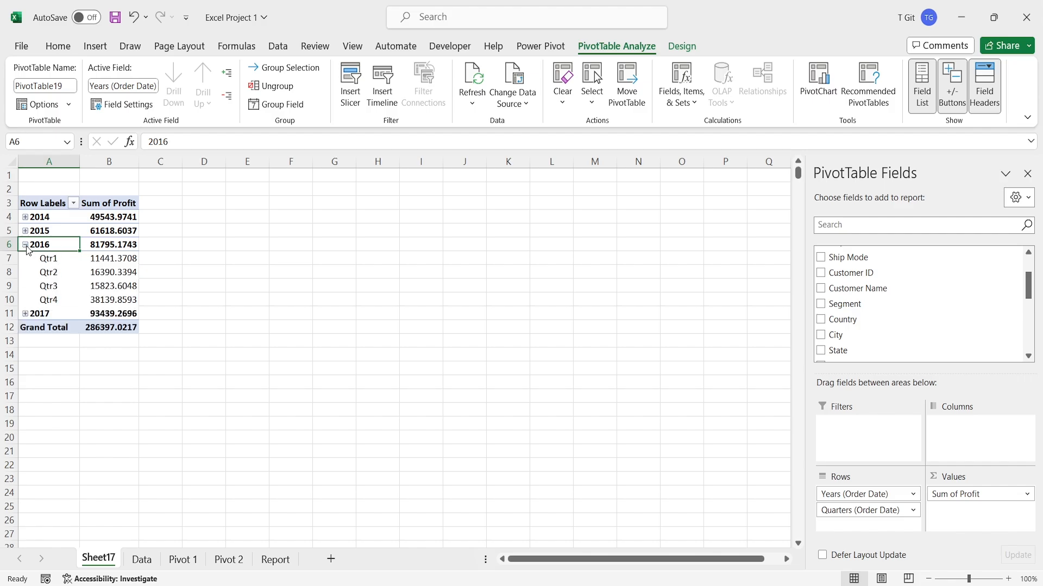
{"action": "left_click", "coordinate": [25, 245]}
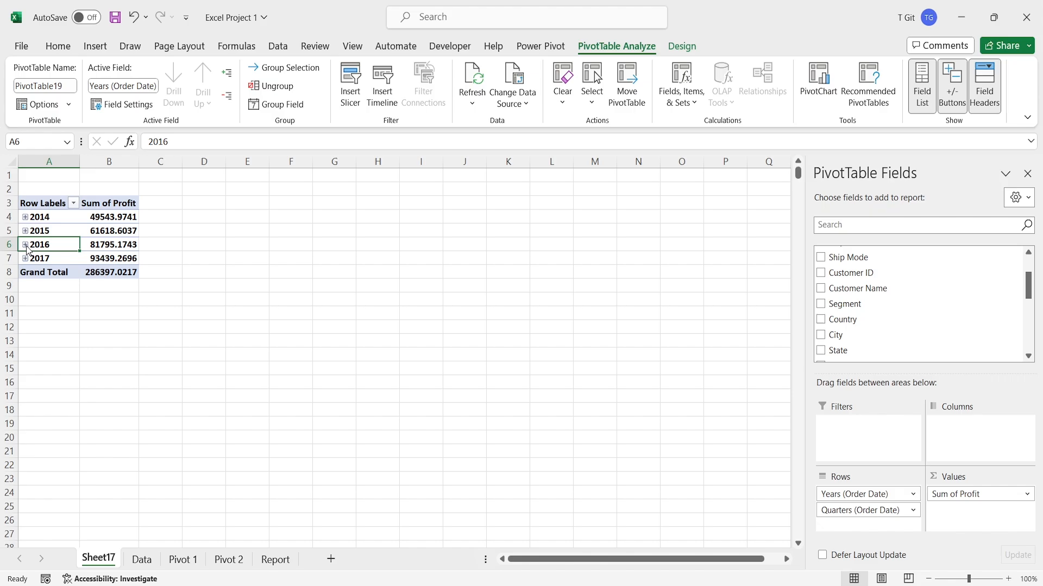
{"action": "left_click", "coordinate": [100, 241]}
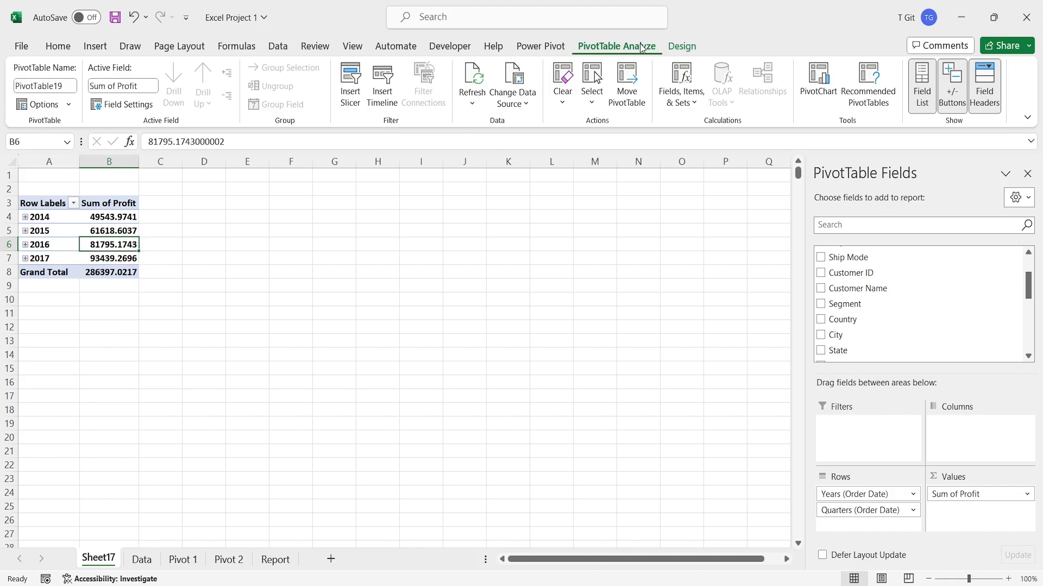
- Insert a bar PivotChart of the yearly profit and place it beside the pivot table
{"action": "left_click", "coordinate": [823, 101]}
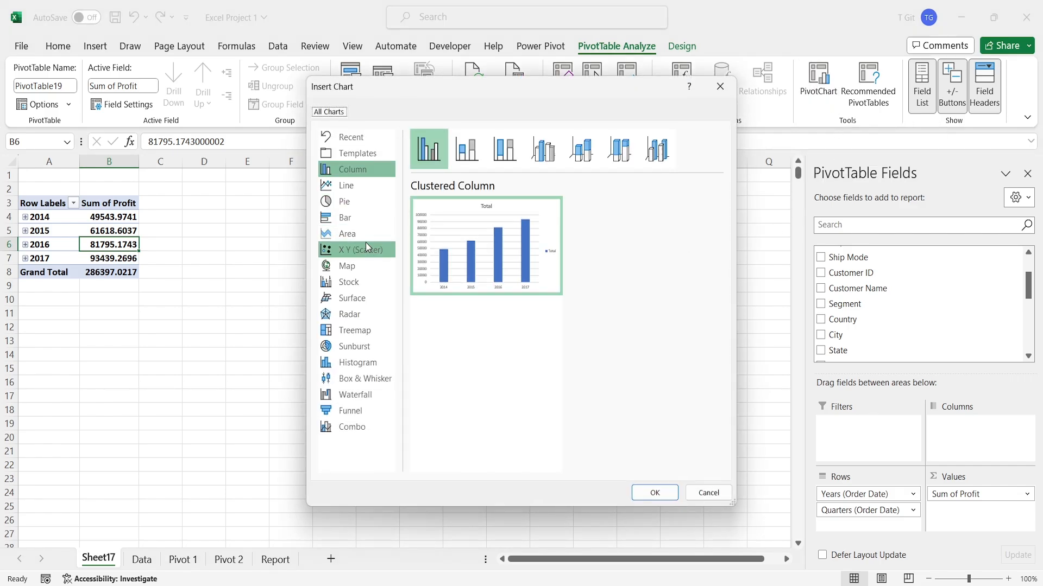
{"action": "left_click", "coordinate": [369, 220]}
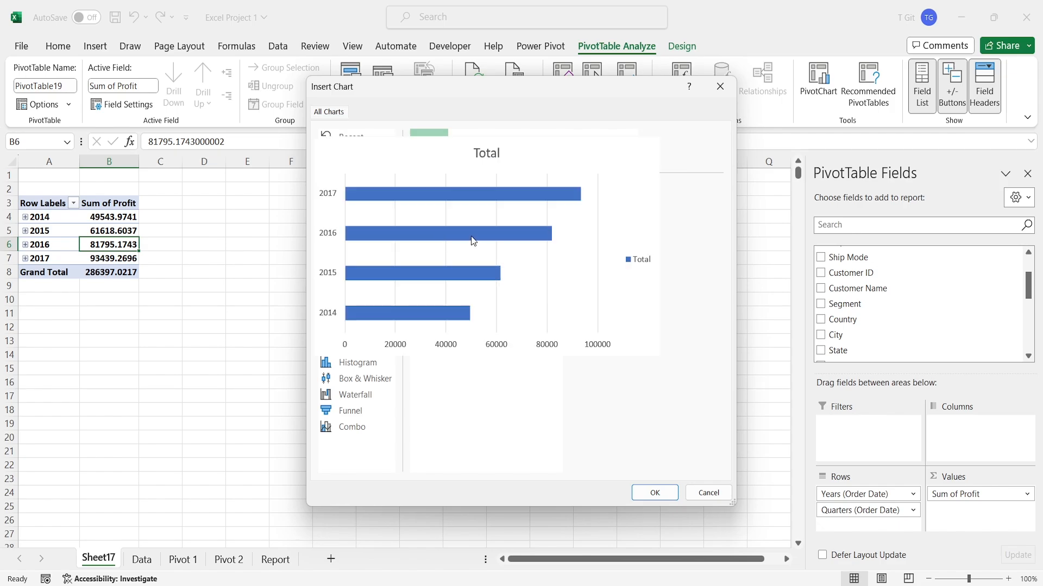
{"action": "left_click", "coordinate": [654, 493]}
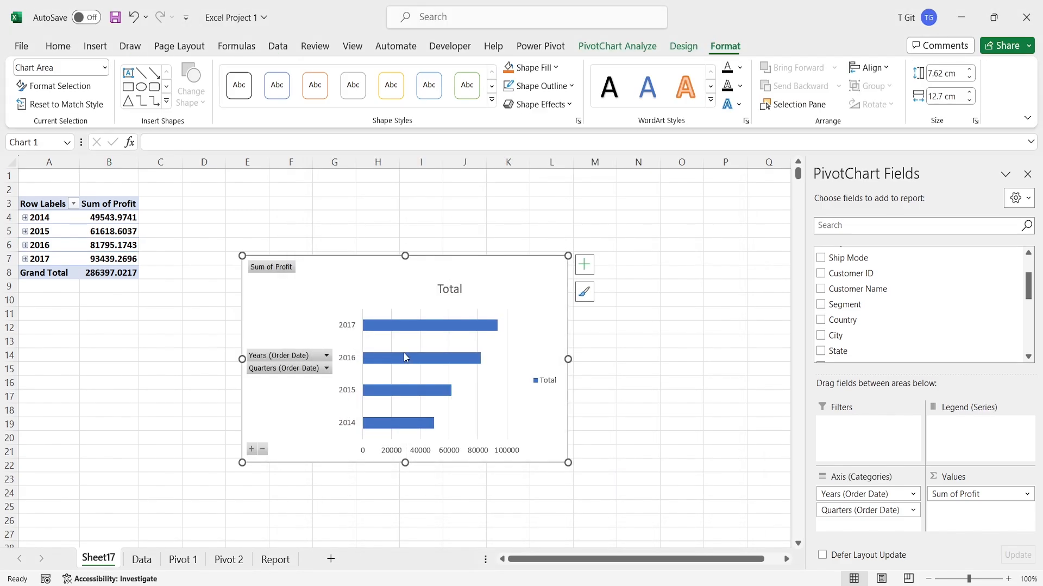
{"action": "left_click_drag", "start_coordinate": [341, 279], "coordinate": [289, 225]}
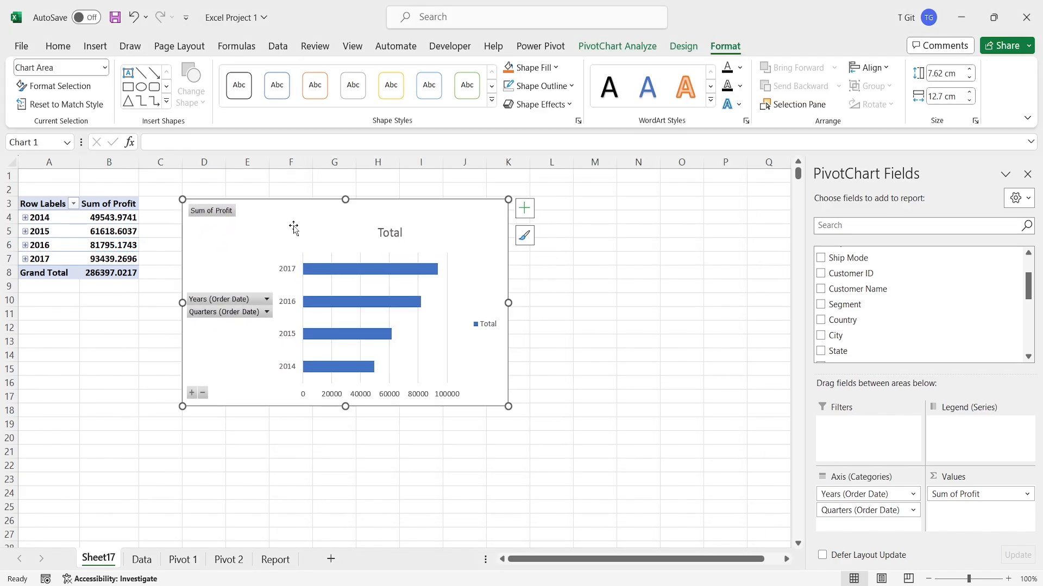
- Hide the value field button and the axis field buttons on the PivotChart
{"action": "right_click", "coordinate": [201, 212]}
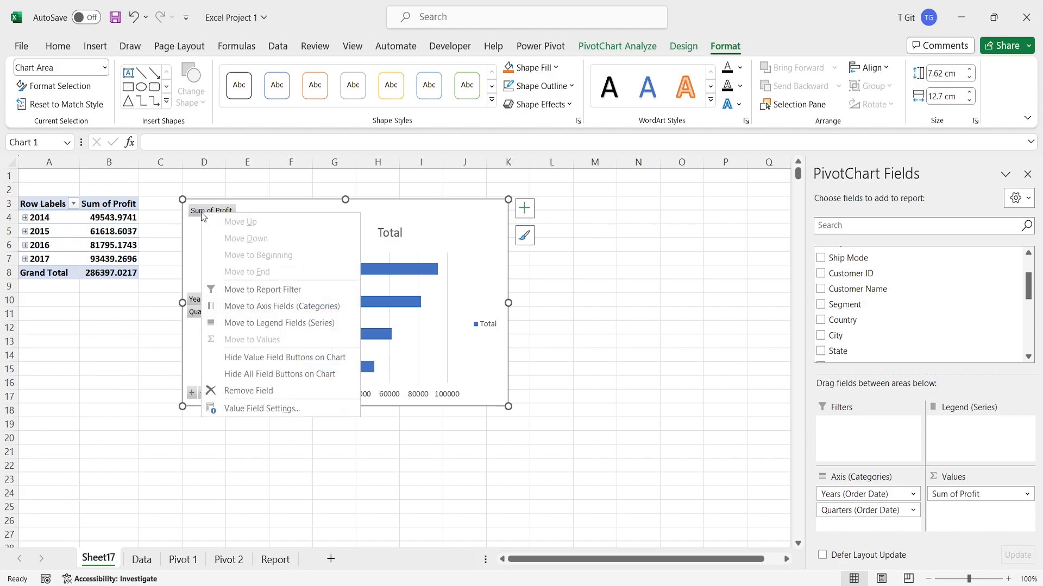
{"action": "left_click", "coordinate": [277, 357]}
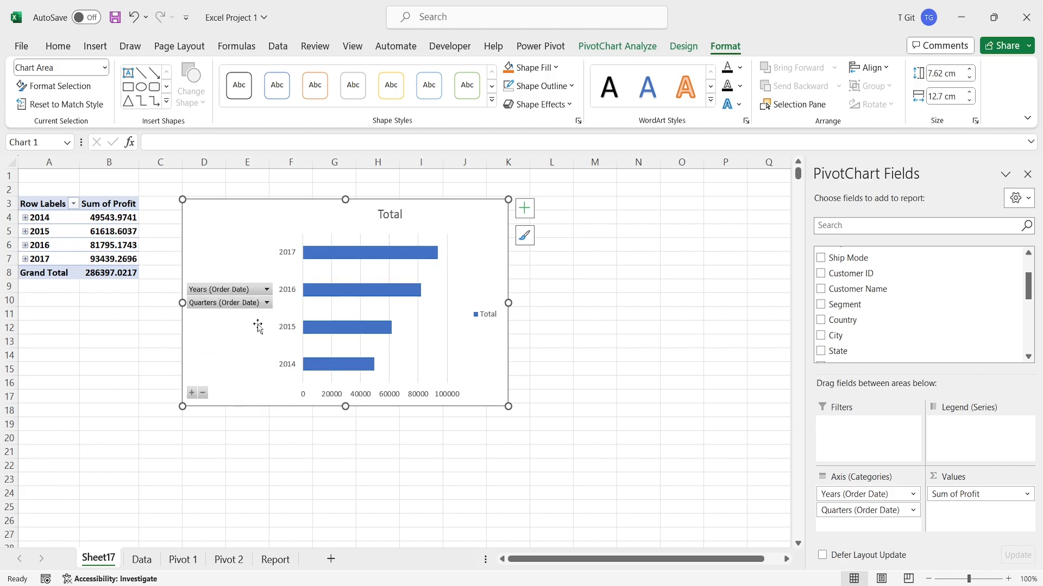
{"action": "right_click", "coordinate": [239, 291]}
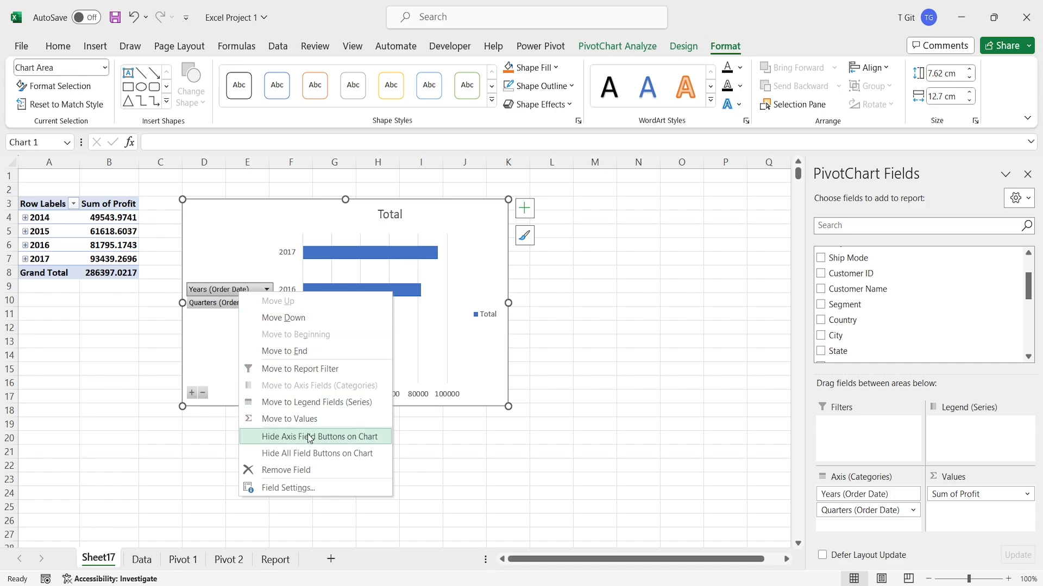
{"action": "left_click", "coordinate": [307, 437]}
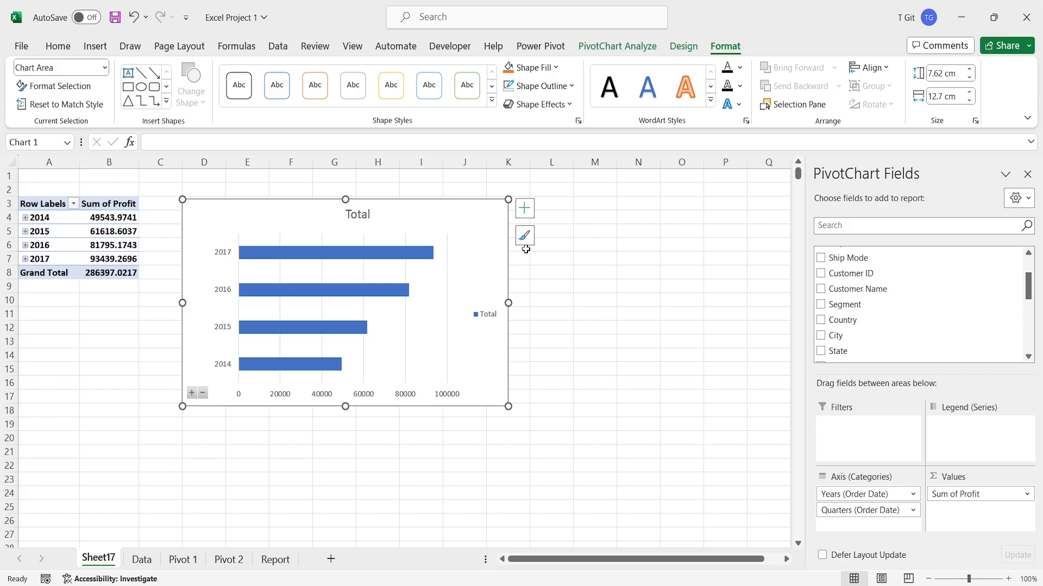
- Remove the chart's legend and gridlines and show data labels on the bars
{"action": "left_click", "coordinate": [524, 208]}
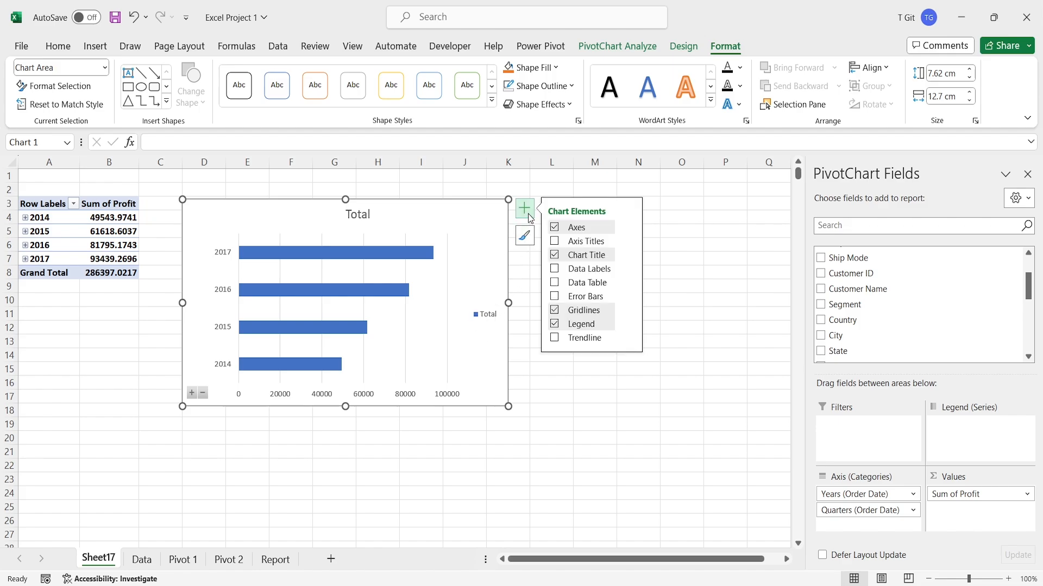
{"action": "left_click", "coordinate": [555, 324]}
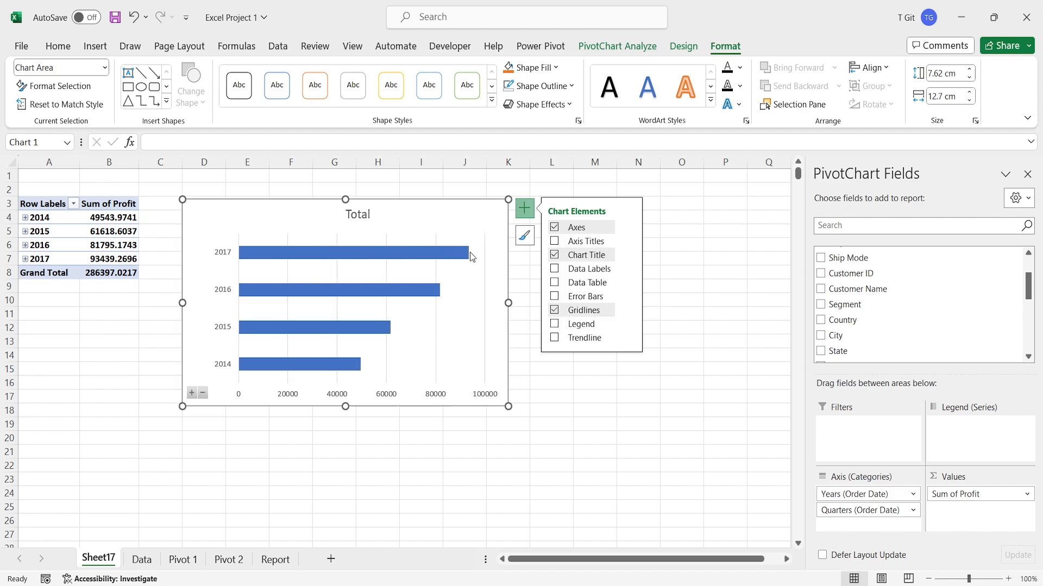
{"action": "left_click", "coordinate": [554, 313]}
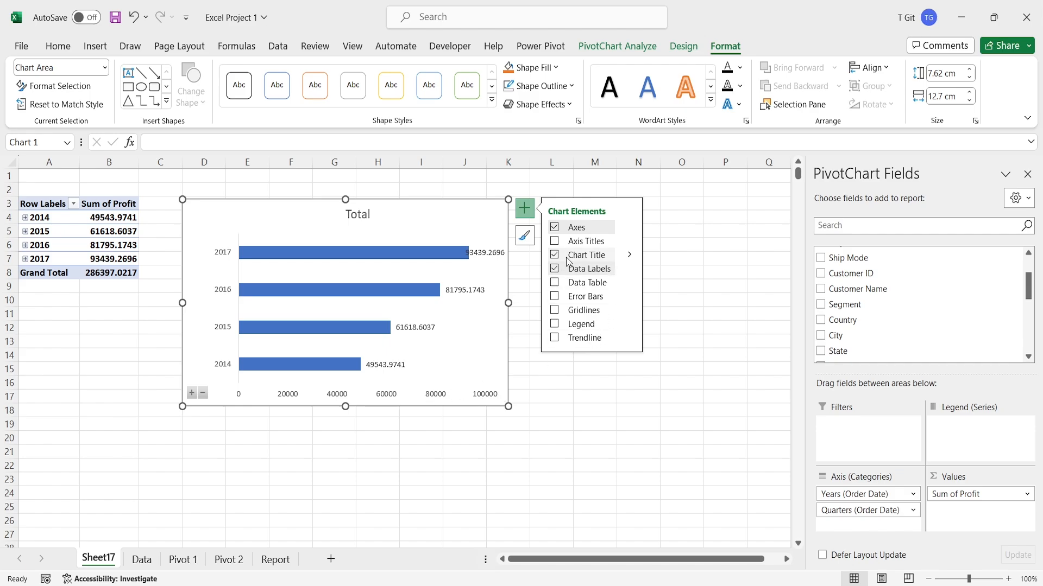
- Hide the primary horizontal axis of the chart
{"action": "left_click", "coordinate": [630, 229]}
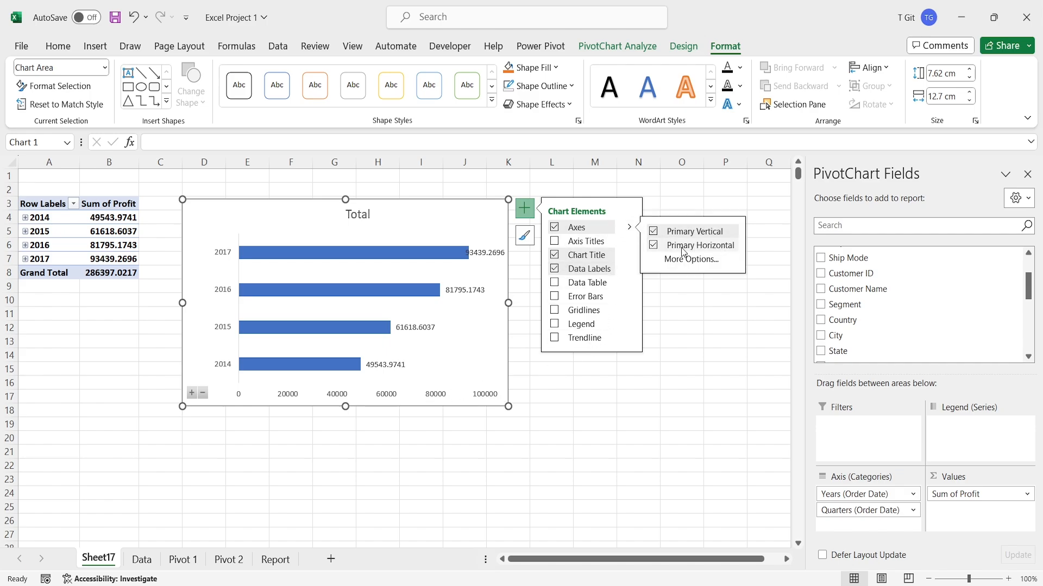
{"action": "left_click", "coordinate": [653, 246]}
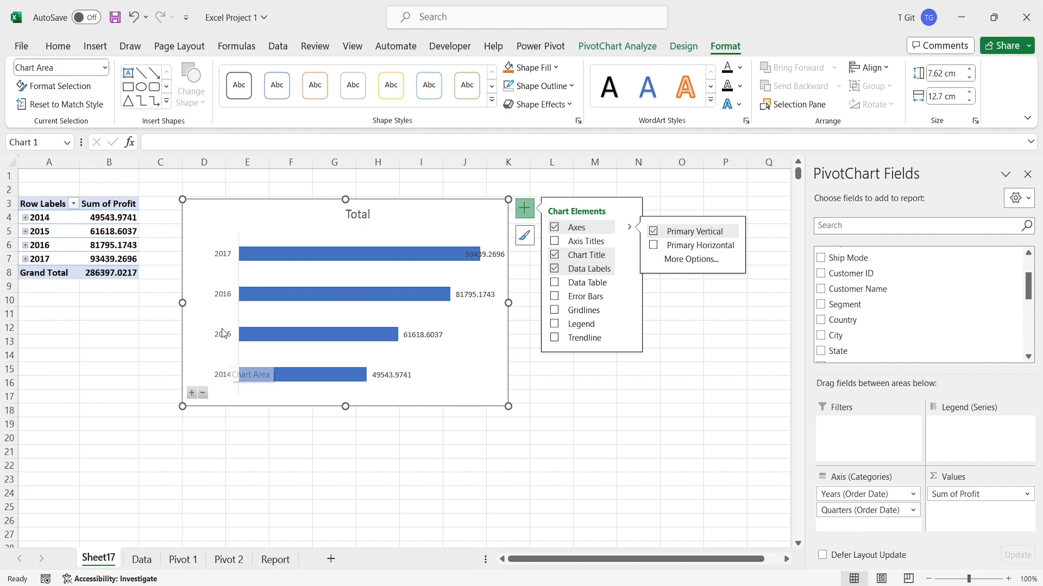
- Remove the outline from the chart's vertical category axis
{"action": "left_click", "coordinate": [227, 260]}
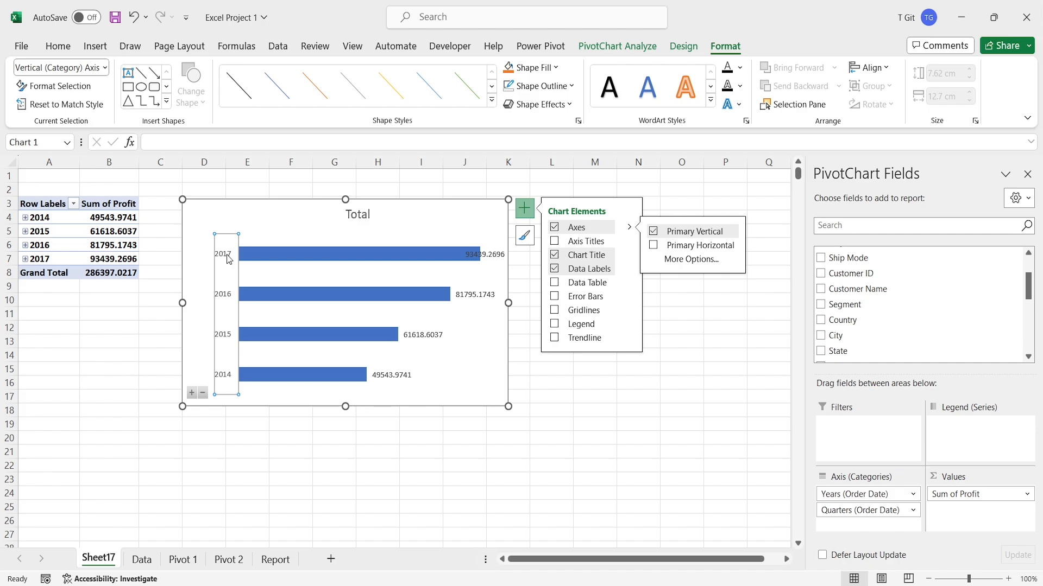
{"action": "left_click", "coordinate": [163, 273]}
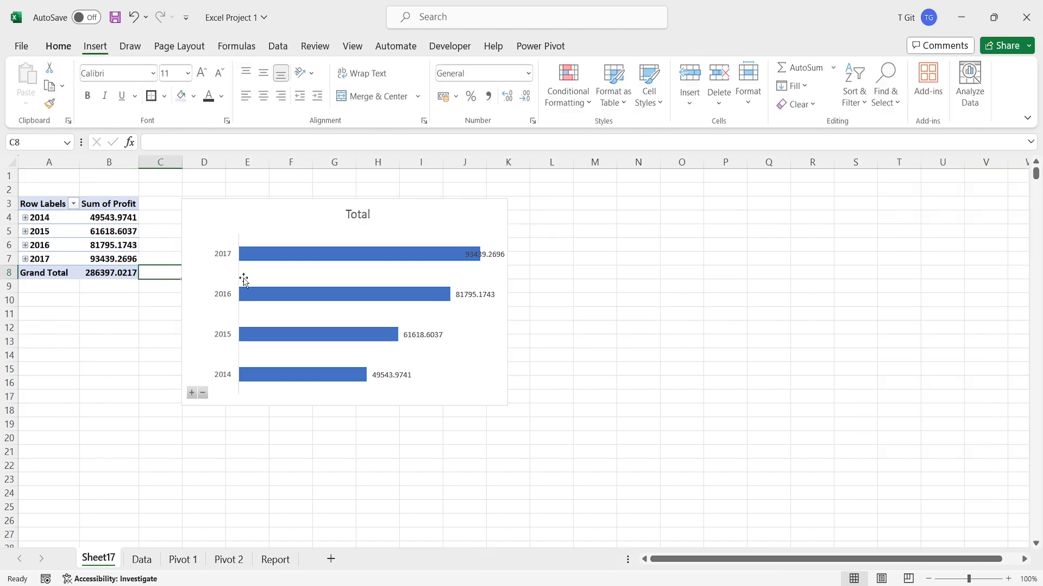
{"action": "right_click", "coordinate": [229, 244]}
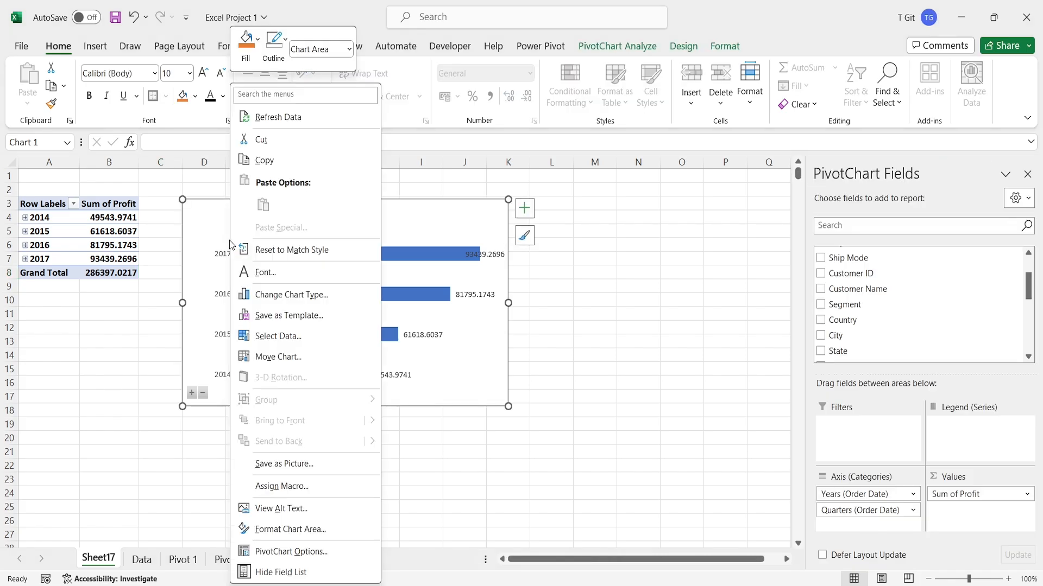
{"action": "left_click", "coordinate": [221, 250]}
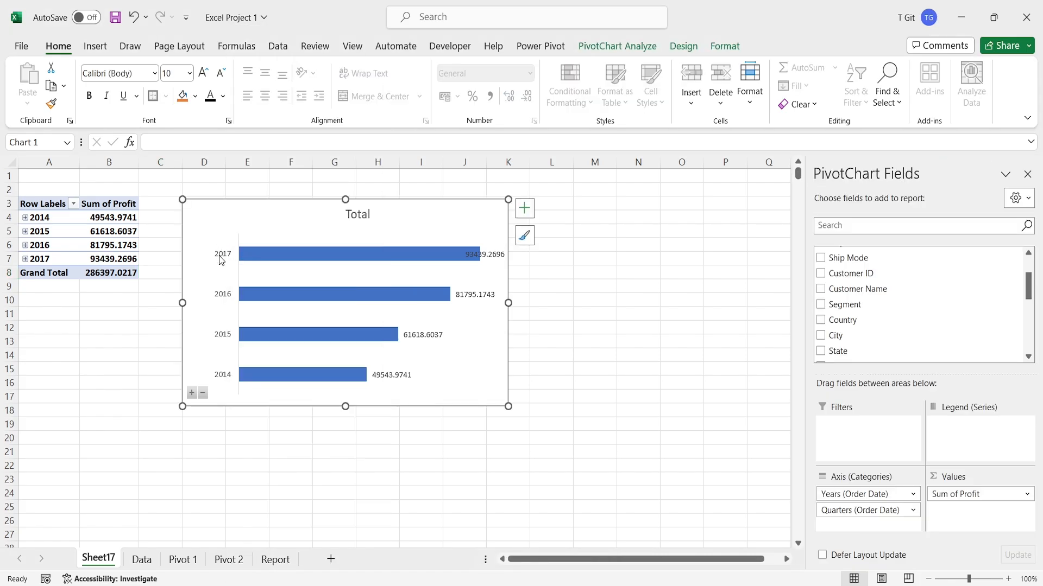
{"action": "left_click", "coordinate": [222, 255]}
{"action": "right_click", "coordinate": [222, 255]}
{"action": "left_click", "coordinate": [268, 232]}
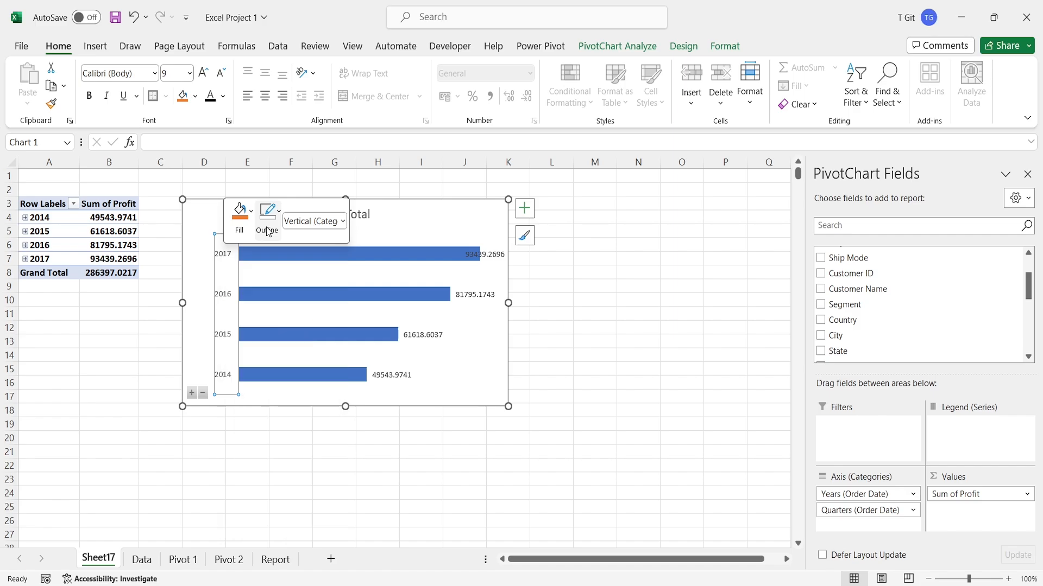
{"action": "left_click", "coordinate": [300, 412]}
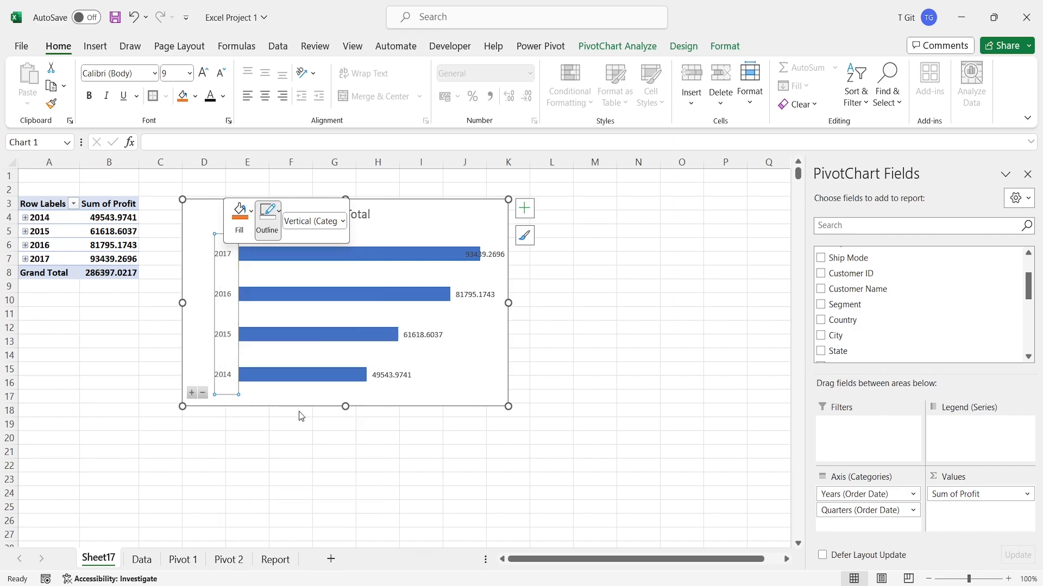
{"action": "left_click", "coordinate": [606, 351]}
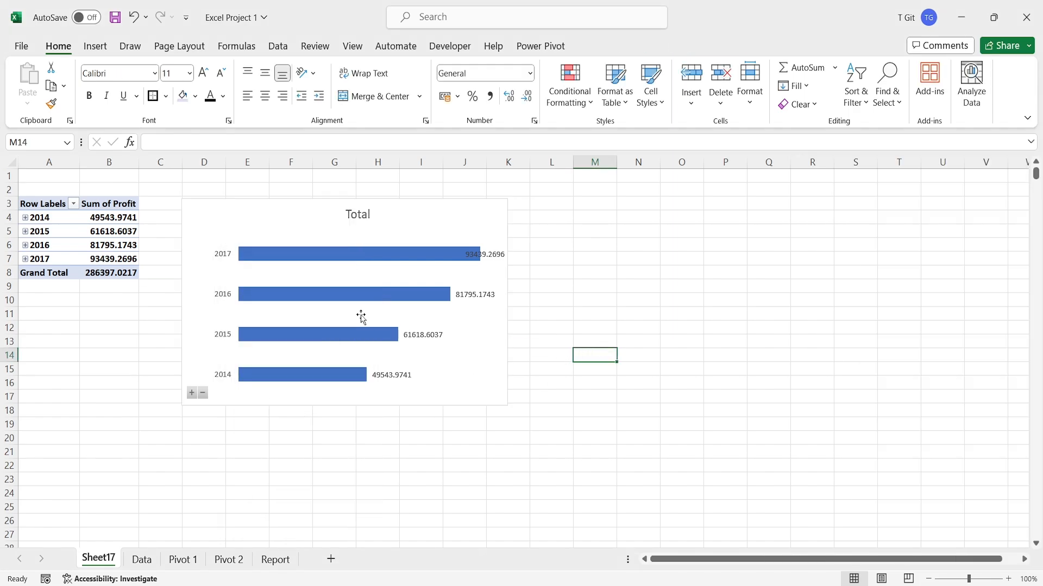
- Widen the chart to the right and shift its plot area up and left so the data labels clear the bars
{"action": "left_click", "coordinate": [207, 392]}
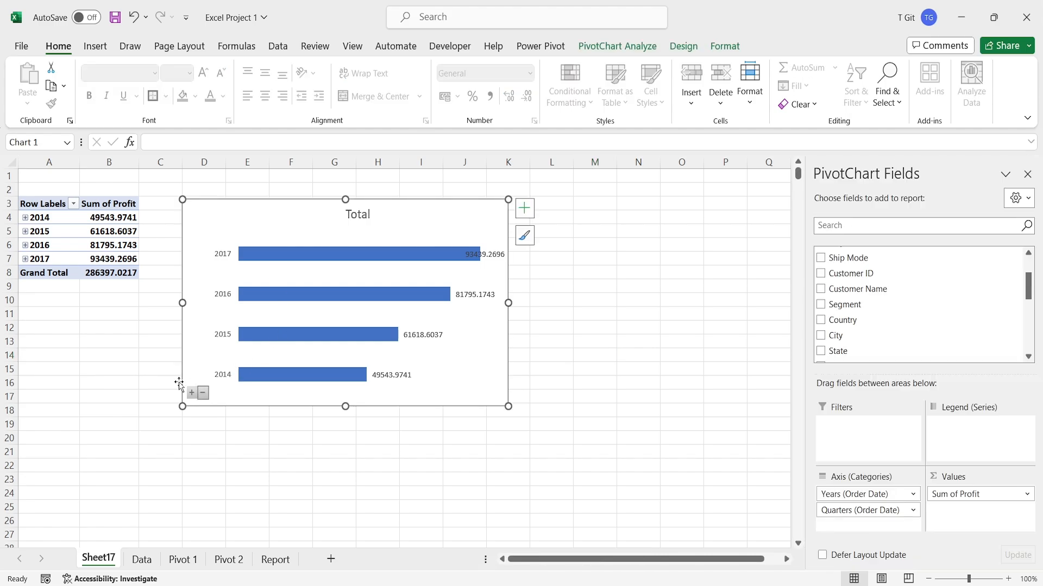
{"action": "left_click", "coordinate": [176, 384]}
{"action": "left_click", "coordinate": [198, 322]}
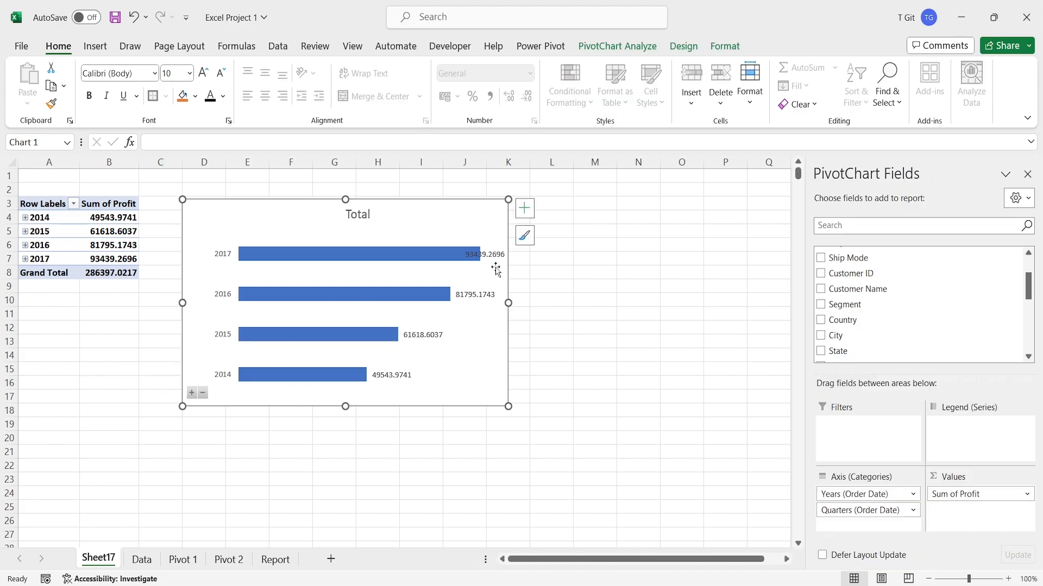
{"action": "left_click_drag", "start_coordinate": [508, 303], "coordinate": [541, 305]}
{"action": "left_click", "coordinate": [504, 349]}
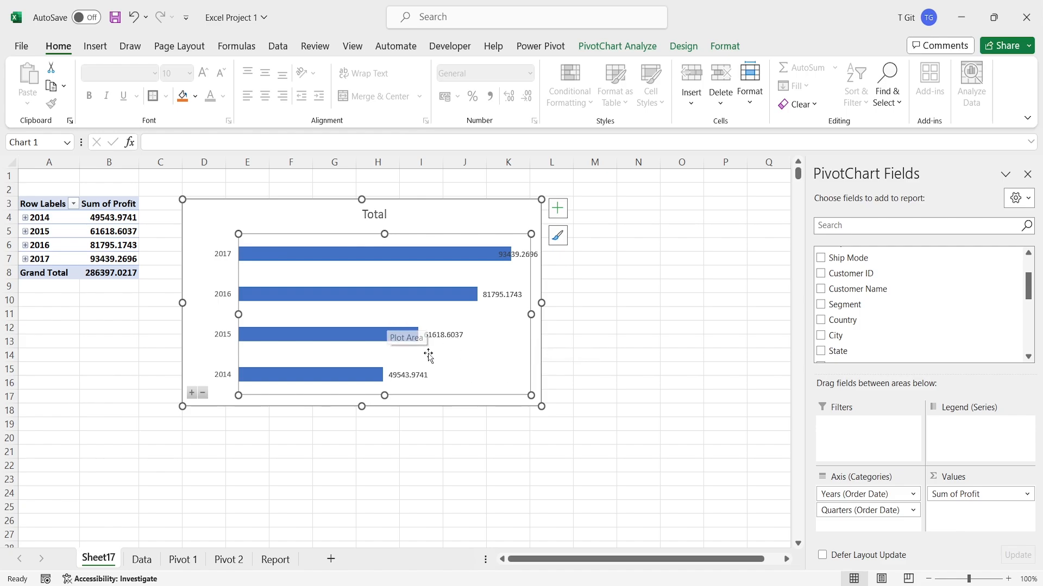
{"action": "left_click_drag", "start_coordinate": [389, 331], "coordinate": [381, 341]}
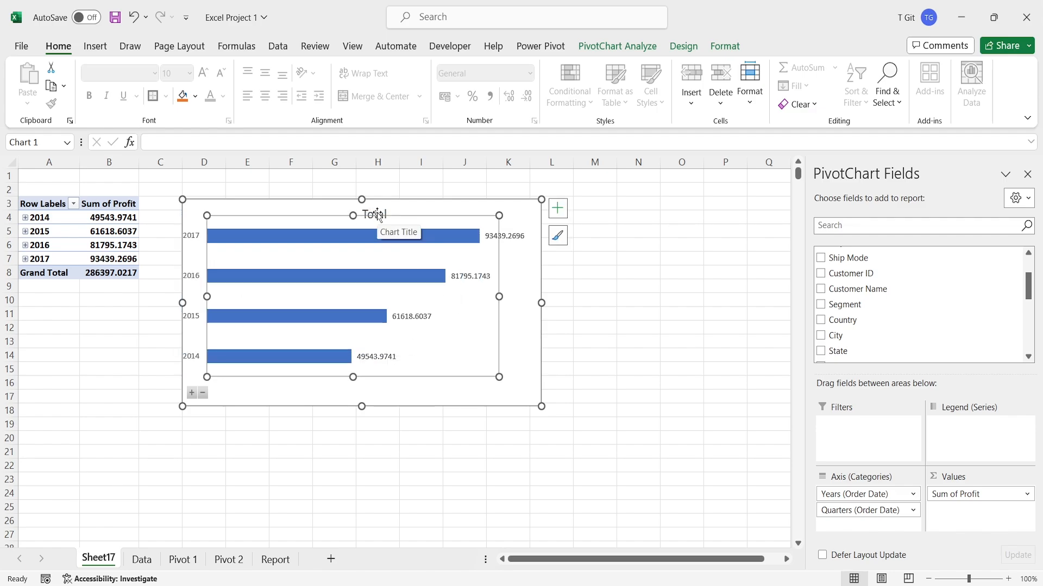
- Move the chart title into the empty space below the bars and select its text
{"action": "left_click_drag", "start_coordinate": [376, 216], "coordinate": [341, 213]}
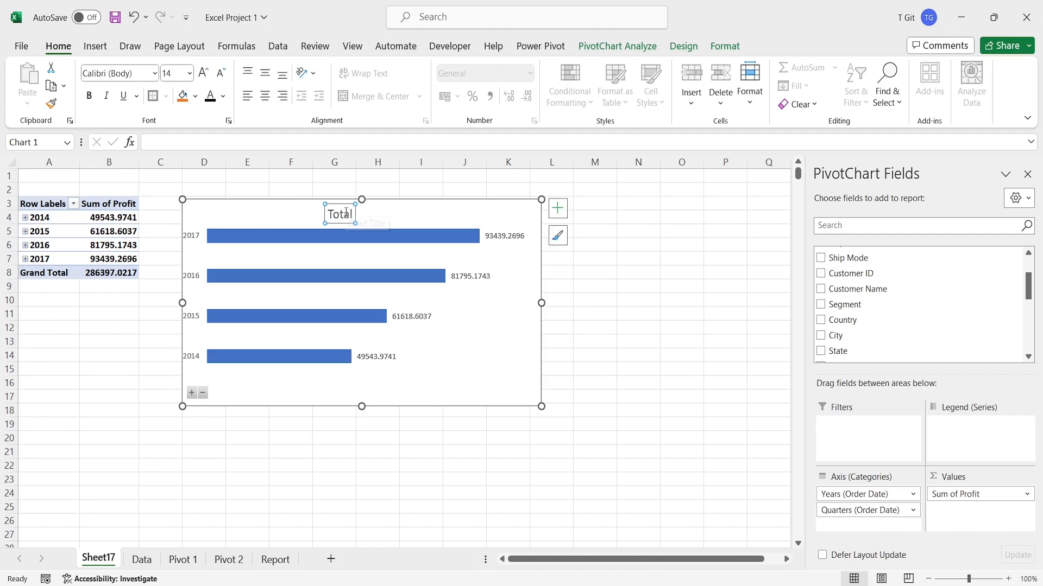
{"action": "double_click", "coordinate": [347, 216]}
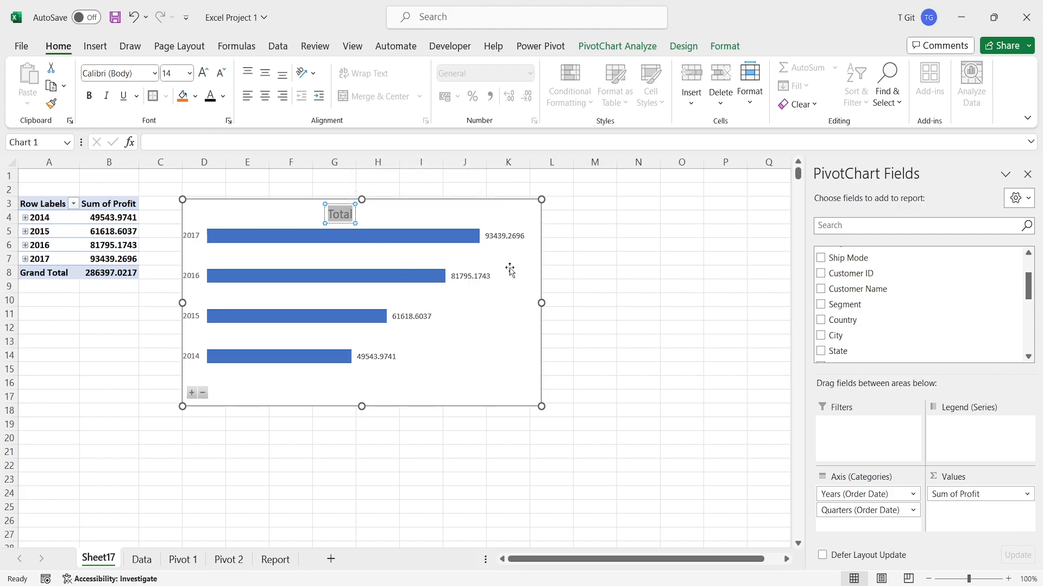
{"action": "left_click", "coordinate": [609, 249]}
{"action": "left_click", "coordinate": [342, 213]}
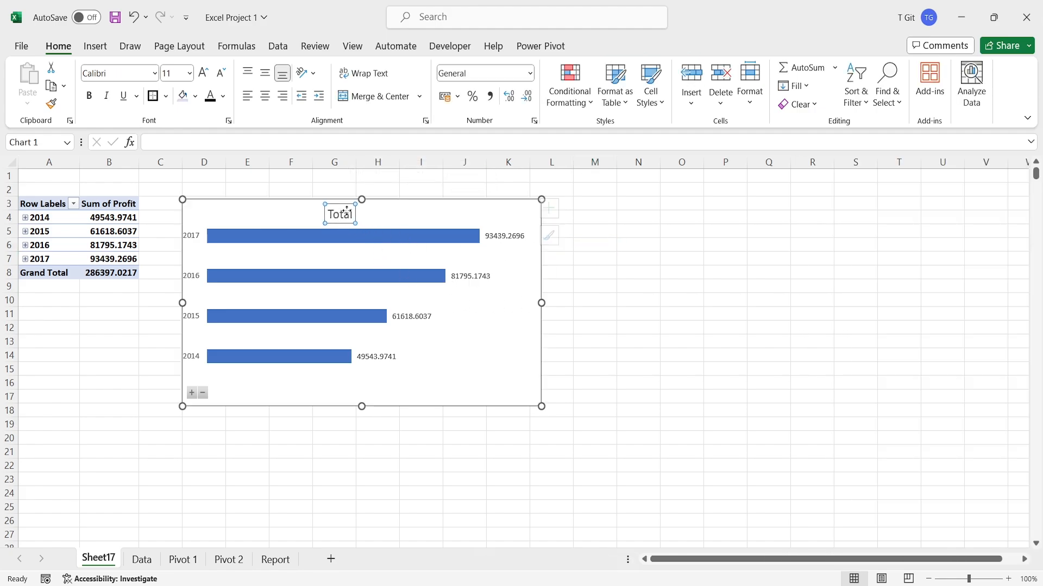
{"action": "left_click_drag", "start_coordinate": [342, 213], "coordinate": [422, 384]}
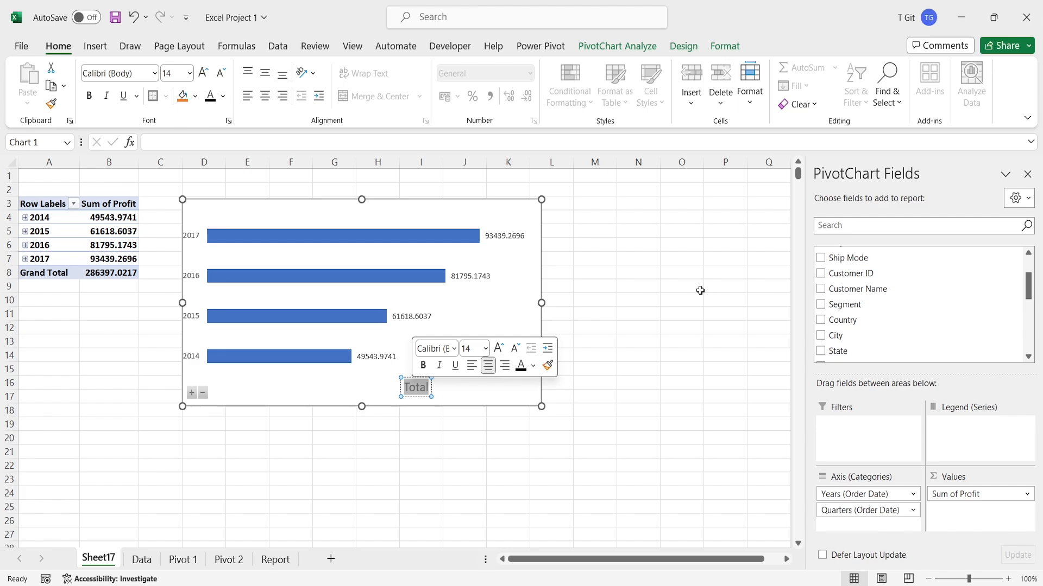
- Rename the chart title as Profit By Year/Quarter
{"action": "type", "text": "Profi"}
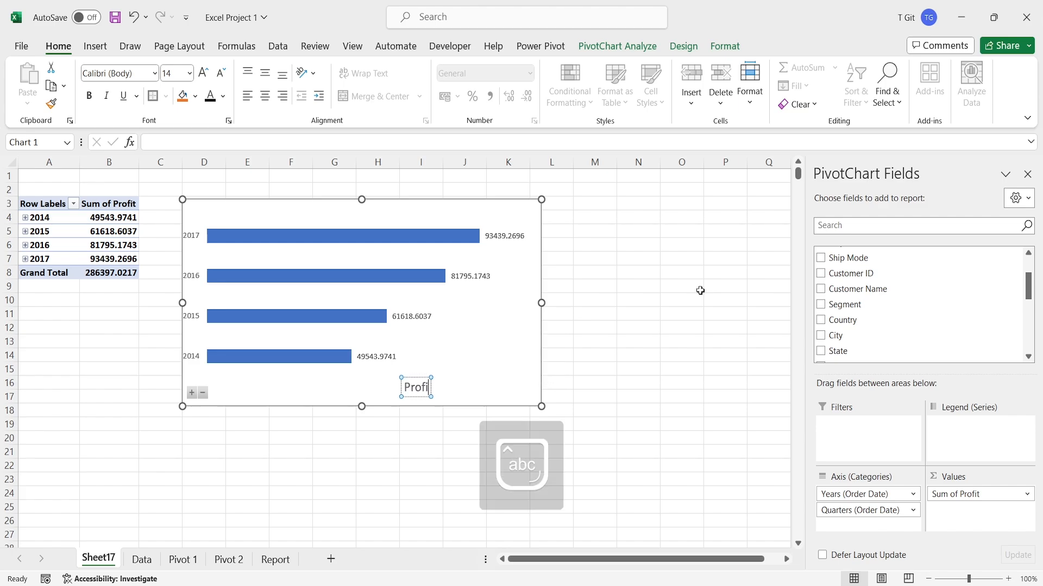
{"action": "type", "text": "t By"}
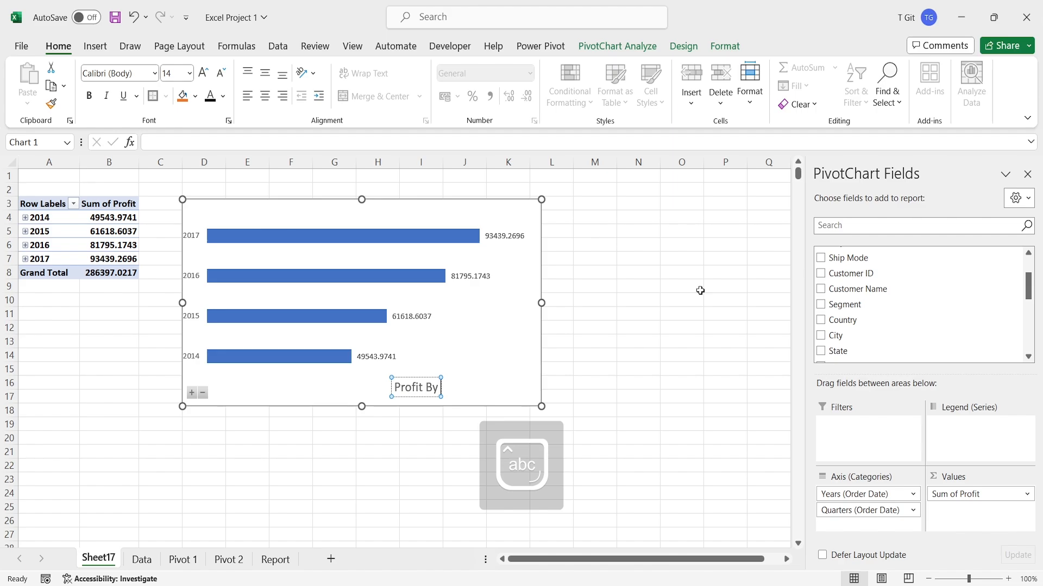
{"action": "type", "text": " Year/"}
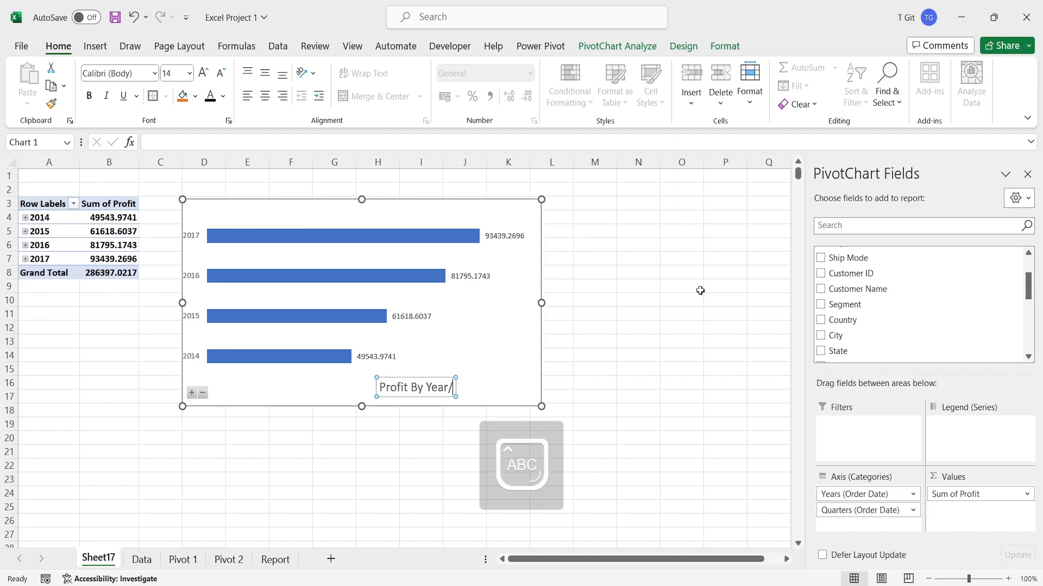
{"action": "type", "text": "Quarter"}
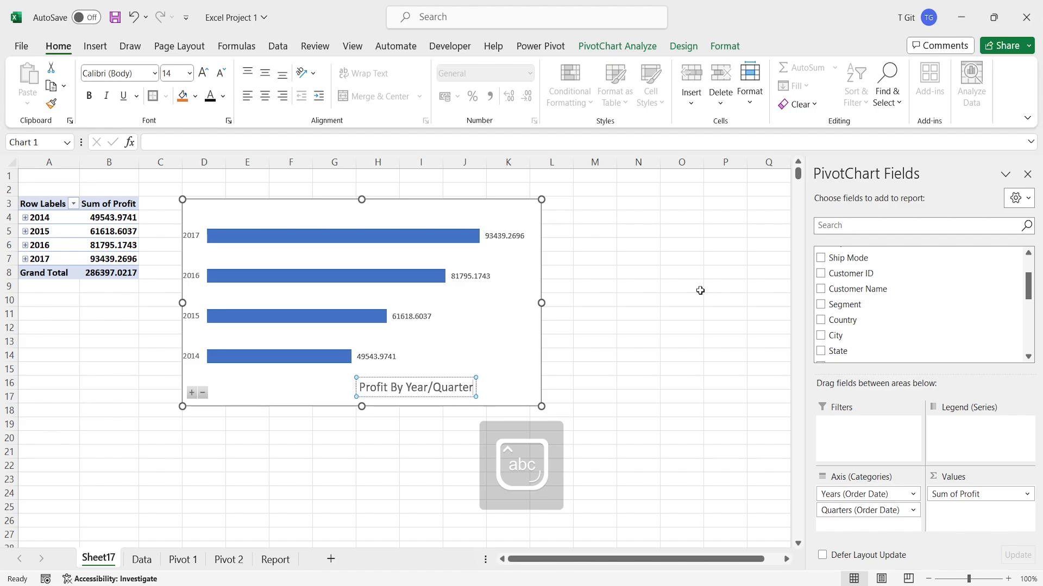
{"action": "left_click", "coordinate": [638, 383]}
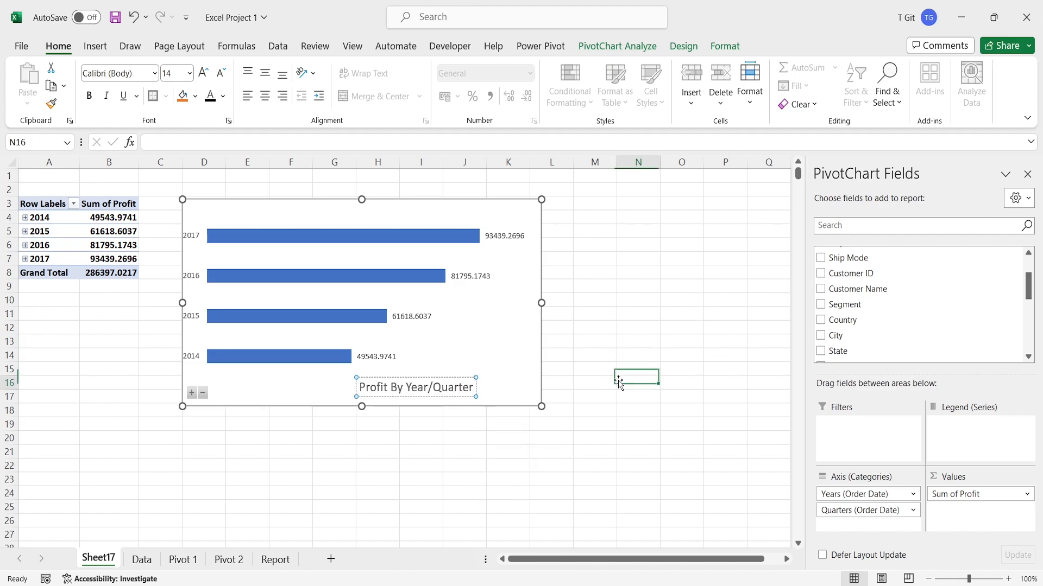
- Move the chart title to the chart's lower-right corner and make its text bold and underlined
{"action": "left_click", "coordinate": [456, 391]}
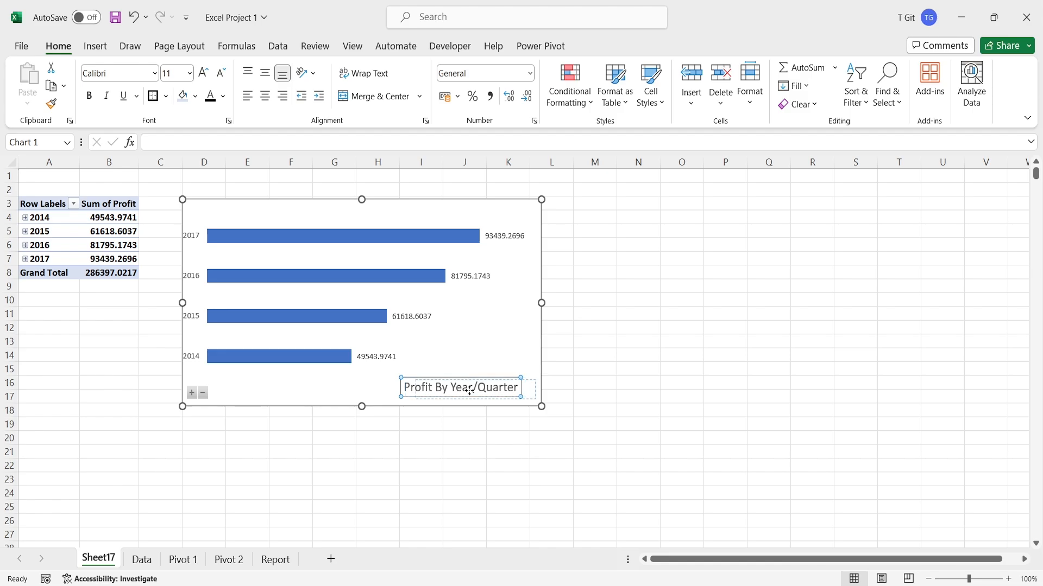
{"action": "triple_click", "coordinate": [467, 390]}
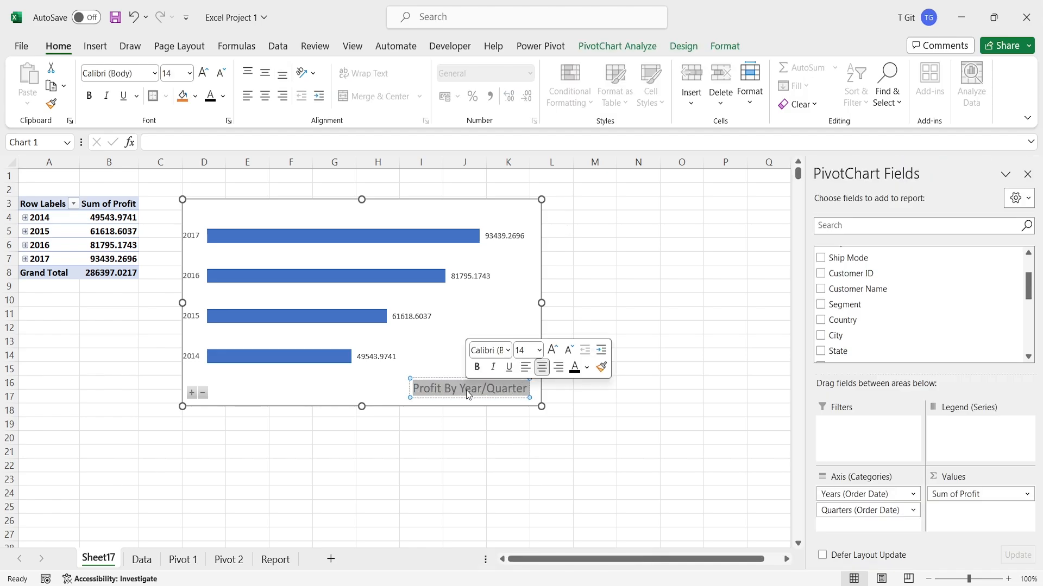
{"action": "left_click", "coordinate": [477, 368]}
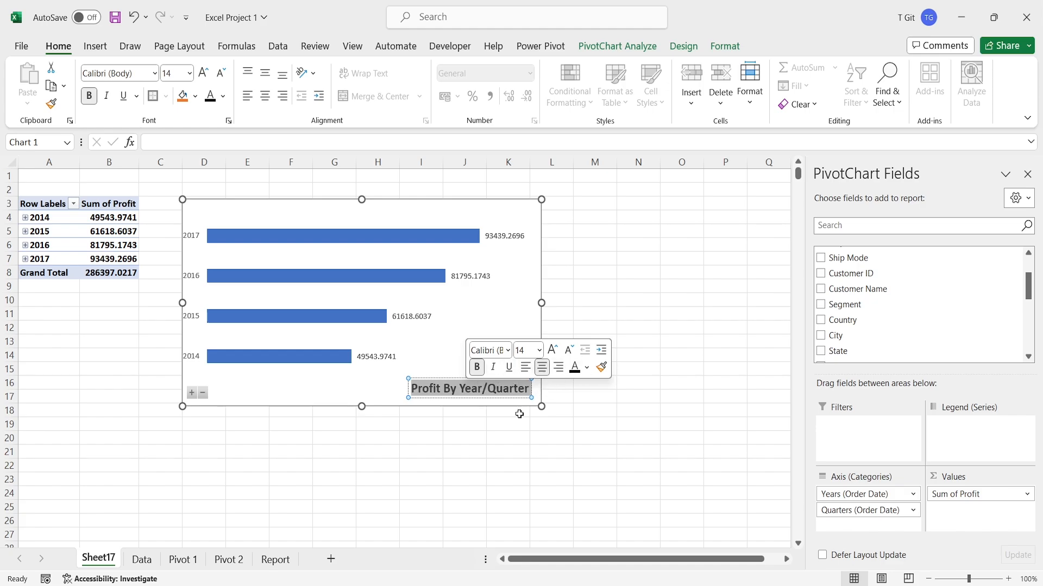
{"action": "left_click", "coordinate": [509, 368]}
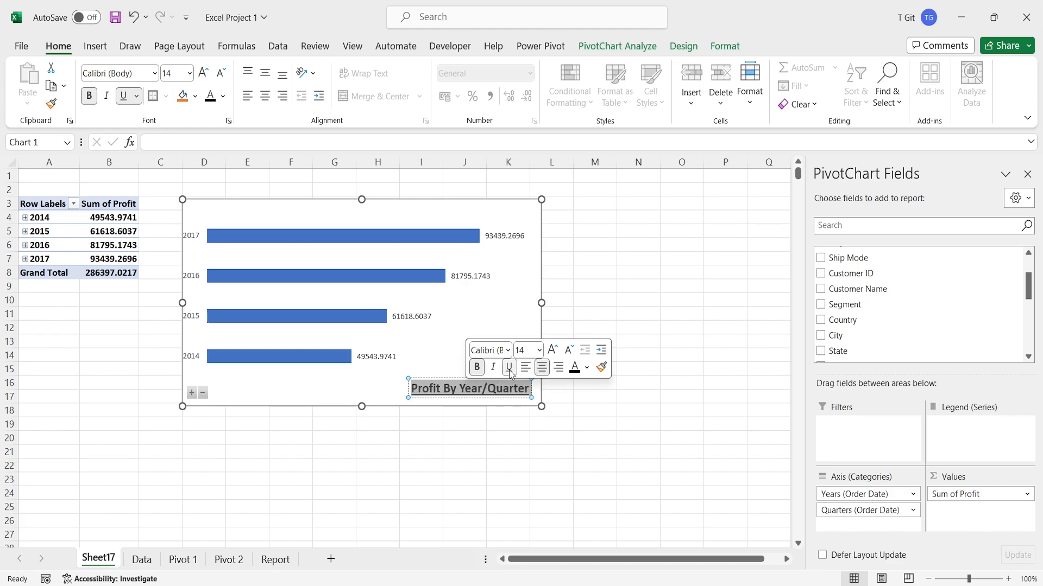
{"action": "left_click", "coordinate": [571, 389]}
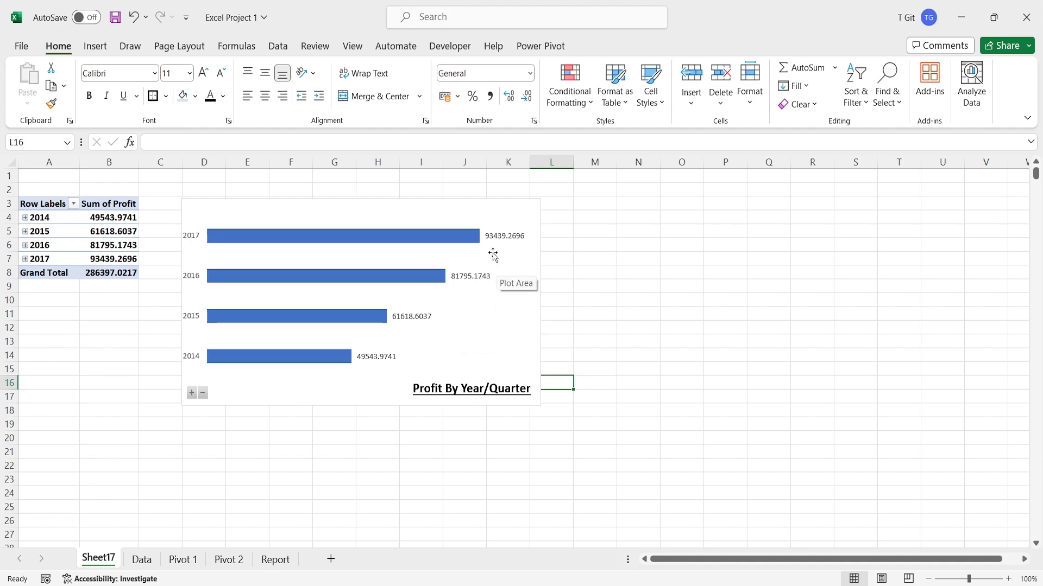
- Shift the chart's plot area slightly right and up within the chart area
{"action": "left_click", "coordinate": [407, 263]}
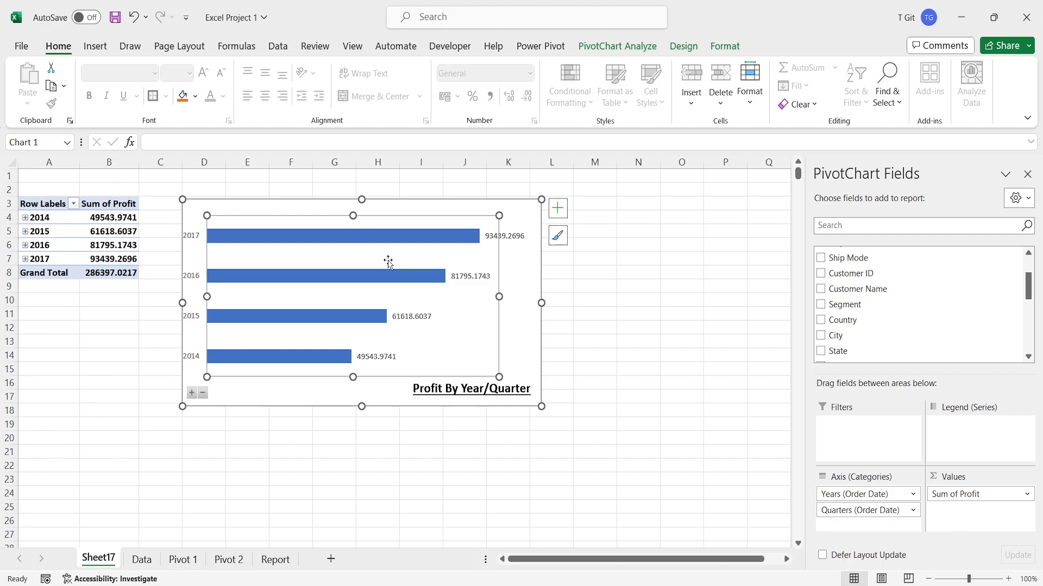
{"action": "left_click_drag", "start_coordinate": [388, 261], "coordinate": [464, 253]}
{"action": "left_click", "coordinate": [549, 275]}
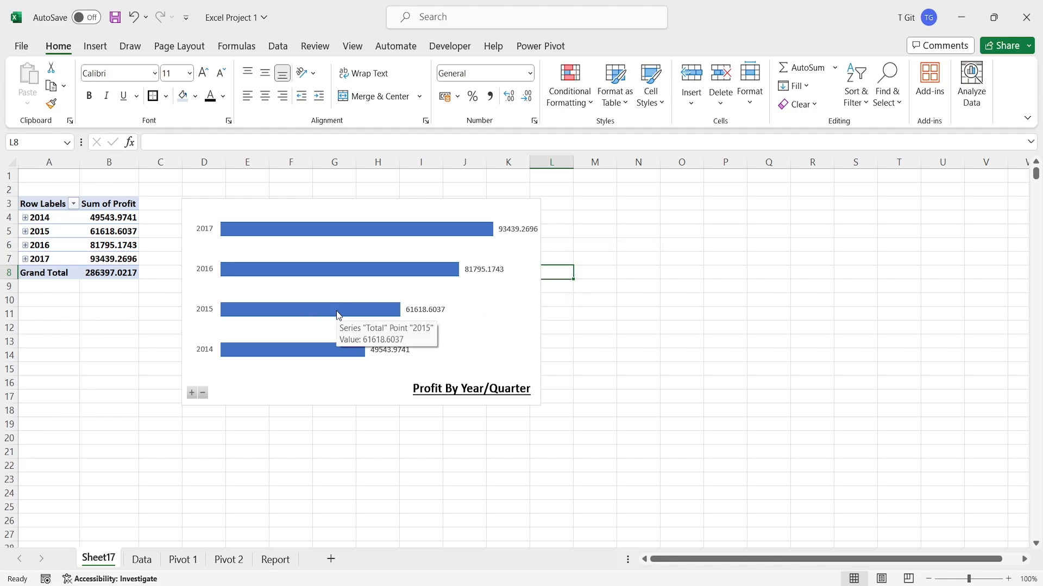
- Make the year labels on the vertical axis bold and set their font size to 8
{"action": "left_click", "coordinate": [202, 234]}
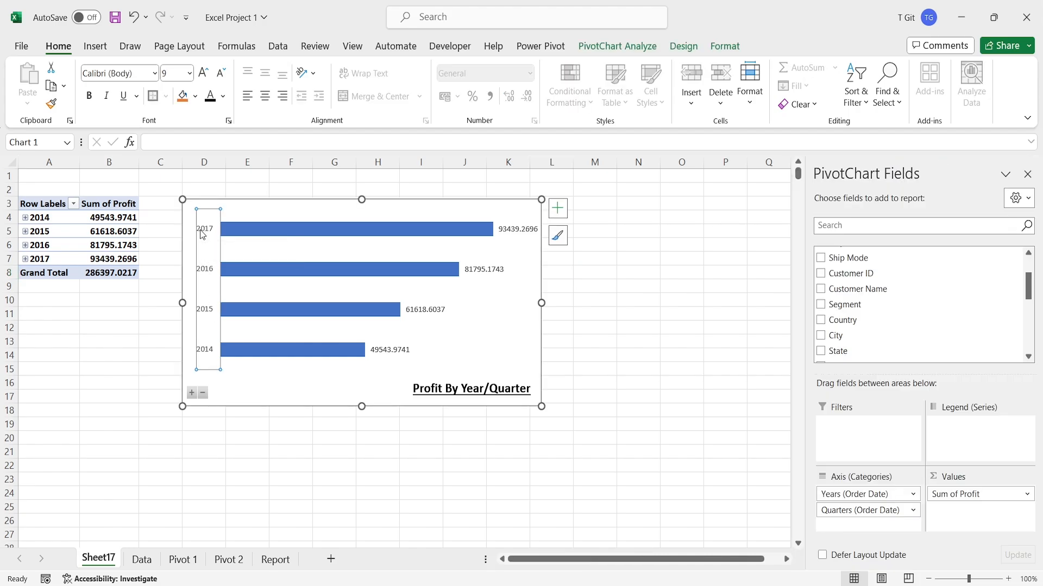
{"action": "left_click", "coordinate": [91, 101]}
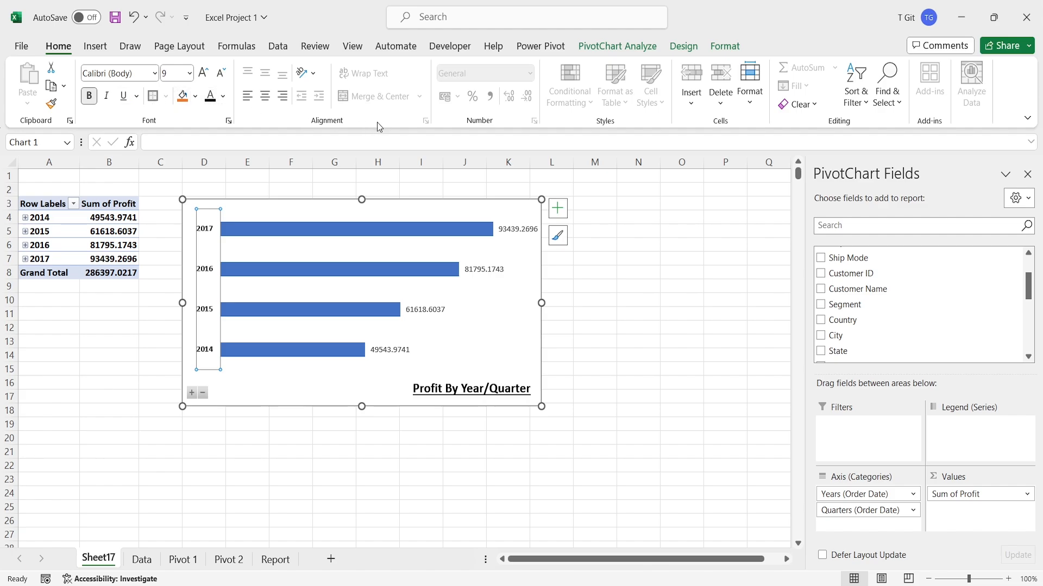
{"action": "left_click", "coordinate": [190, 73]}
{"action": "left_click", "coordinate": [185, 92]}
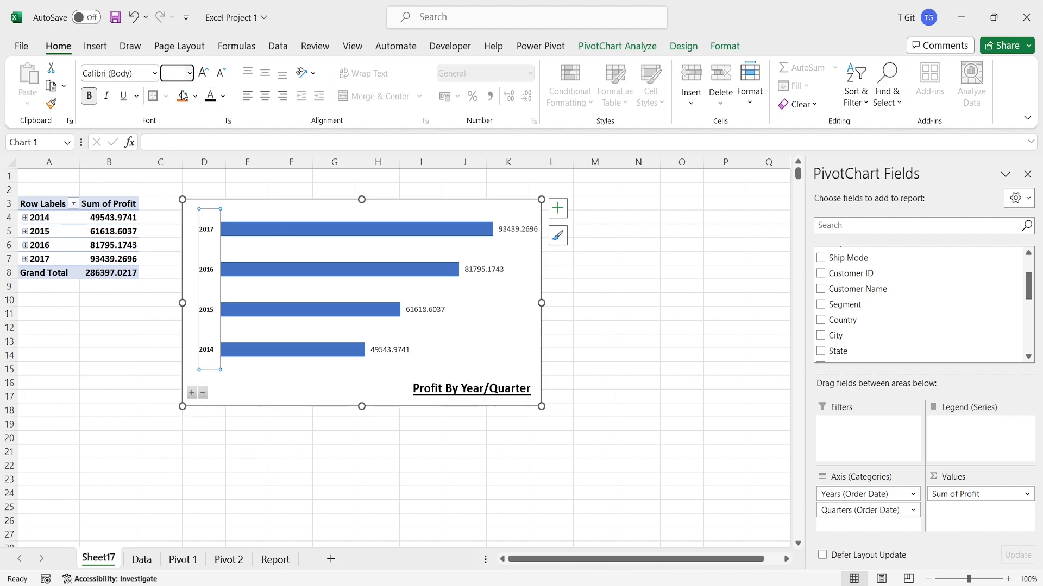
{"action": "left_click", "coordinate": [576, 299]}
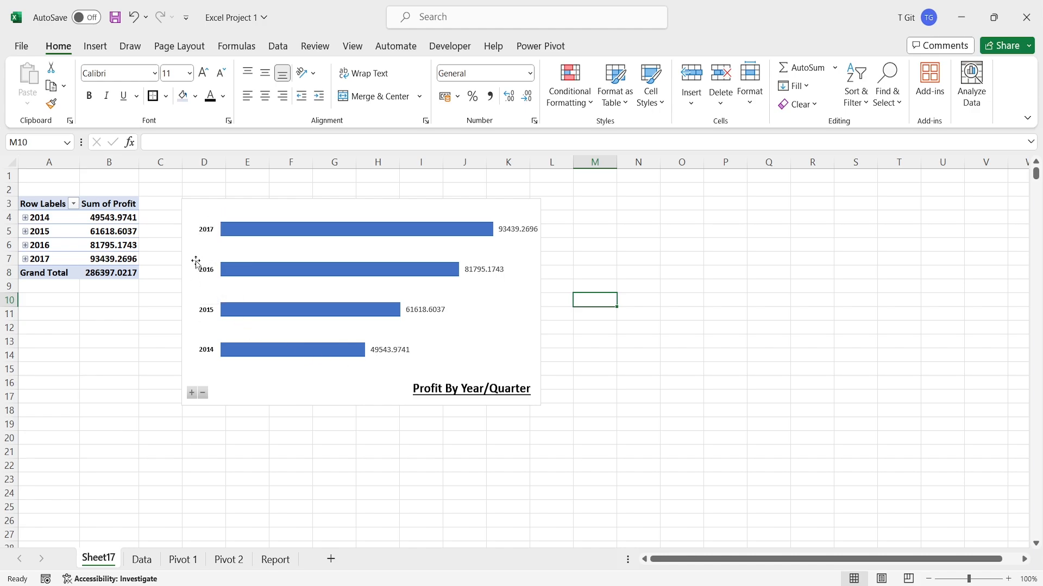
- Copy the year labels' formatting onto the bars' data labels with Format Painter
{"action": "left_click", "coordinate": [206, 236]}
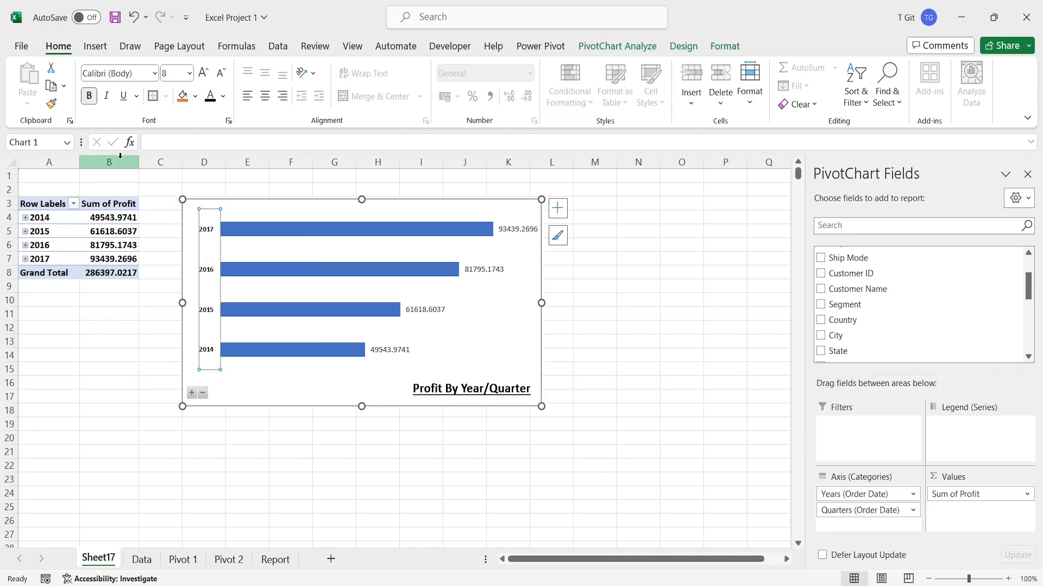
{"action": "left_click", "coordinate": [51, 103]}
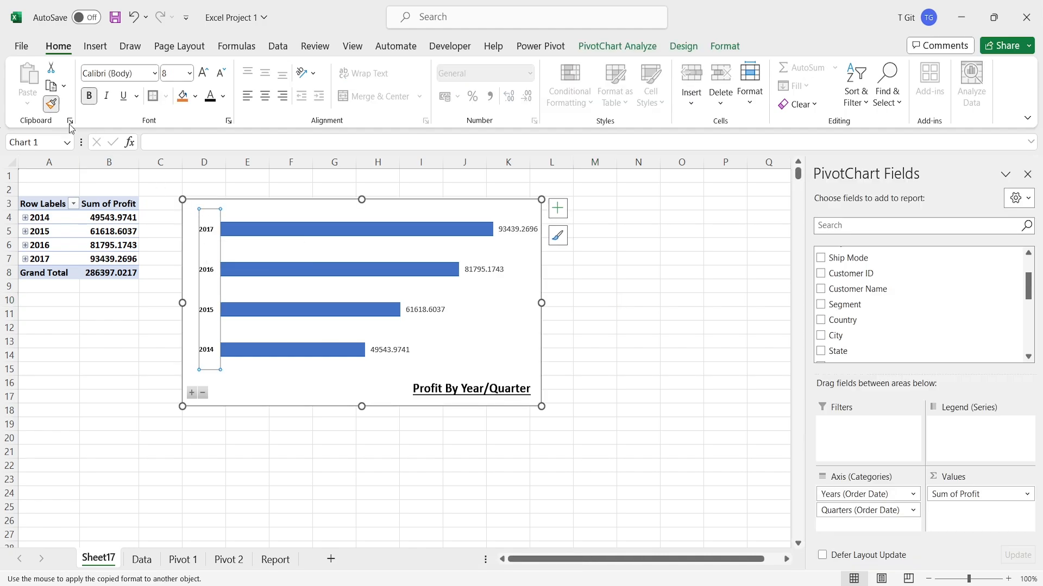
{"action": "left_click", "coordinate": [519, 233]}
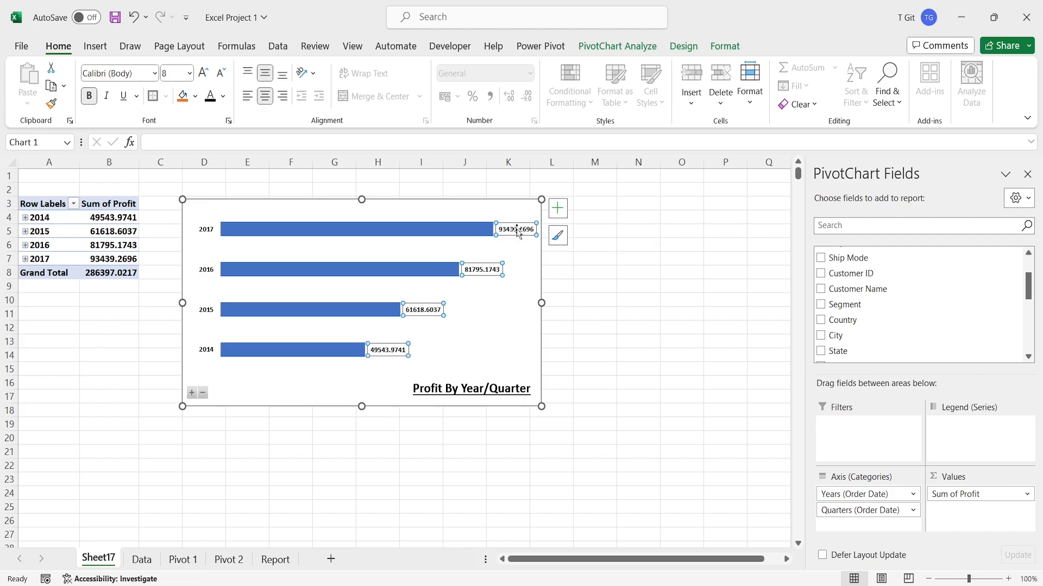
{"action": "left_click", "coordinate": [568, 290]}
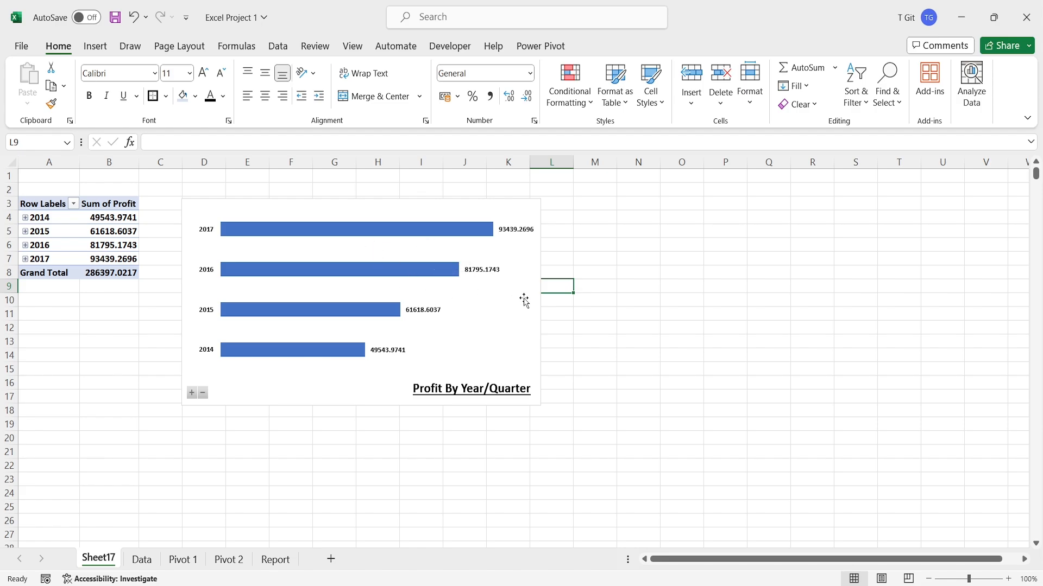
- Change the chart's colours to the monochromatic gold palette
{"action": "left_click", "coordinate": [520, 337]}
{"action": "left_click", "coordinate": [685, 48]}
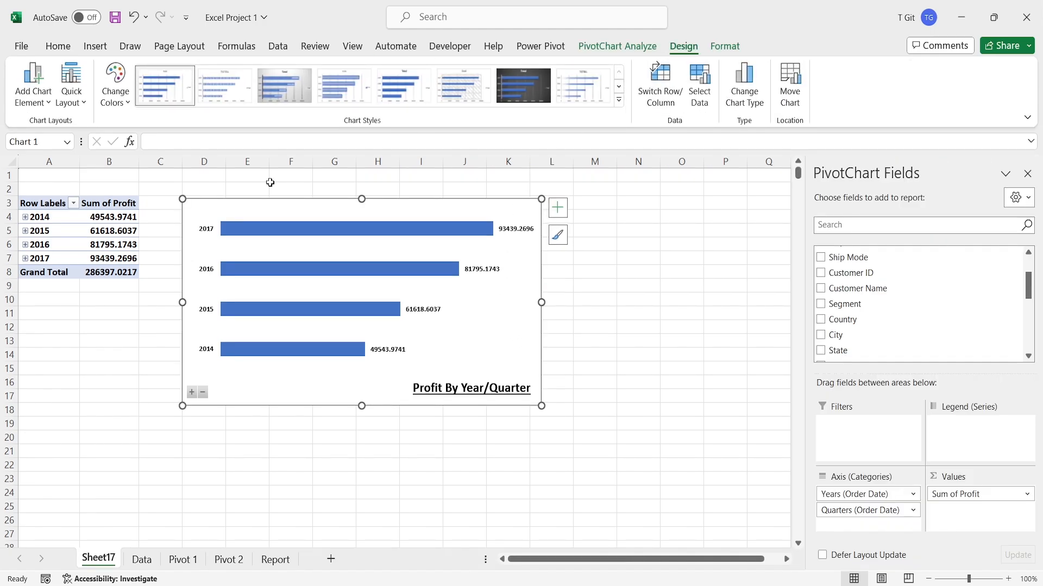
{"action": "left_click", "coordinate": [116, 84]}
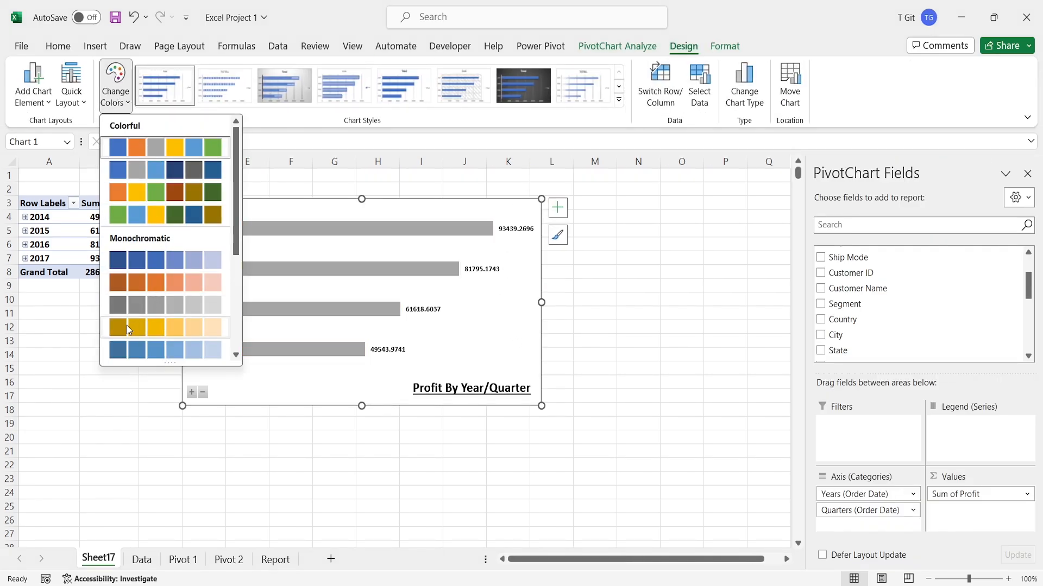
{"action": "left_click", "coordinate": [214, 331]}
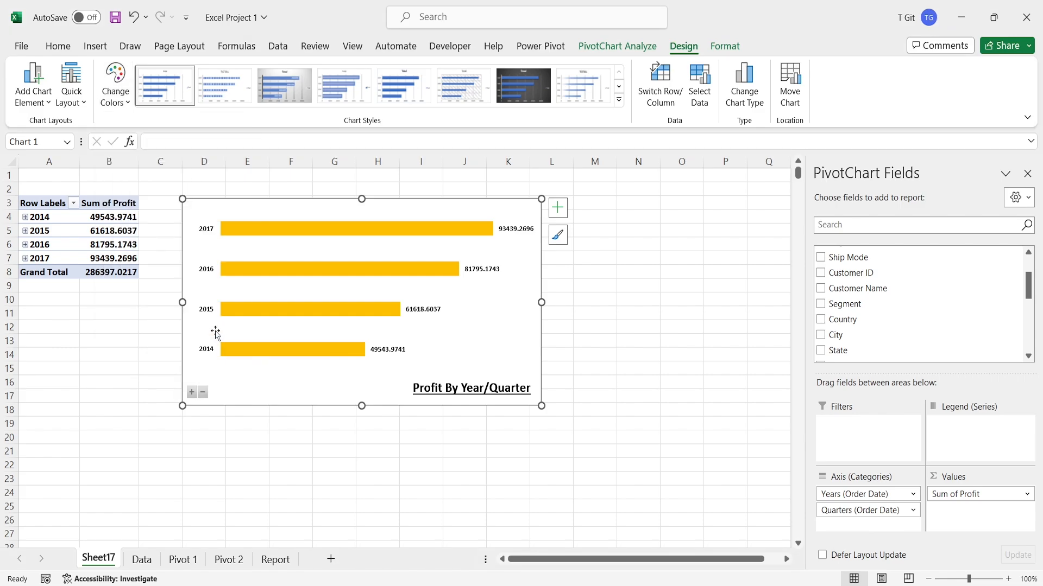
{"action": "left_click", "coordinate": [579, 278]}
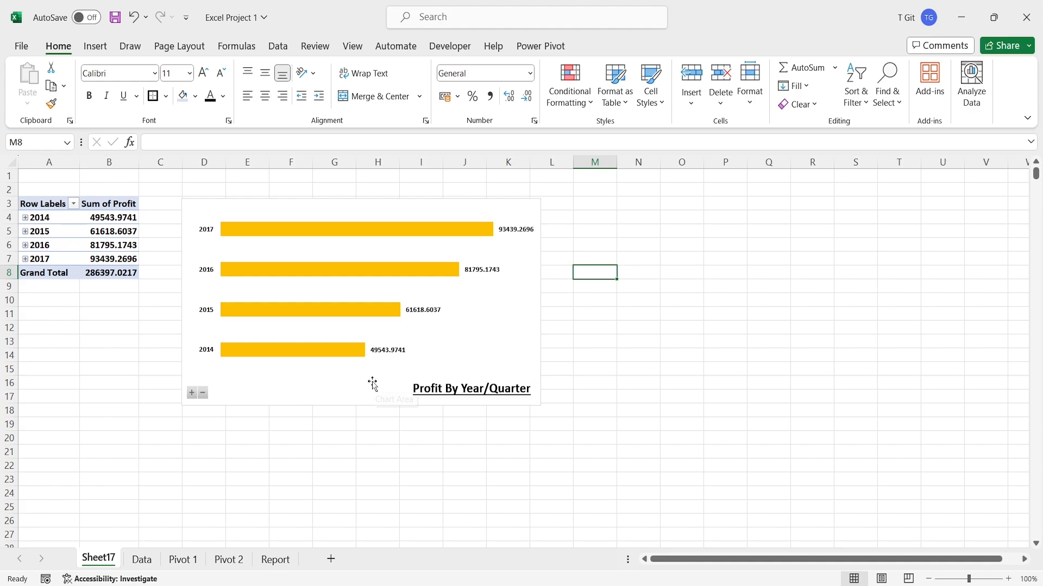
- Expand the chart's years into quarters and collapse them back to years
{"action": "left_click", "coordinate": [194, 400]}
{"action": "left_click", "coordinate": [193, 395]}
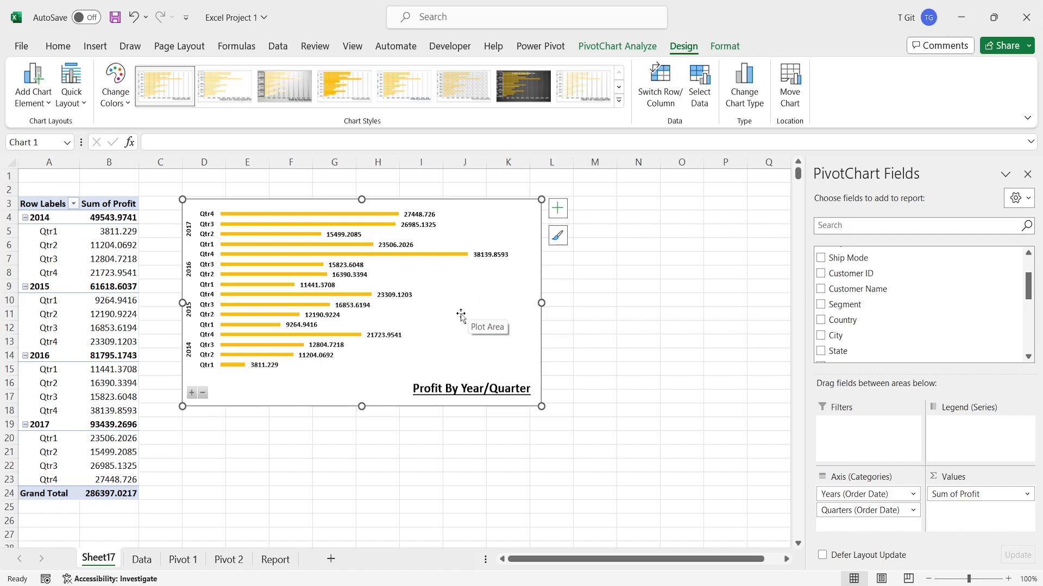
{"action": "left_click", "coordinate": [203, 393]}
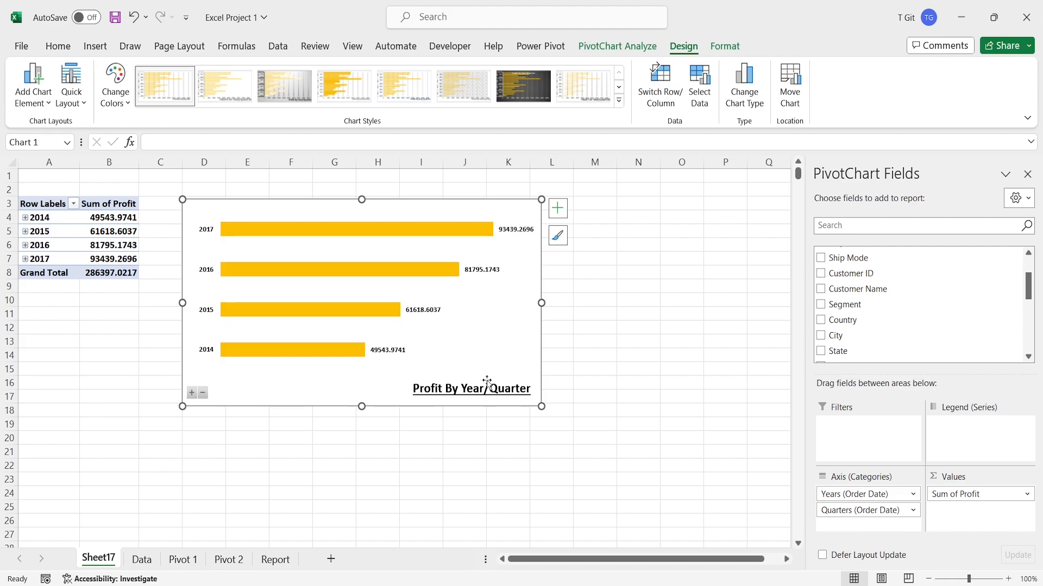
- Paste a copy of the profit chart on the Report sheet at cell I9 and close the PivotChart field list
{"action": "left_click", "coordinate": [275, 559]}
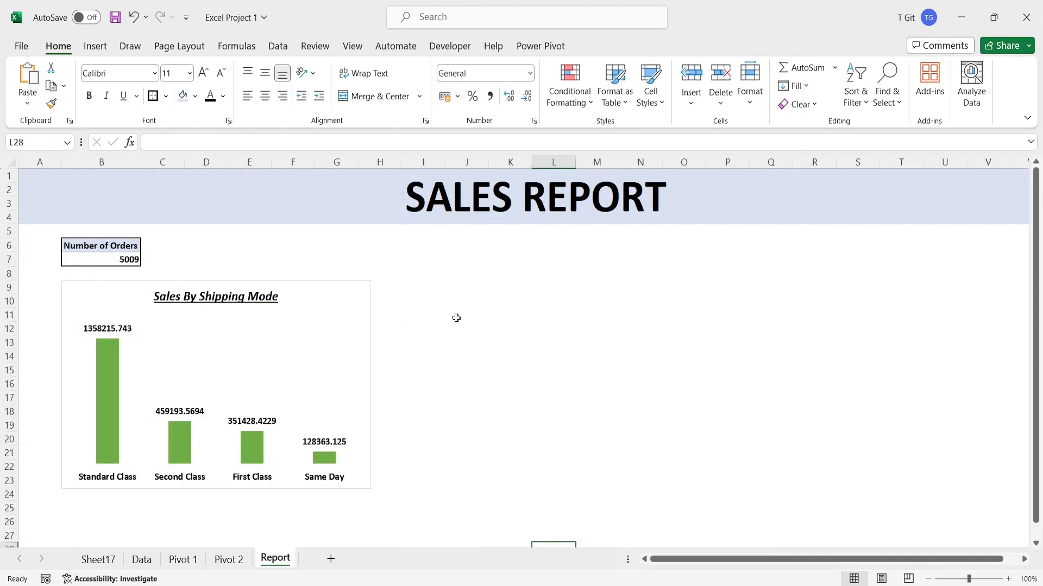
{"action": "left_click", "coordinate": [429, 291]}
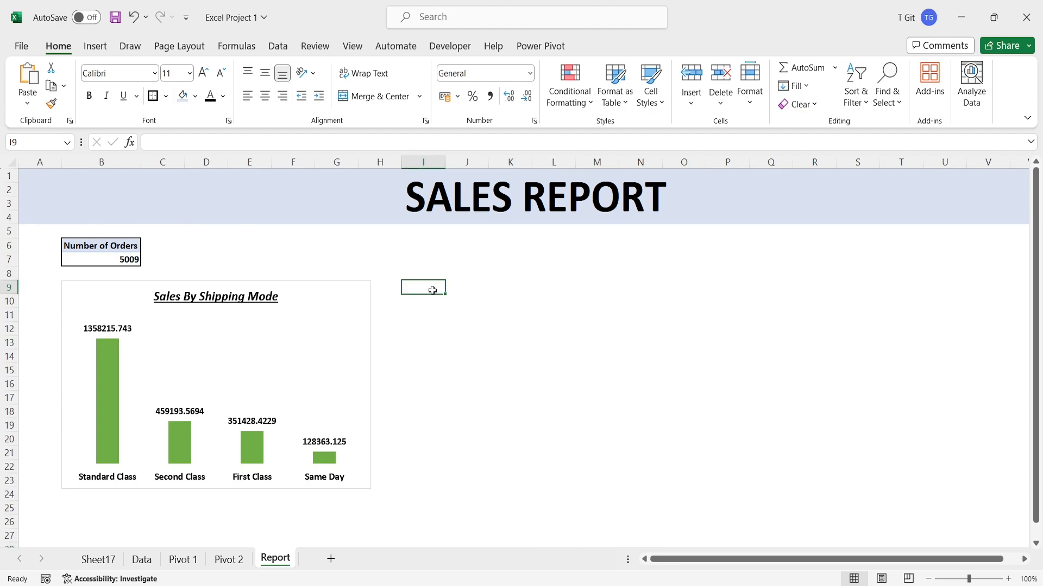
{"action": "key", "text": "ctrl+v"}
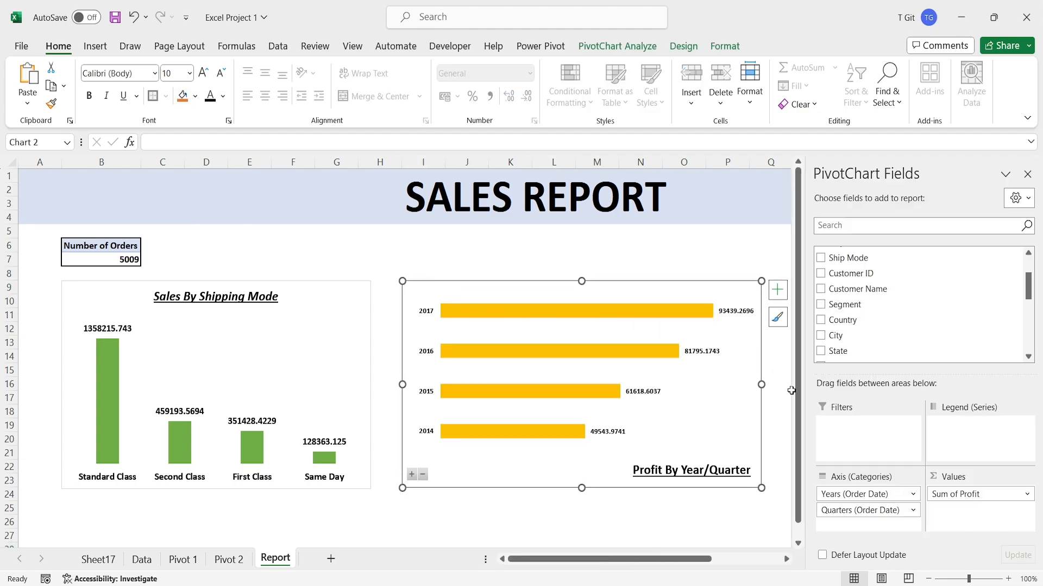
{"action": "left_click", "coordinate": [1027, 173]}
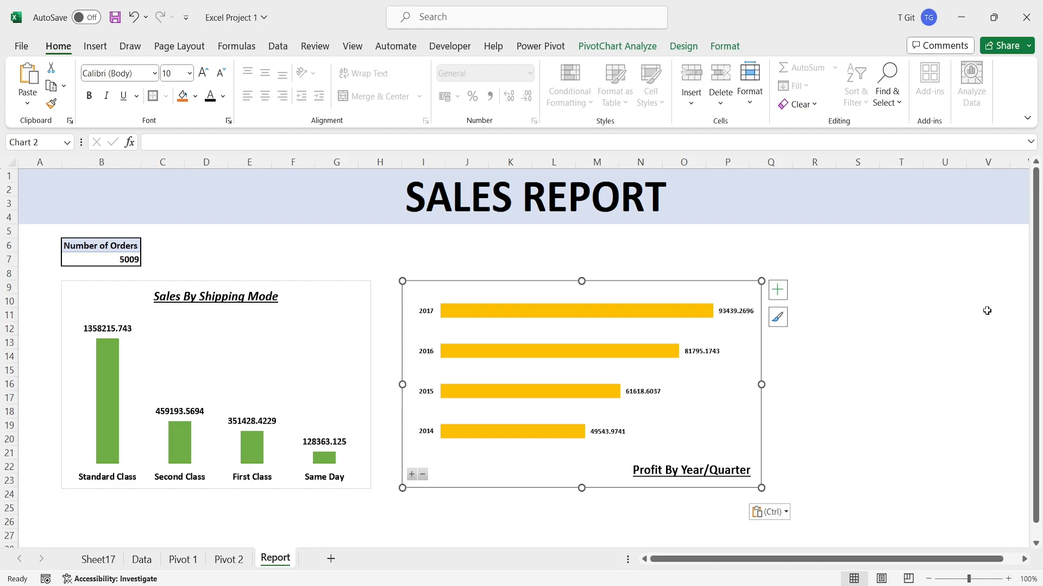
{"action": "left_click", "coordinate": [854, 360]}
- Look over the Report sheet's layout and save the workbook
{"action": "scroll", "coordinate": [812, 411], "scroll_direction": "down", "scroll_amount": 1}
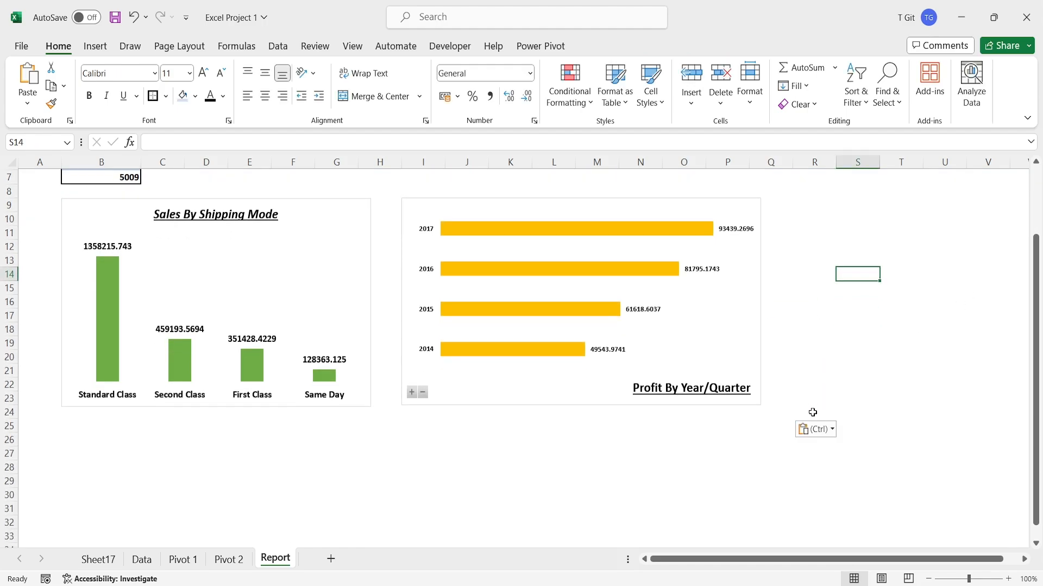
{"action": "scroll", "coordinate": [812, 412], "scroll_direction": "up", "scroll_amount": 1}
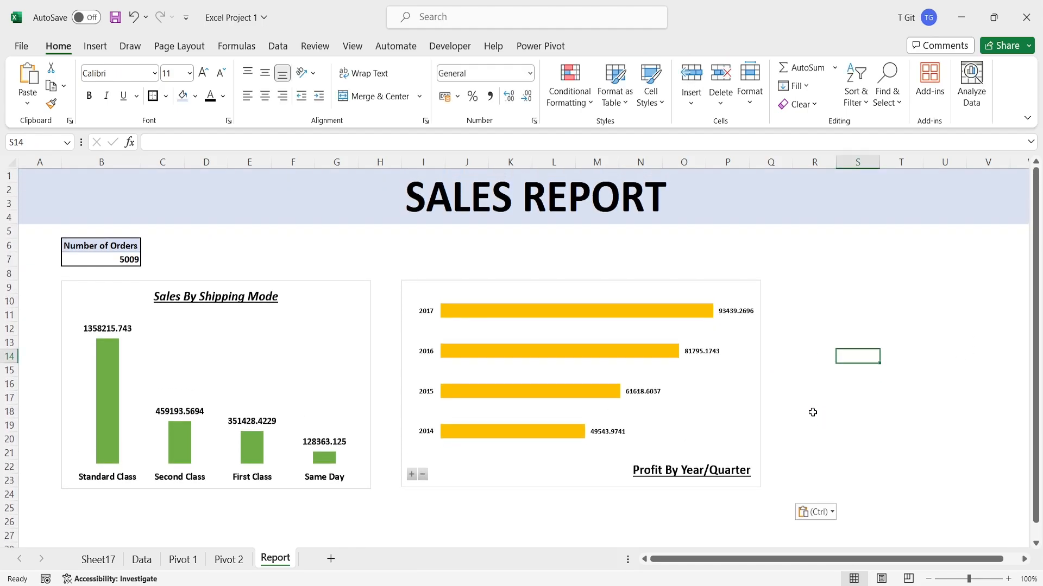
{"action": "scroll", "coordinate": [812, 412], "scroll_direction": "down", "scroll_amount": 1}
{"action": "scroll", "coordinate": [812, 412], "scroll_direction": "up", "scroll_amount": 1}
{"action": "scroll", "coordinate": [822, 394], "scroll_direction": "down", "scroll_amount": 2}
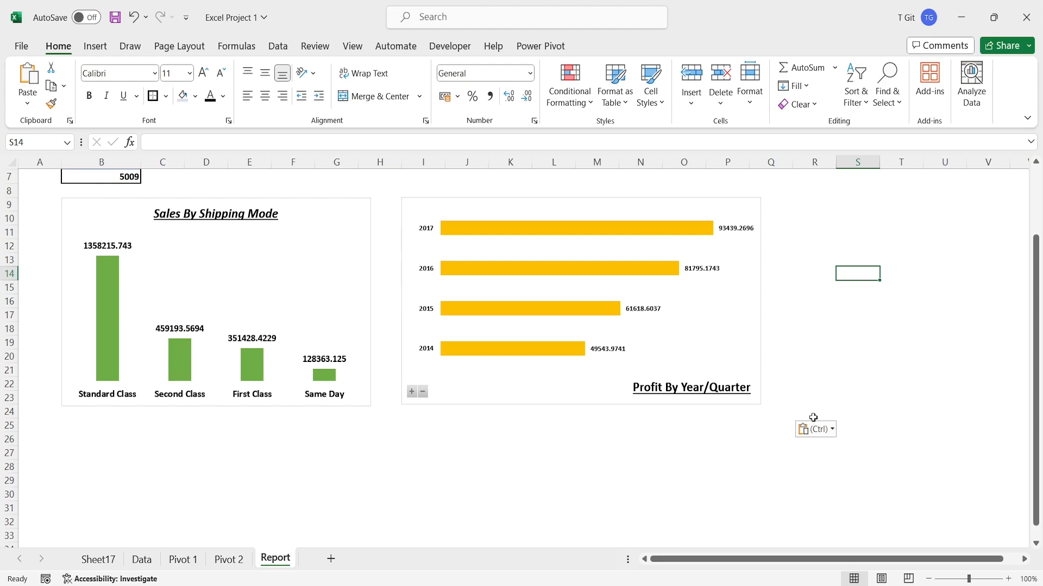
{"action": "scroll", "coordinate": [735, 373], "scroll_direction": "up", "scroll_amount": 2}
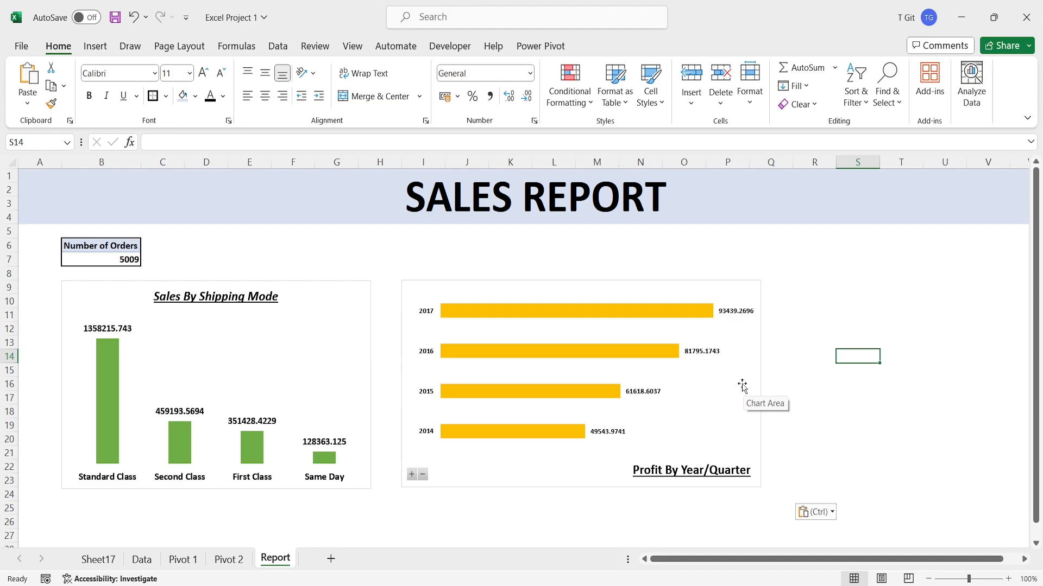
{"action": "key", "text": "ctrl+s"}
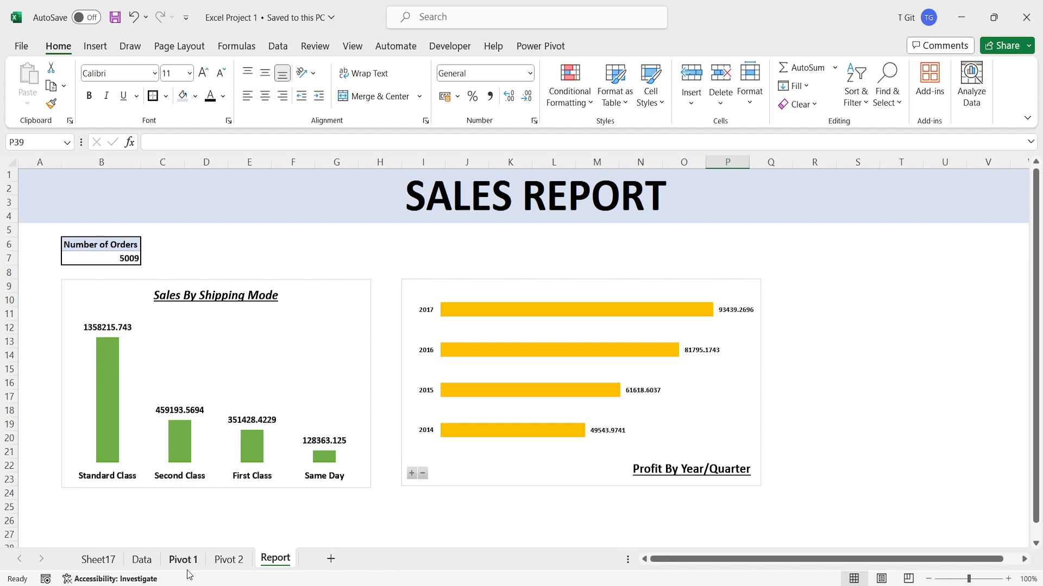
- Rename Sheet17 as Pivot 3 and move it between the Pivot 2 and Report sheets
{"action": "left_click", "coordinate": [101, 559]}
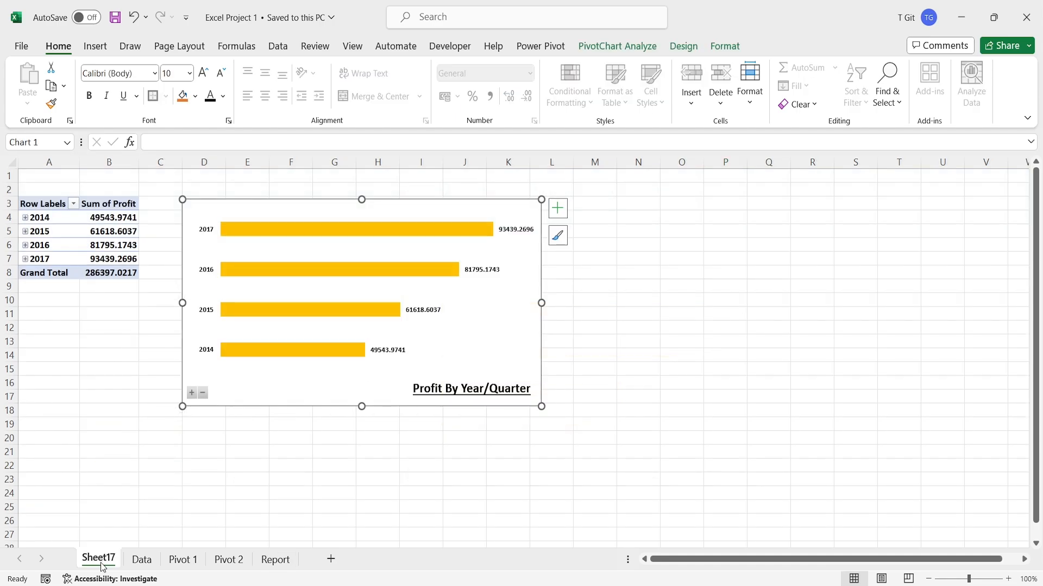
{"action": "double_click", "coordinate": [104, 560]}
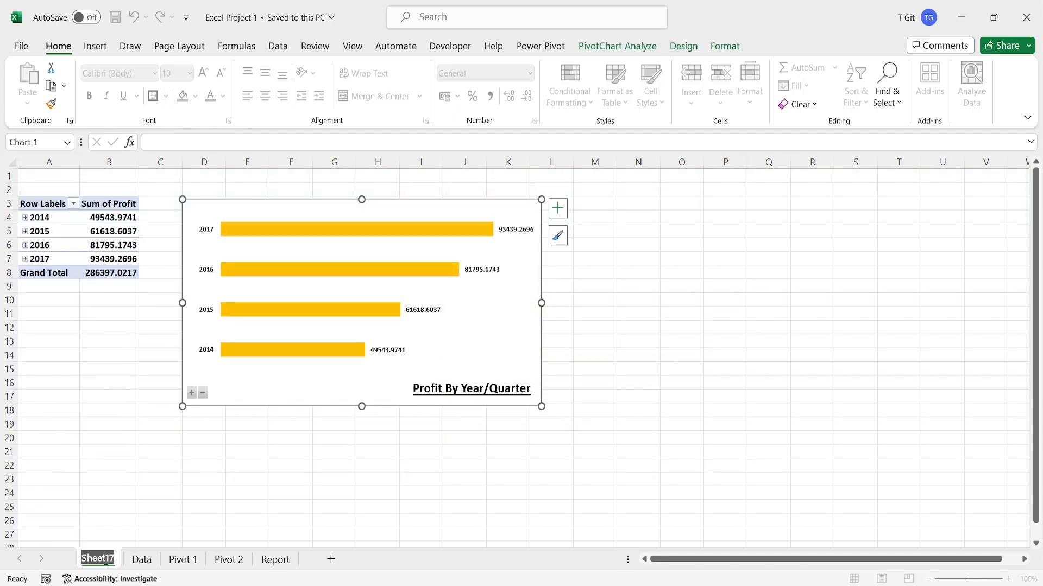
{"action": "type", "text": "Pivo"}
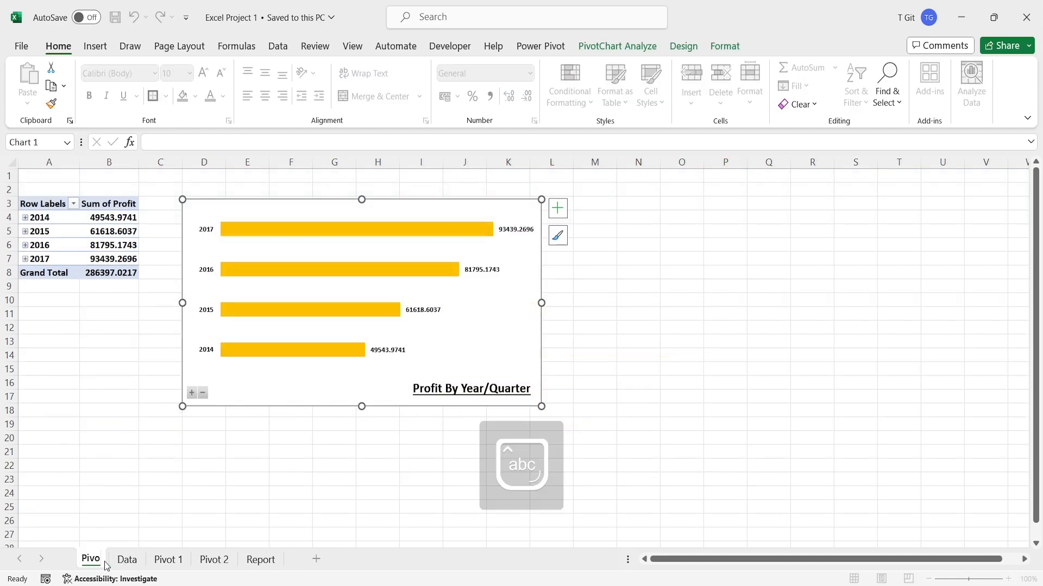
{"action": "type", "text": "t 3"}
{"action": "key", "text": "Return"}
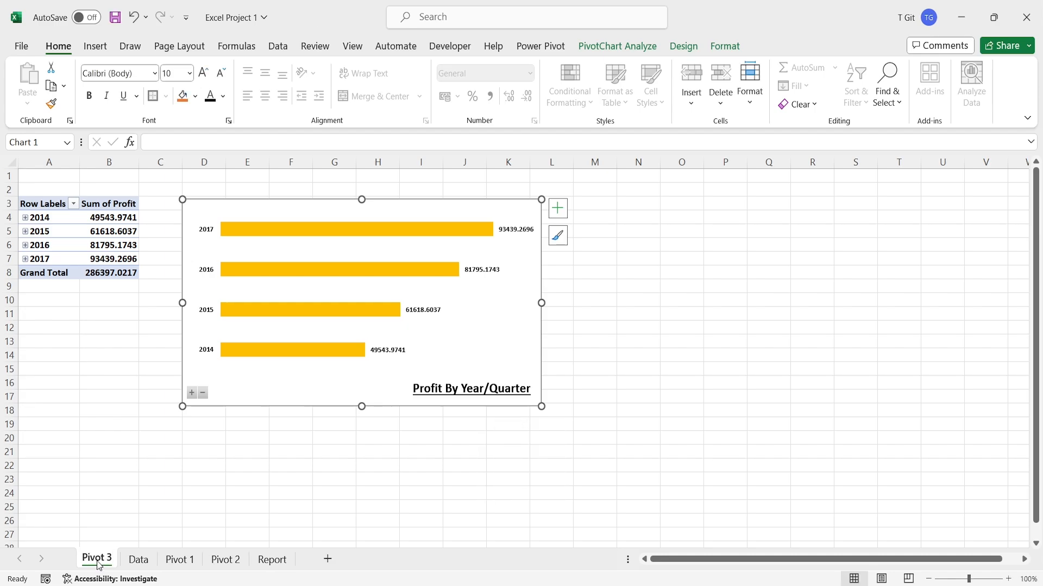
{"action": "left_click_drag", "start_coordinate": [99, 565], "coordinate": [253, 565]}
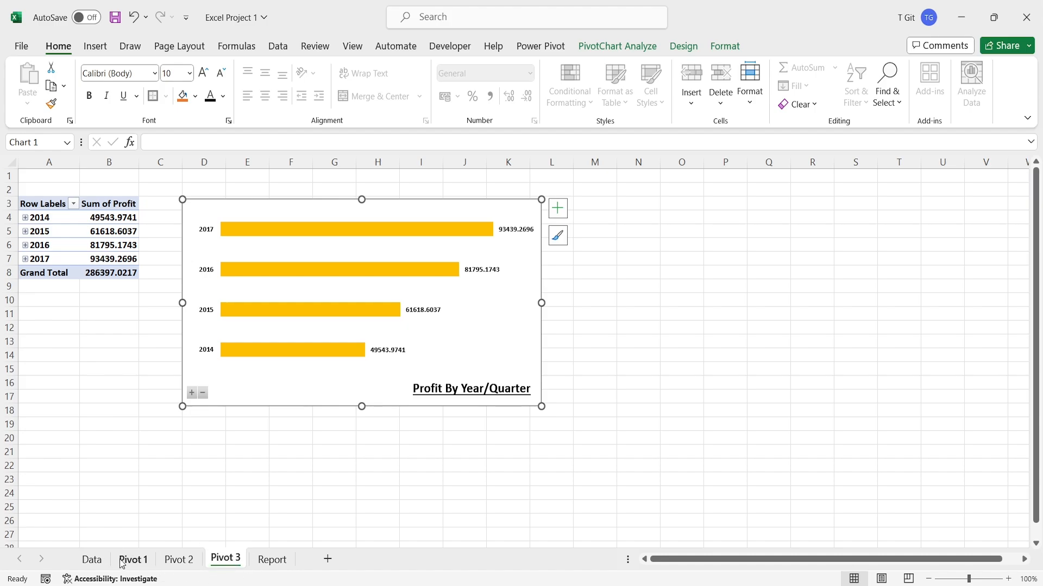
- Add a new sheet, rename it Pivot 4, and place it between the Pivot 3 and Report sheets
{"action": "left_click", "coordinate": [89, 565]}
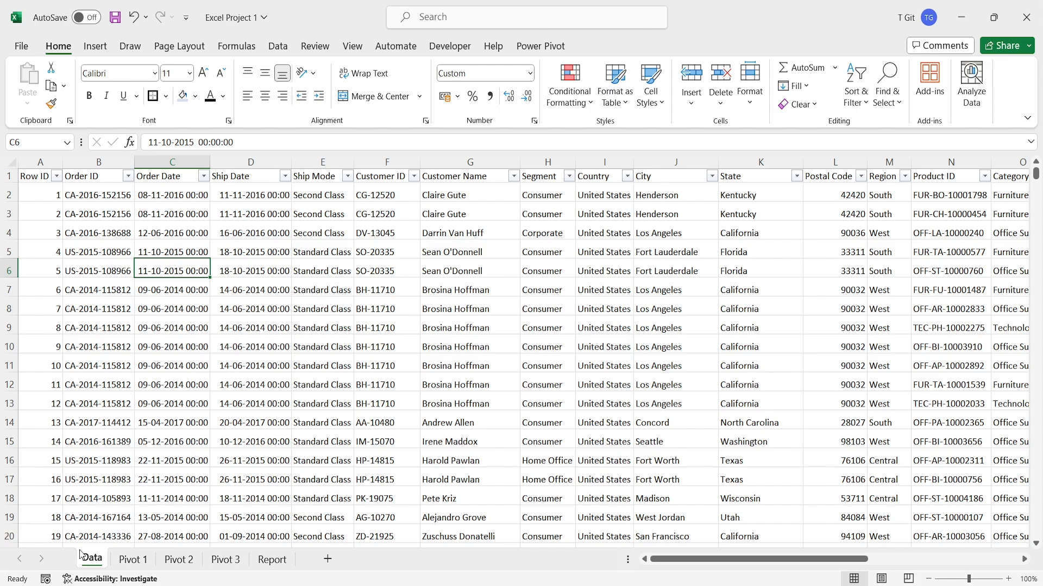
{"action": "left_click", "coordinate": [327, 560]}
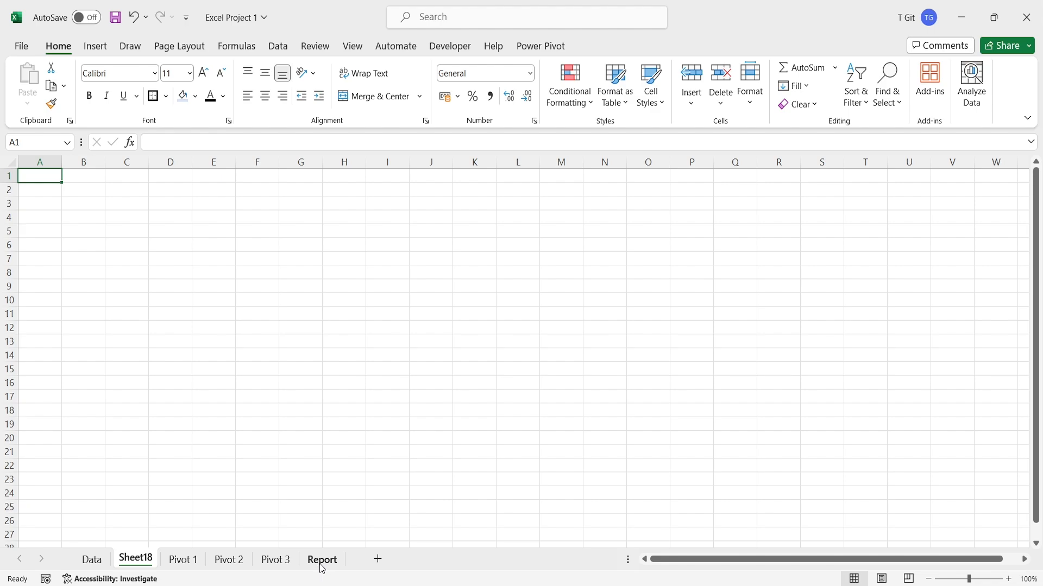
{"action": "double_click", "coordinate": [147, 562]}
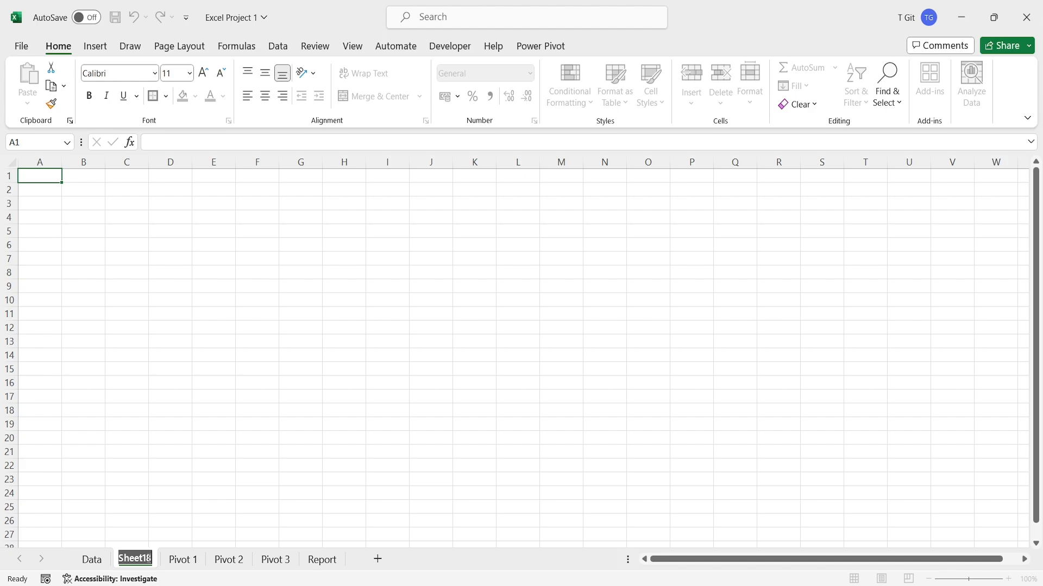
{"action": "type", "text": "Pivot"}
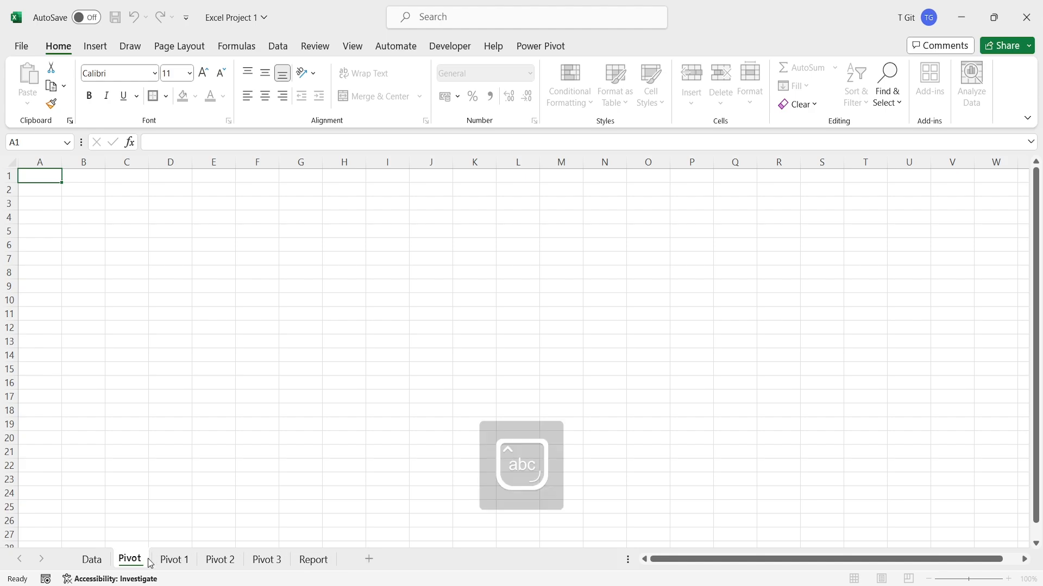
{"action": "type", "text": " 4"}
{"action": "key", "text": "Return"}
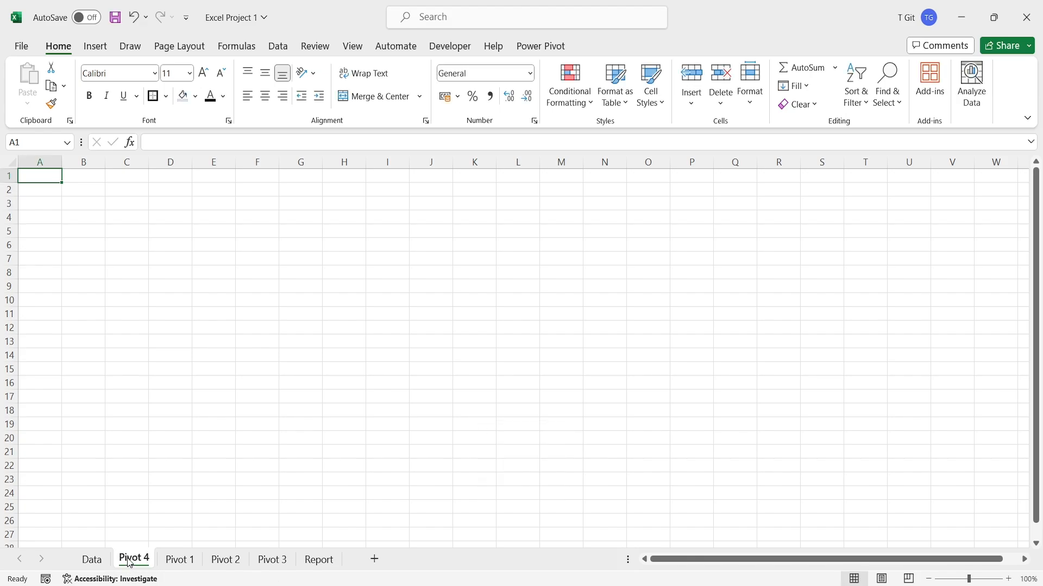
{"action": "left_click_drag", "start_coordinate": [130, 563], "coordinate": [297, 567]}
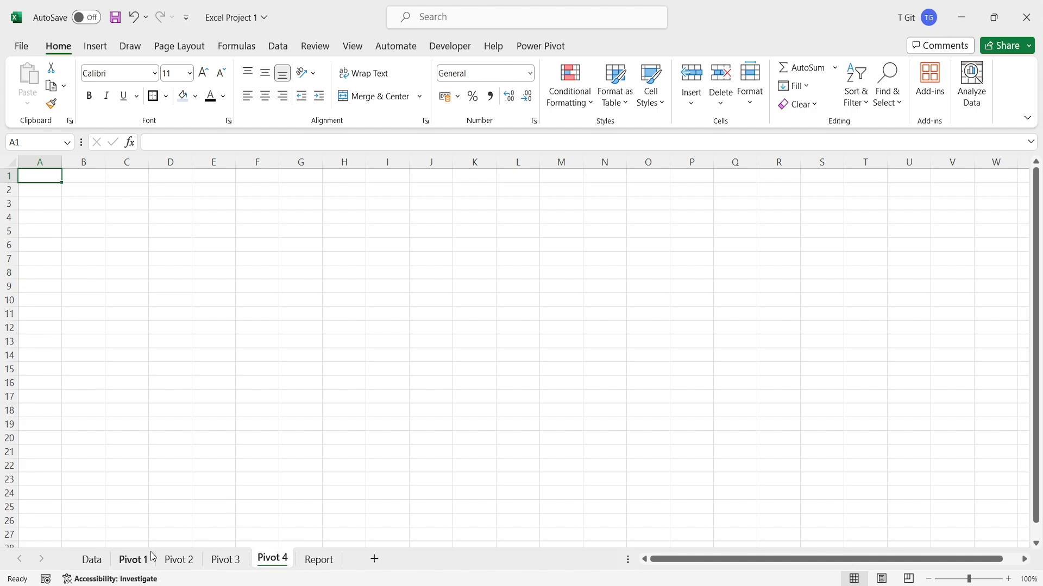
- Copy the entire Sales column with its header from the Data sheet into cell A1 of Pivot 4
{"action": "left_click", "coordinate": [102, 567]}
{"action": "left_click_drag", "start_coordinate": [703, 562], "coordinate": [896, 542]}
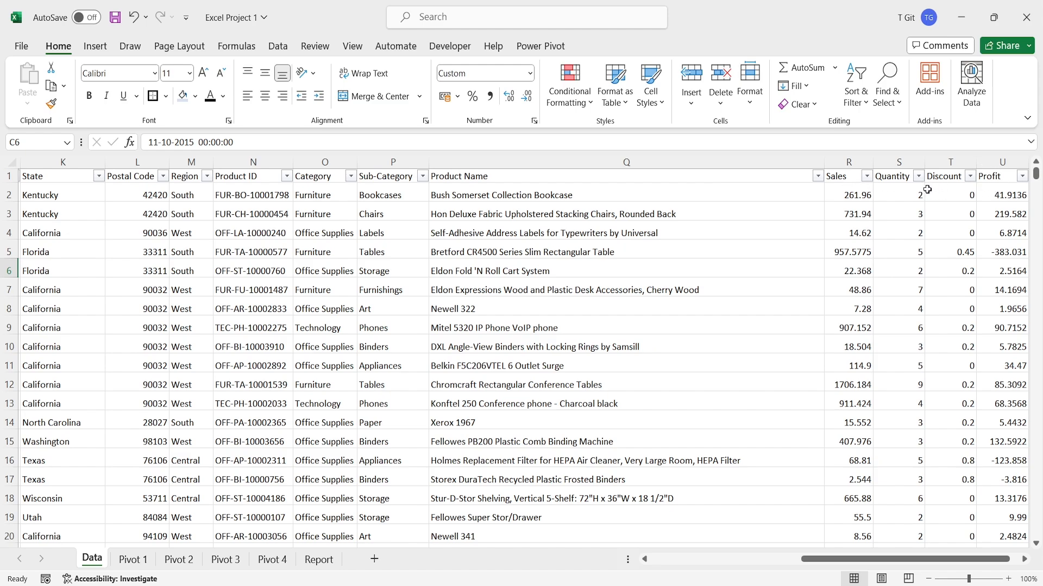
{"action": "left_click", "coordinate": [848, 177]}
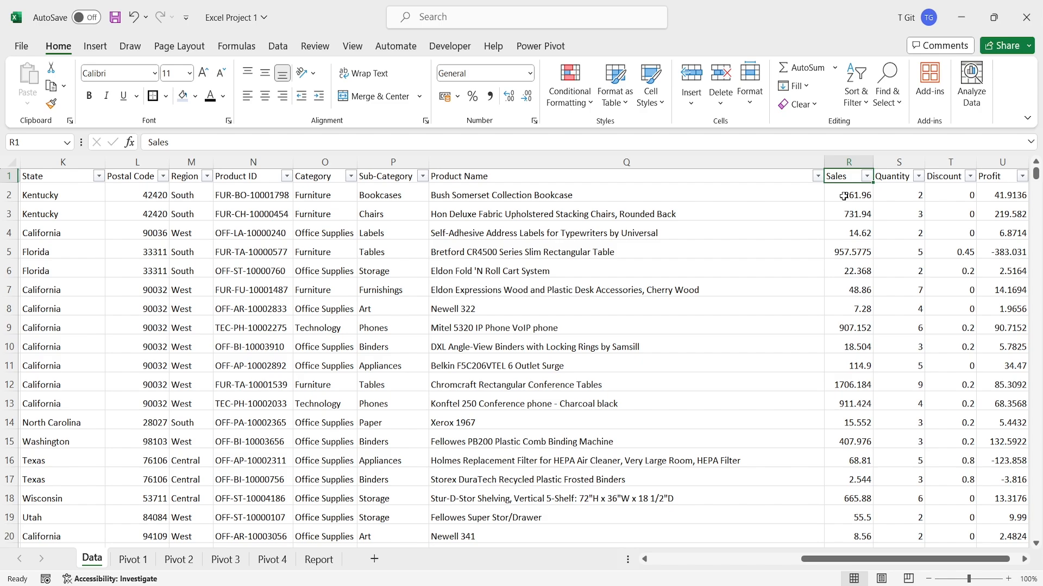
{"action": "key", "text": "ctrl+shift+Down"}
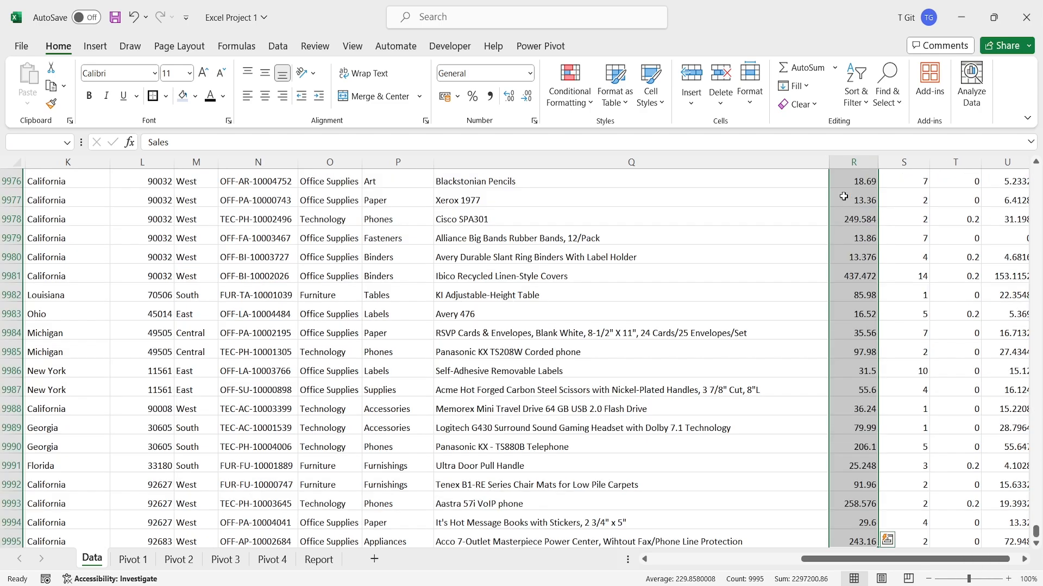
{"action": "key", "text": "ctrl+c"}
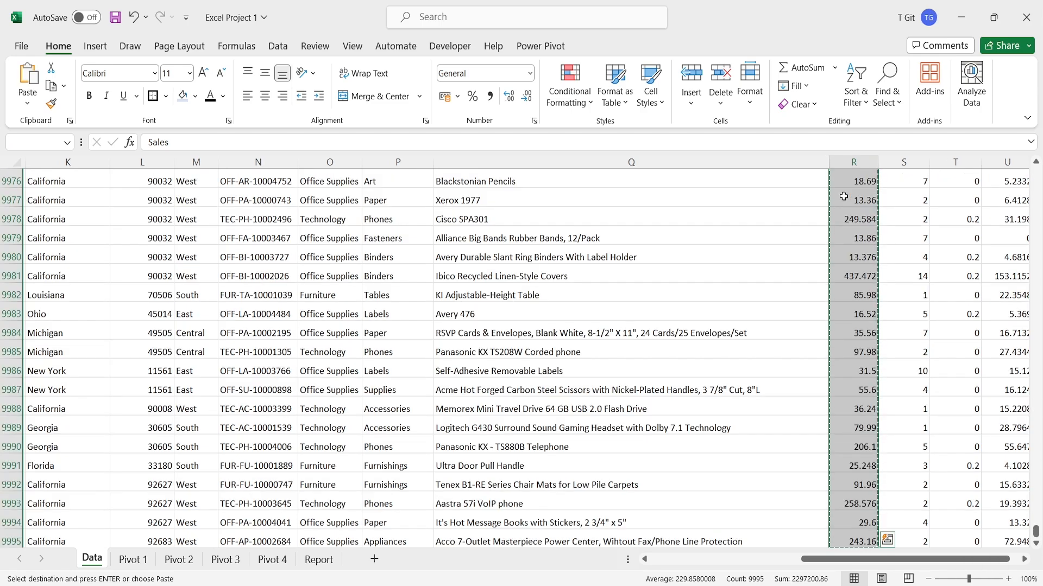
{"action": "left_click", "coordinate": [285, 559]}
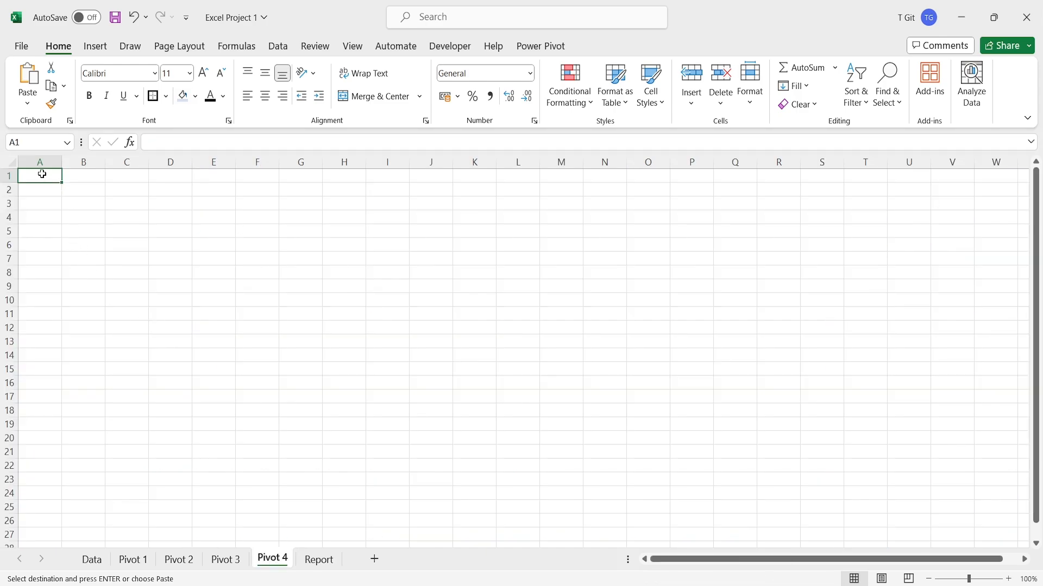
{"action": "key", "text": "ctrl+v"}
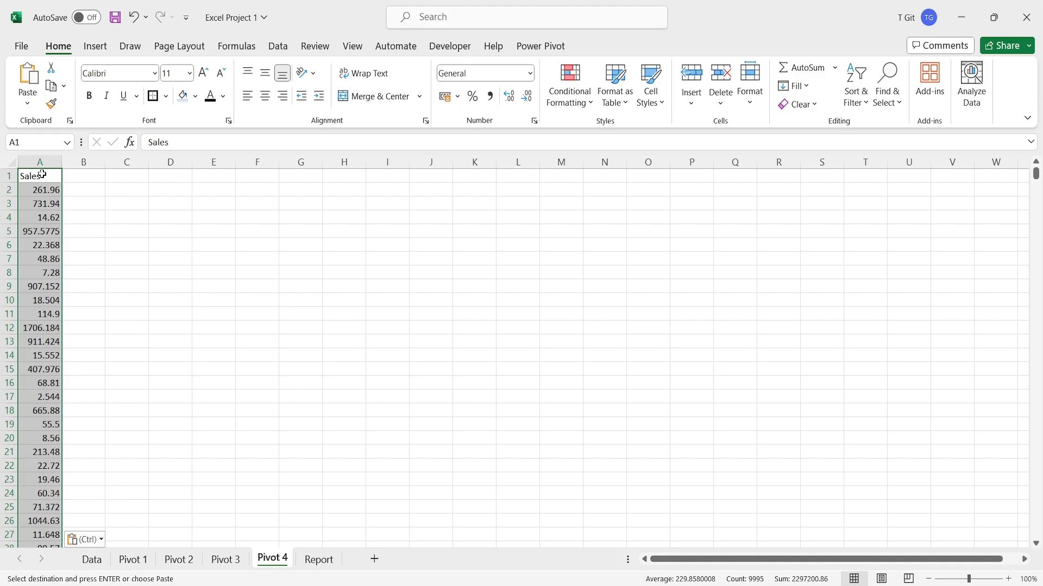
- Copy the entire Profit column with its header from the Data sheet into cell B1 of Pivot 4
{"action": "left_click", "coordinate": [91, 560]}
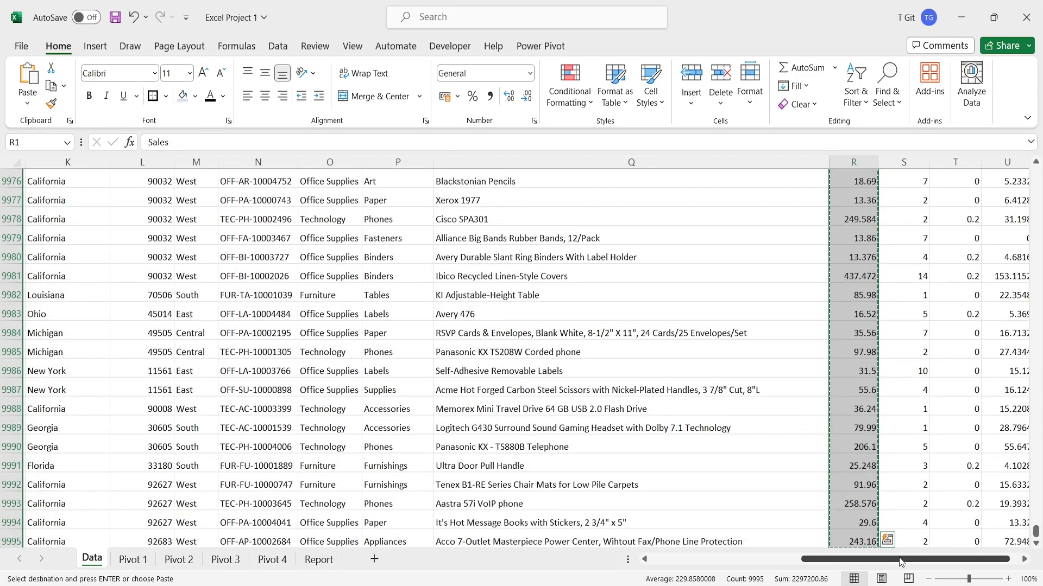
{"action": "left_click_drag", "start_coordinate": [922, 560], "coordinate": [932, 562]}
{"action": "left_click", "coordinate": [984, 538]}
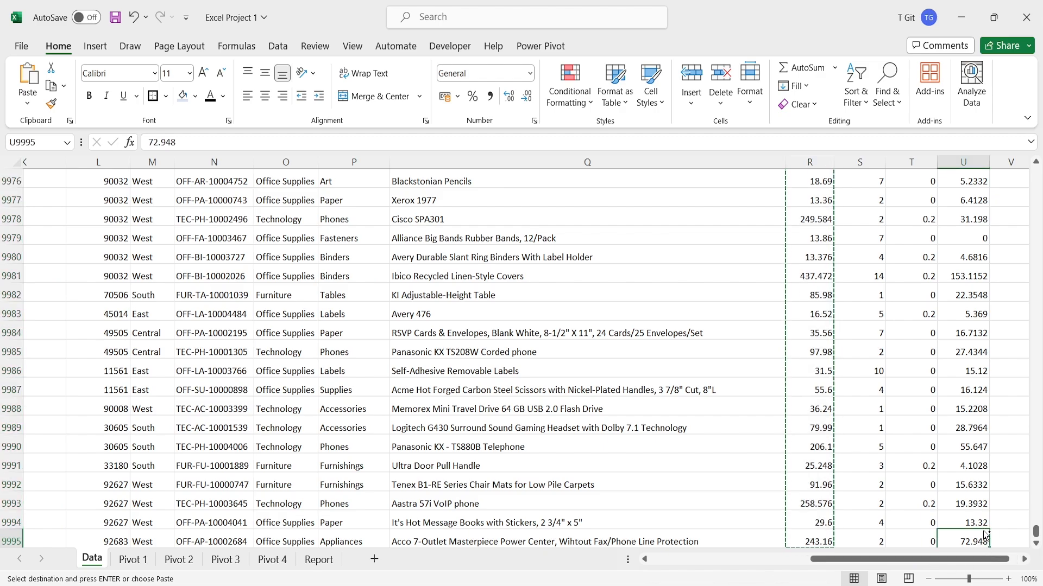
{"action": "key", "text": "ctrl+Up"}
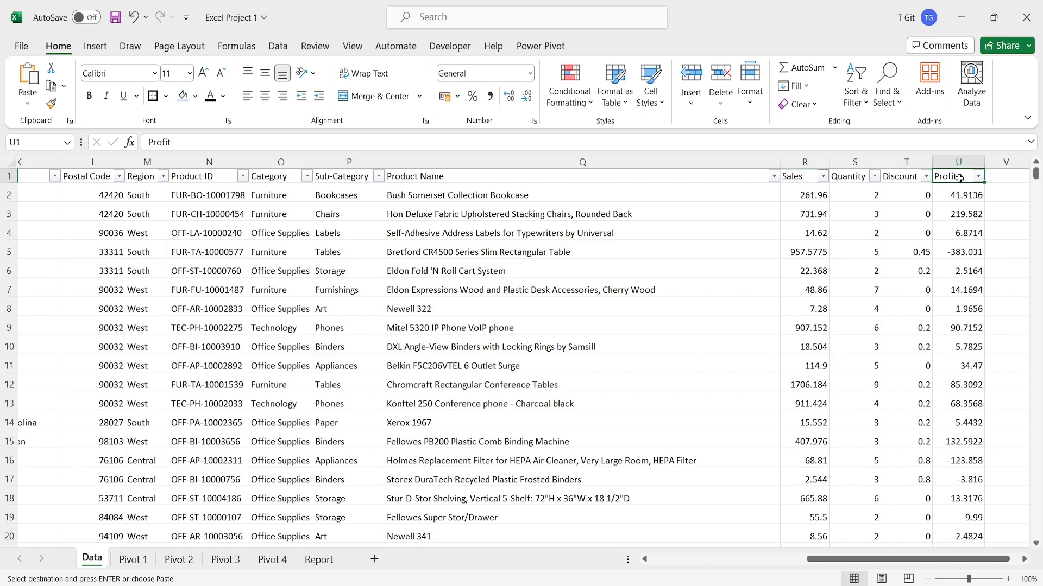
{"action": "key", "text": "ctrl+shift+Down"}
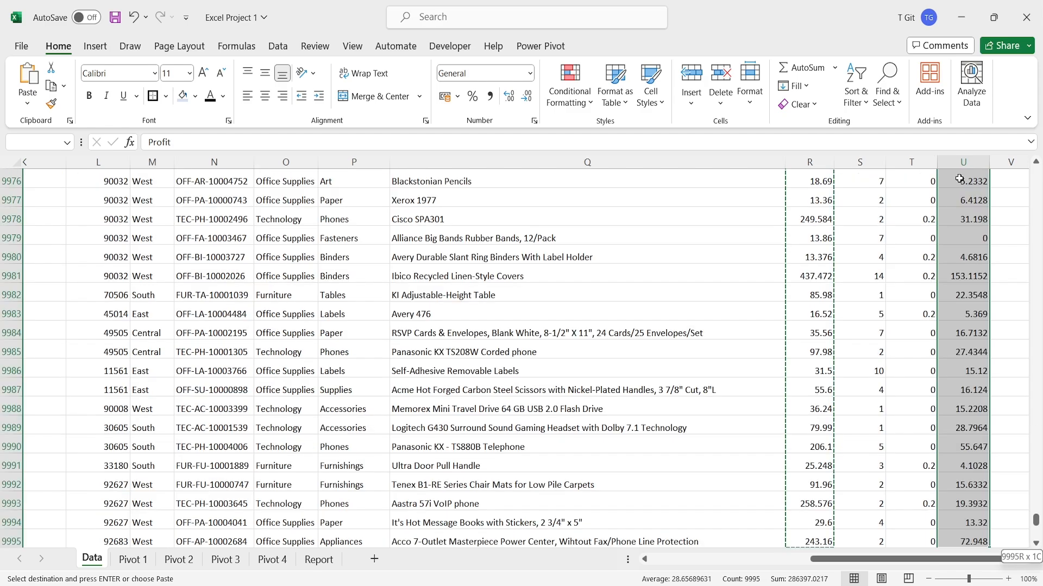
{"action": "key", "text": "ctrl+c"}
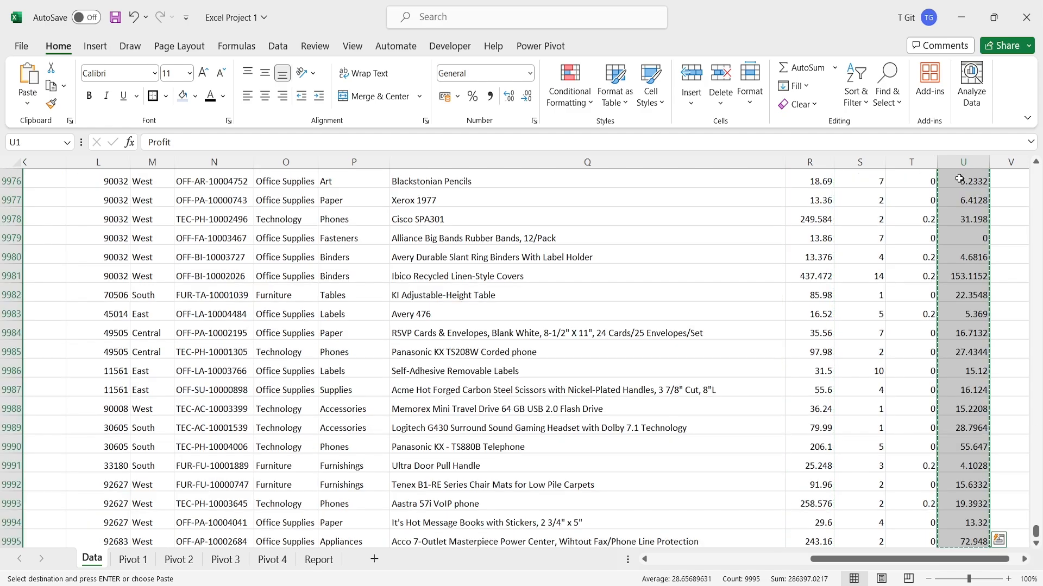
{"action": "left_click", "coordinate": [272, 559]}
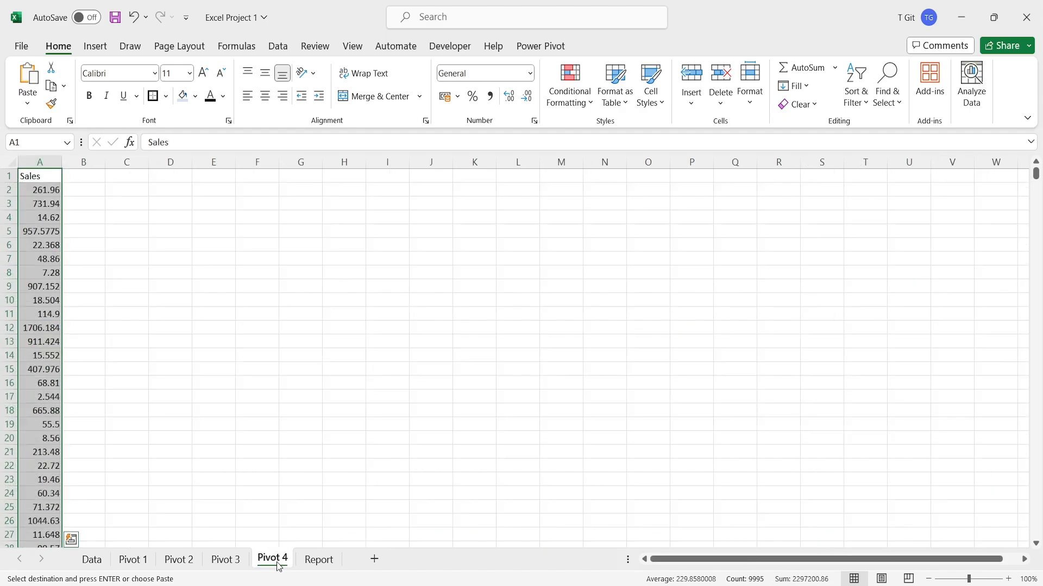
{"action": "left_click", "coordinate": [90, 178]}
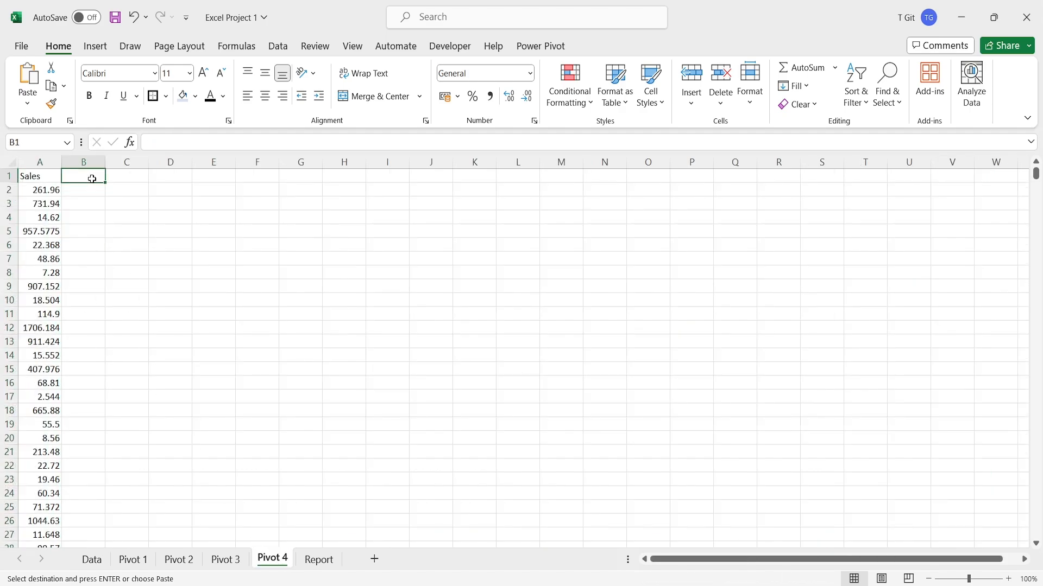
{"action": "key", "text": "ctrl+v"}
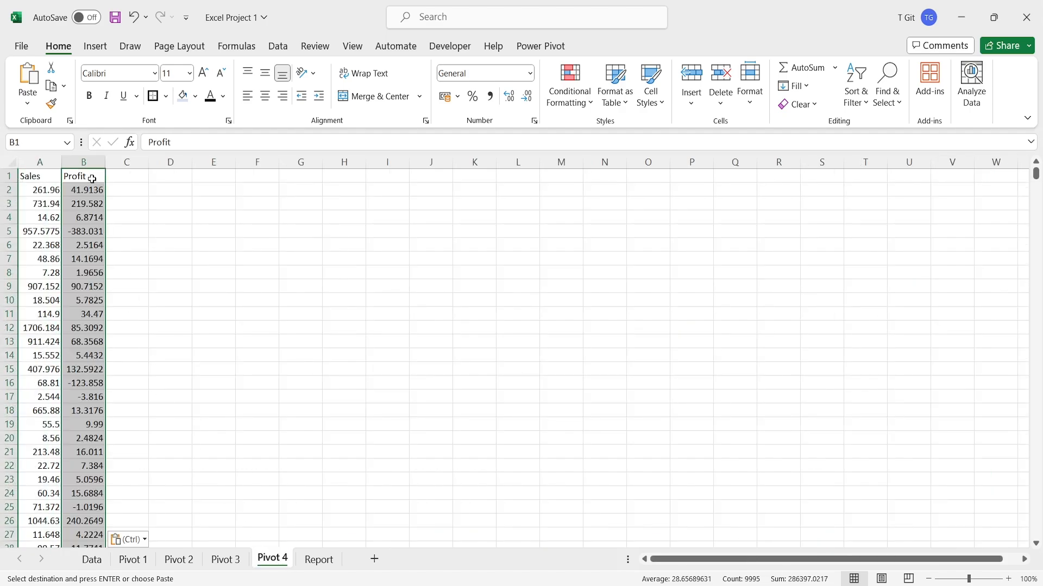
- Insert a scatter chart of the Sales and Profit data, move it beside the two columns, and enlarge it slightly
{"action": "left_click", "coordinate": [172, 208]}
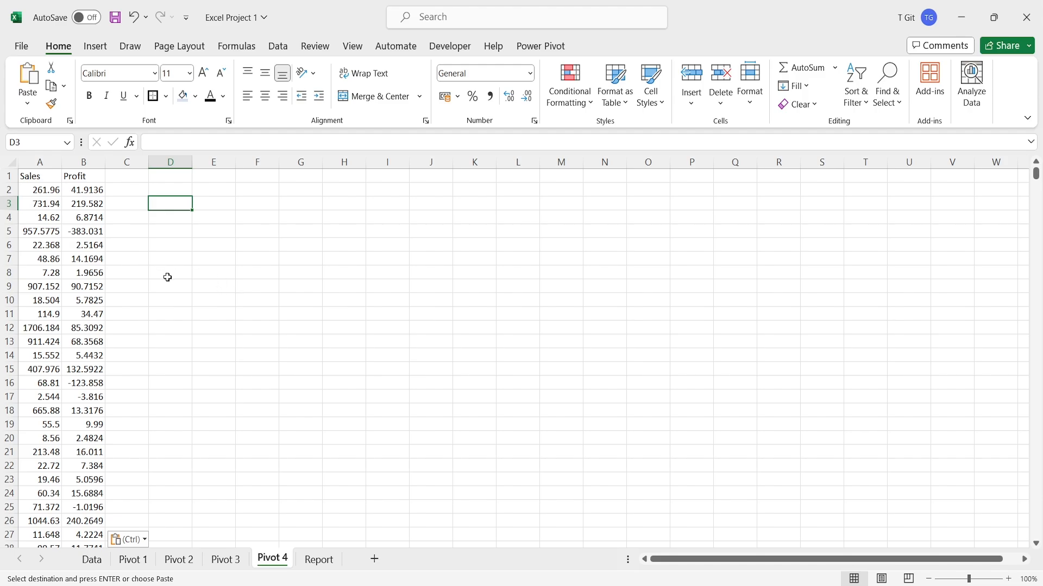
{"action": "left_click", "coordinate": [54, 208]}
{"action": "left_click", "coordinate": [87, 208]}
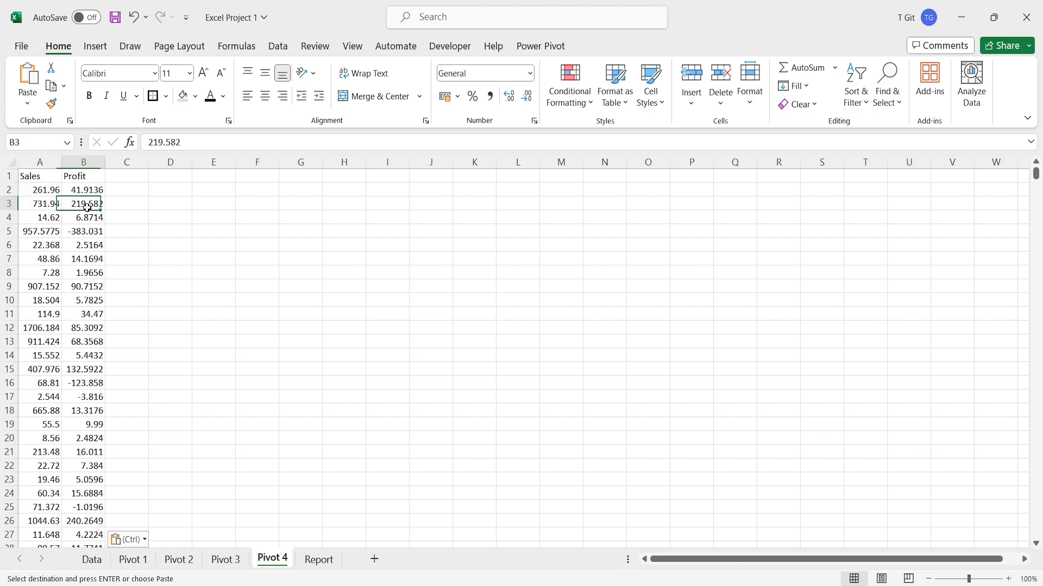
{"action": "left_click", "coordinate": [54, 205]}
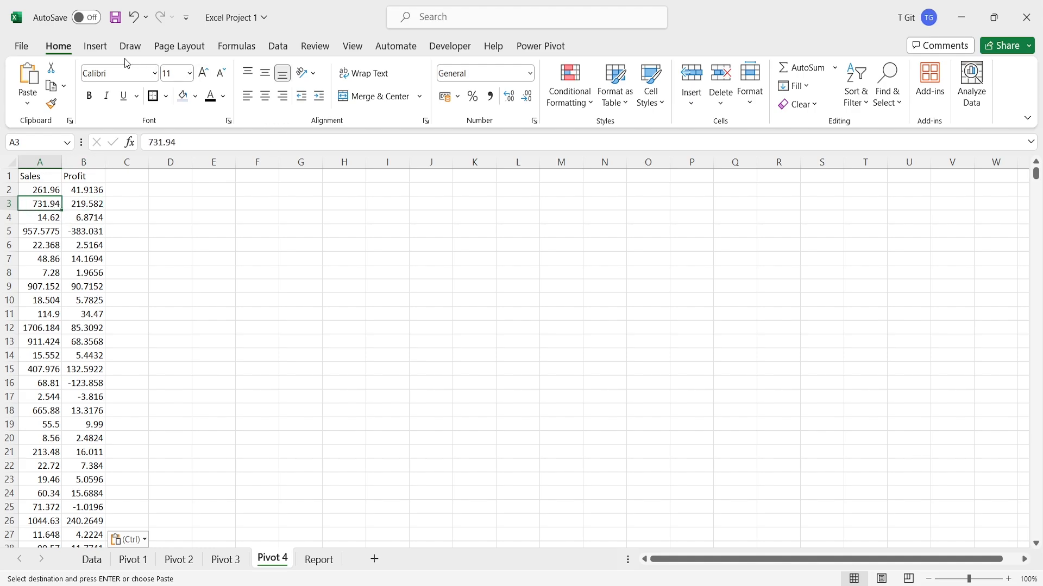
{"action": "left_click", "coordinate": [96, 46]}
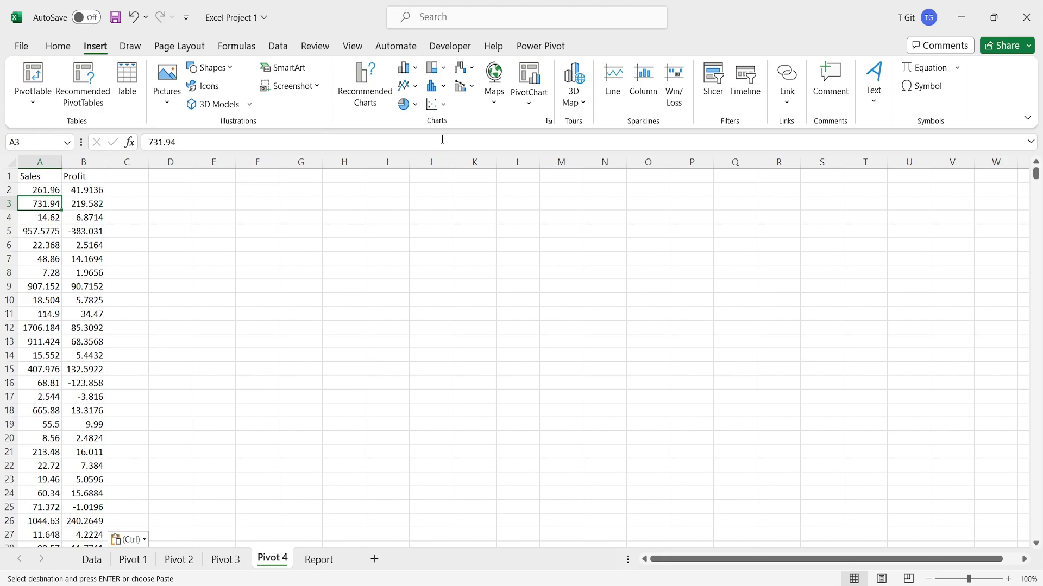
{"action": "left_click", "coordinate": [444, 108]}
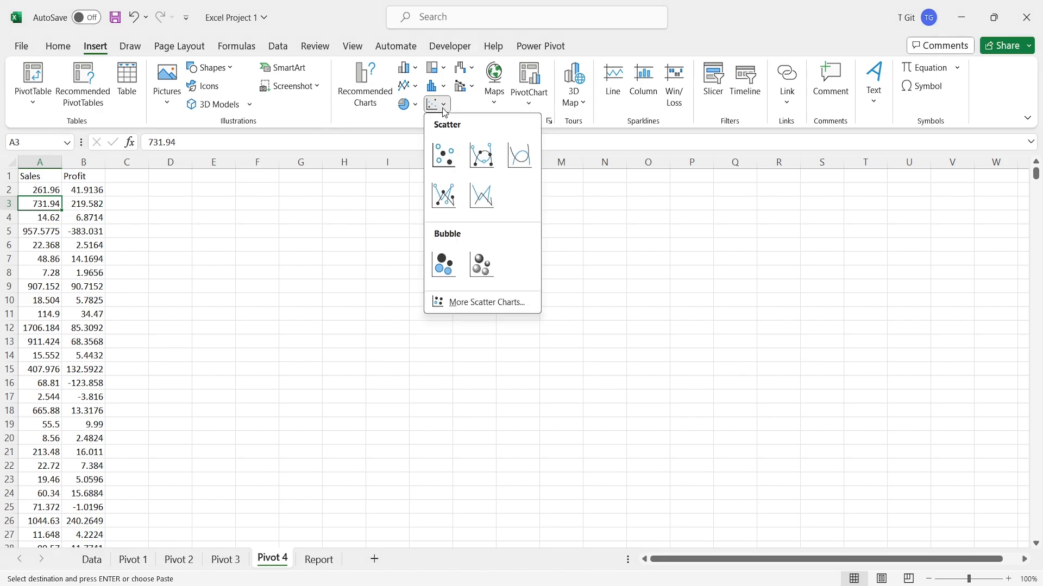
{"action": "left_click", "coordinate": [445, 157]}
{"action": "left_click_drag", "start_coordinate": [466, 273], "coordinate": [296, 230]}
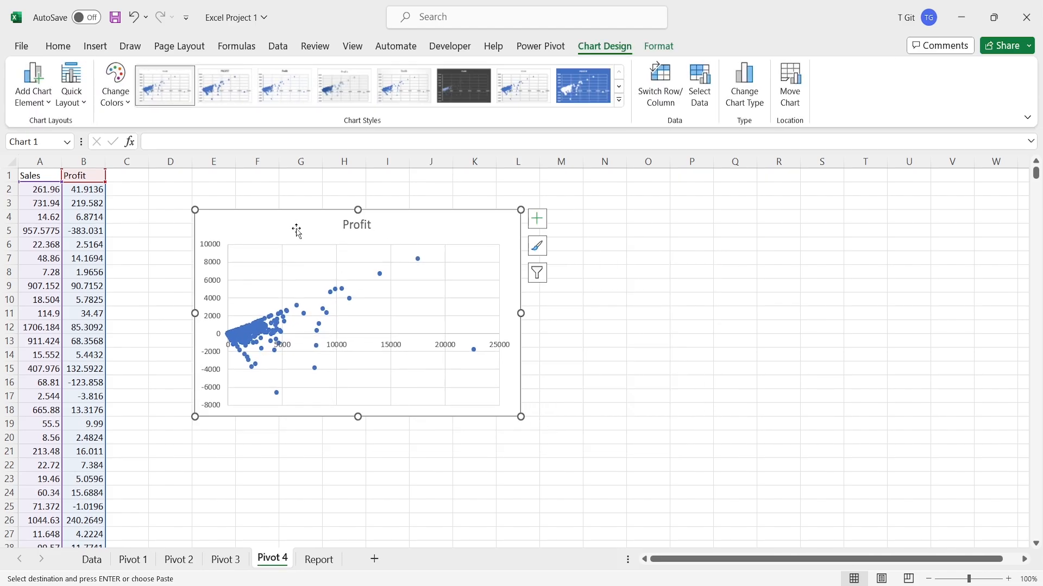
{"action": "left_click_drag", "start_coordinate": [521, 416], "coordinate": [580, 425]}
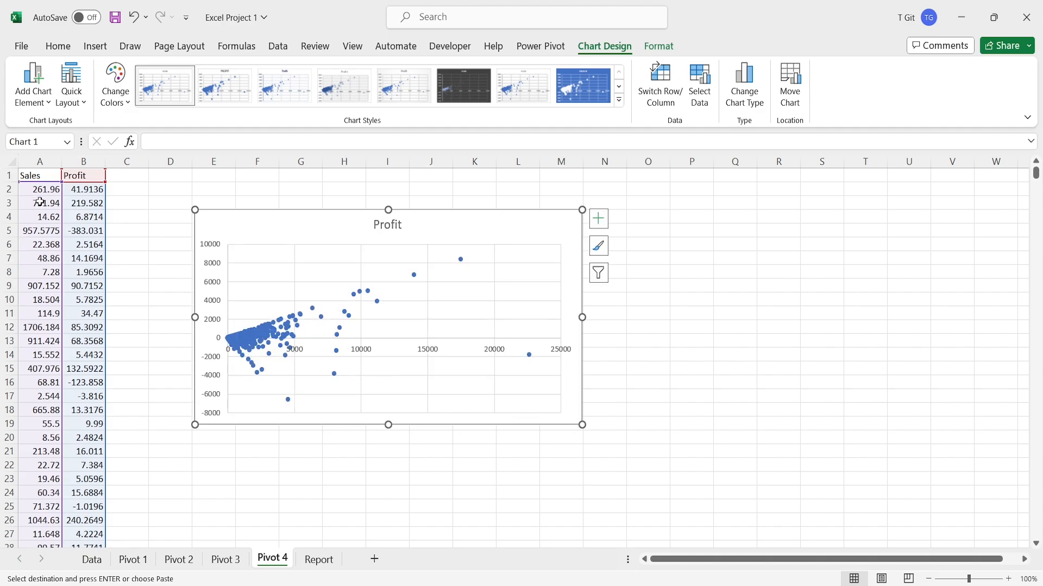
- Check individual values in the Profit column and add filters to the Sales and Profit headers
{"action": "left_click", "coordinate": [86, 205]}
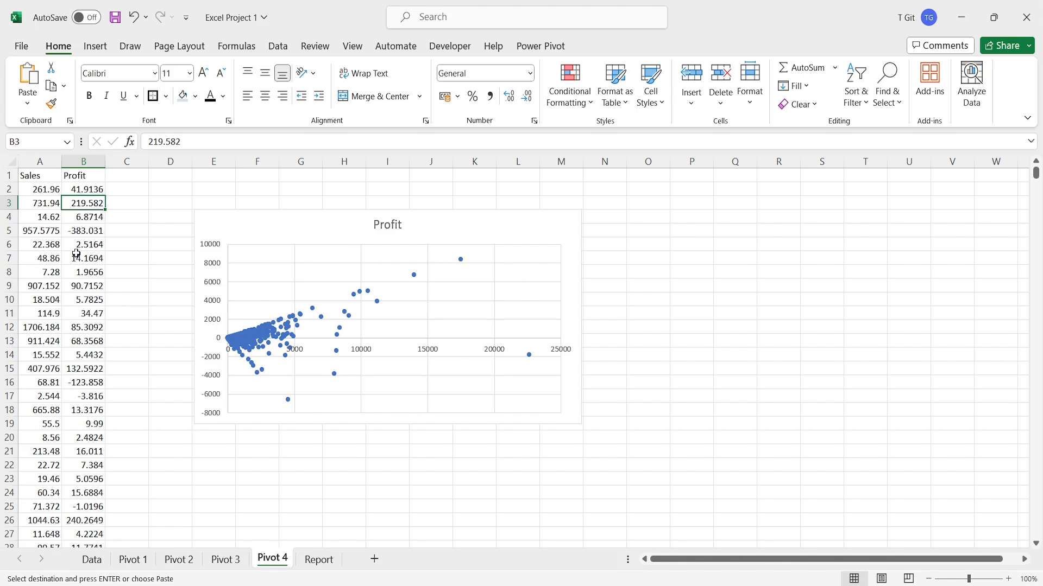
{"action": "left_click", "coordinate": [86, 228]}
{"action": "left_click", "coordinate": [90, 379]}
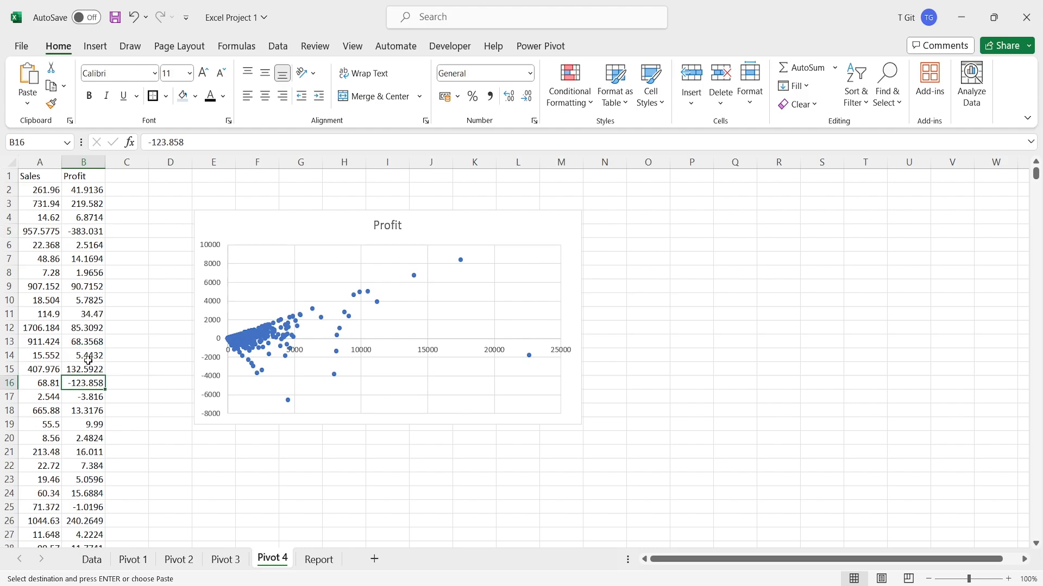
{"action": "left_click", "coordinate": [82, 246]}
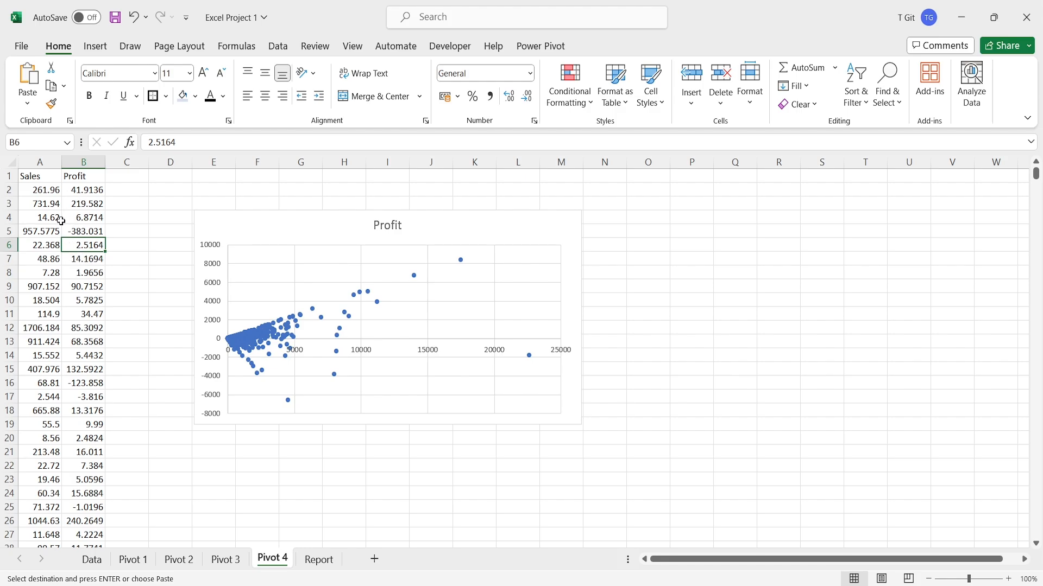
{"action": "key", "text": "ctrl+shift+l"}
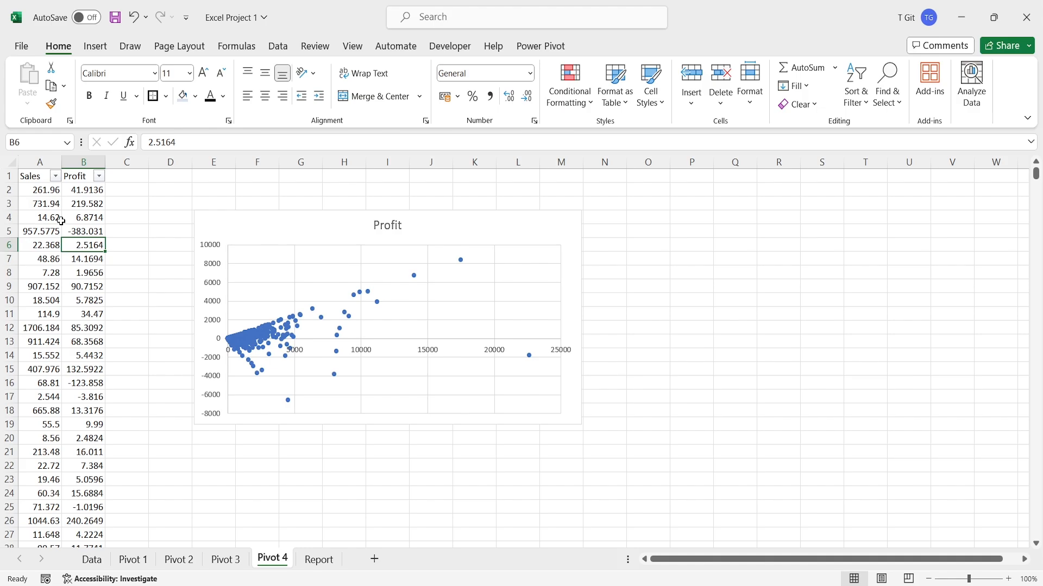
- Examine the full range of Profit values in the column's filter list, from the lowest to the highest, without filtering
{"action": "left_click", "coordinate": [99, 178]}
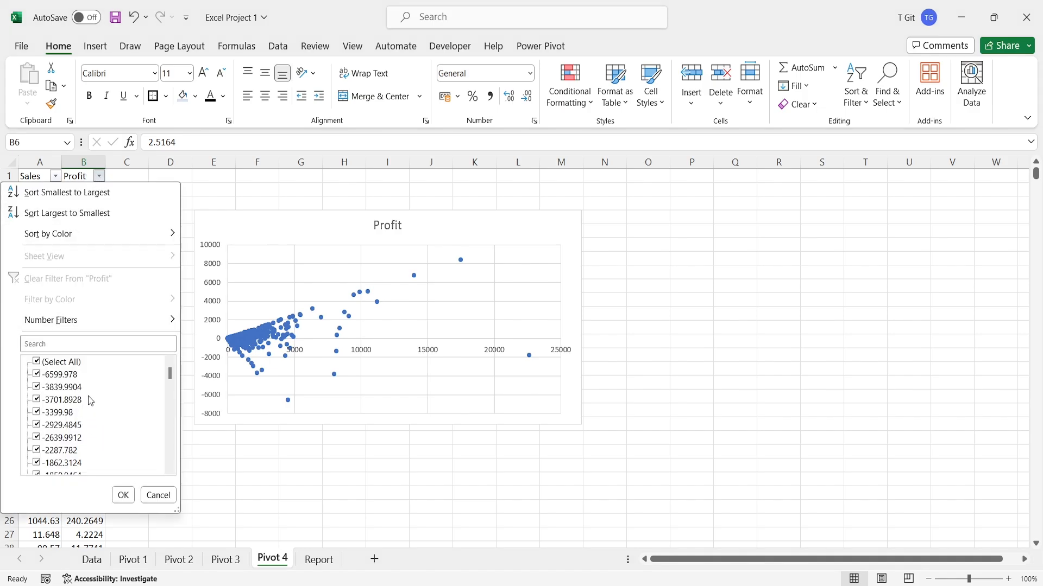
{"action": "scroll", "coordinate": [89, 397], "scroll_direction": "down", "scroll_amount": 1}
{"action": "scroll", "coordinate": [88, 398], "scroll_direction": "down", "scroll_amount": 5}
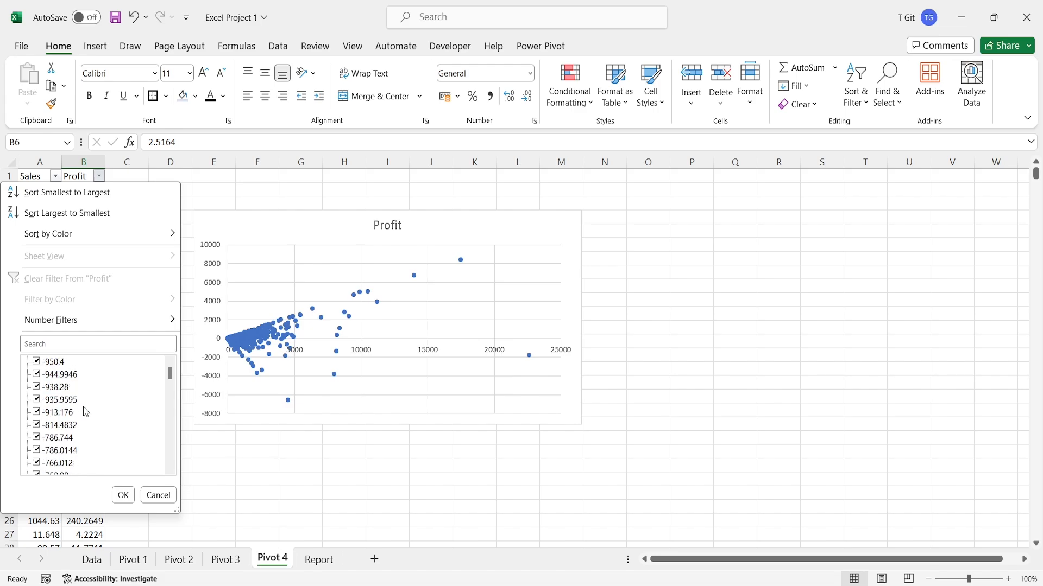
{"action": "scroll", "coordinate": [83, 406], "scroll_direction": "down", "scroll_amount": 5}
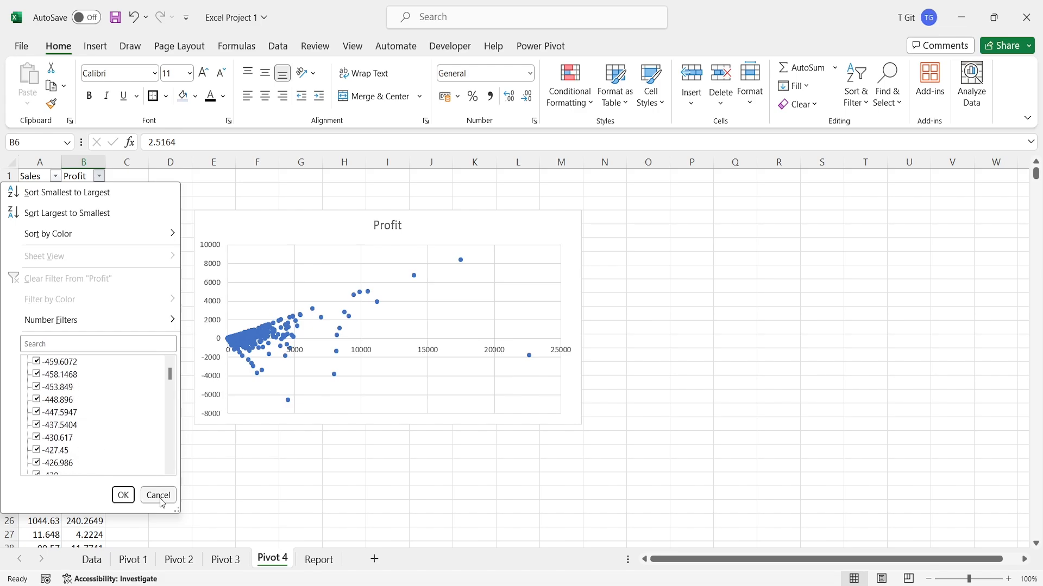
{"action": "scroll", "coordinate": [144, 456], "scroll_direction": "down", "scroll_amount": 2}
{"action": "left_click_drag", "start_coordinate": [170, 374], "coordinate": [170, 465]}
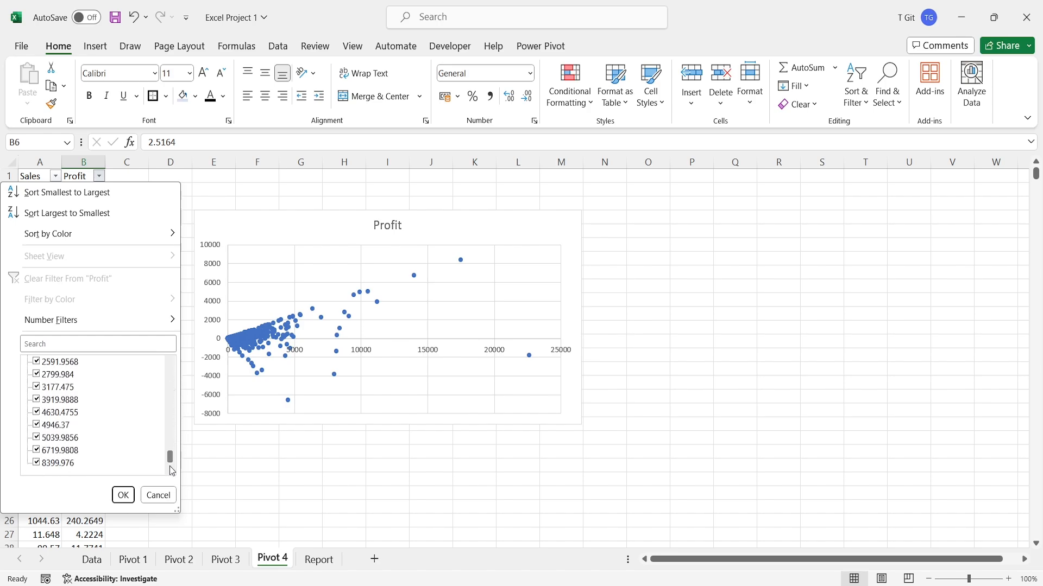
{"action": "left_click", "coordinate": [158, 496]}
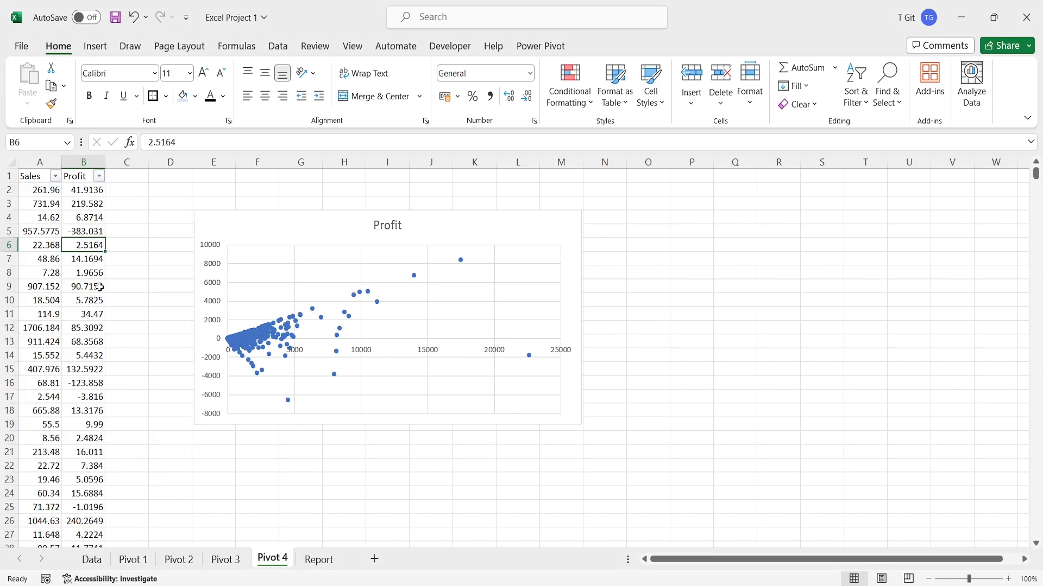
- Examine the lowest Sales values in the column's filter list without applying a filter
{"action": "left_click", "coordinate": [53, 179]}
{"action": "scroll", "coordinate": [91, 425], "scroll_direction": "down", "scroll_amount": 8}
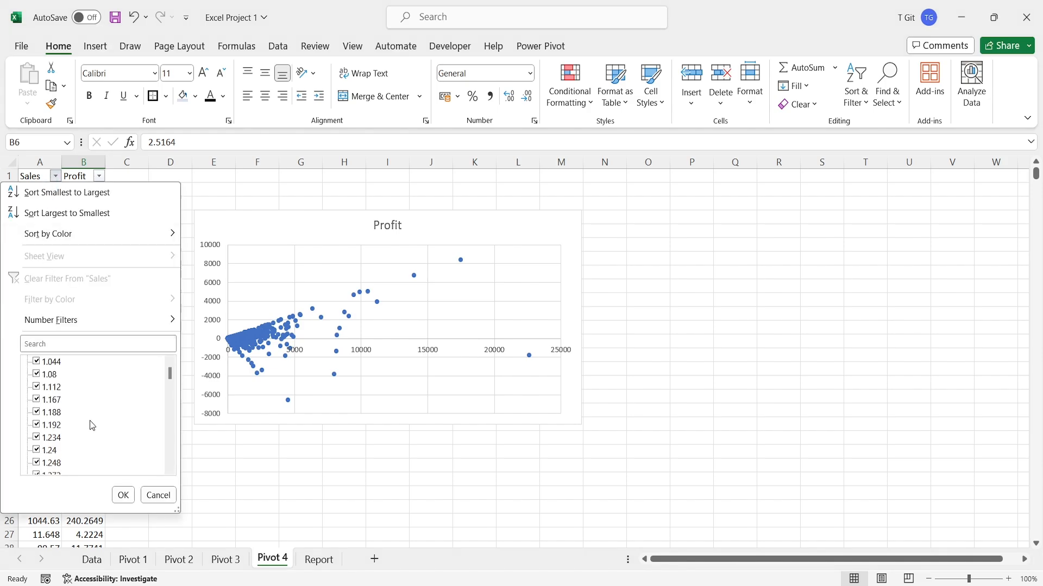
{"action": "scroll", "coordinate": [92, 425], "scroll_direction": "down", "scroll_amount": 6}
{"action": "left_click_drag", "start_coordinate": [169, 380], "coordinate": [165, 356]}
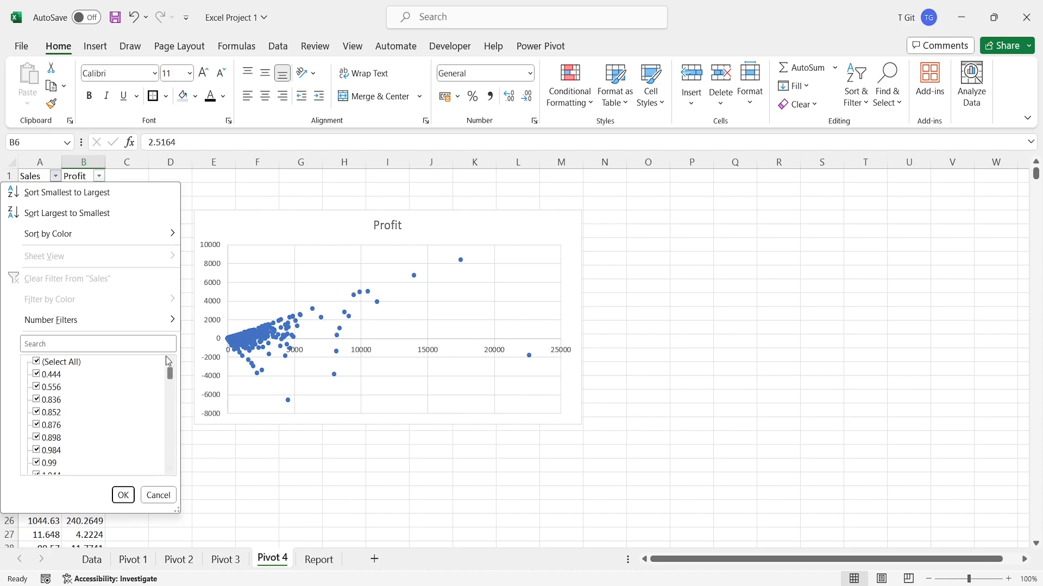
{"action": "left_click", "coordinate": [158, 495]}
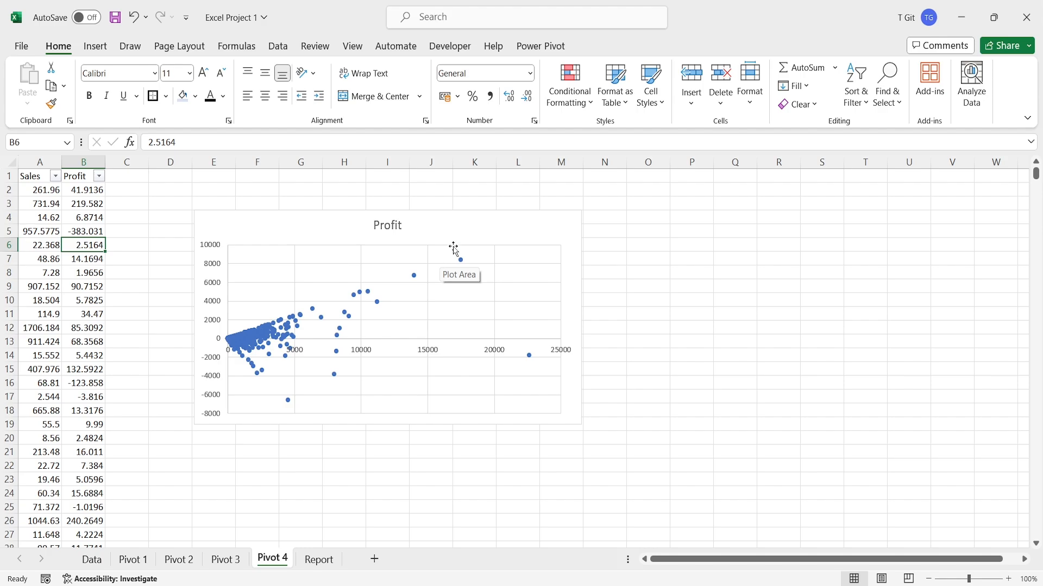
- Recolour the scatter chart with the monochromatic grey palette
{"action": "left_click", "coordinate": [487, 230]}
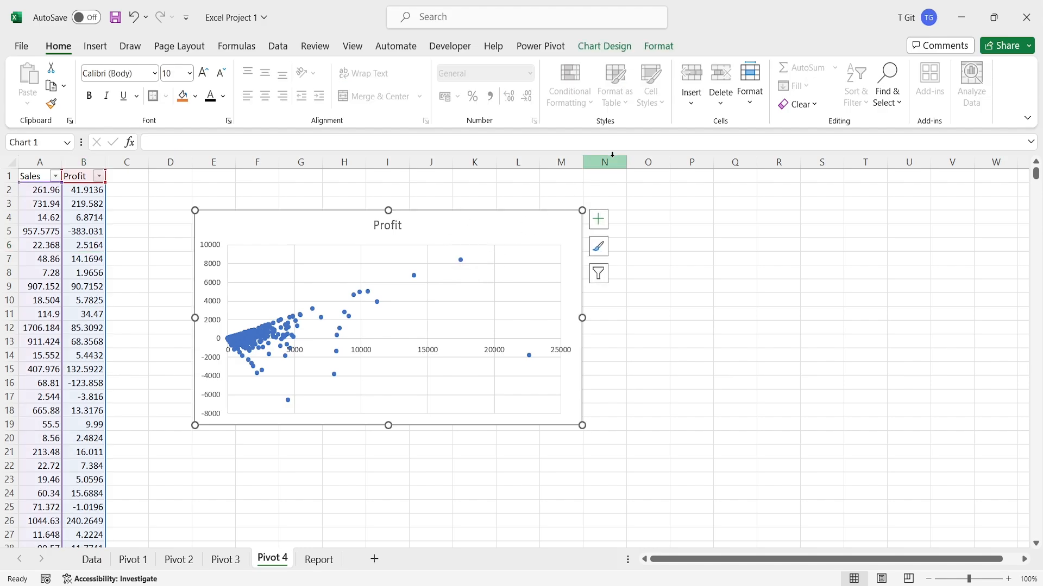
{"action": "left_click", "coordinate": [620, 53]}
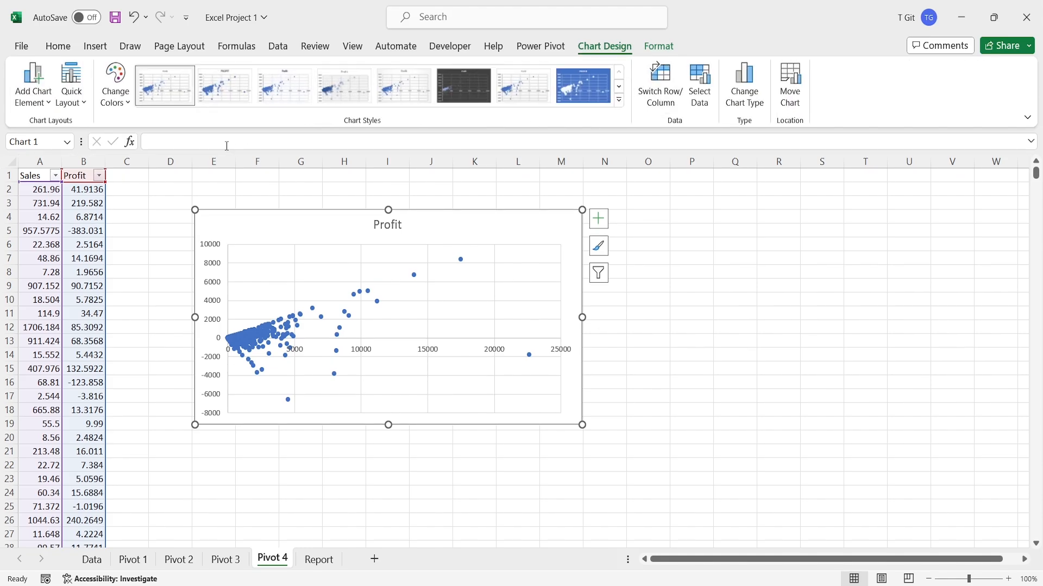
{"action": "left_click", "coordinate": [123, 99]}
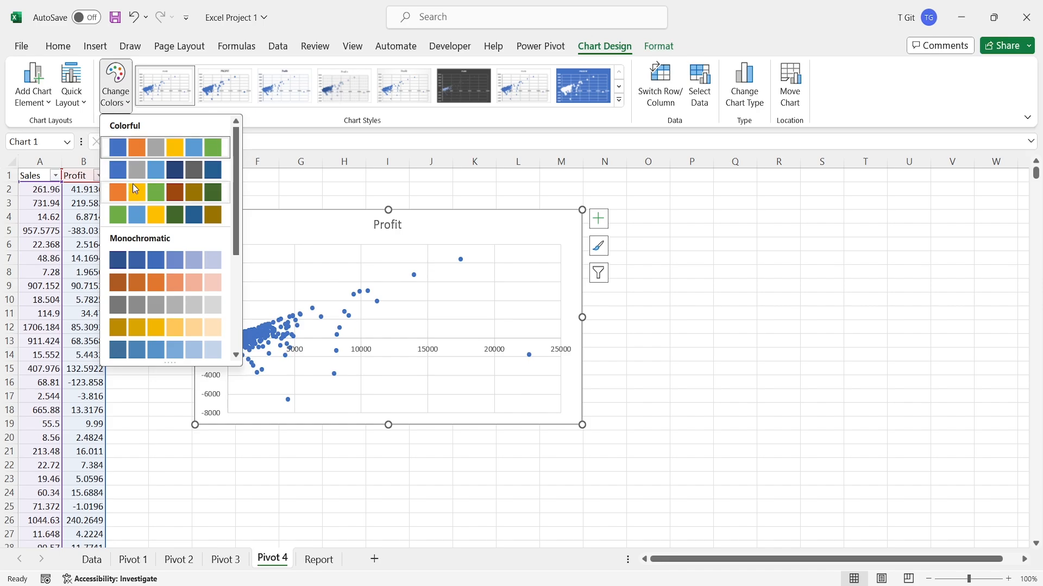
{"action": "left_click", "coordinate": [174, 306]}
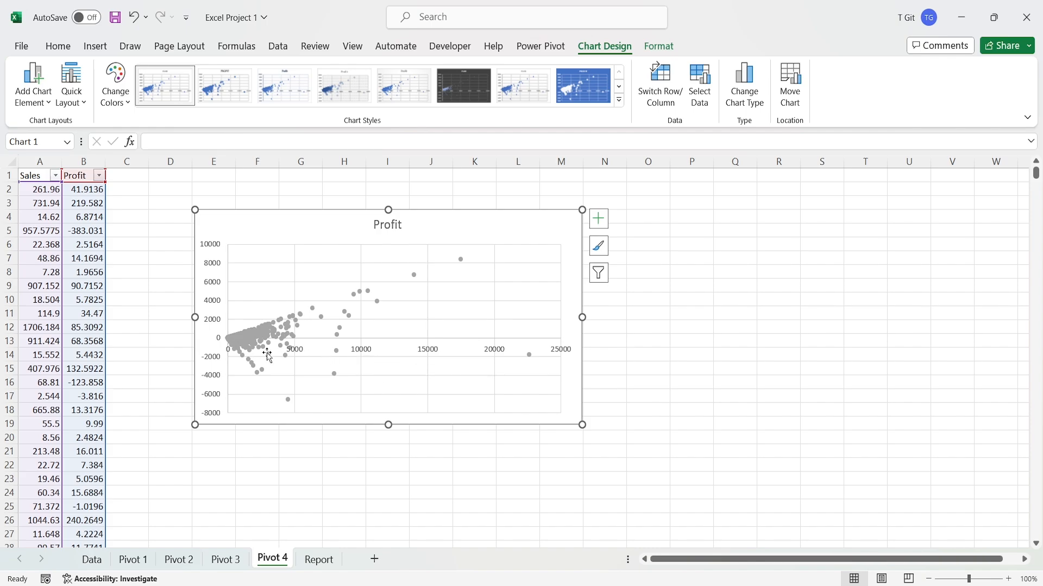
- Make the scatter chart's horizontal axis labels bold and copy that formatting to the vertical axis labels
{"action": "left_click", "coordinate": [363, 352]}
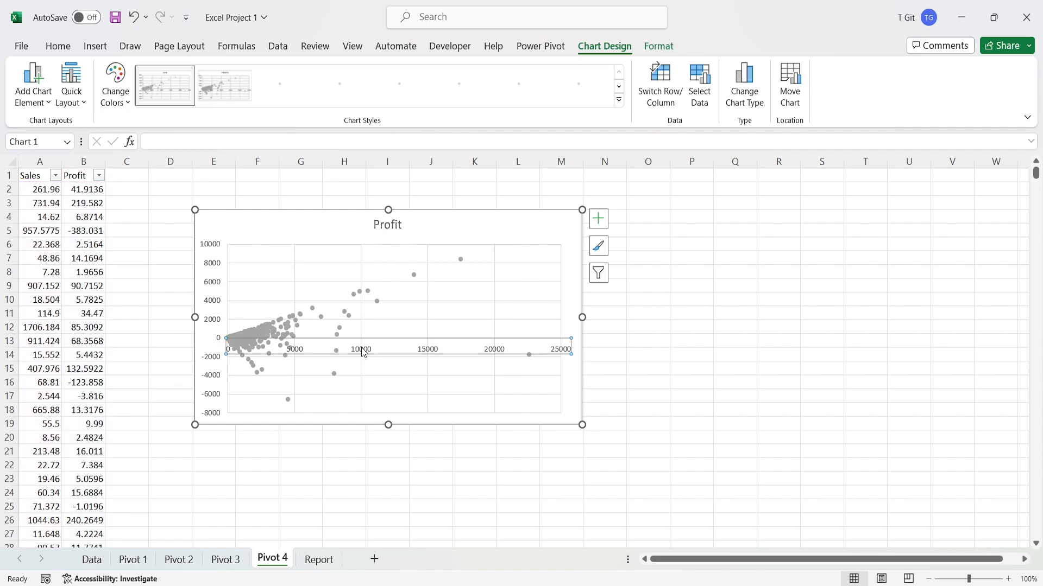
{"action": "left_click", "coordinate": [57, 46]}
{"action": "left_click", "coordinate": [90, 100]}
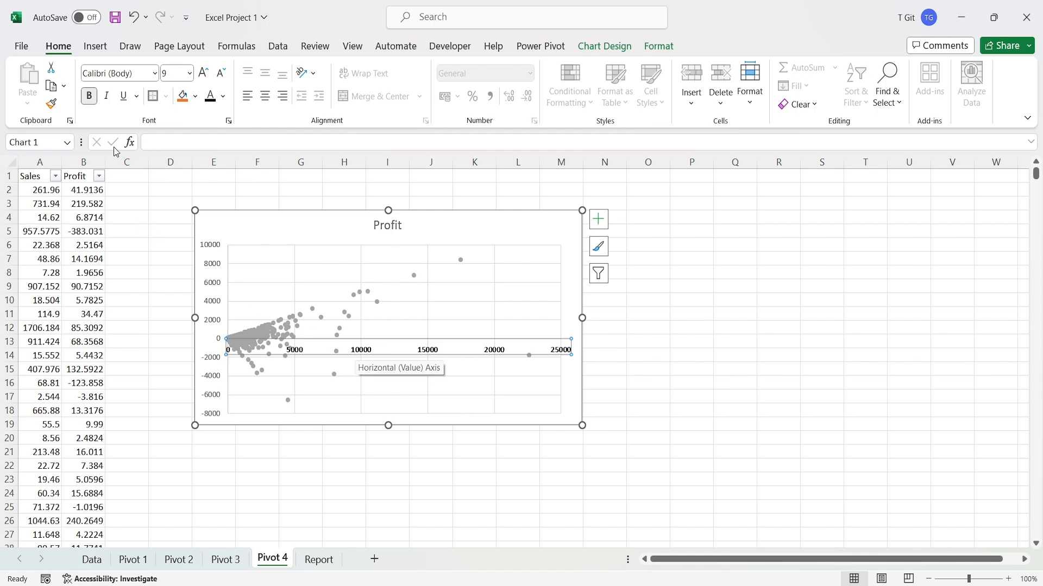
{"action": "left_click", "coordinate": [51, 104]}
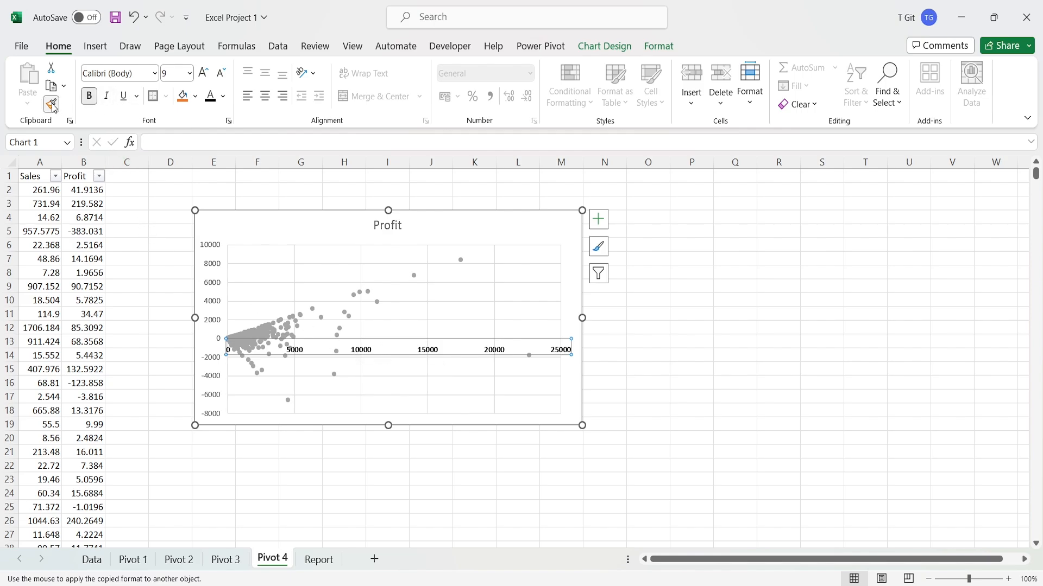
{"action": "left_click", "coordinate": [211, 250]}
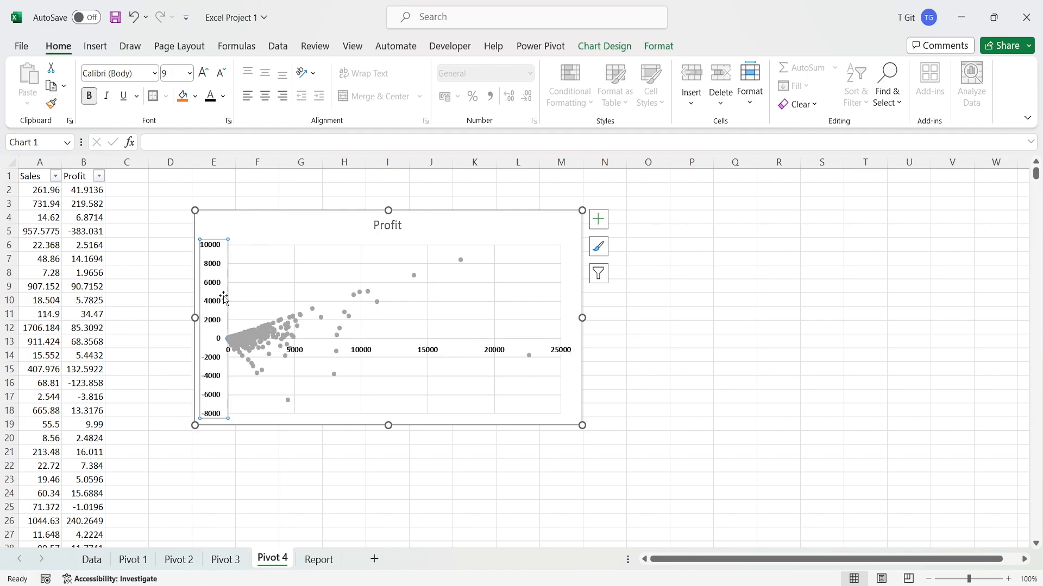
{"action": "left_click", "coordinate": [681, 342]}
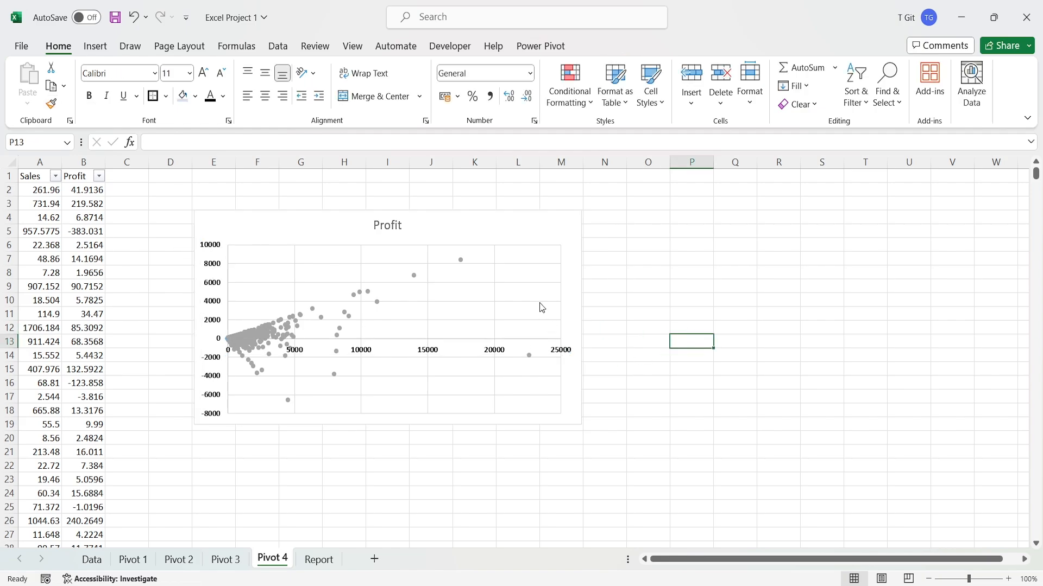
- Replace the scatter chart's title with "Profit V/S Sales"
{"action": "double_click", "coordinate": [392, 227]}
{"action": "double_click", "coordinate": [390, 225]}
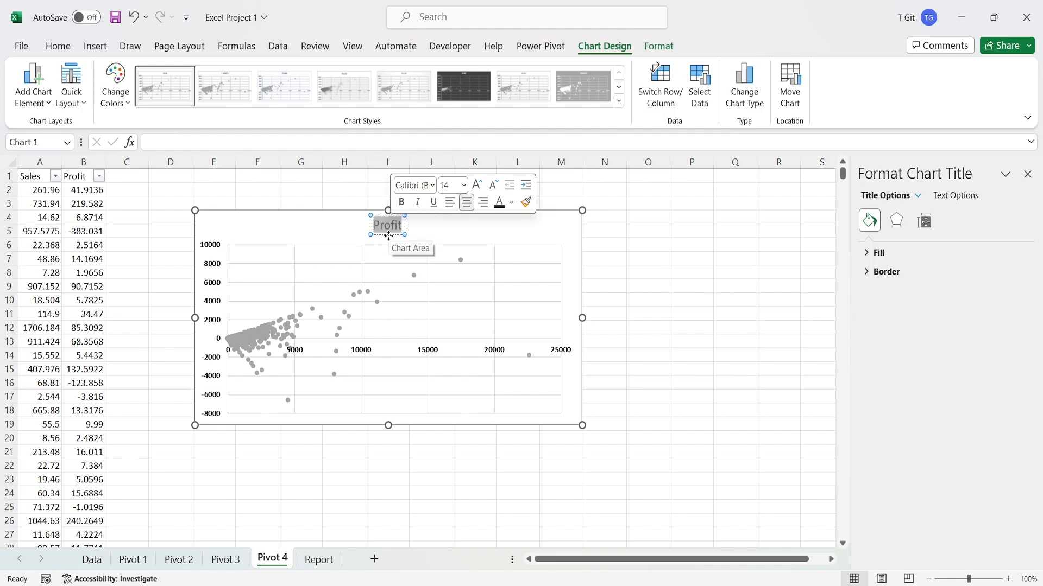
{"action": "type", "text": "P"}
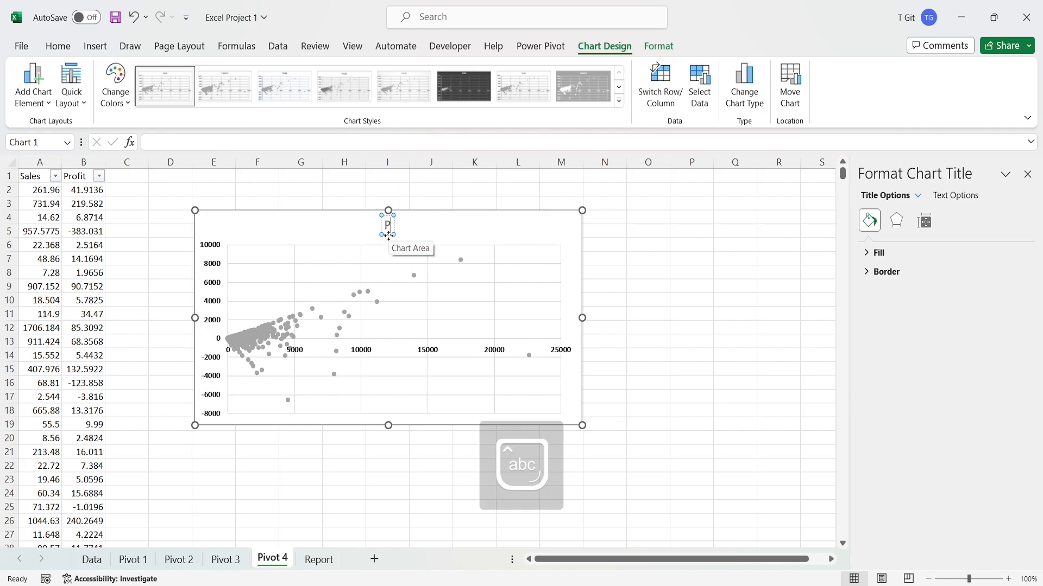
{"action": "type", "text": "rogit"}
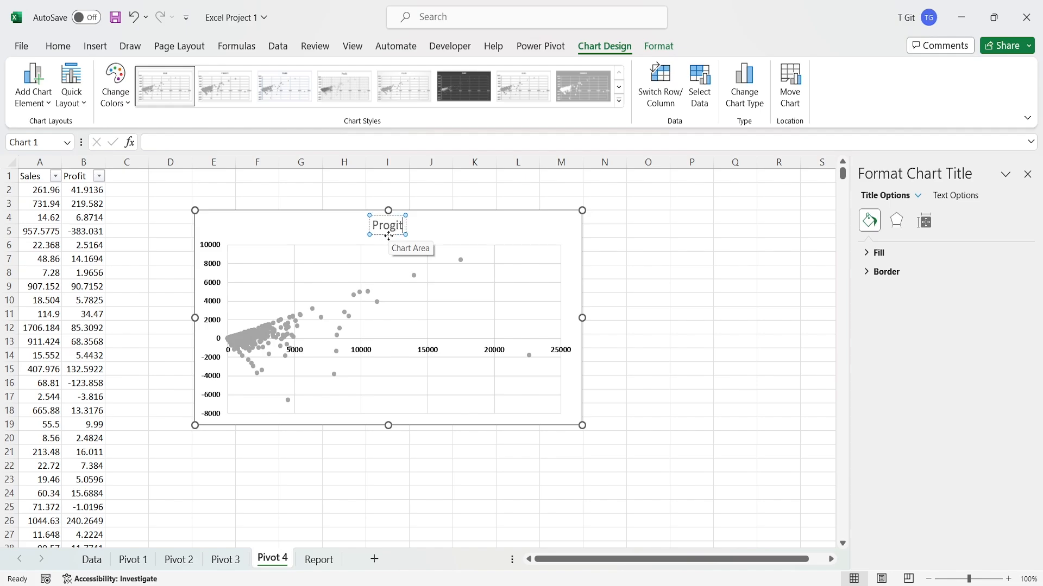
{"action": "type", "text": " V"}
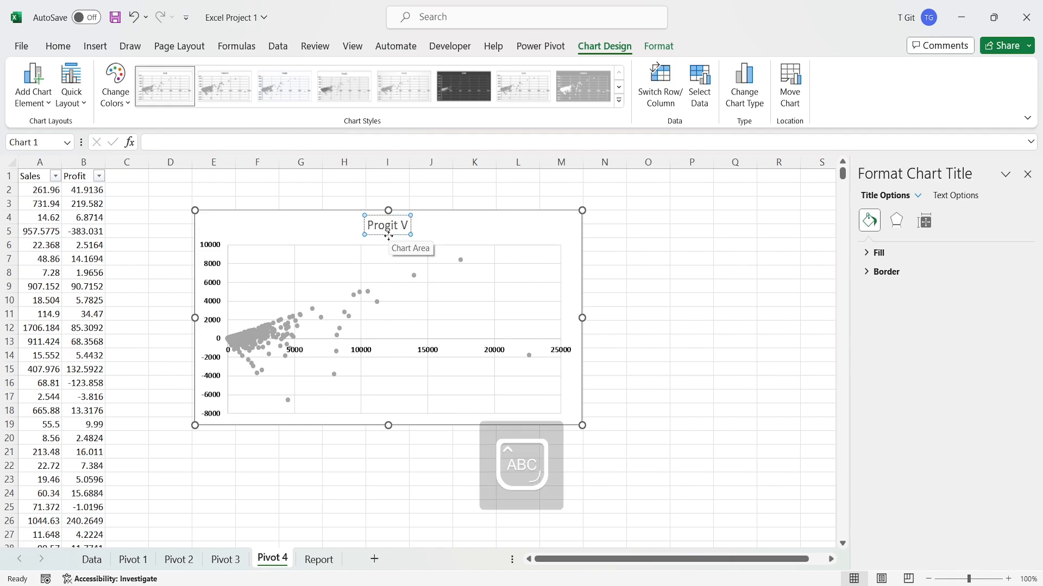
{"action": "type", "text": "/S"}
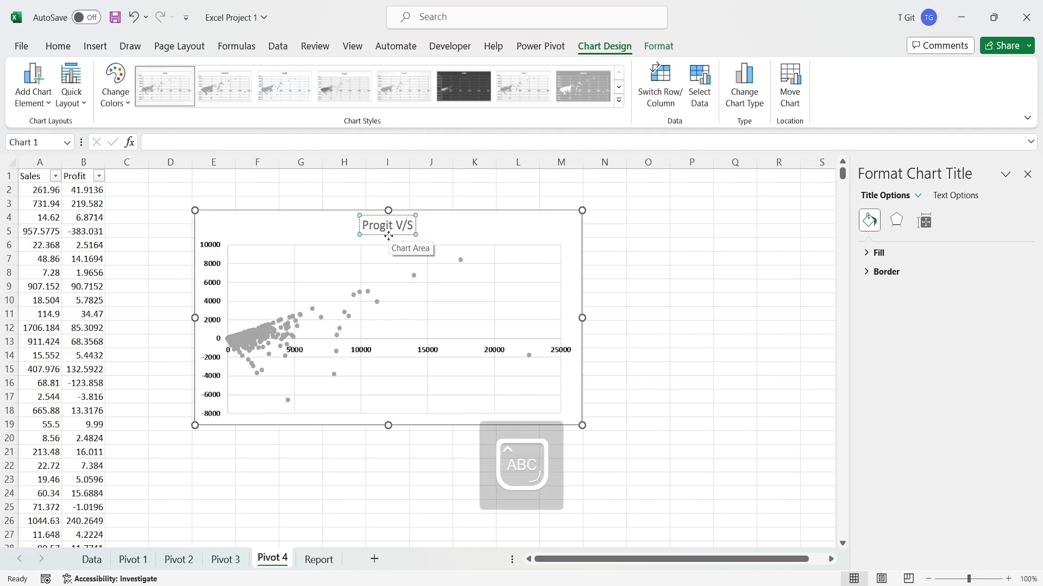
{"action": "type", "text": " Sales"}
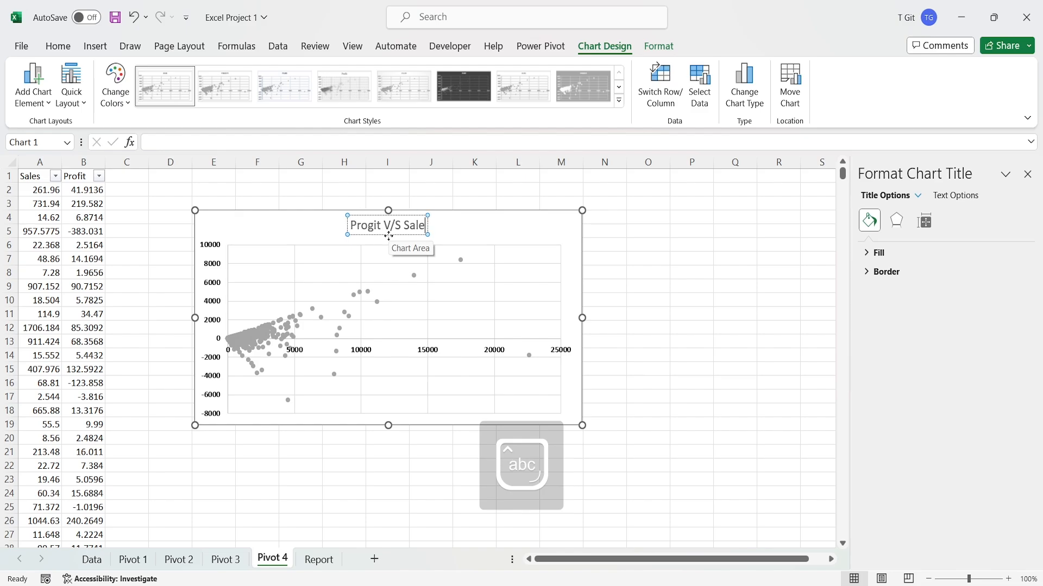
{"action": "key", "text": "Left"}
{"action": "key", "text": "Left"}
{"action": "key", "text": "Left"}
{"action": "key", "text": "Left"}
{"action": "key", "text": "Left"}
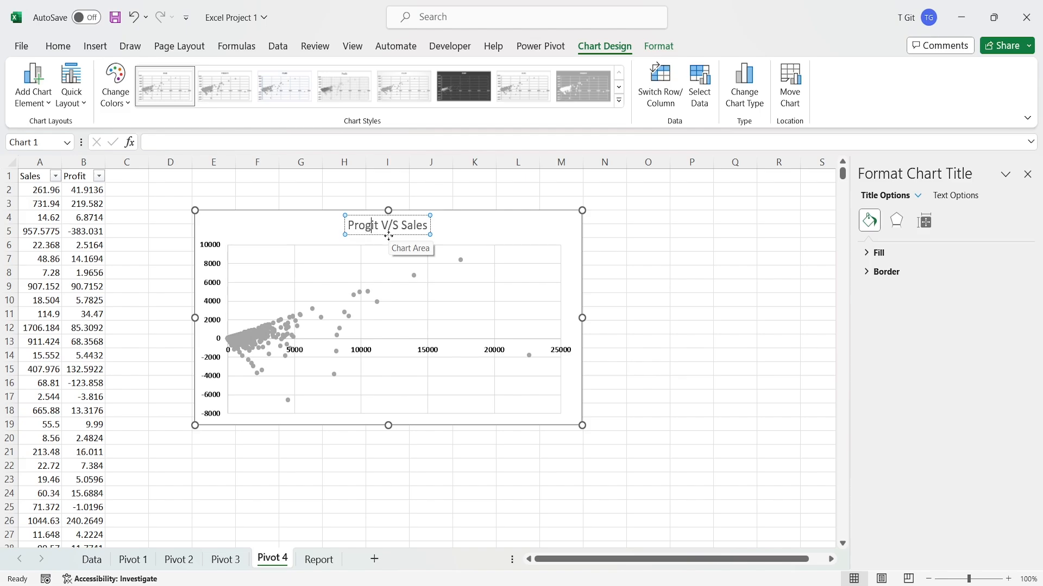
{"action": "key", "text": "BackSpace"}
{"action": "type", "text": "f"}
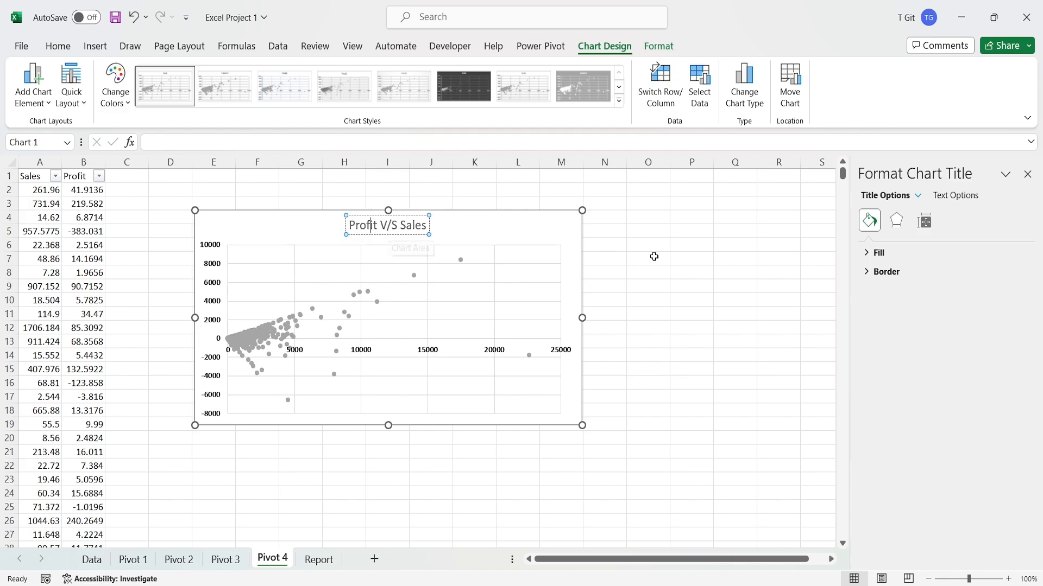
{"action": "left_click", "coordinate": [652, 257]}
- Format the whole "Profit V/S Sales" chart title as bold, underlined and italic
{"action": "left_click", "coordinate": [390, 223]}
{"action": "left_click", "coordinate": [389, 222]}
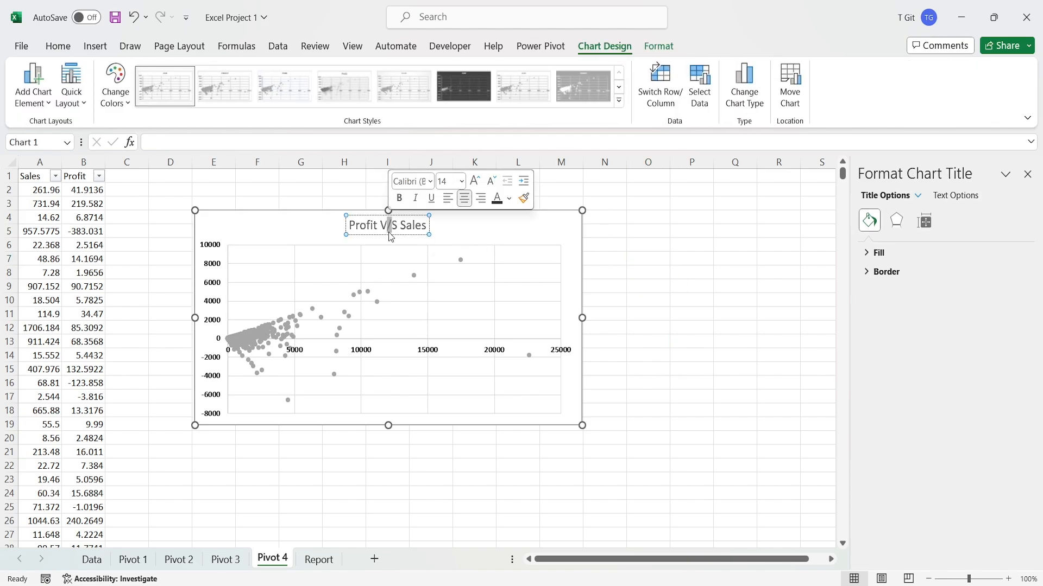
{"action": "triple_click", "coordinate": [390, 225]}
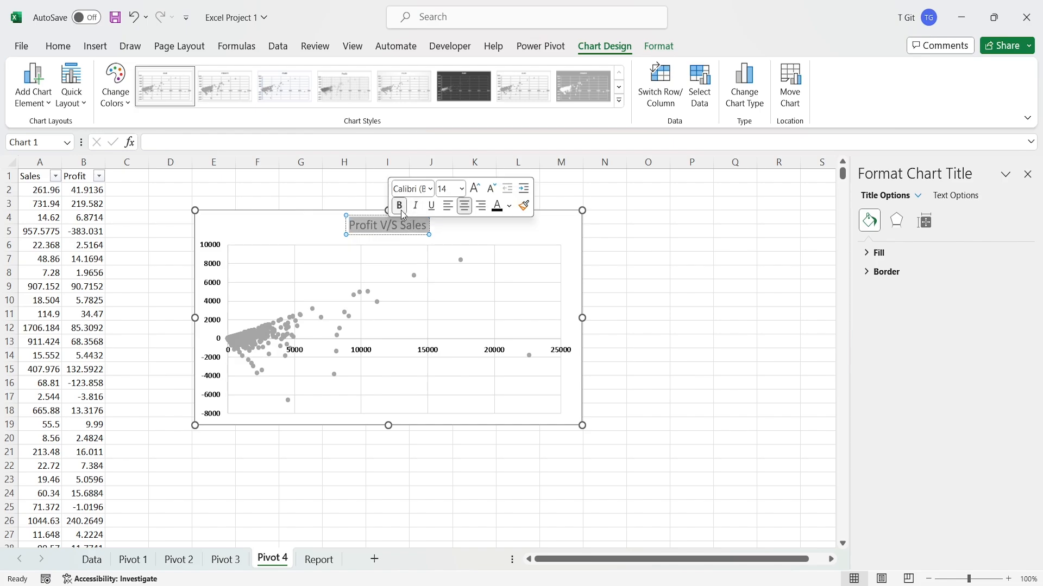
{"action": "left_click", "coordinate": [399, 205]}
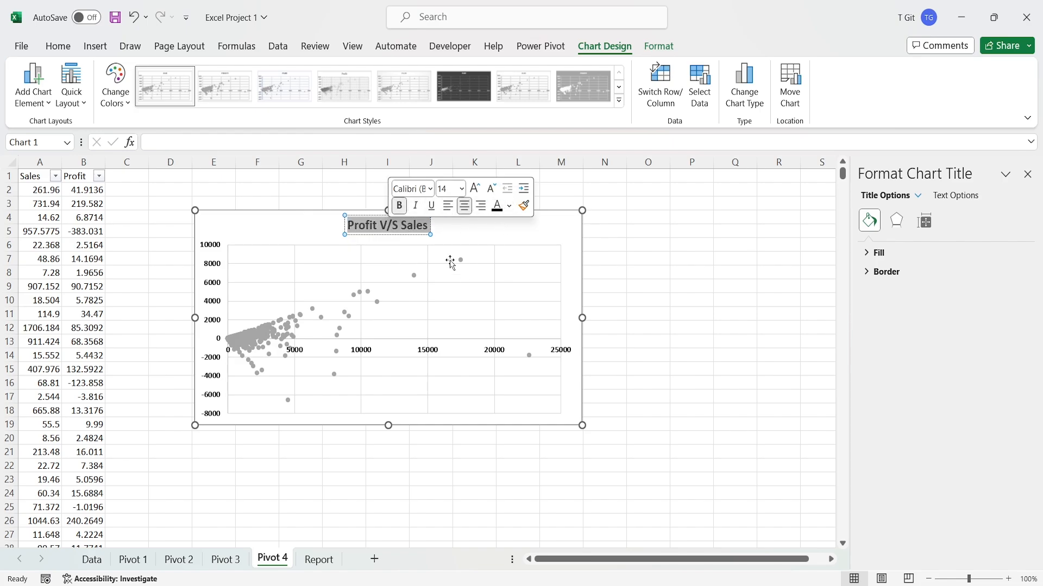
{"action": "left_click", "coordinate": [432, 206]}
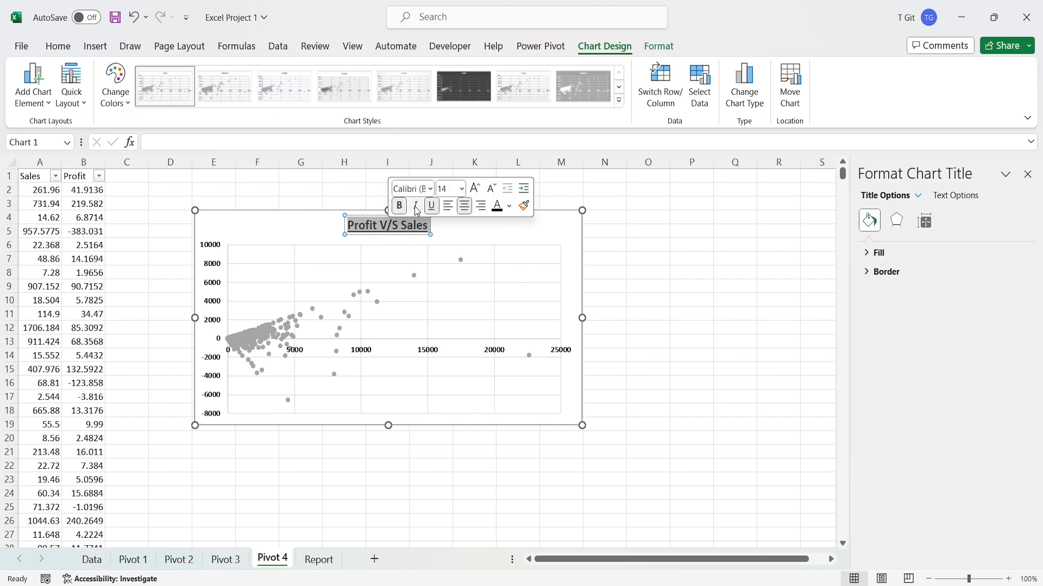
{"action": "left_click", "coordinate": [416, 208]}
{"action": "left_click", "coordinate": [674, 286]}
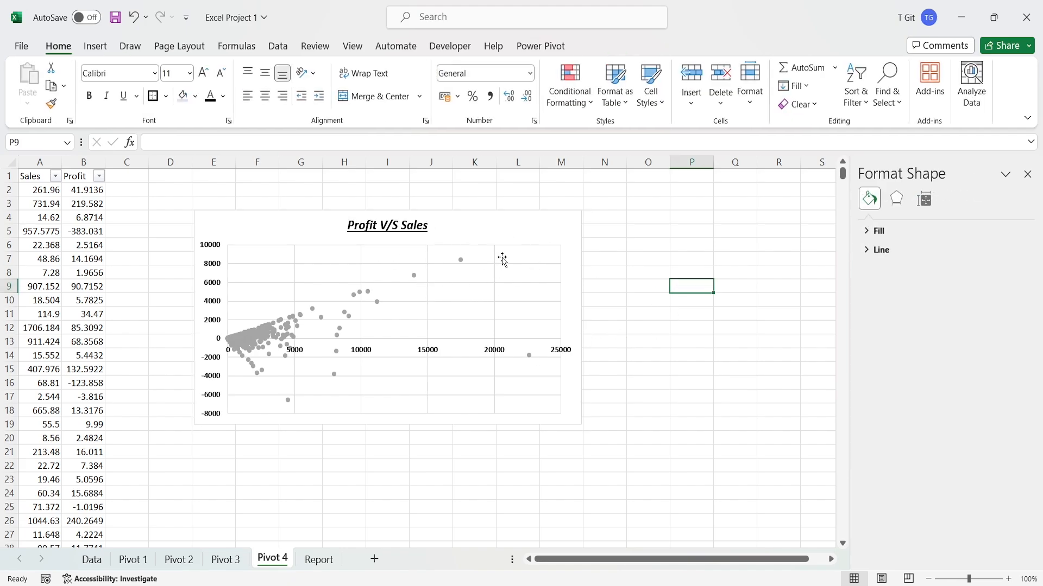
- Add axis titles to both axes of the scatter chart
{"action": "left_click", "coordinate": [499, 233]}
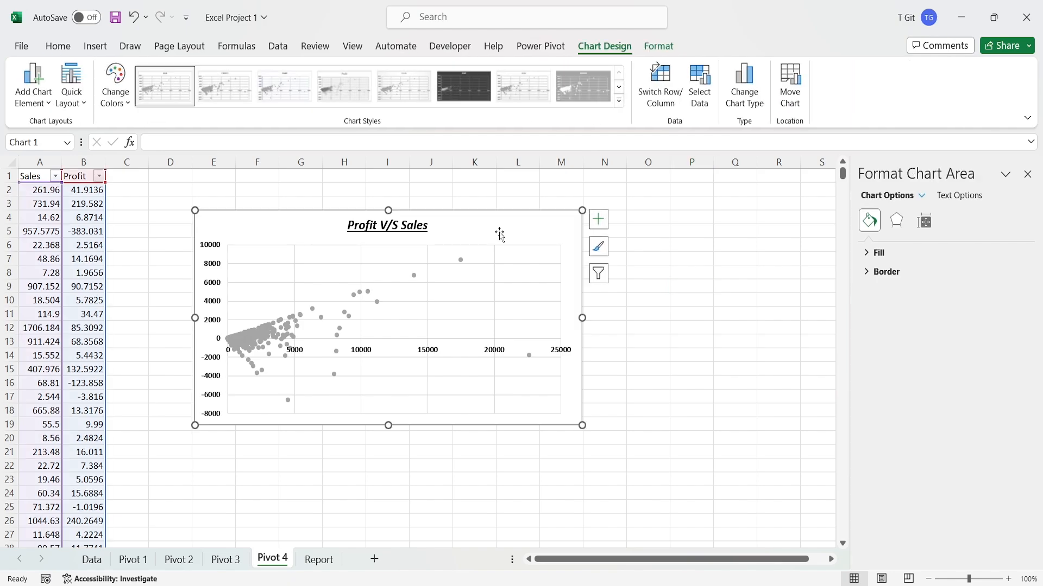
{"action": "left_click", "coordinate": [598, 219]}
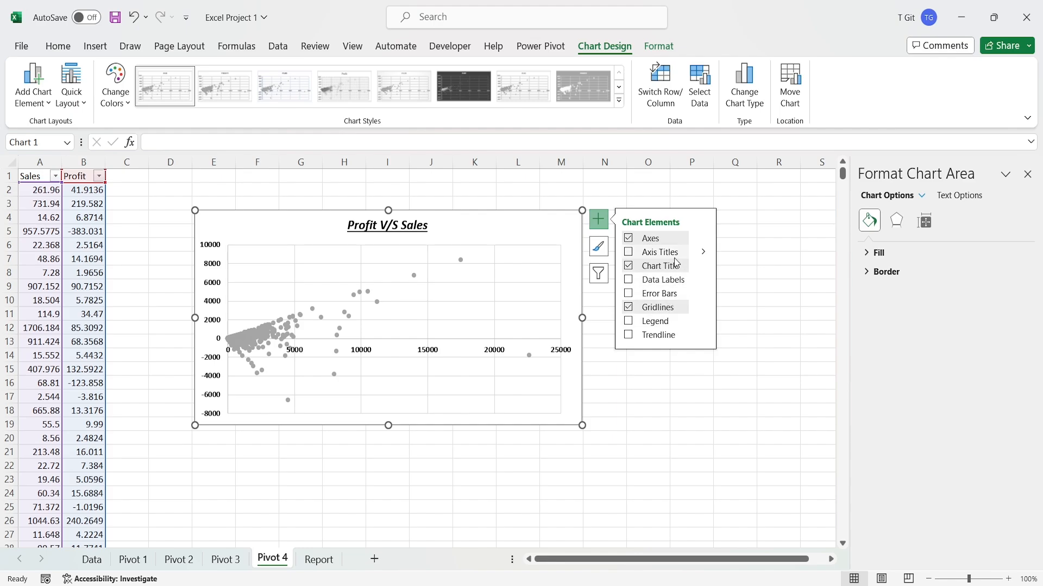
{"action": "left_click", "coordinate": [629, 253]}
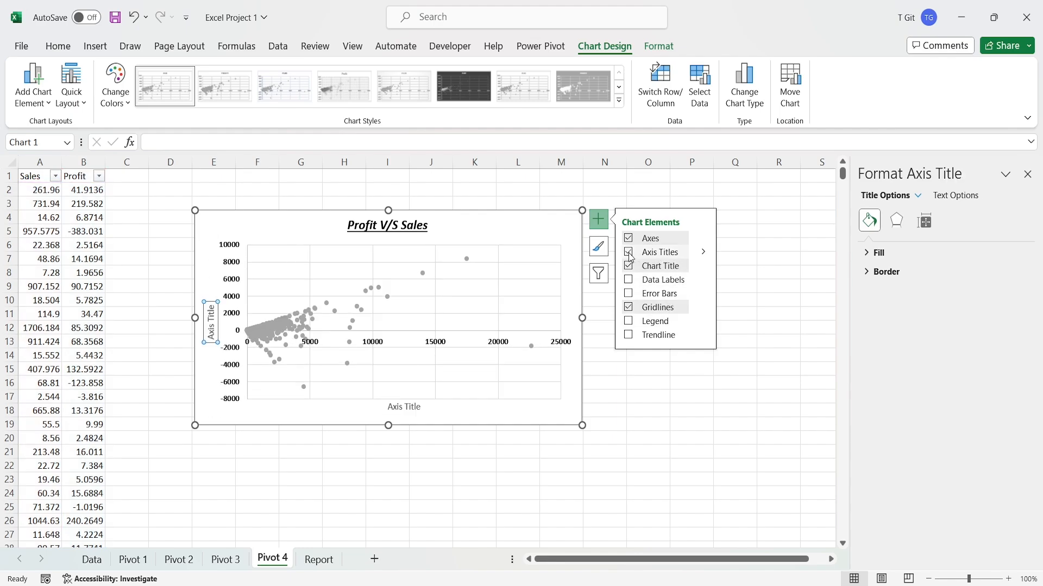
- Rename the scatter chart's horizontal axis title to "Sales" and make it bold
{"action": "left_click", "coordinate": [403, 408]}
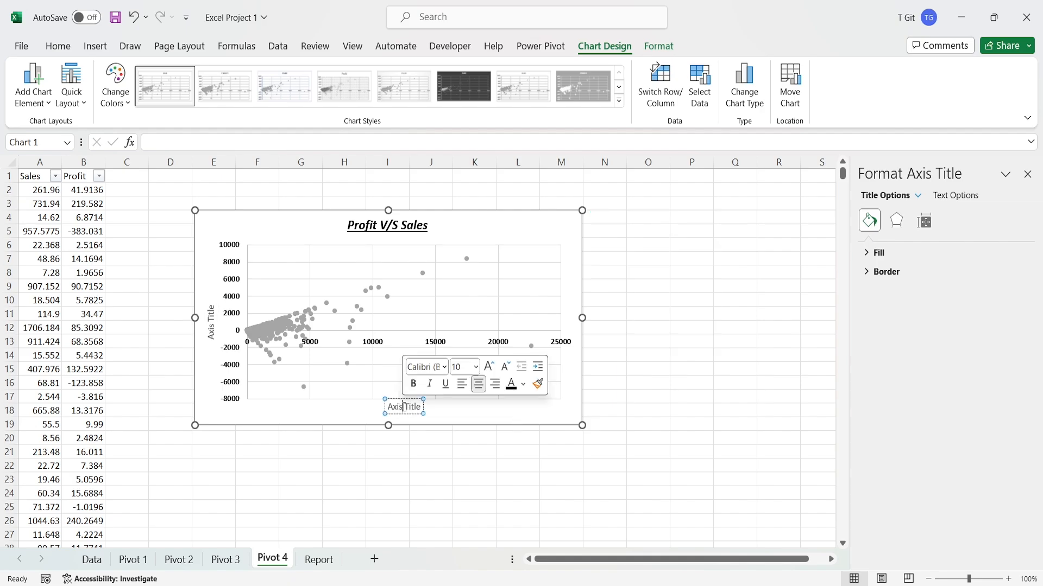
{"action": "triple_click", "coordinate": [404, 409]}
{"action": "type", "text": "Sa"}
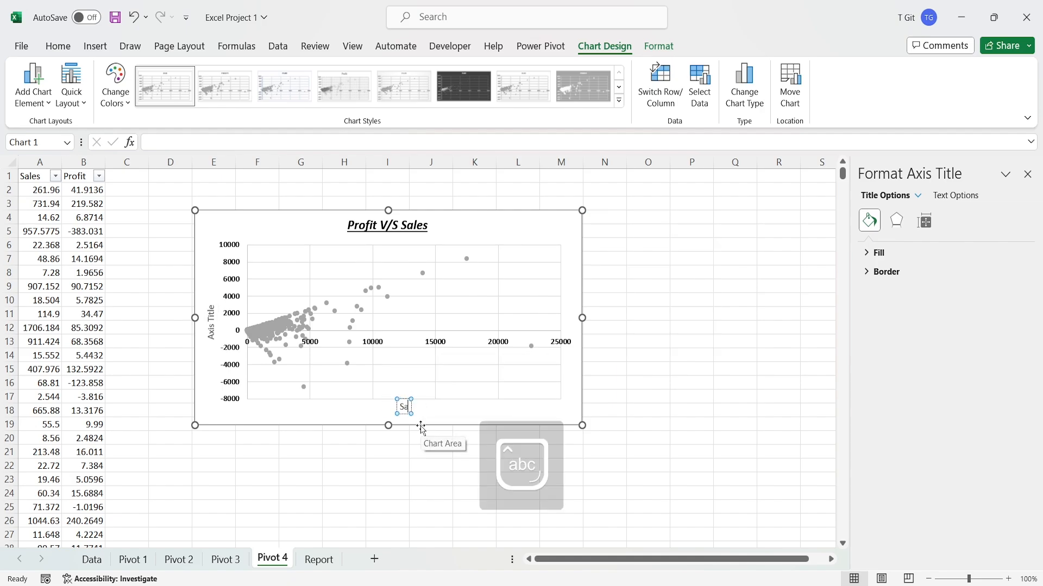
{"action": "type", "text": "les"}
{"action": "key", "text": "ctrl+a"}
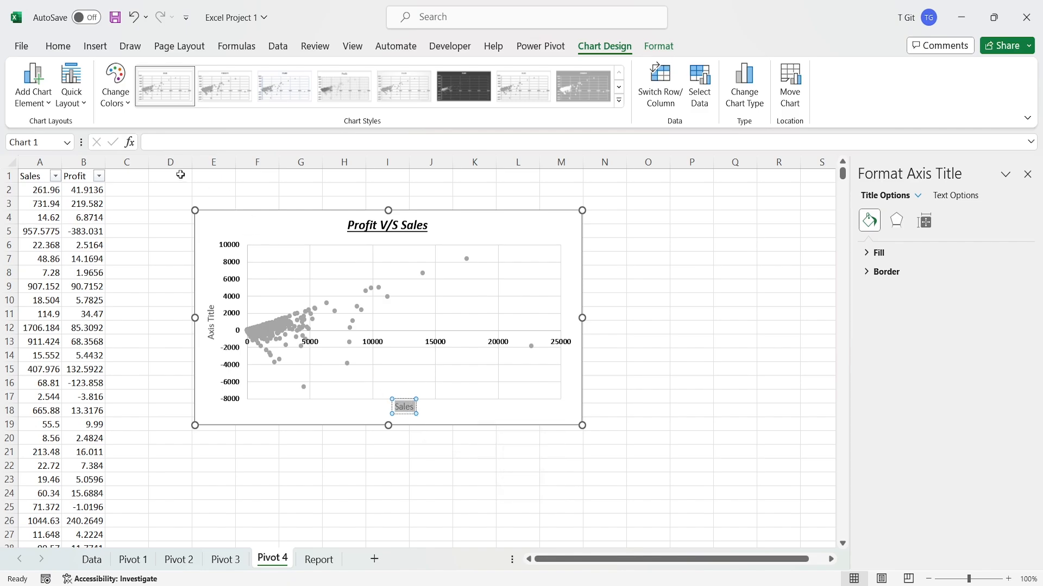
{"action": "left_click", "coordinate": [48, 45]}
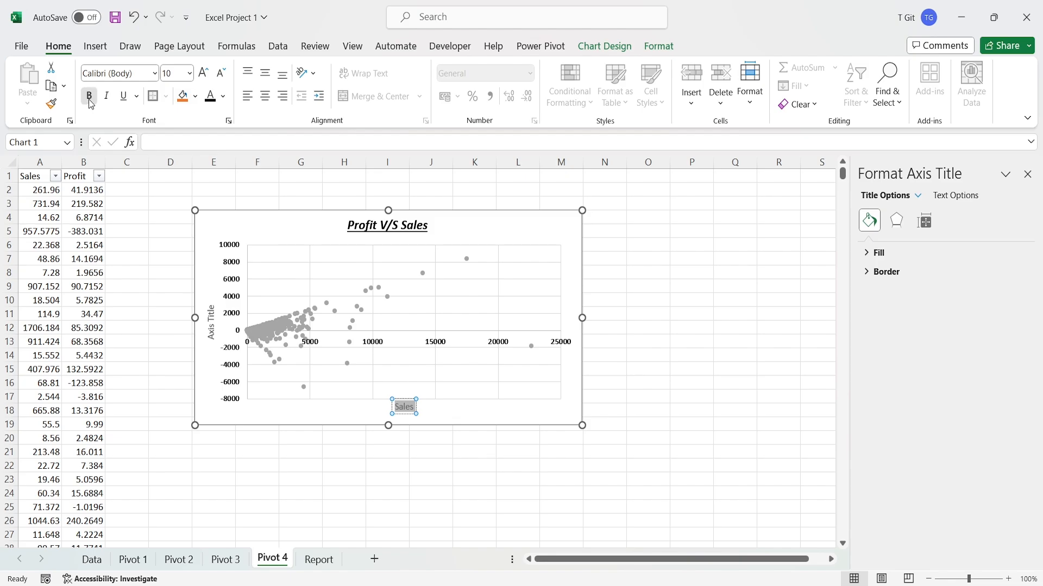
{"action": "left_click", "coordinate": [89, 98]}
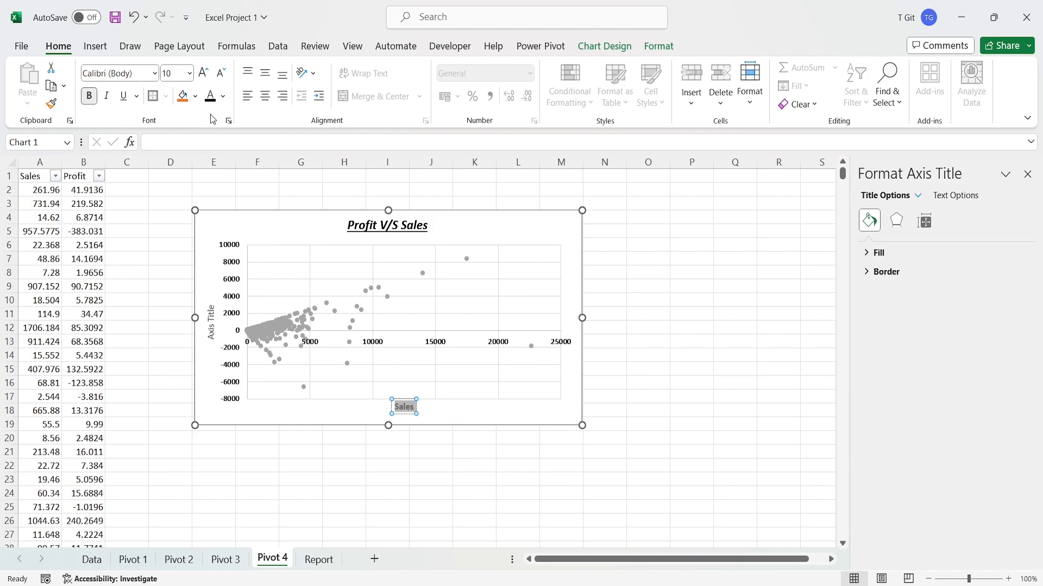
{"action": "left_click", "coordinate": [653, 378]}
- Rename the scatter chart's vertical axis title to "Profit"
{"action": "left_click", "coordinate": [211, 327]}
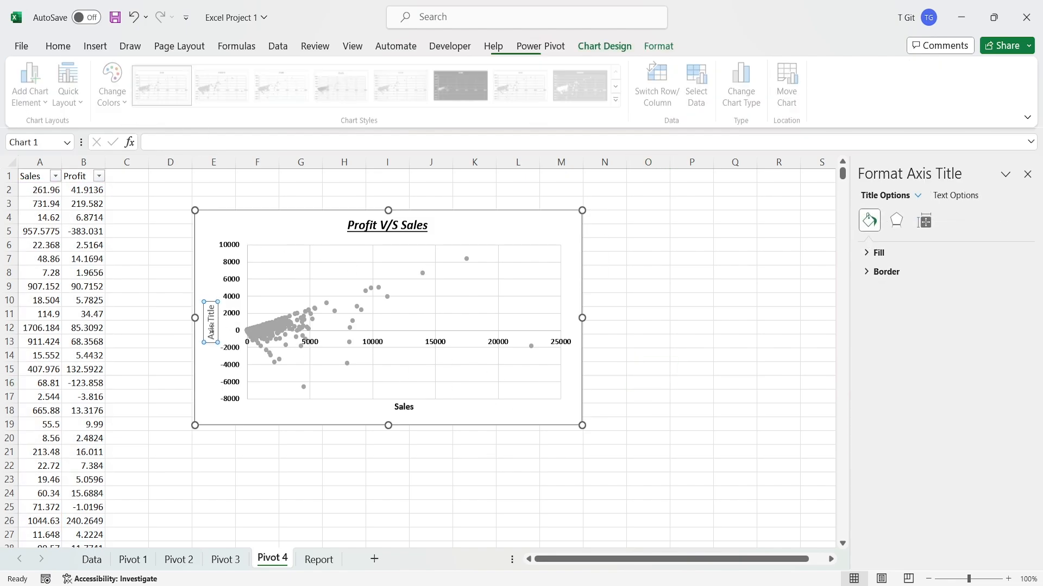
{"action": "double_click", "coordinate": [211, 329]}
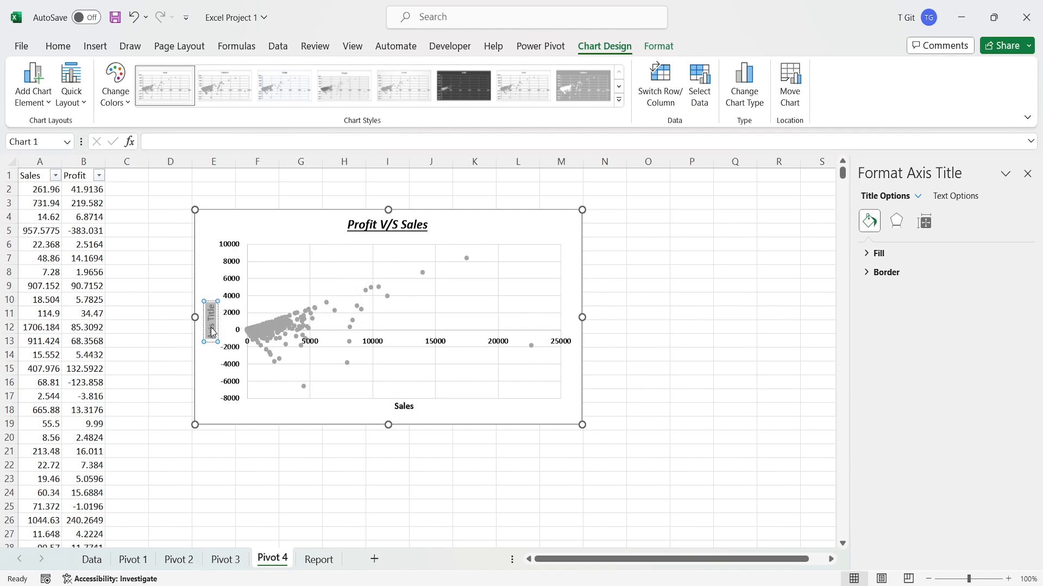
{"action": "type", "text": "Profit"}
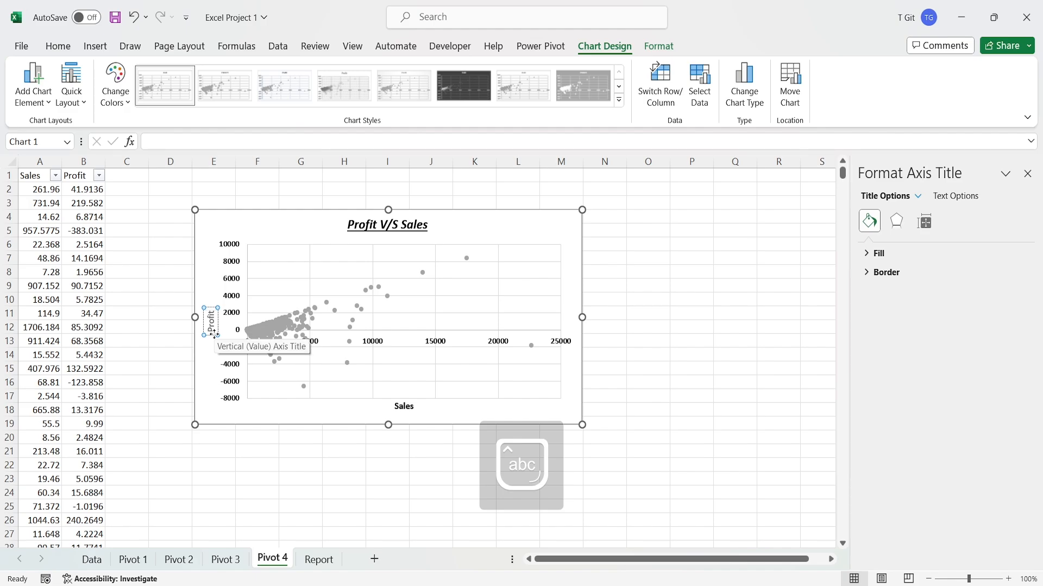
{"action": "left_click", "coordinate": [604, 286]}
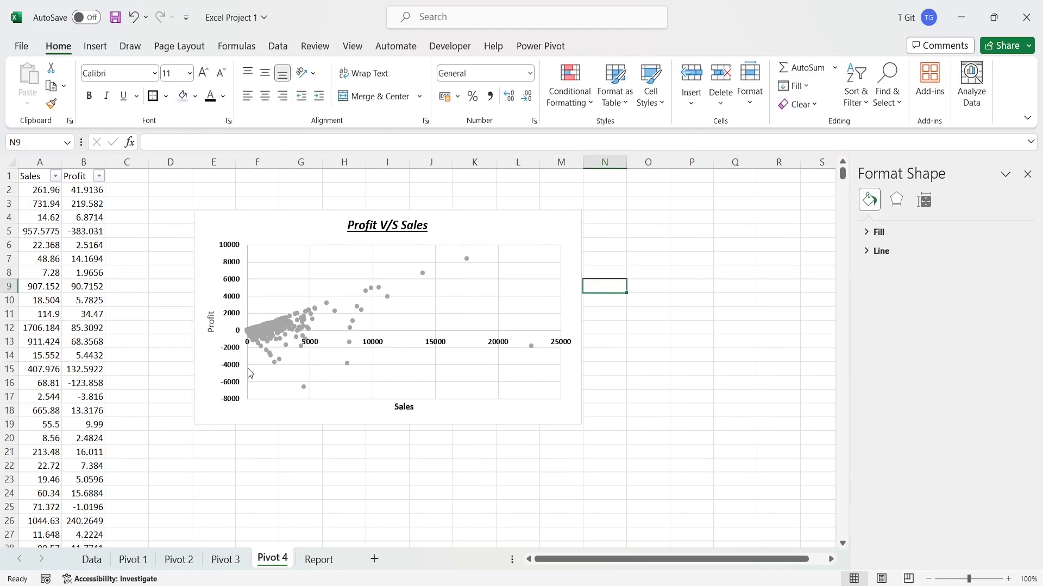
- Copy the bold formatting of the "Sales" axis title onto the "Profit" axis title with Format Painter
{"action": "left_click", "coordinate": [409, 413]}
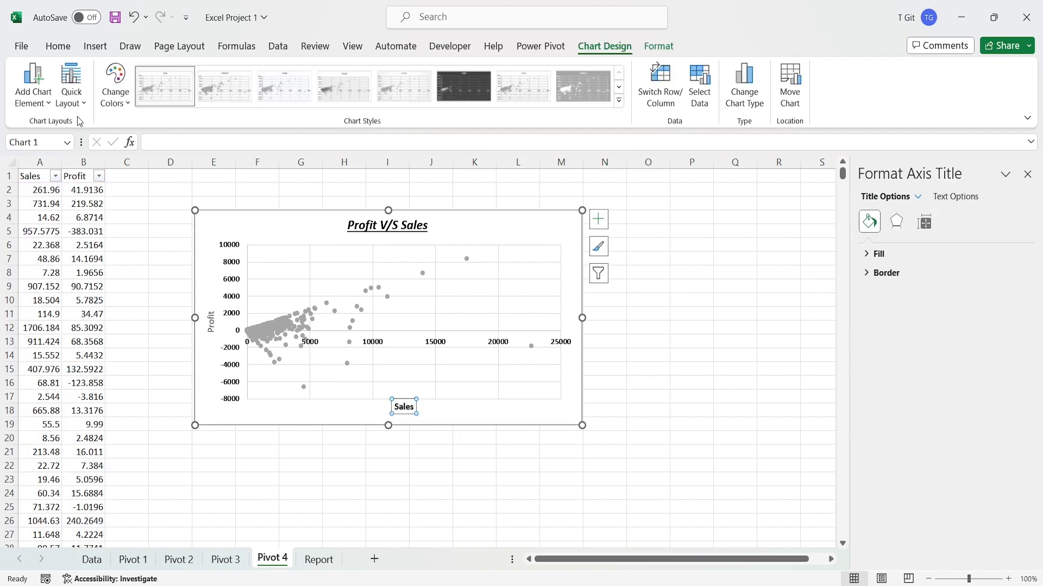
{"action": "left_click", "coordinate": [58, 46]}
{"action": "left_click", "coordinate": [51, 104]}
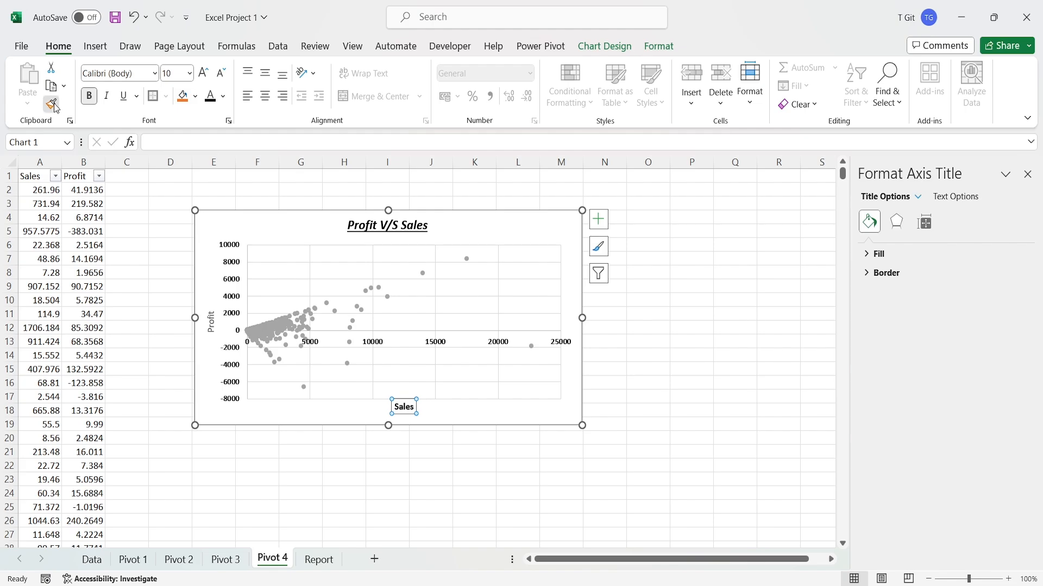
{"action": "left_click", "coordinate": [211, 323]}
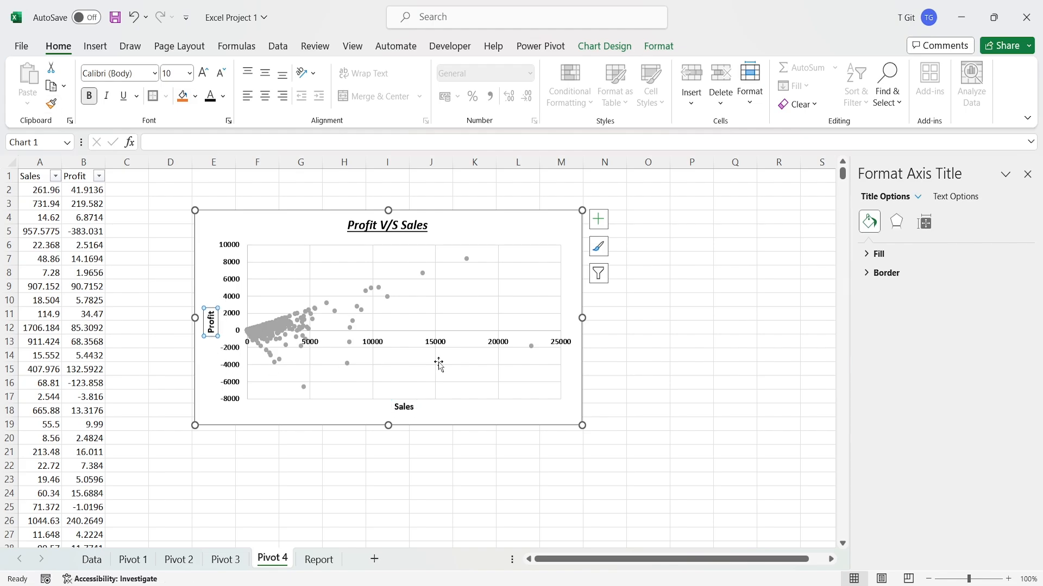
{"action": "left_click", "coordinate": [658, 341]}
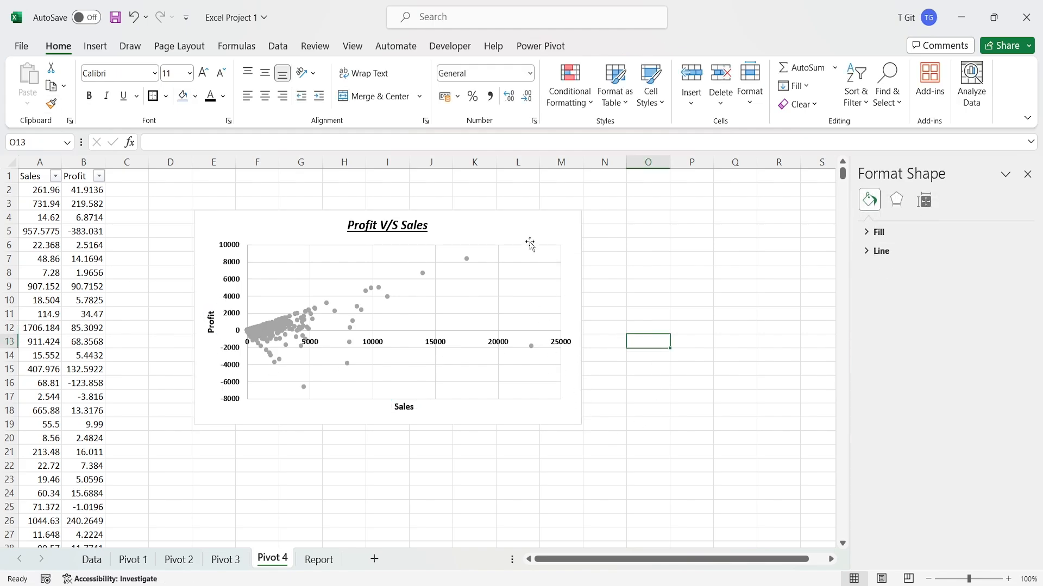
- Copy the Profit V/S Sales chart and paste it into the Report sheet at cell B25, below the shipping mode chart
{"action": "left_click", "coordinate": [514, 229]}
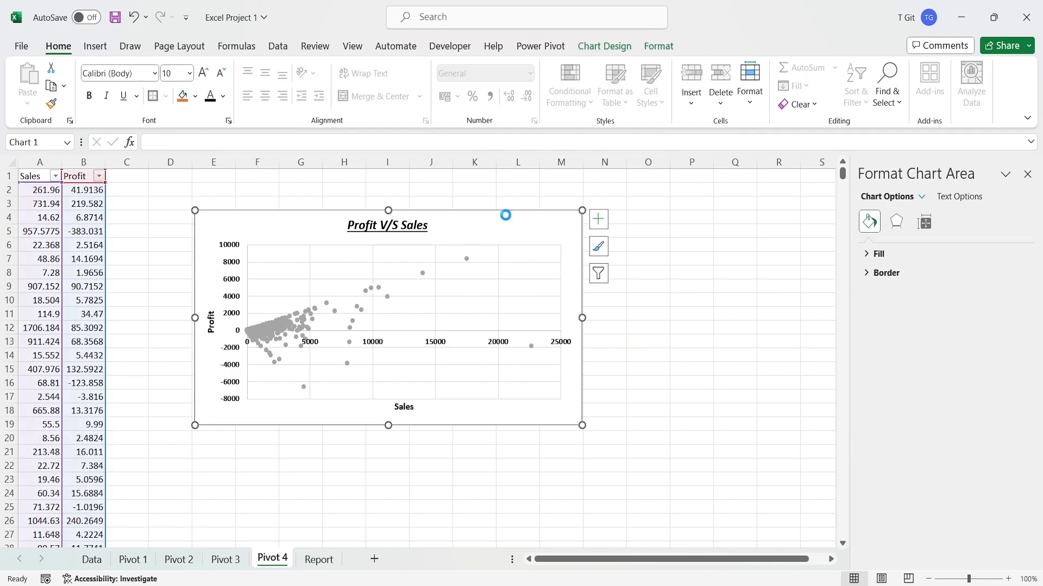
{"action": "key", "text": "ctrl+c"}
{"action": "left_click", "coordinate": [320, 561]}
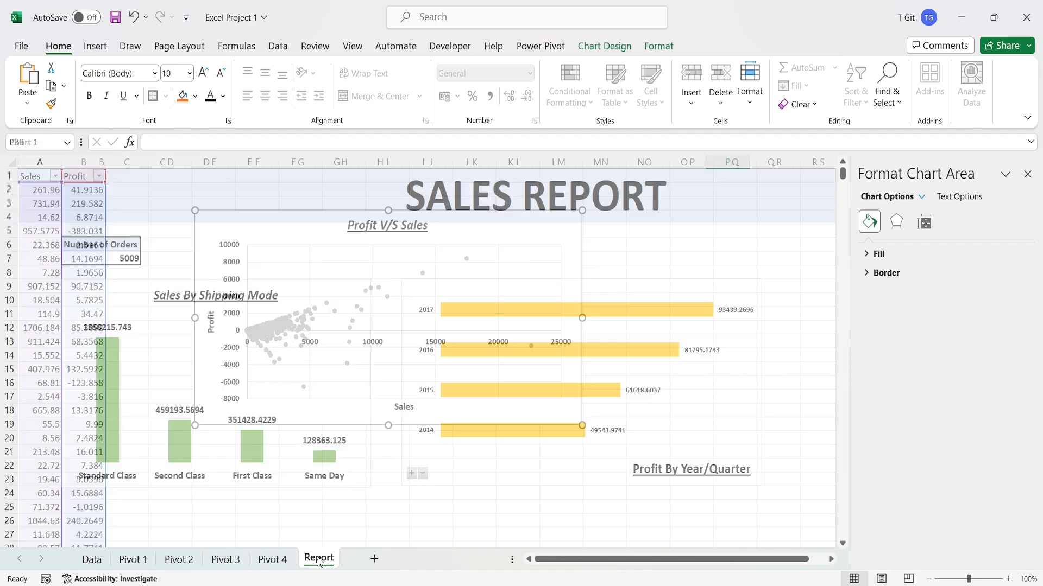
{"action": "scroll", "coordinate": [739, 454], "scroll_direction": "down", "scroll_amount": 3}
{"action": "scroll", "coordinate": [740, 454], "scroll_direction": "down", "scroll_amount": 3}
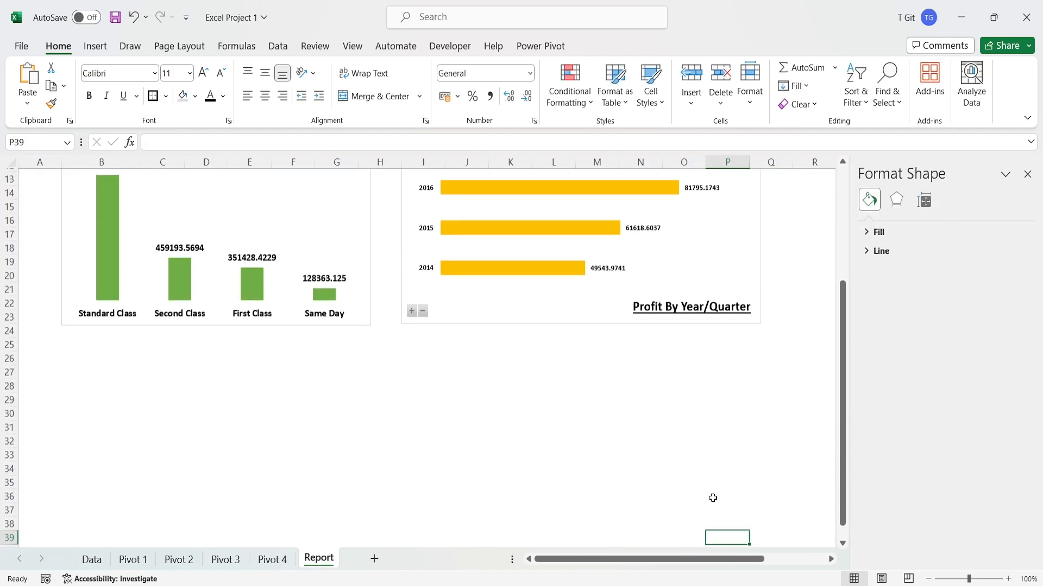
{"action": "left_click", "coordinate": [70, 303]}
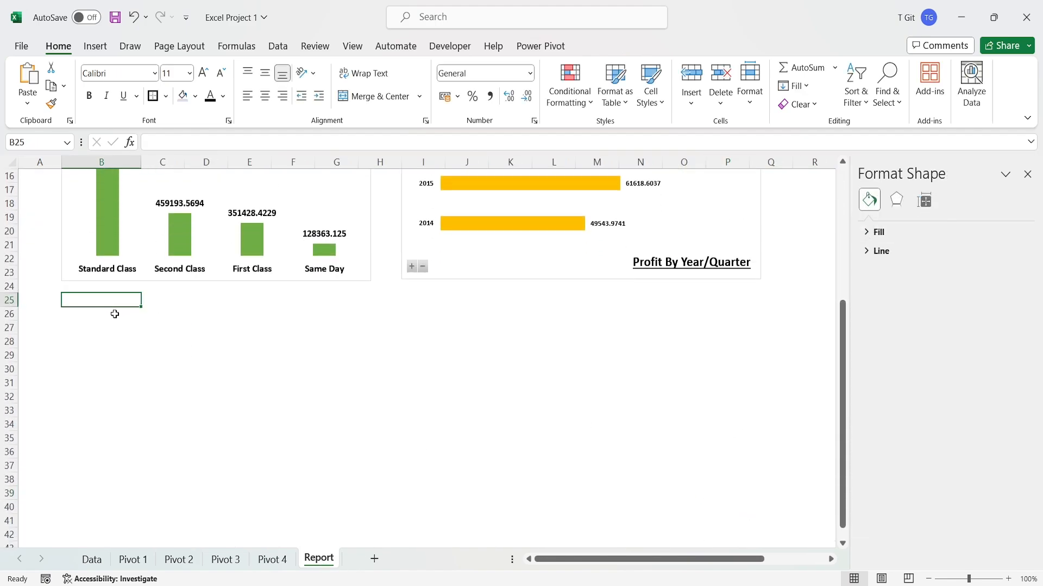
{"action": "key", "text": "ctrl+v"}
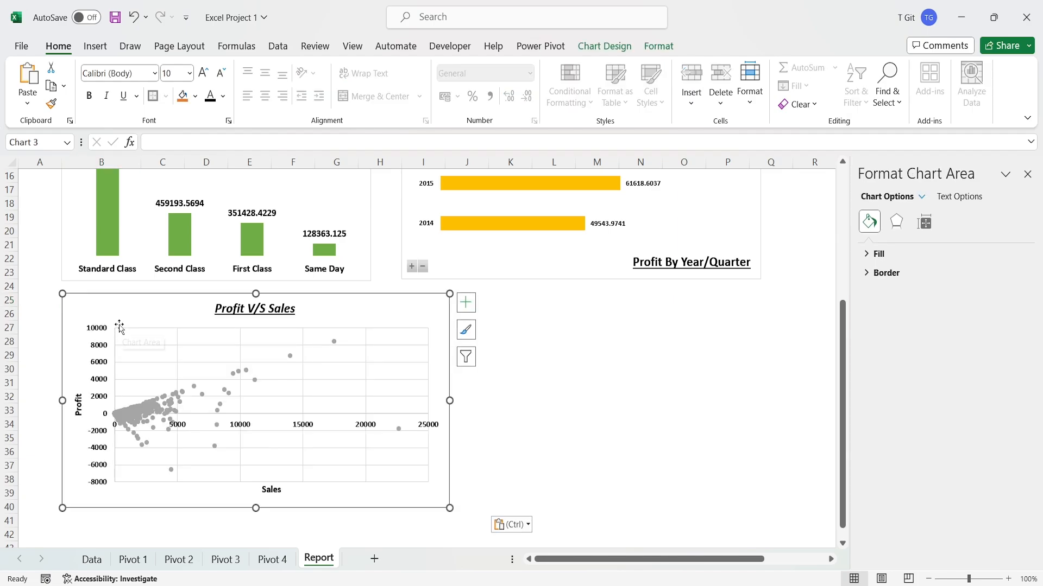
{"action": "left_click", "coordinate": [555, 396]}
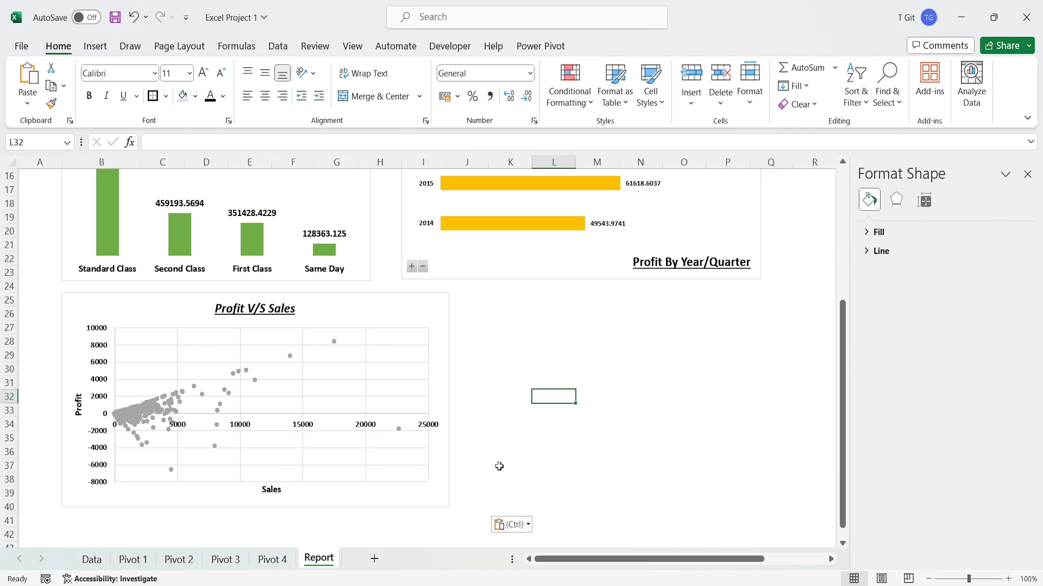
- Widen the Sales By Shipping Mode chart on the Report sheet, extending it closer to the Profit By Year/Quarter chart
{"action": "scroll", "coordinate": [499, 467], "scroll_direction": "up", "scroll_amount": 5}
{"action": "scroll", "coordinate": [499, 467], "scroll_direction": "down", "scroll_amount": 2}
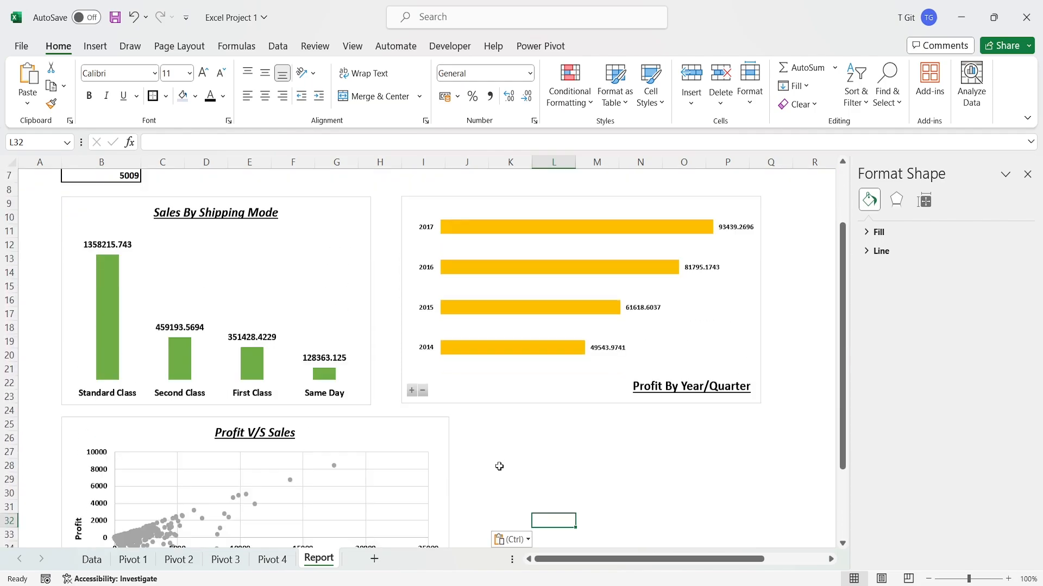
{"action": "scroll", "coordinate": [499, 467], "scroll_direction": "down", "scroll_amount": 1}
{"action": "left_click", "coordinate": [353, 223]}
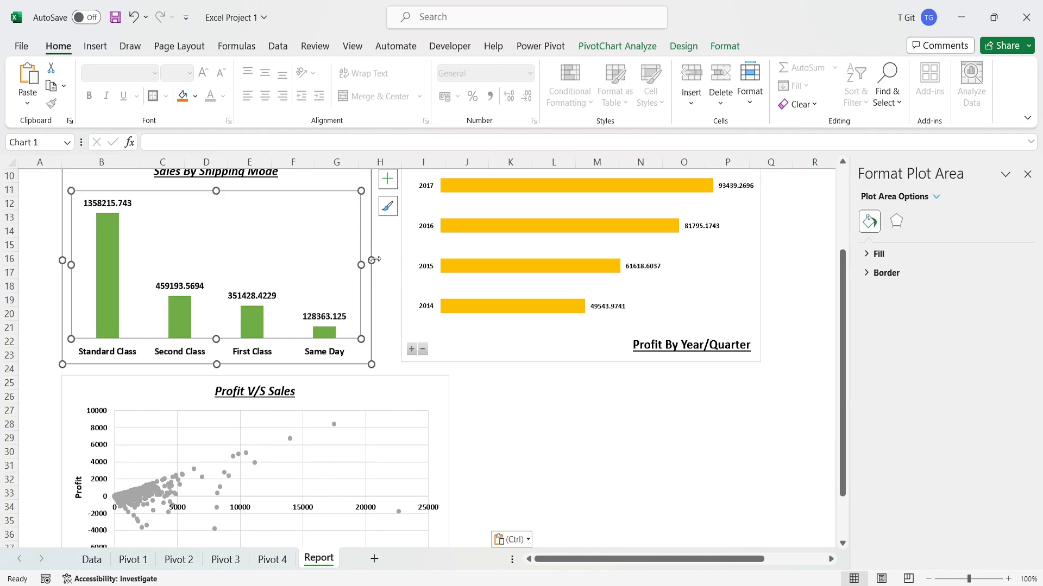
{"action": "left_click_drag", "start_coordinate": [373, 259], "coordinate": [391, 261]}
{"action": "left_click", "coordinate": [510, 438]}
{"action": "scroll", "coordinate": [558, 510], "scroll_direction": "up", "scroll_amount": 1}
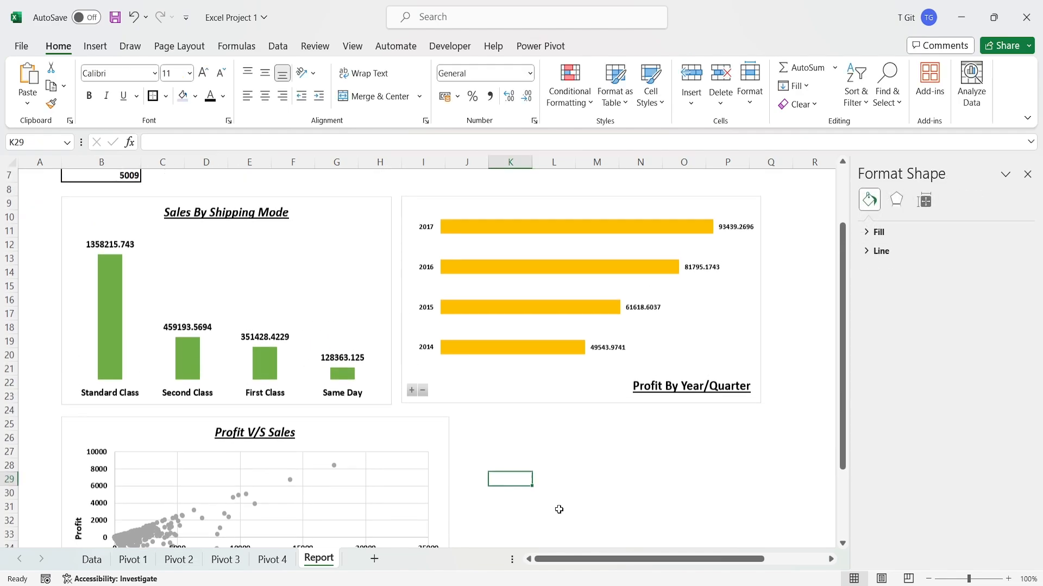
- Narrow the Profit V/S Sales chart to match the width of the Sales By Shipping Mode chart above it
{"action": "scroll", "coordinate": [559, 509], "scroll_direction": "down", "scroll_amount": 3}
{"action": "left_click", "coordinate": [443, 424]}
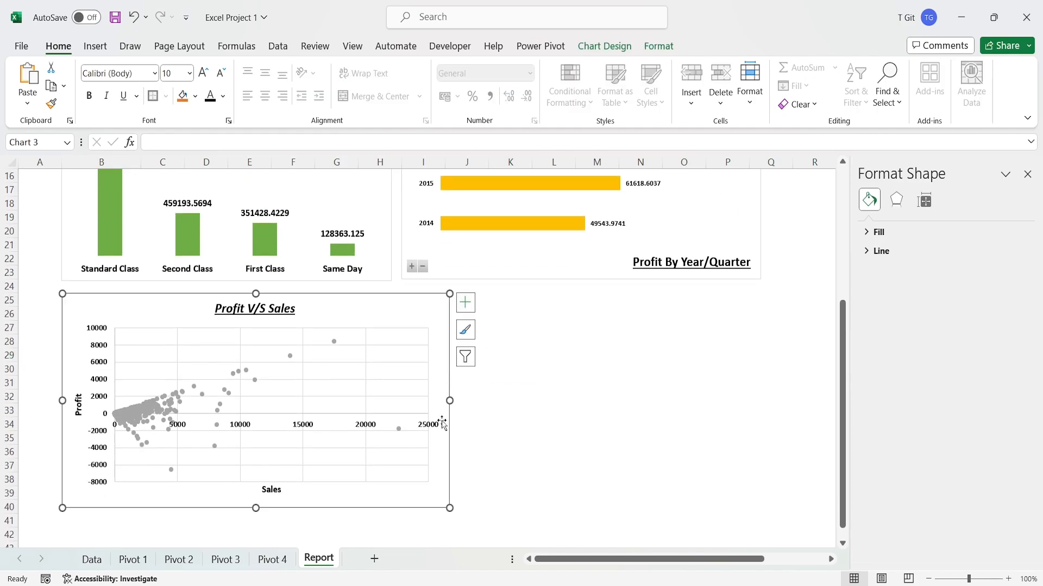
{"action": "left_click_drag", "start_coordinate": [450, 400], "coordinate": [391, 400]}
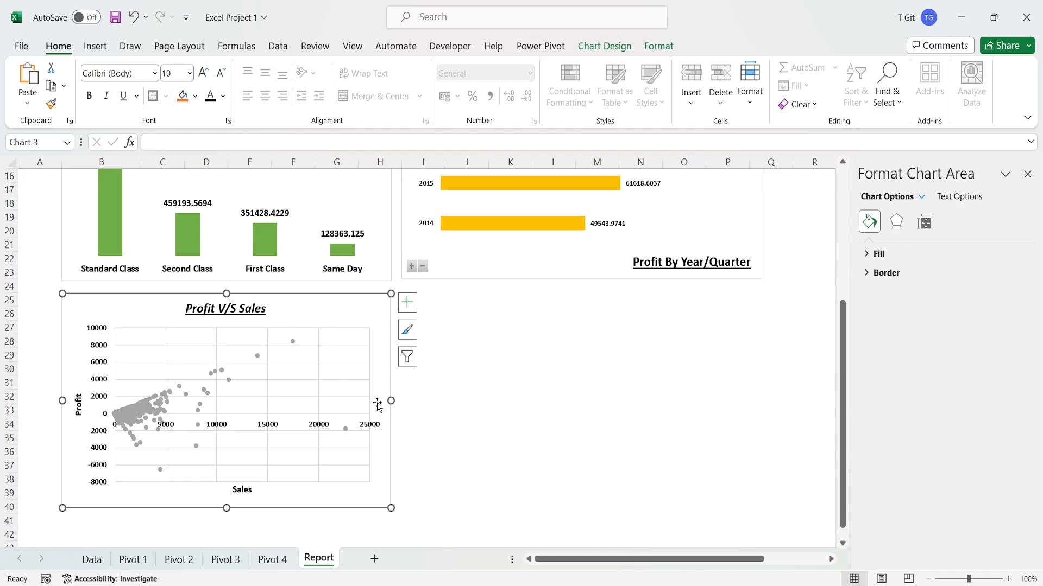
{"action": "left_click", "coordinate": [454, 383]}
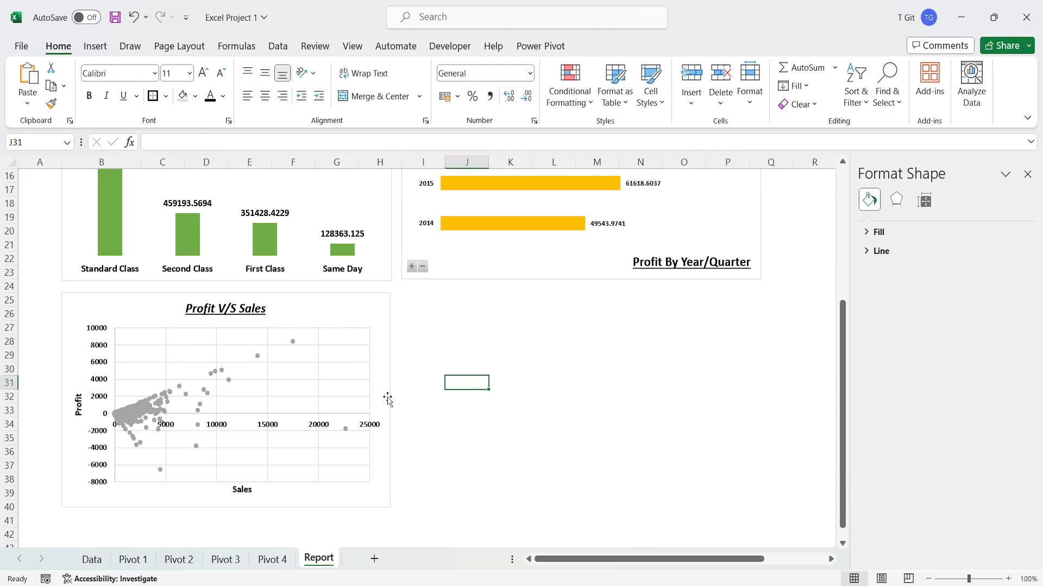
- Move the Profit V/S Sales chart under the Profit By Year/Quarter chart and widen it to match that chart's width
{"action": "left_click_drag", "start_coordinate": [319, 310], "coordinate": [687, 302]}
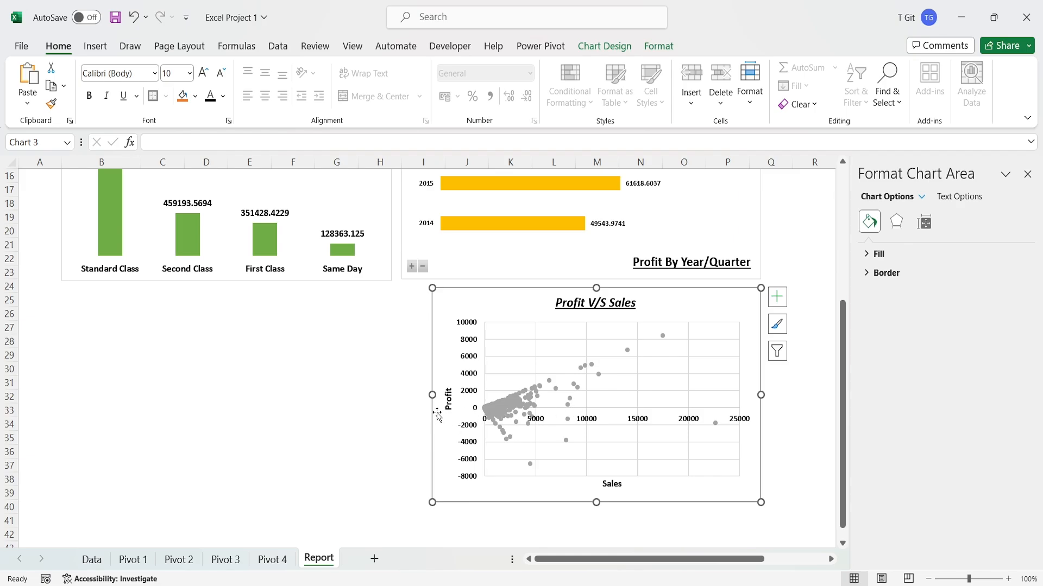
{"action": "left_click_drag", "start_coordinate": [432, 395], "coordinate": [404, 418]}
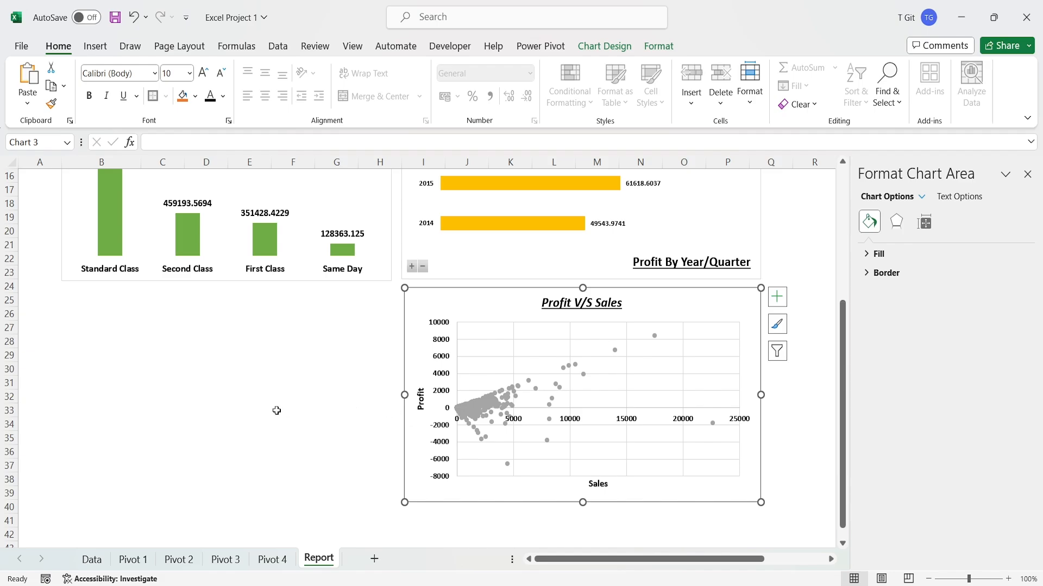
{"action": "left_click", "coordinate": [287, 433]}
- Examine the overall arrangement of the three charts on the Report sheet
{"action": "scroll", "coordinate": [288, 433], "scroll_direction": "up", "scroll_amount": 3}
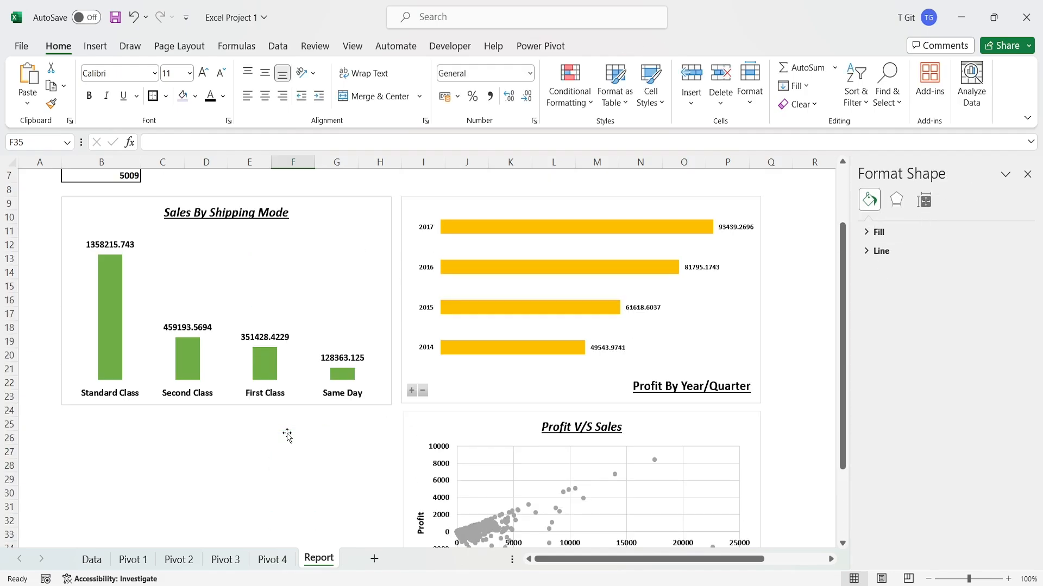
{"action": "scroll", "coordinate": [323, 476], "scroll_direction": "down", "scroll_amount": 1}
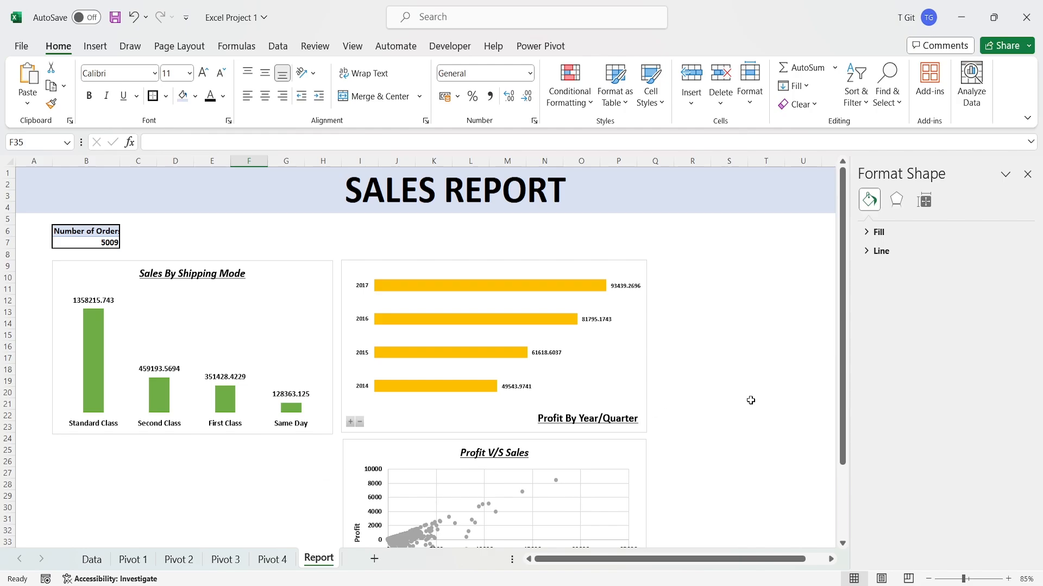
{"action": "scroll", "coordinate": [751, 400], "scroll_direction": "down", "scroll_amount": 1}
{"action": "scroll", "coordinate": [725, 421], "scroll_direction": "down", "scroll_amount": 2}
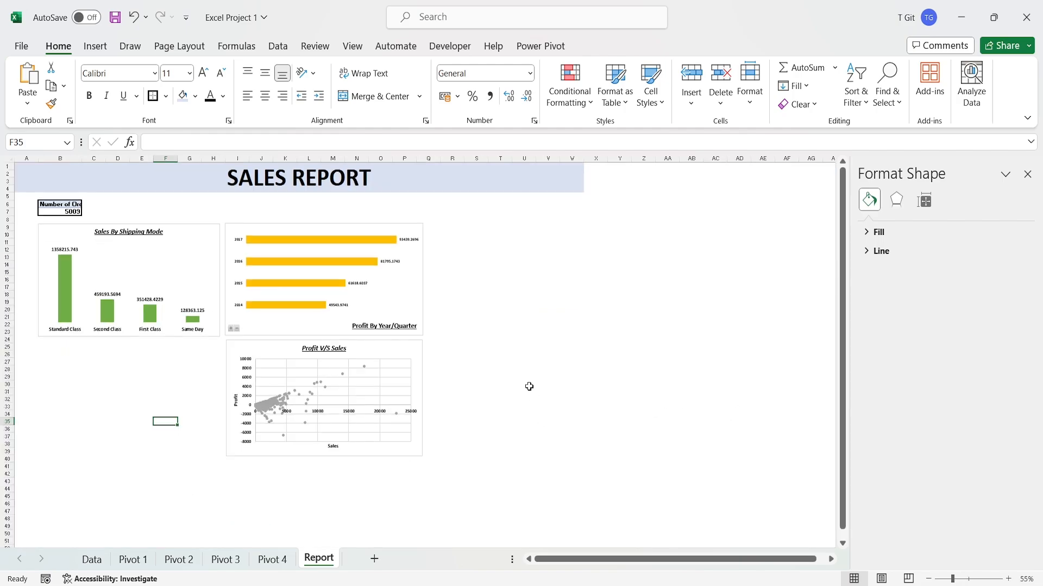
{"action": "scroll", "coordinate": [526, 388], "scroll_direction": "up", "scroll_amount": 1}
{"action": "scroll", "coordinate": [530, 391], "scroll_direction": "down", "scroll_amount": 1}
{"action": "scroll", "coordinate": [580, 413], "scroll_direction": "up", "scroll_amount": 1}
{"action": "scroll", "coordinate": [574, 400], "scroll_direction": "up", "scroll_amount": 1}
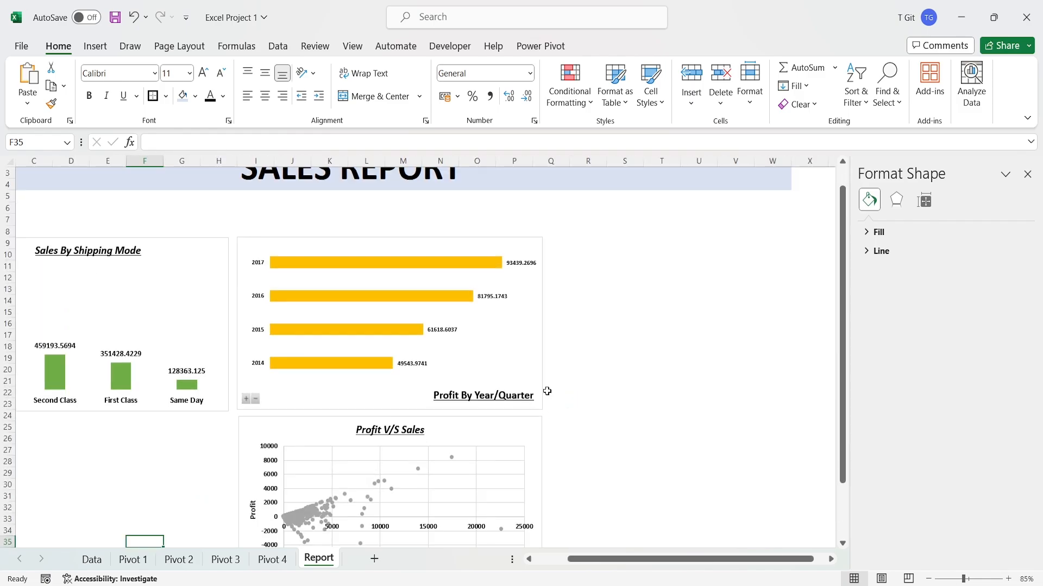
- Widen column B on the Report sheet so the full "Number of Orders" label fits
{"action": "left_click_drag", "start_coordinate": [657, 559], "coordinate": [577, 565]}
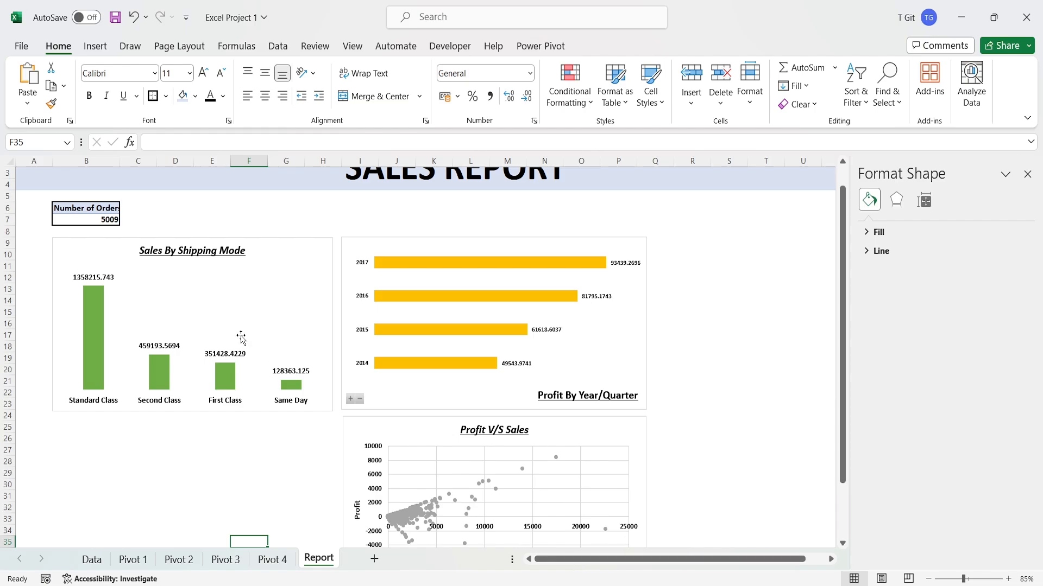
{"action": "left_click_drag", "start_coordinate": [120, 160], "coordinate": [127, 160]}
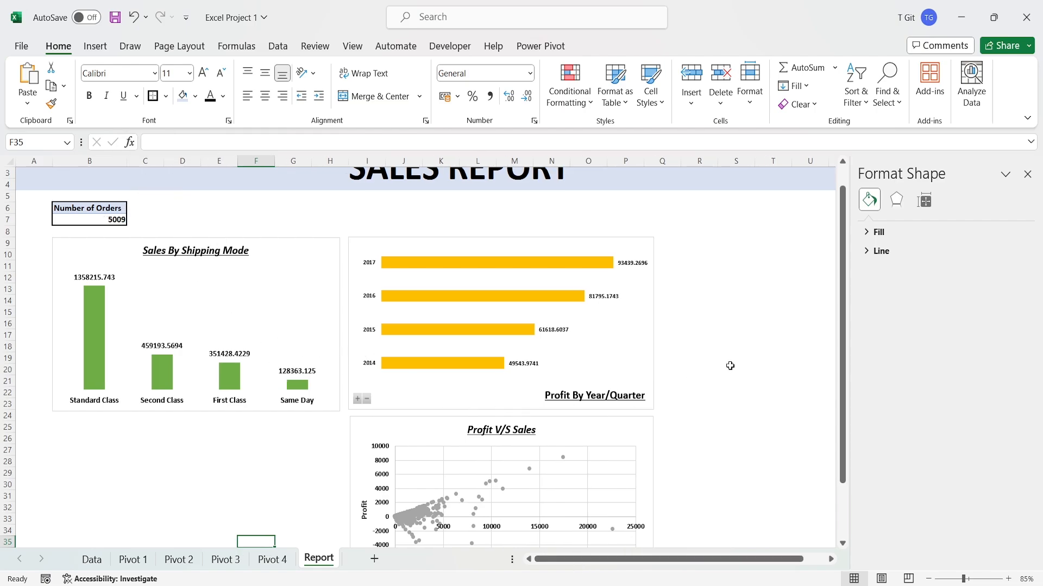
{"action": "scroll", "coordinate": [730, 366], "scroll_direction": "down", "scroll_amount": 1}
{"action": "scroll", "coordinate": [733, 368], "scroll_direction": "down", "scroll_amount": 1}
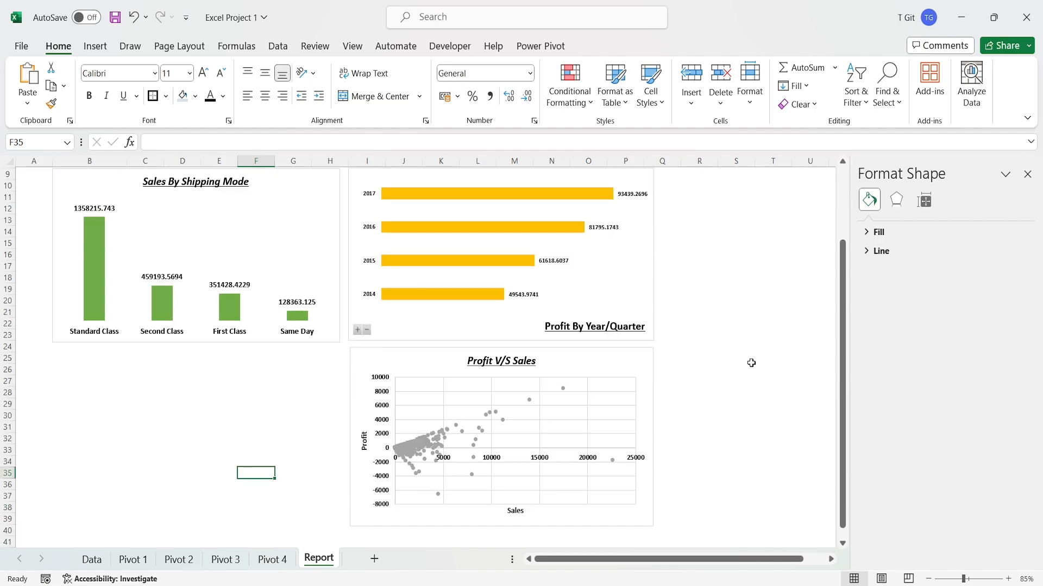
{"action": "scroll", "coordinate": [751, 363], "scroll_direction": "up", "scroll_amount": 3}
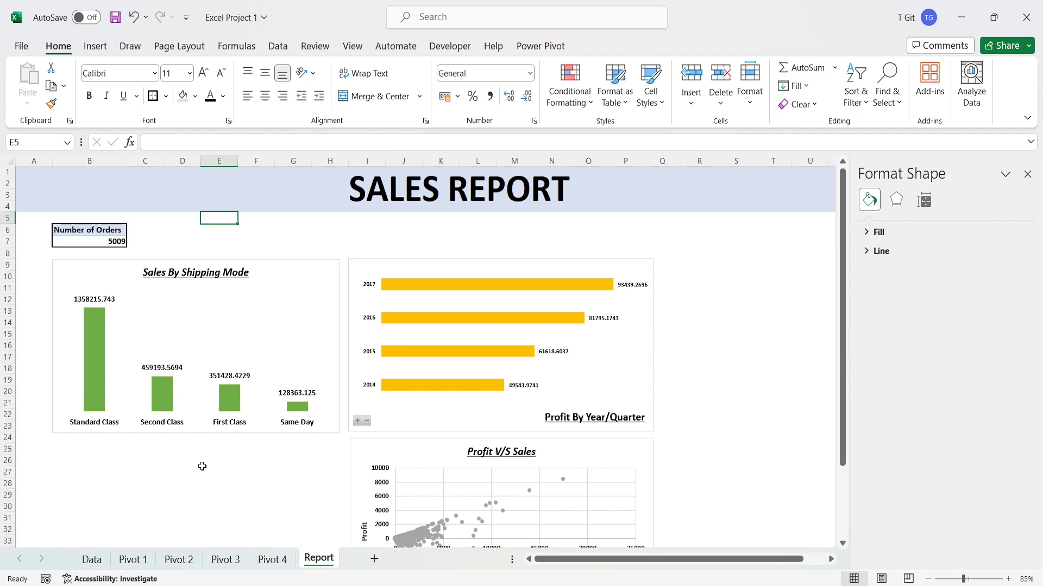
- Look over the order records on the Data sheet from the first row, including the sales and profit columns, with the shape formatting options closed
{"action": "left_click", "coordinate": [93, 559]}
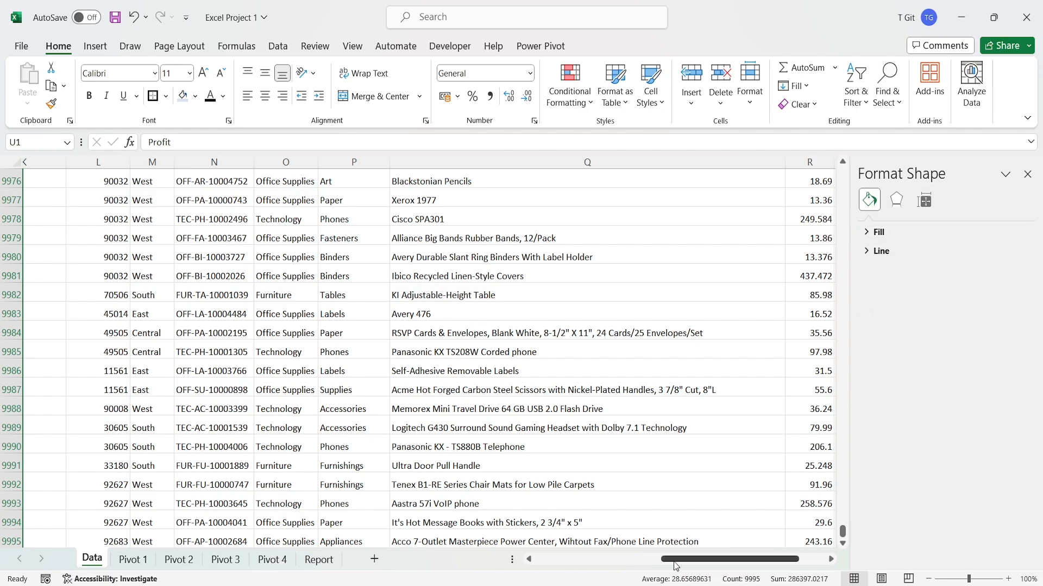
{"action": "left_click_drag", "start_coordinate": [678, 561], "coordinate": [438, 537]}
{"action": "scroll", "coordinate": [197, 334], "scroll_direction": "up", "scroll_amount": 9}
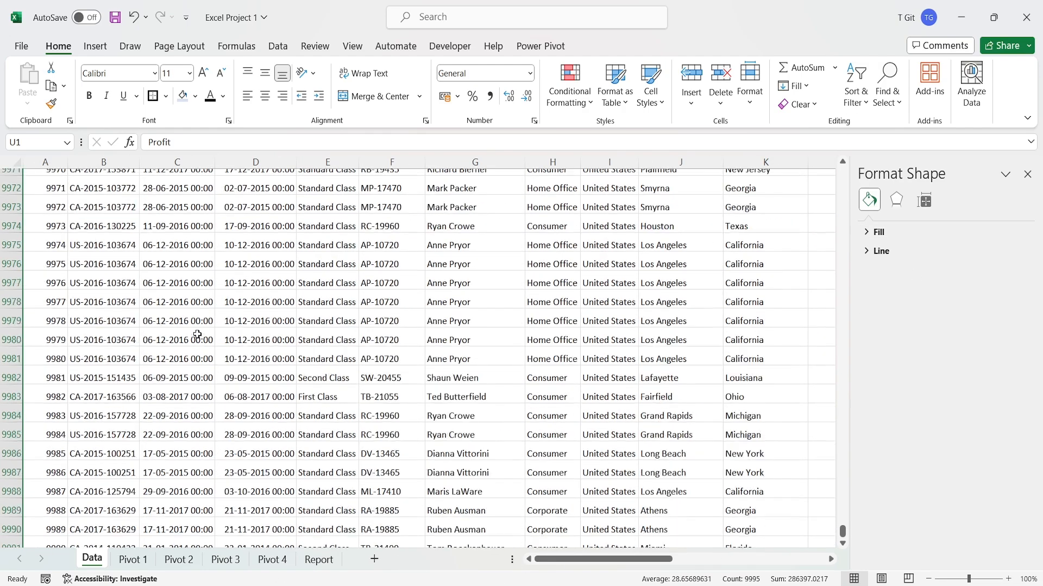
{"action": "left_click", "coordinate": [1026, 175]}
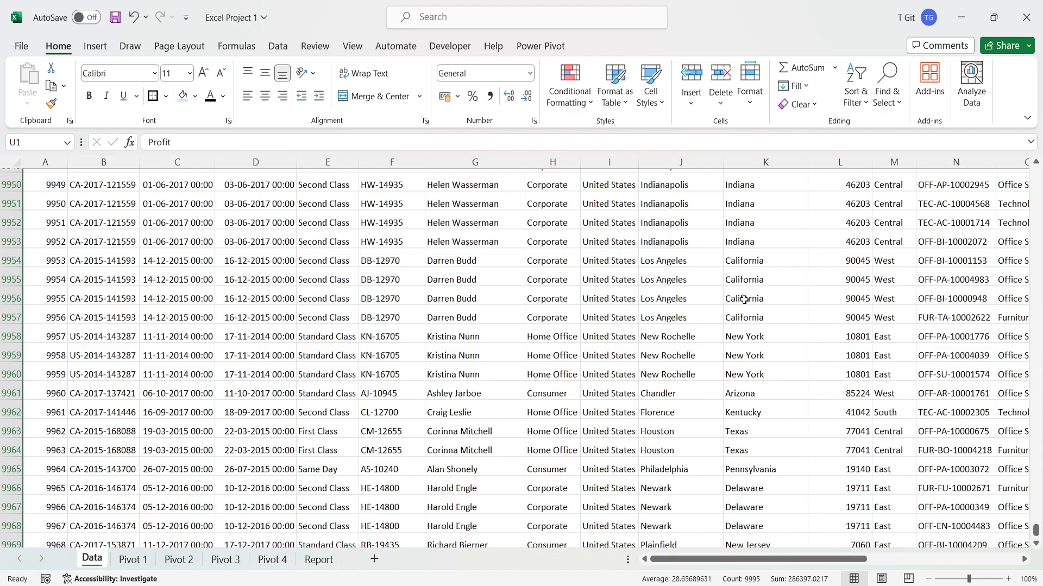
{"action": "scroll", "coordinate": [657, 375], "scroll_direction": "up", "scroll_amount": 7}
{"action": "scroll", "coordinate": [394, 402], "scroll_direction": "up", "scroll_amount": 7}
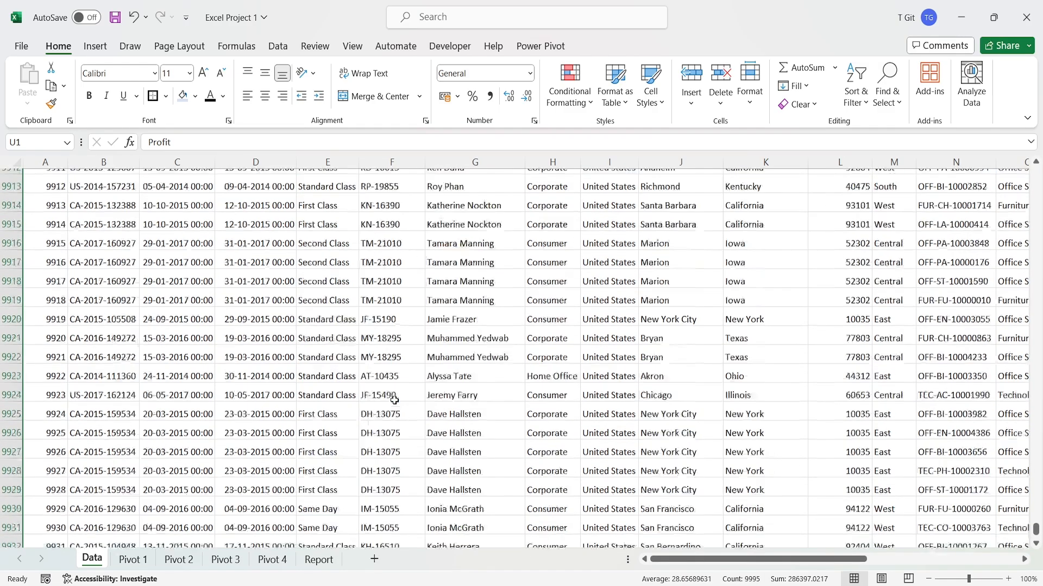
{"action": "left_click_drag", "start_coordinate": [1036, 535], "coordinate": [1035, 173]}
{"action": "left_click_drag", "start_coordinate": [827, 565], "coordinate": [979, 565]}
{"action": "left_click", "coordinate": [959, 238]}
{"action": "left_click_drag", "start_coordinate": [891, 558], "coordinate": [739, 559]}
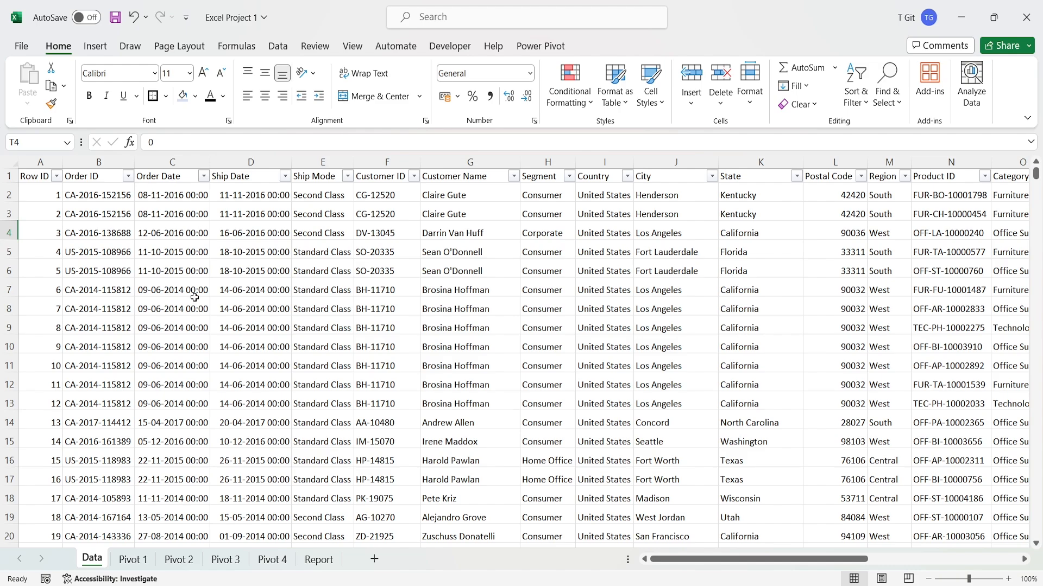
- Create a PivotTable from the Data sheet's range A1:U9995 on a new worksheet
{"action": "left_click", "coordinate": [179, 235]}
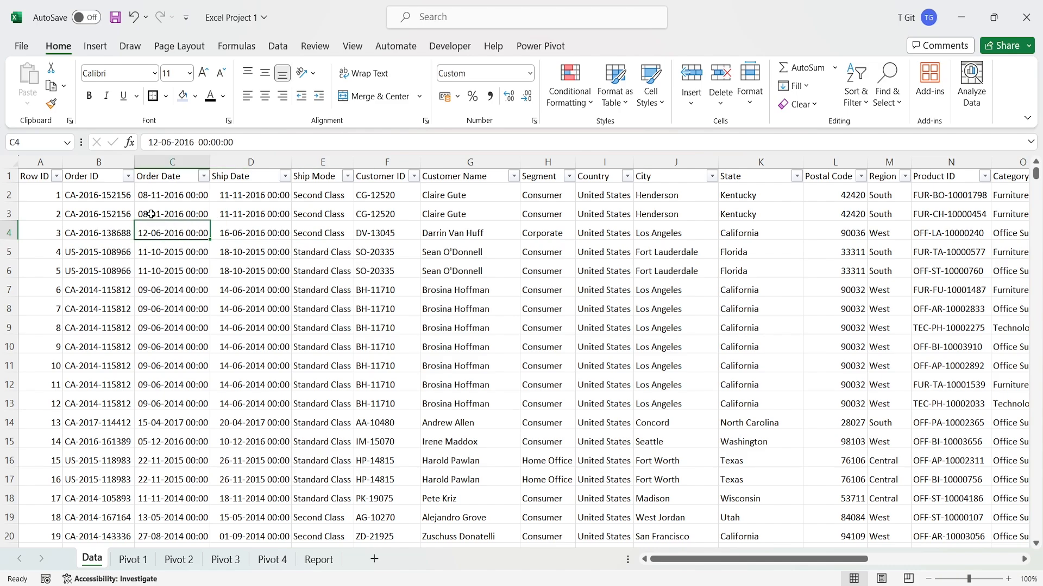
{"action": "left_click", "coordinate": [99, 50]}
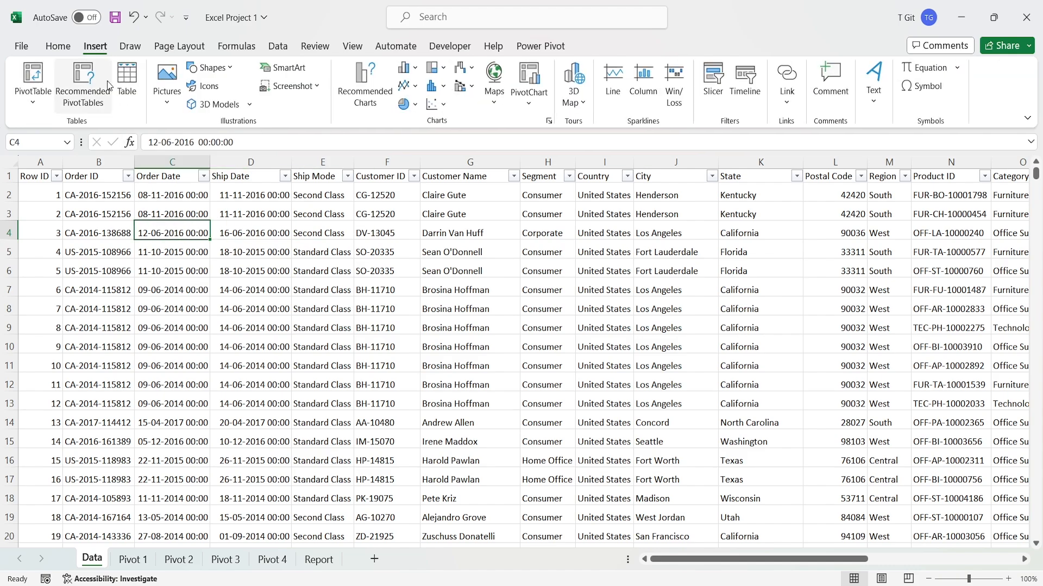
{"action": "left_click", "coordinate": [36, 108]}
{"action": "left_click", "coordinate": [76, 125]}
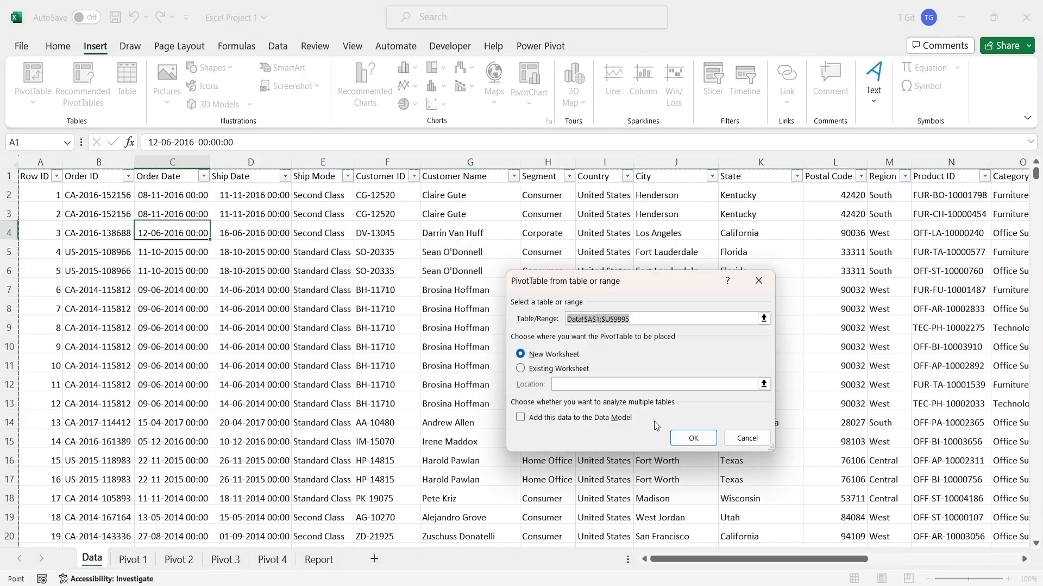
{"action": "left_click", "coordinate": [694, 438]}
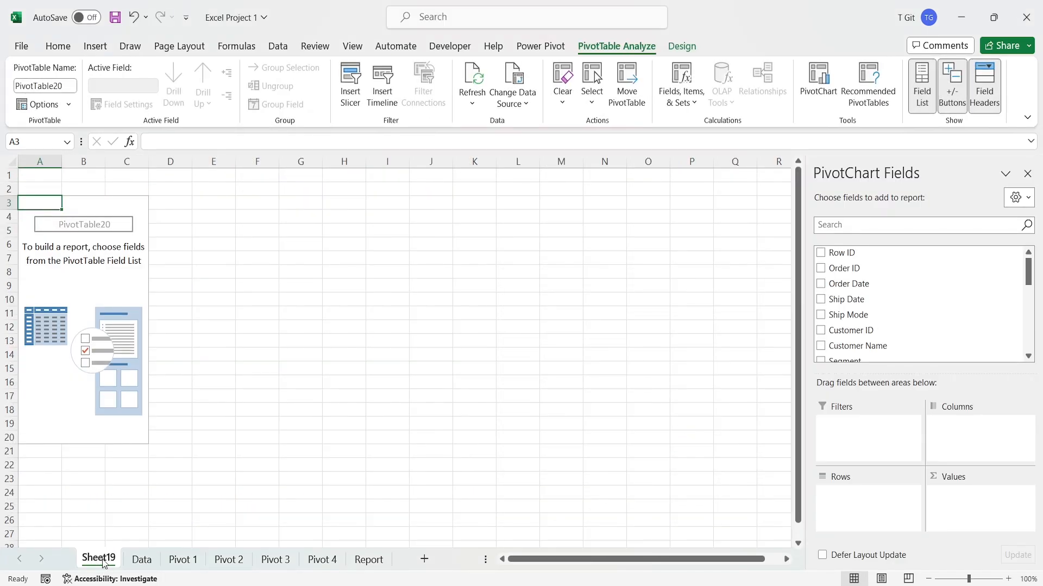
- Rename the new pivot sheet as Pivot 5 and move it between Pivot 4 and Report
{"action": "double_click", "coordinate": [100, 558]}
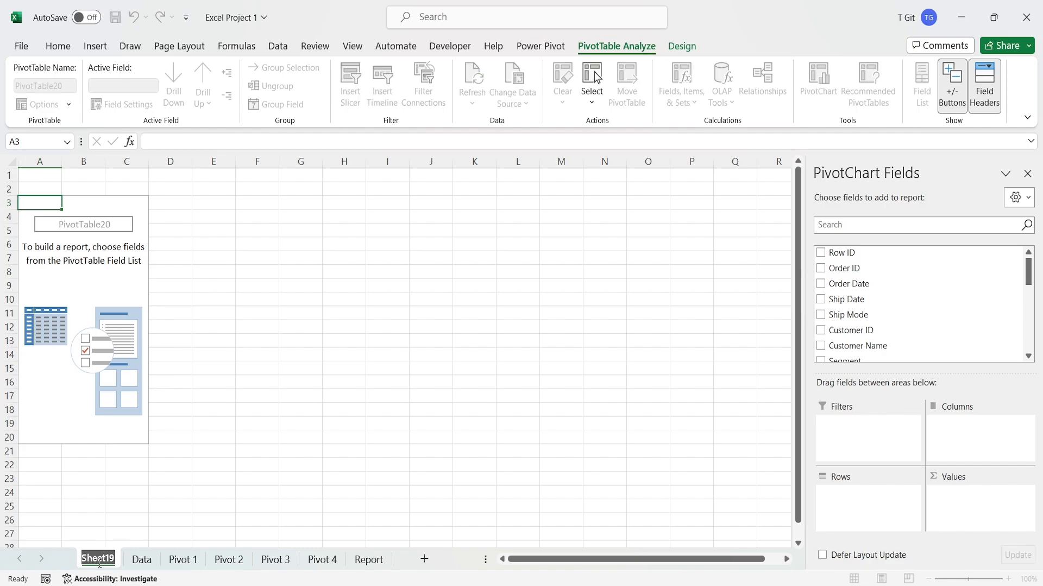
{"action": "type", "text": "Pivot"}
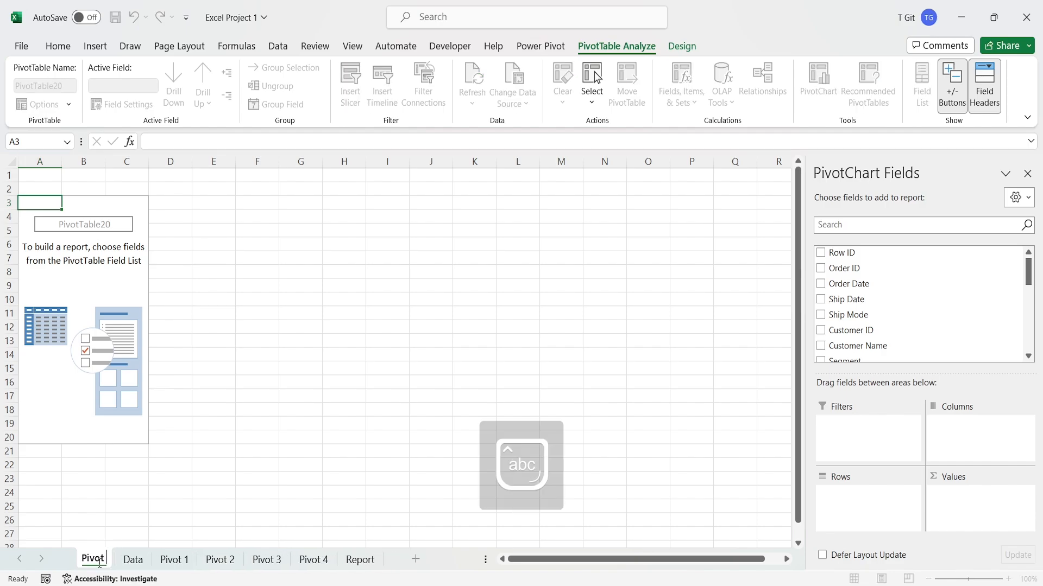
{"action": "type", "text": " 5"}
{"action": "key", "text": "Return"}
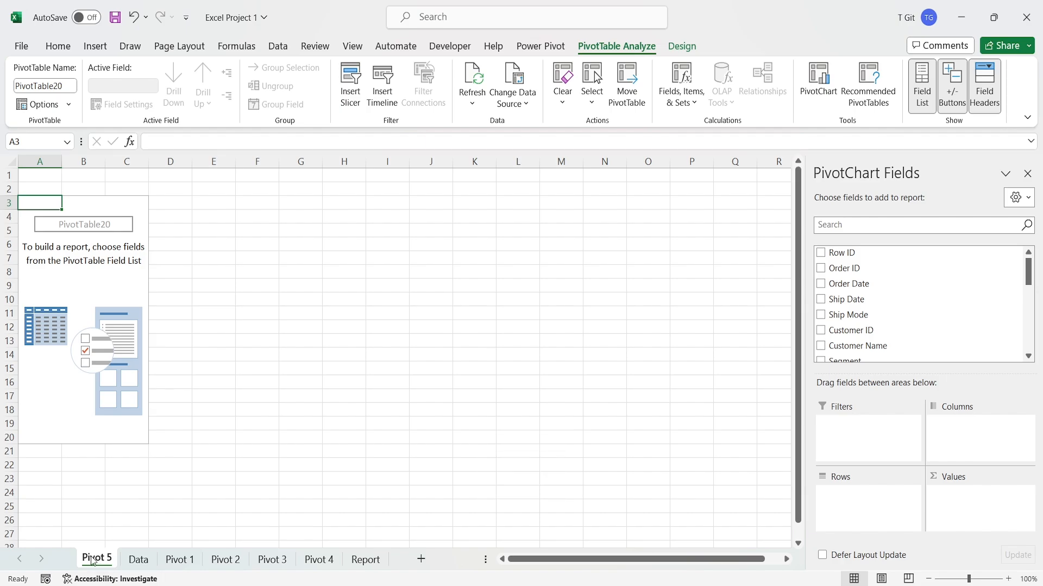
{"action": "left_click_drag", "start_coordinate": [95, 565], "coordinate": [347, 566]}
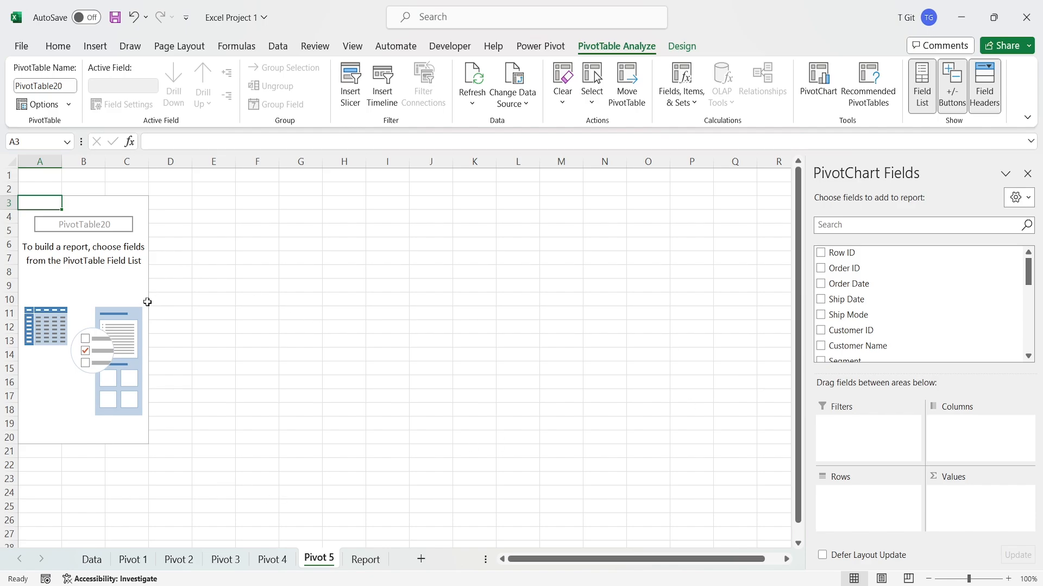
- Summarize Profit and Quantity as values in the Pivot 5 PivotTable, with Region as the rows
{"action": "left_click", "coordinate": [114, 284]}
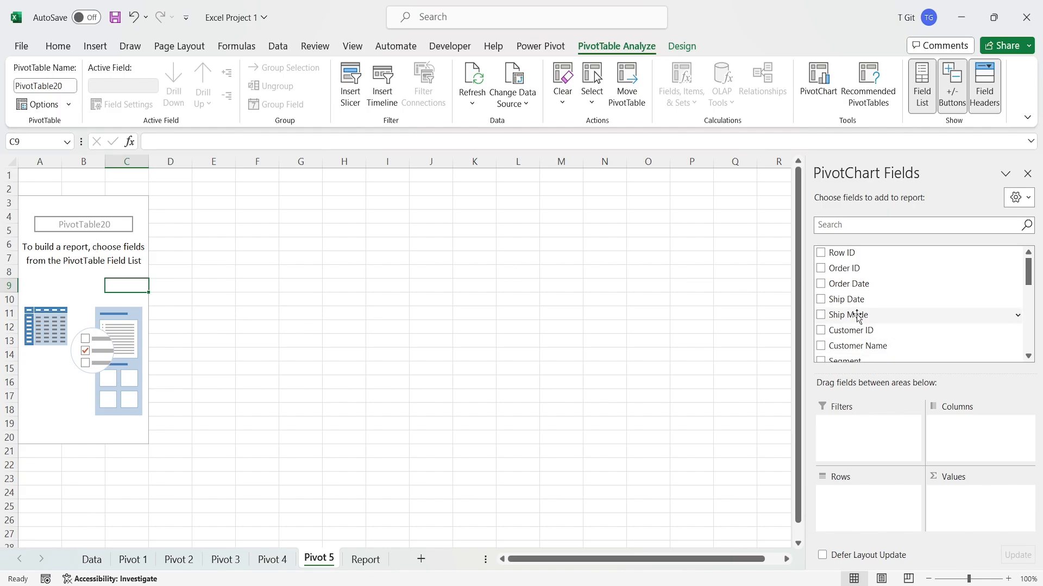
{"action": "scroll", "coordinate": [863, 331], "scroll_direction": "down", "scroll_amount": 5}
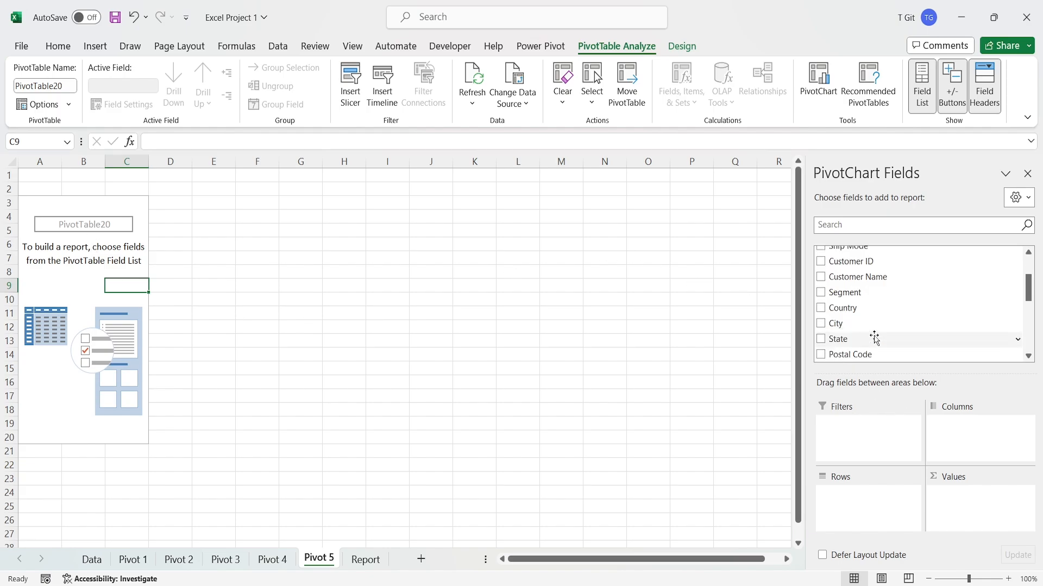
{"action": "scroll", "coordinate": [869, 334], "scroll_direction": "down", "scroll_amount": 6}
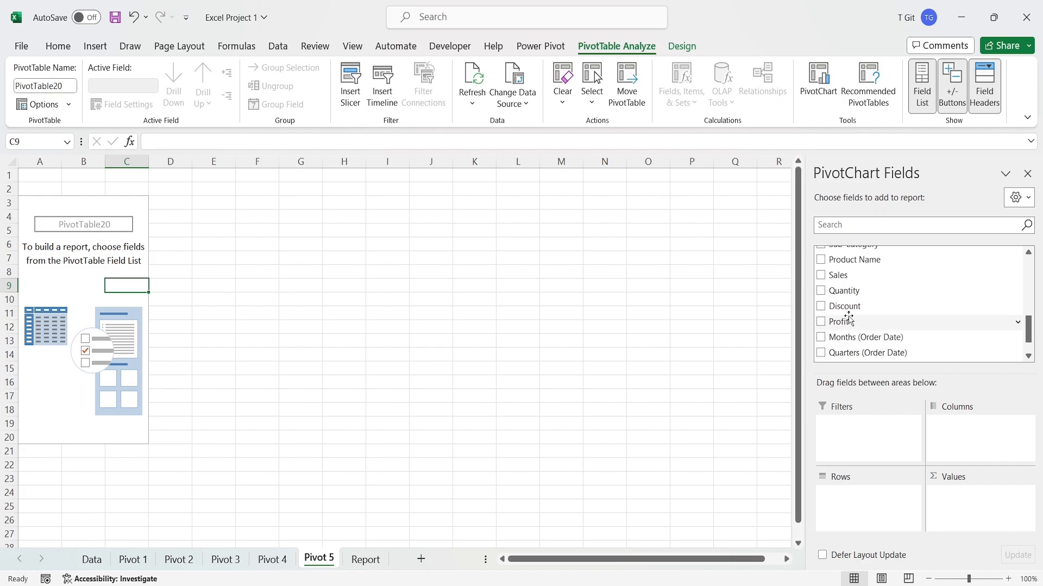
{"action": "left_click_drag", "start_coordinate": [849, 322], "coordinate": [975, 510]}
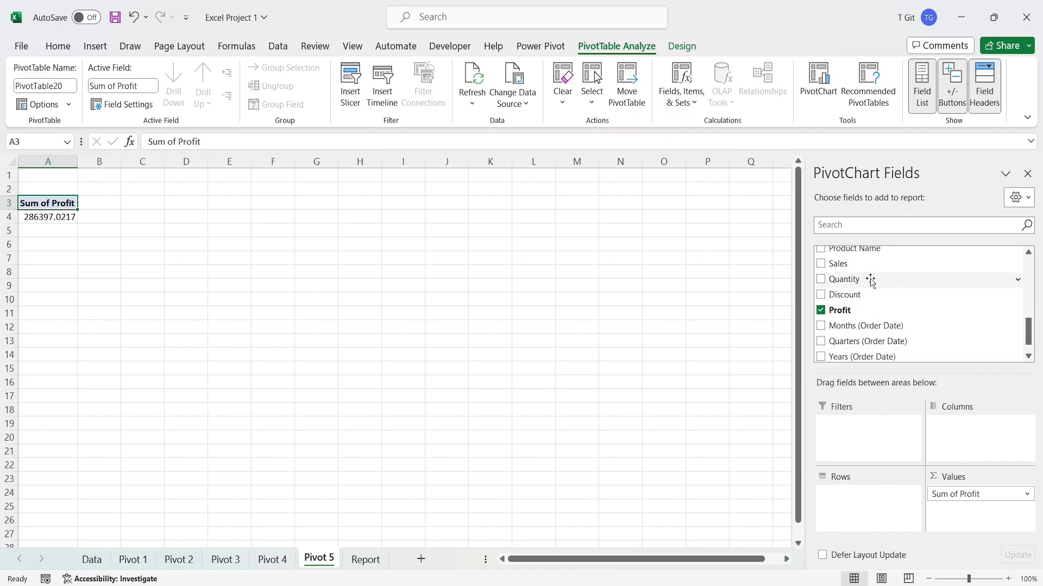
{"action": "left_click_drag", "start_coordinate": [870, 281], "coordinate": [994, 533]}
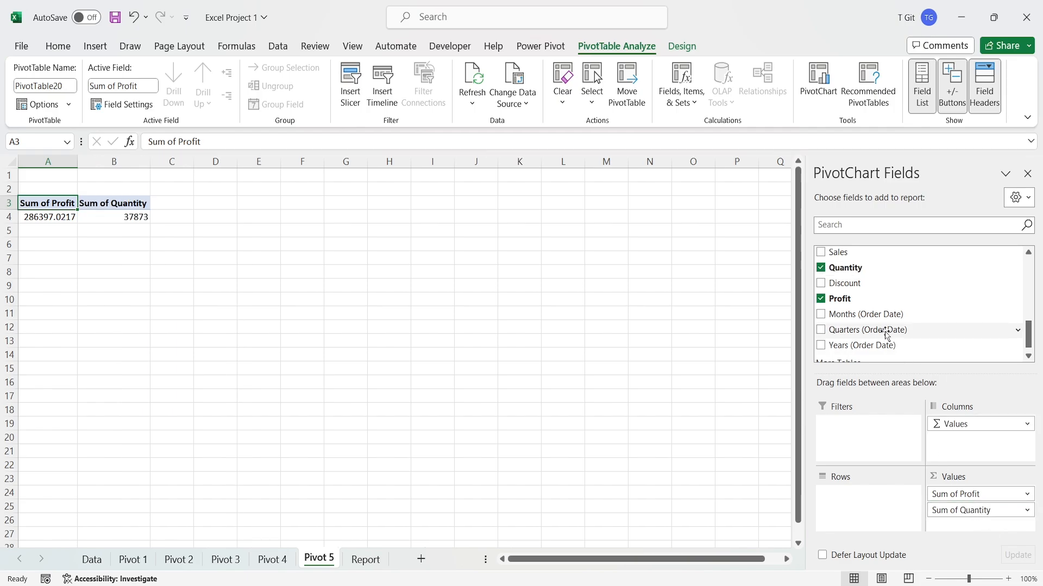
{"action": "scroll", "coordinate": [885, 333], "scroll_direction": "up", "scroll_amount": 3}
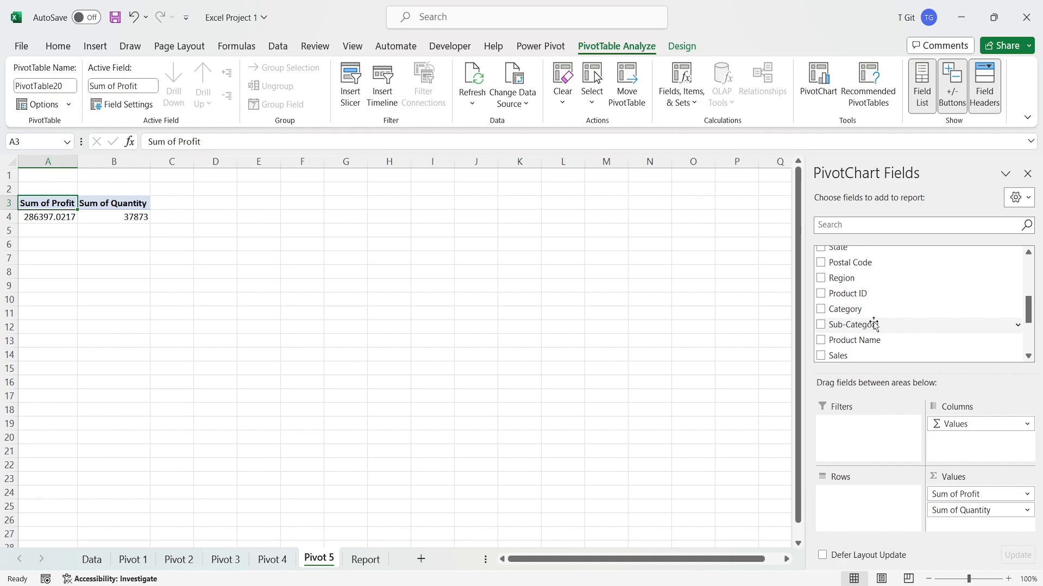
{"action": "left_click_drag", "start_coordinate": [842, 278], "coordinate": [850, 505]}
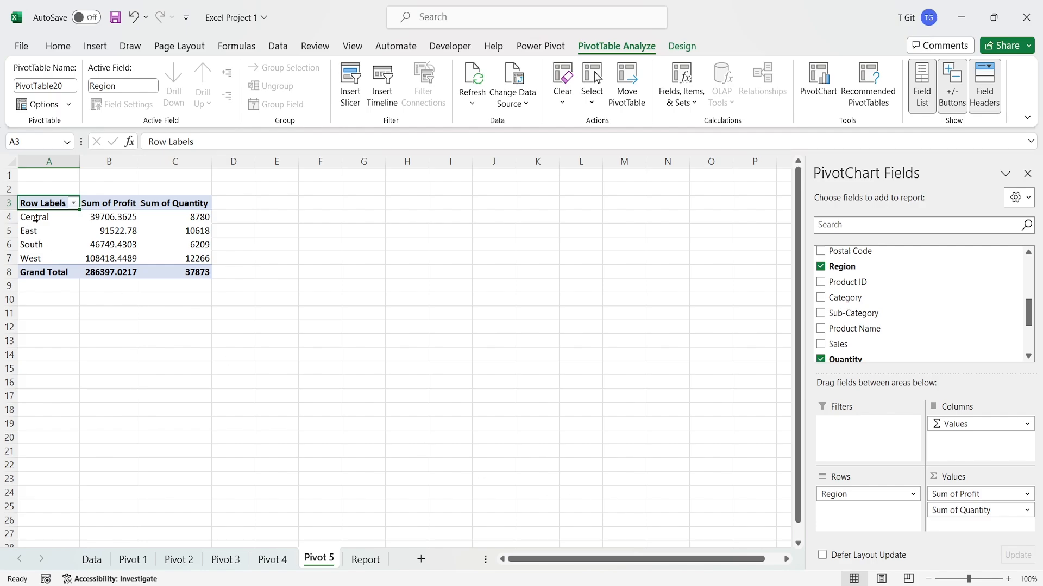
- Set up a Combo PivotChart from the region PivotTable, with Sum of Quantity plotted on the secondary axis
{"action": "left_click", "coordinate": [56, 223]}
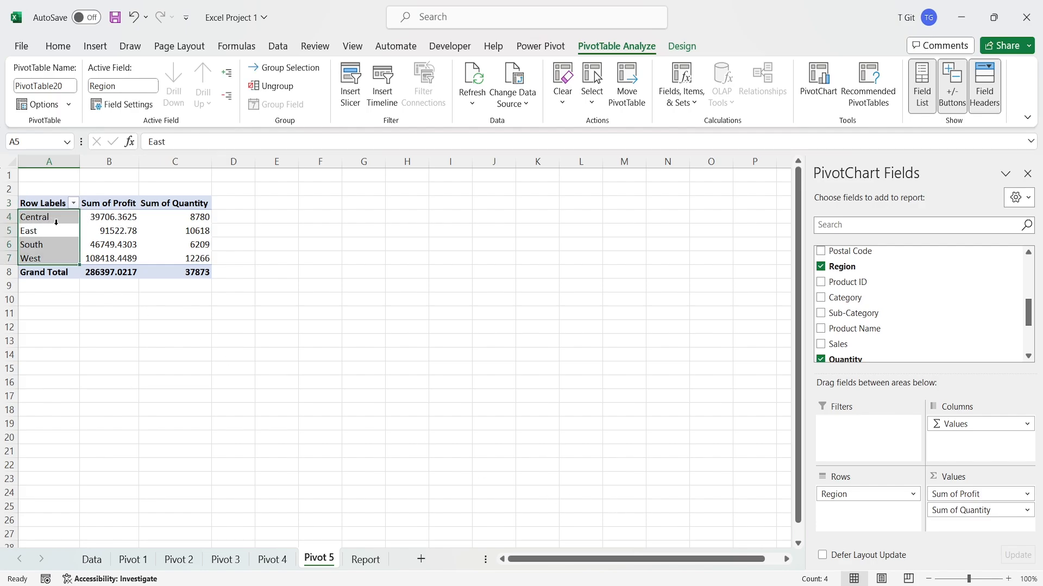
{"action": "left_click", "coordinate": [189, 222]}
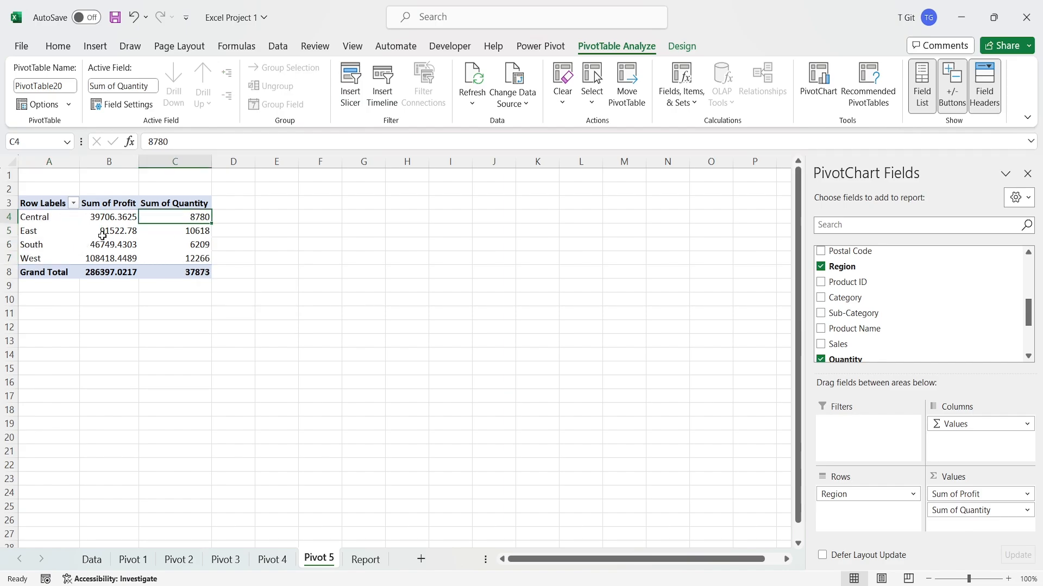
{"action": "mouse_move", "coordinate": [102, 235]}
{"action": "left_click", "coordinate": [100, 229]}
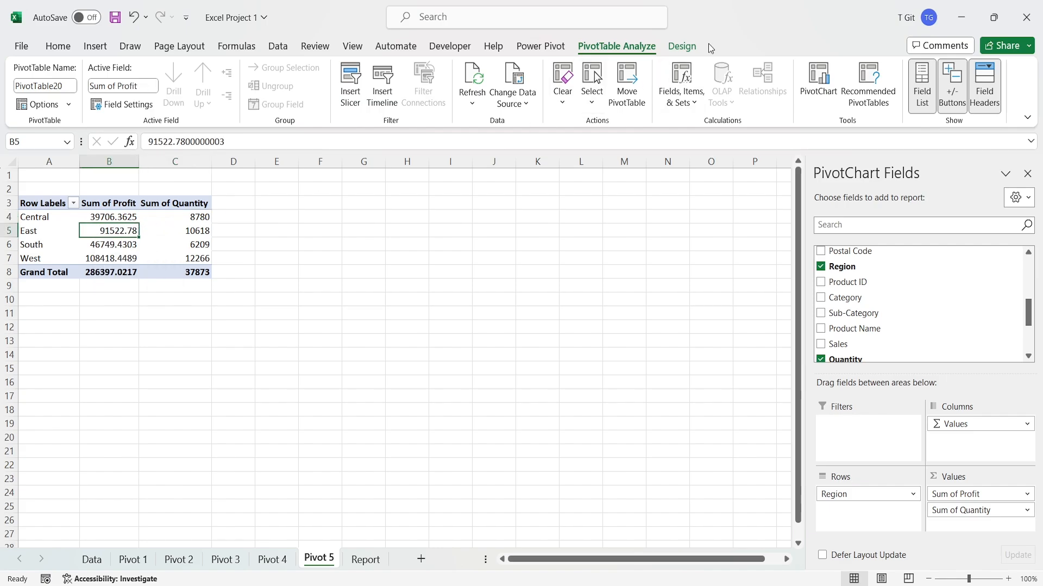
{"action": "left_click", "coordinate": [823, 107]}
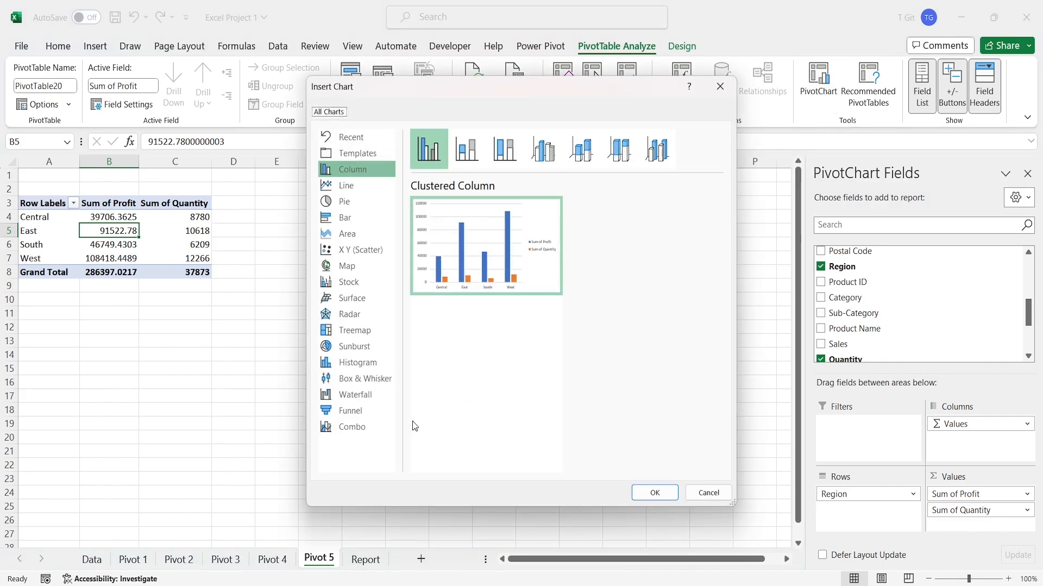
{"action": "left_click", "coordinate": [368, 435]}
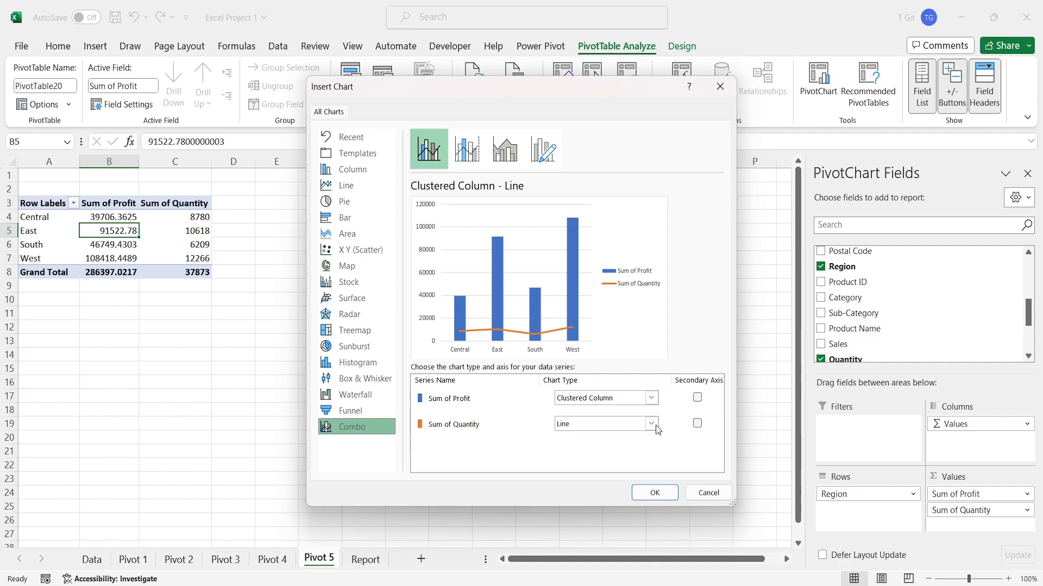
{"action": "left_click", "coordinate": [697, 424]}
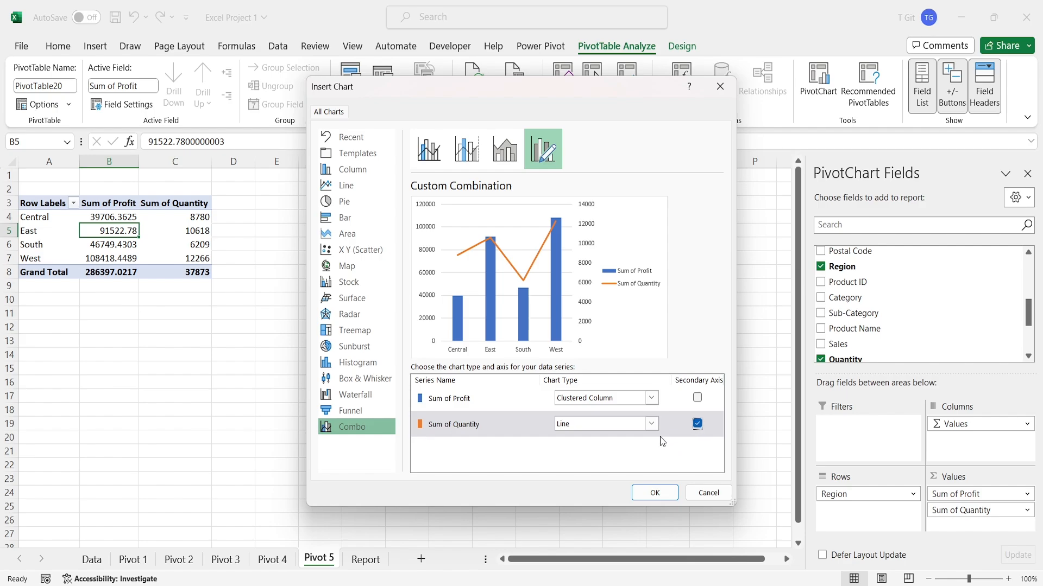
- Try the 100% Stacked Line with Markers and Line with Markers types for the Sum of Quantity series
{"action": "left_click", "coordinate": [652, 424]}
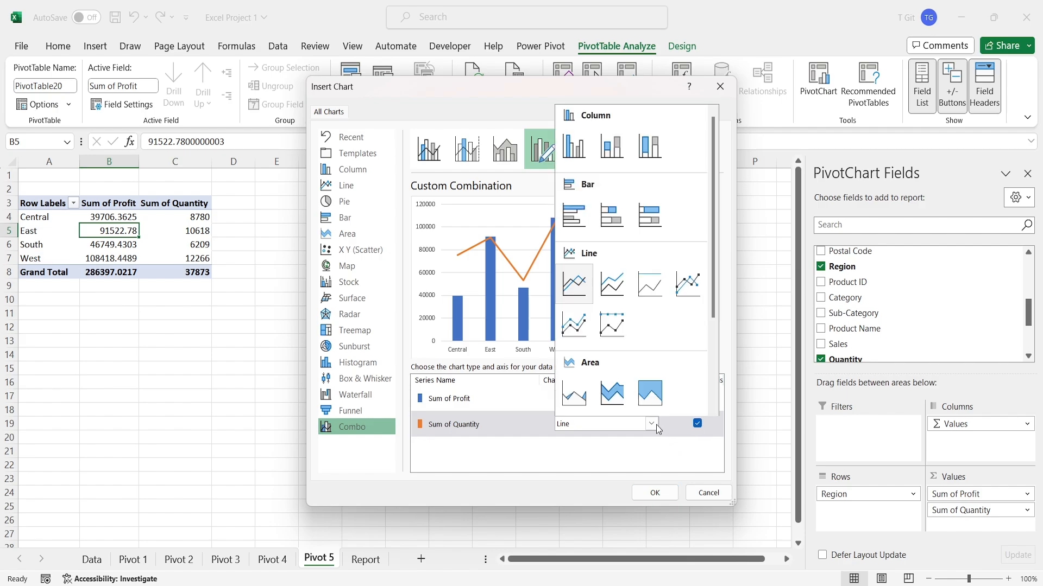
{"action": "left_click", "coordinate": [612, 323]}
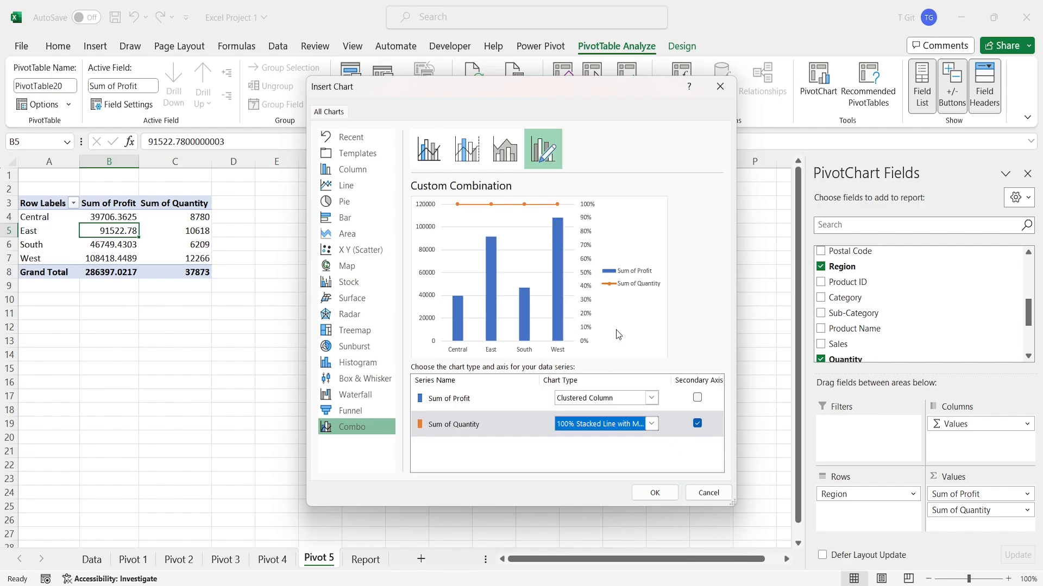
{"action": "left_click", "coordinate": [653, 426]}
{"action": "left_click", "coordinate": [682, 286]}
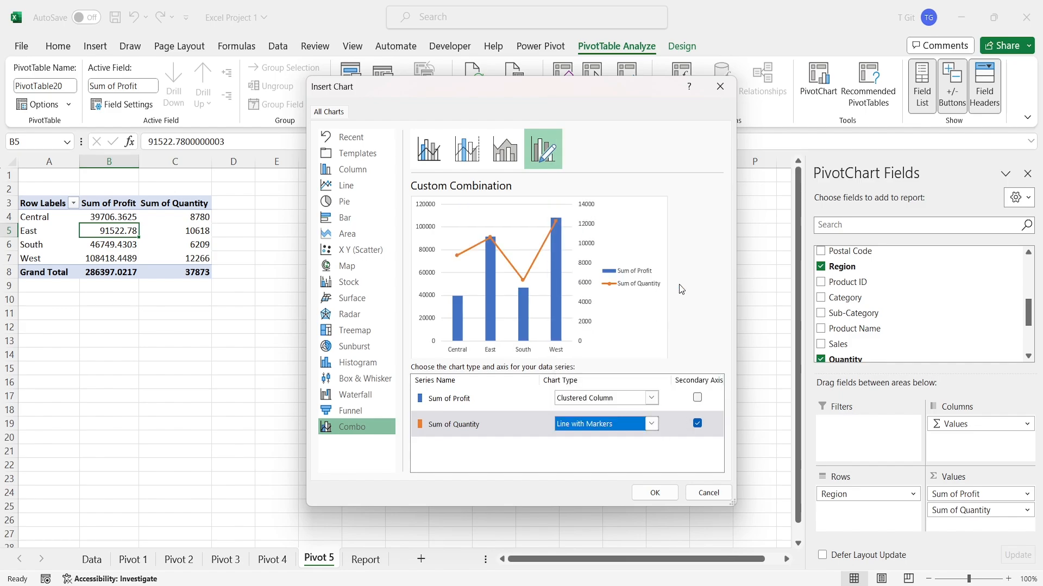
- Set the Sum of Quantity series to Stacked Line with Markers and insert the combo chart
{"action": "left_click", "coordinate": [654, 424]}
{"action": "left_click", "coordinate": [584, 325]}
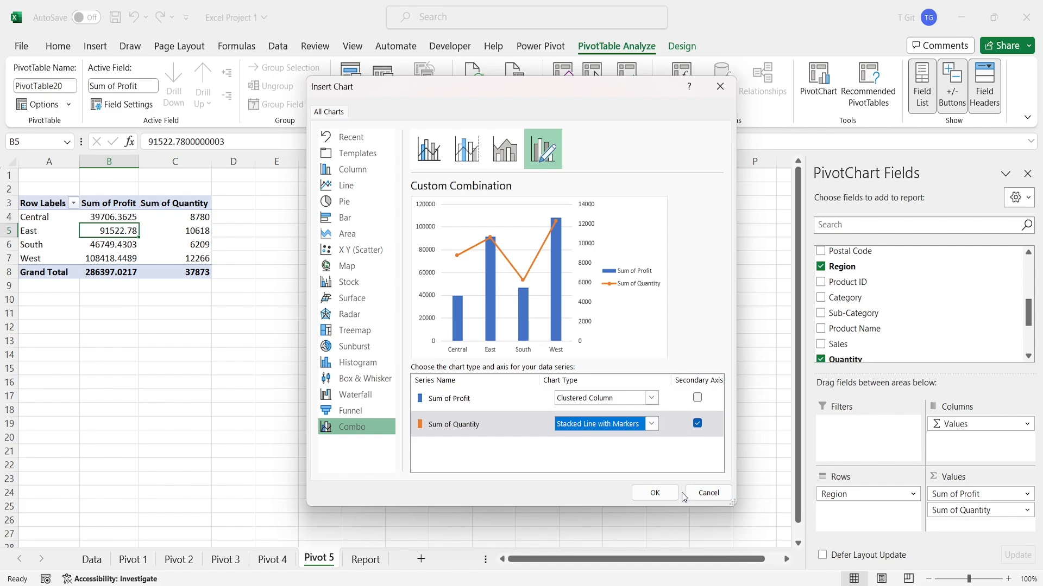
{"action": "left_click", "coordinate": [660, 494]}
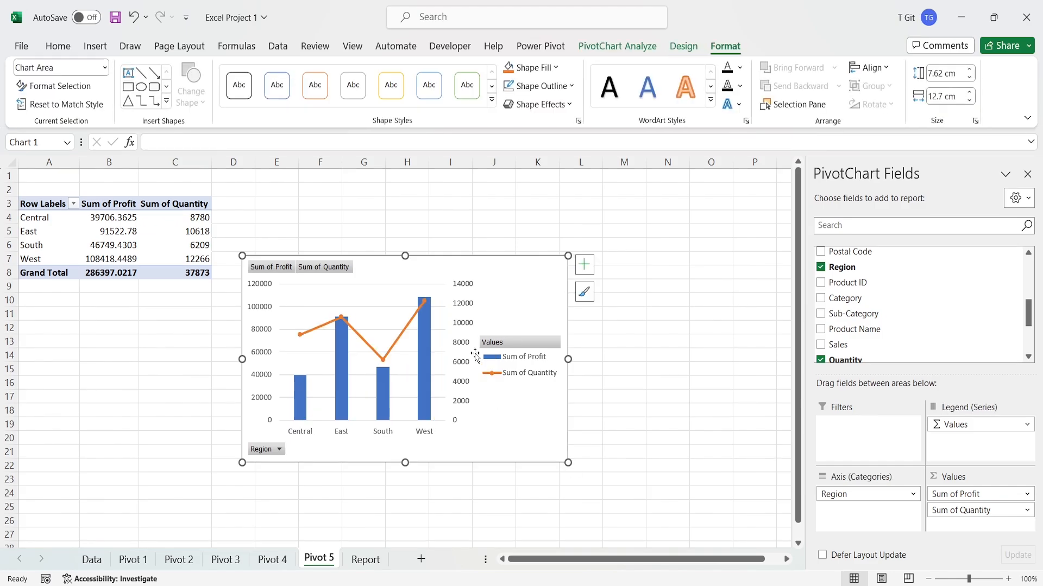
- Move the combo chart up beside the PivotTable and hide all its field buttons
{"action": "left_click_drag", "start_coordinate": [500, 278], "coordinate": [514, 216]}
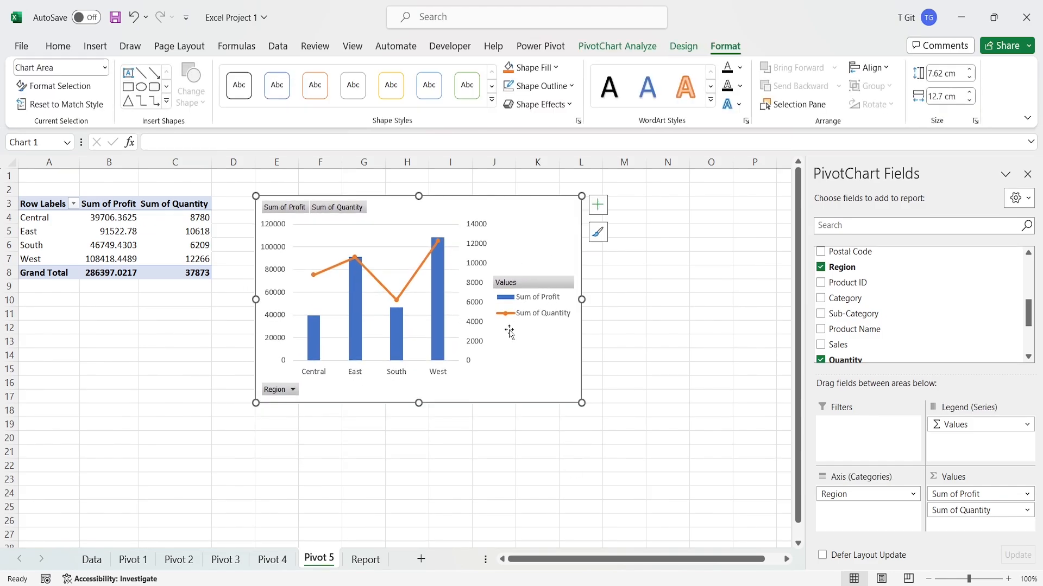
{"action": "right_click", "coordinate": [335, 209]}
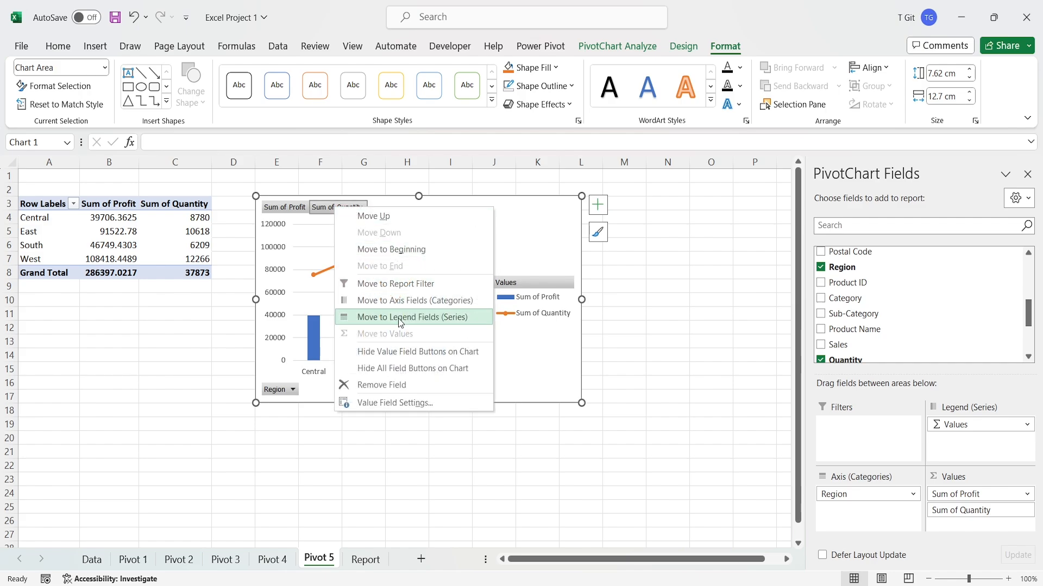
{"action": "left_click", "coordinate": [443, 369]}
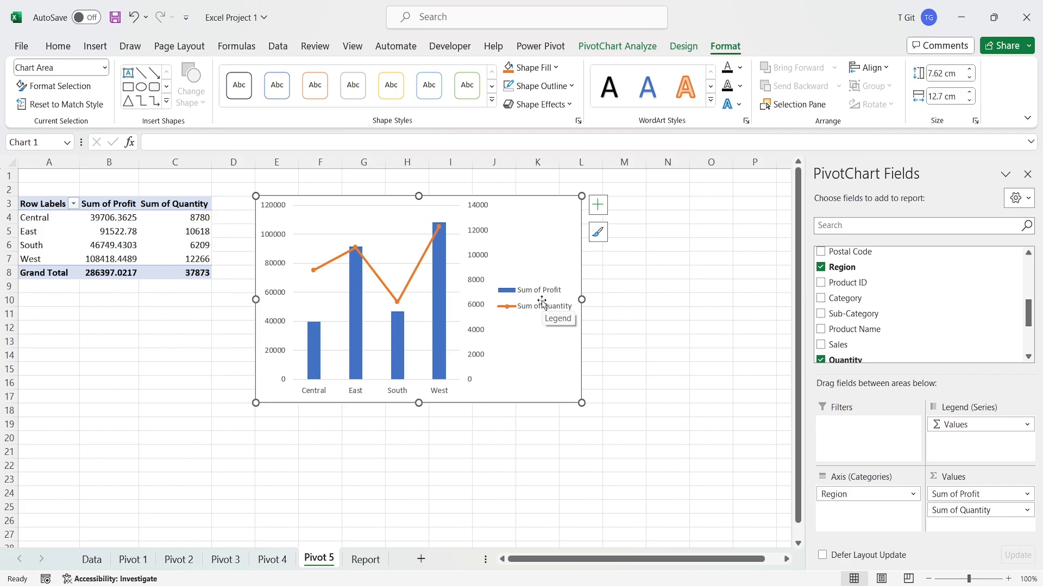
- Remove the combo chart's legend and gridlines, and try out data labels on it
{"action": "left_click", "coordinate": [597, 205]}
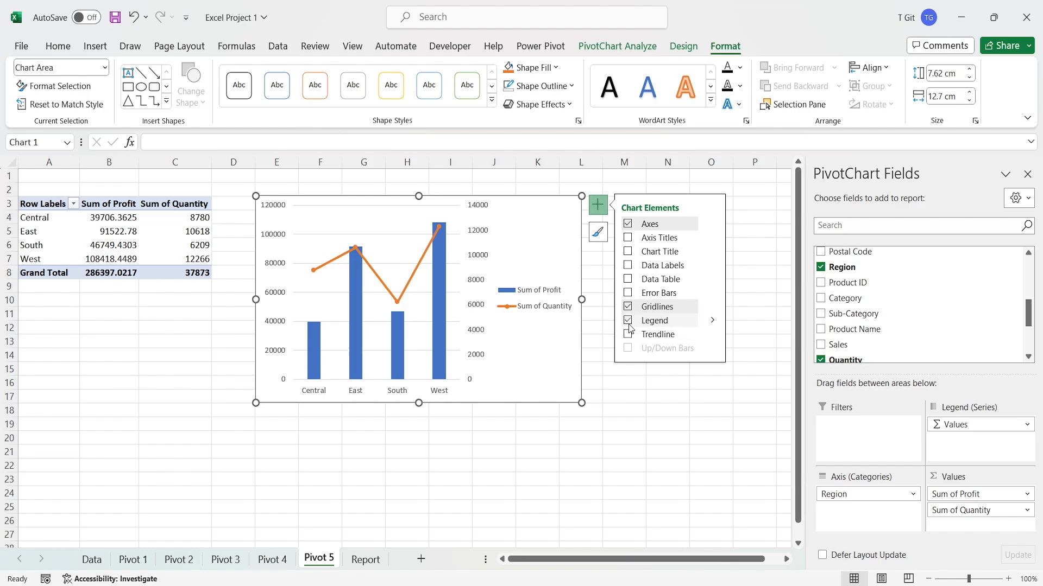
{"action": "left_click", "coordinate": [628, 321]}
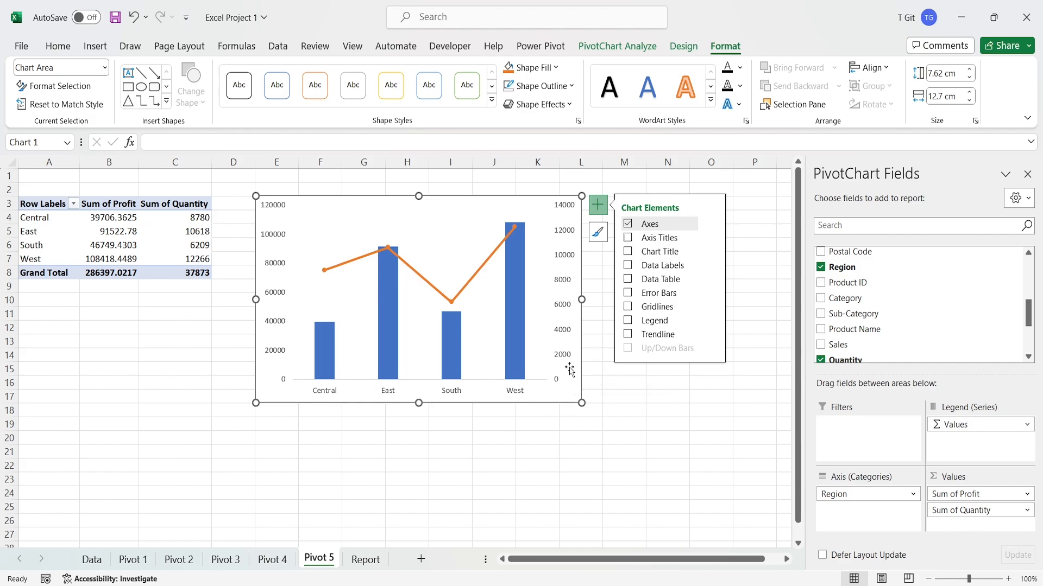
{"action": "left_click", "coordinate": [628, 294]}
{"action": "left_click", "coordinate": [628, 294]}
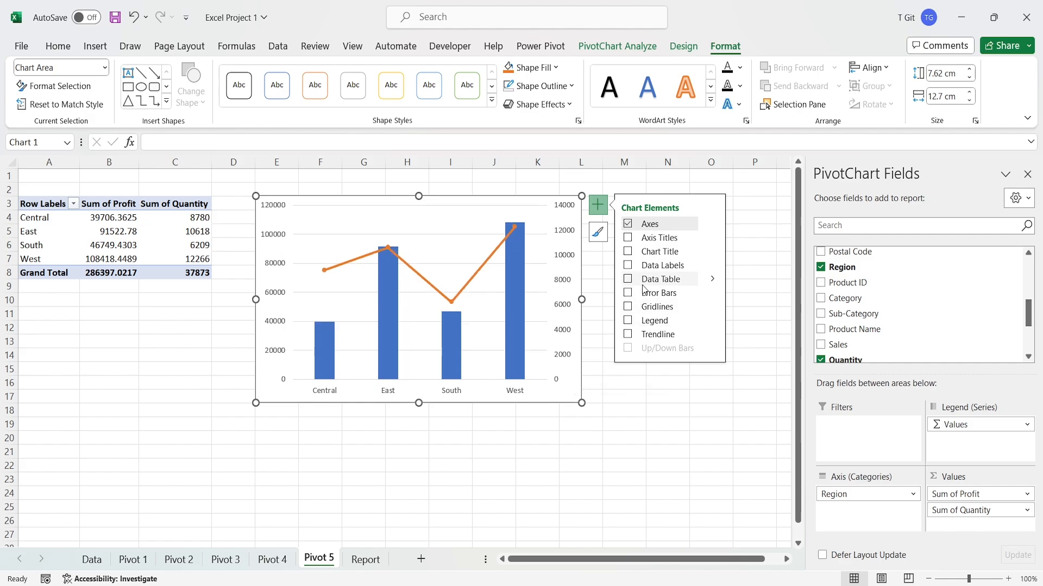
{"action": "left_click", "coordinate": [628, 266]}
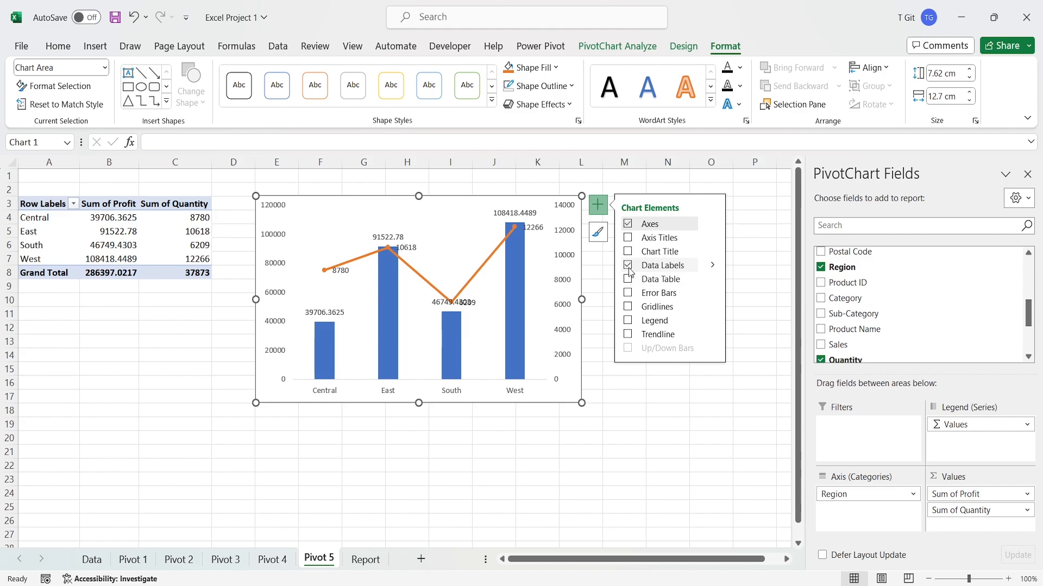
{"action": "left_click", "coordinate": [629, 265]}
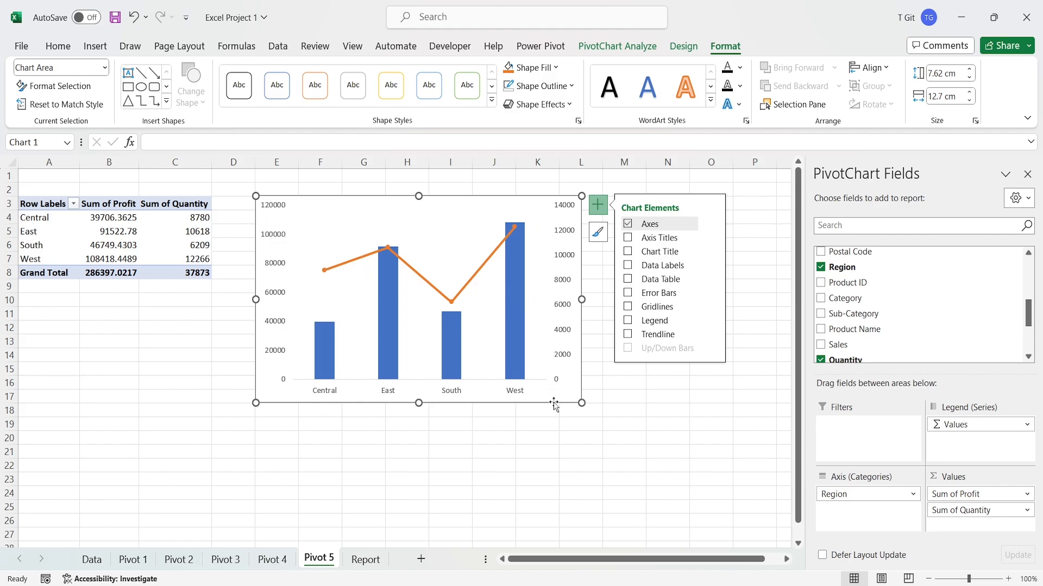
- Add a chart title to the combo chart reading "Profit & Quantity By Region"
{"action": "left_click", "coordinate": [455, 242]}
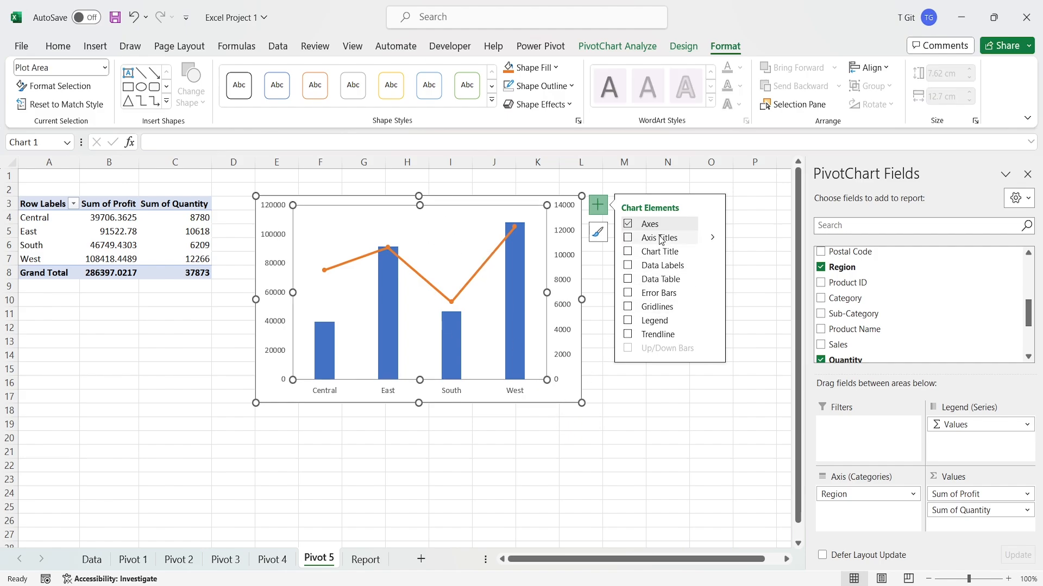
{"action": "left_click", "coordinate": [630, 251]}
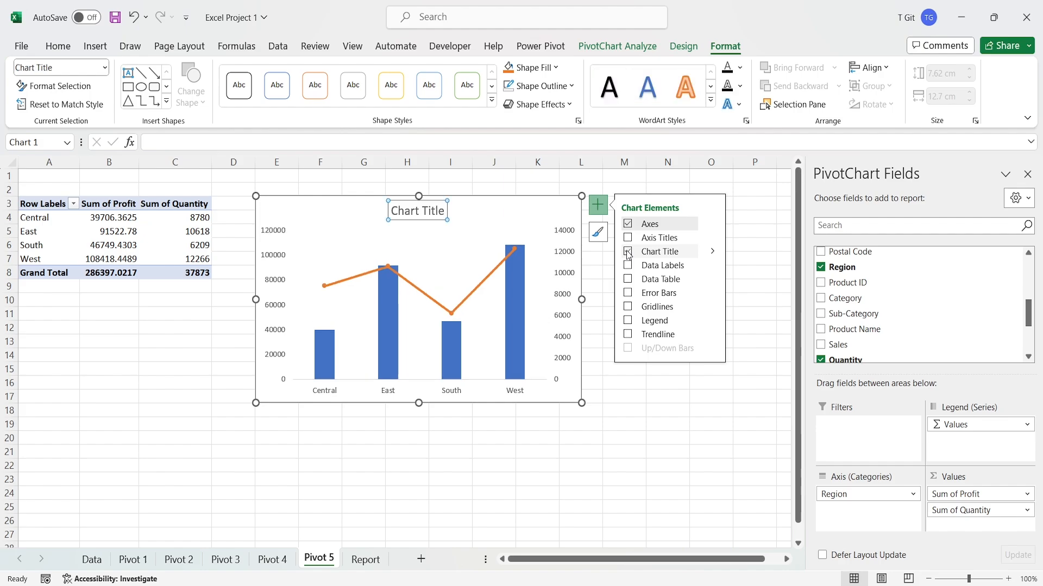
{"action": "triple_click", "coordinate": [427, 214]}
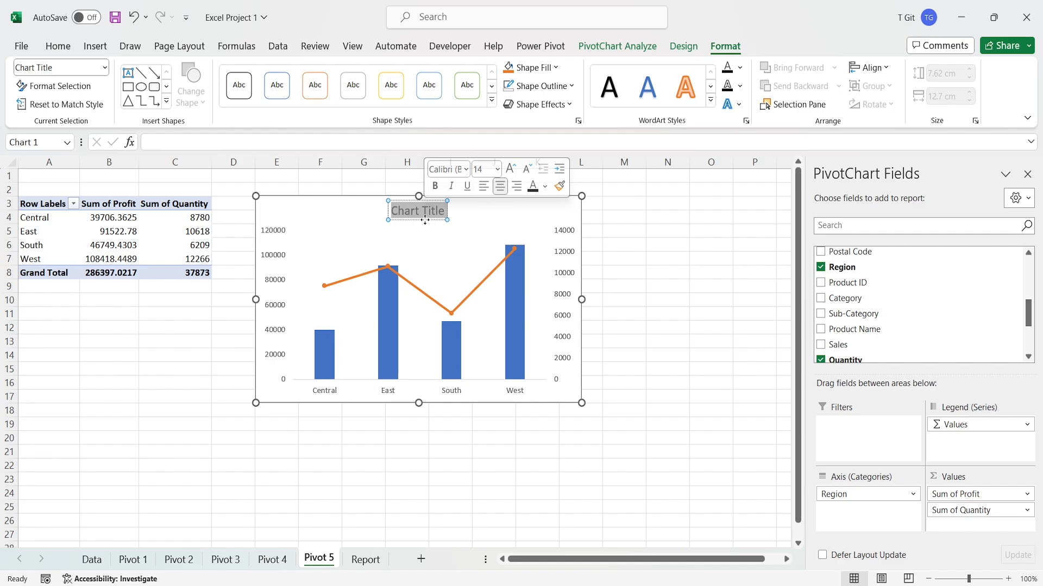
{"action": "type", "text": "Pro"}
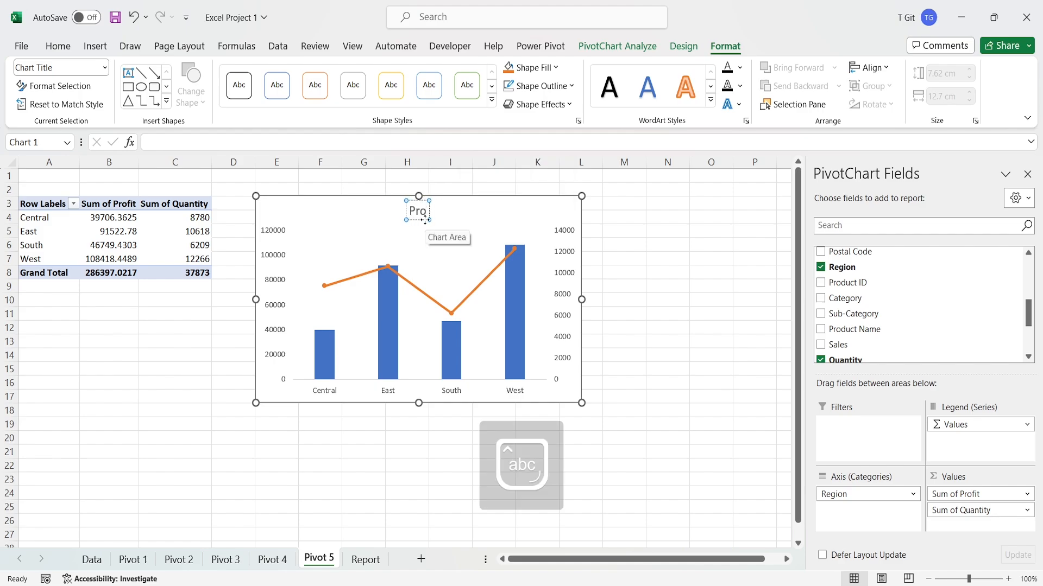
{"action": "type", "text": "fit & Qua"}
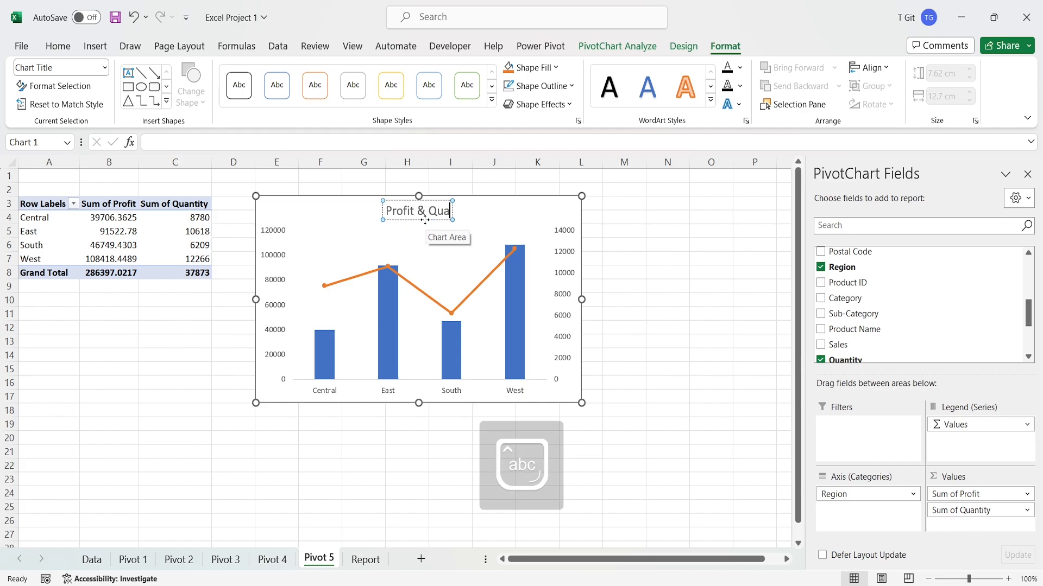
{"action": "type", "text": "ntity"}
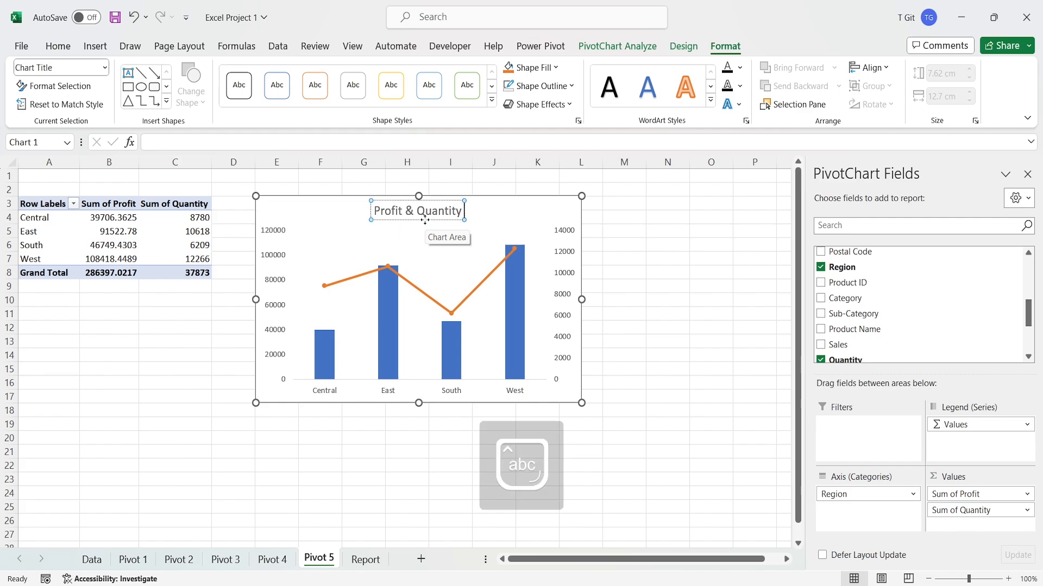
{"action": "type", "text": " By Re"}
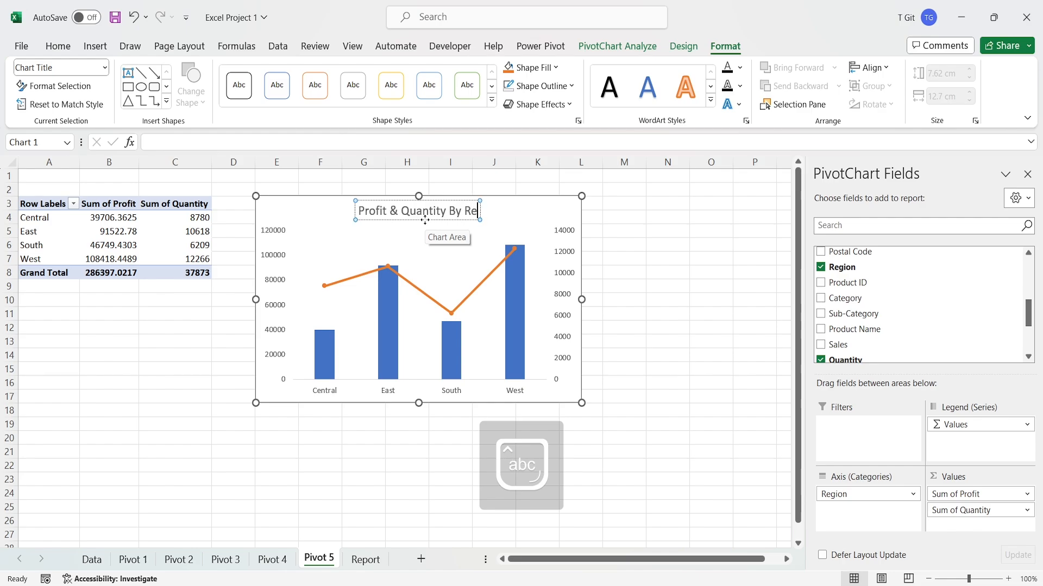
{"action": "type", "text": "gion"}
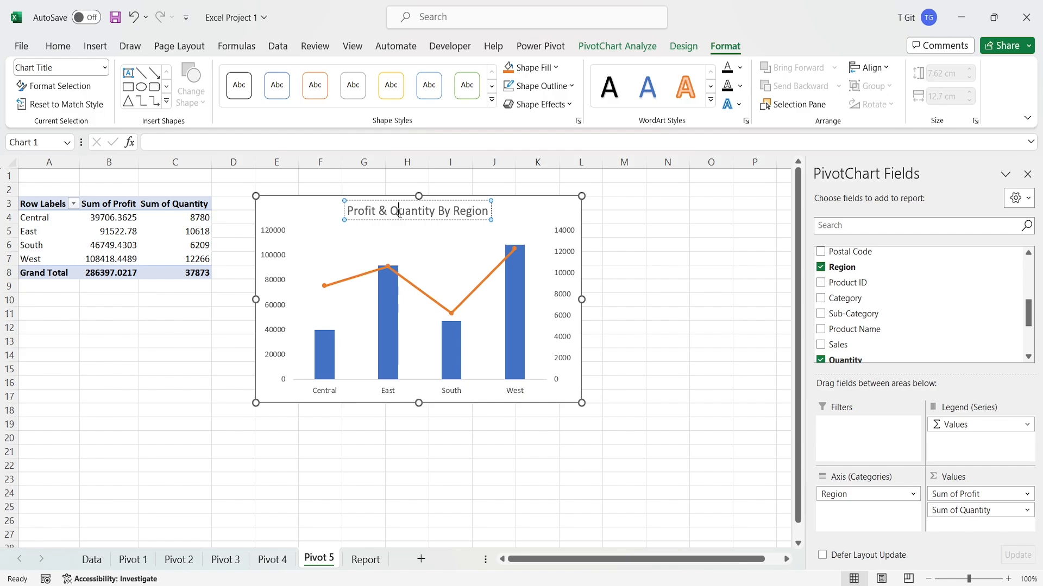
- Format the combo chart's title as bold, italic, underlined black text
{"action": "triple_click", "coordinate": [399, 212]}
{"action": "left_click", "coordinate": [410, 190]}
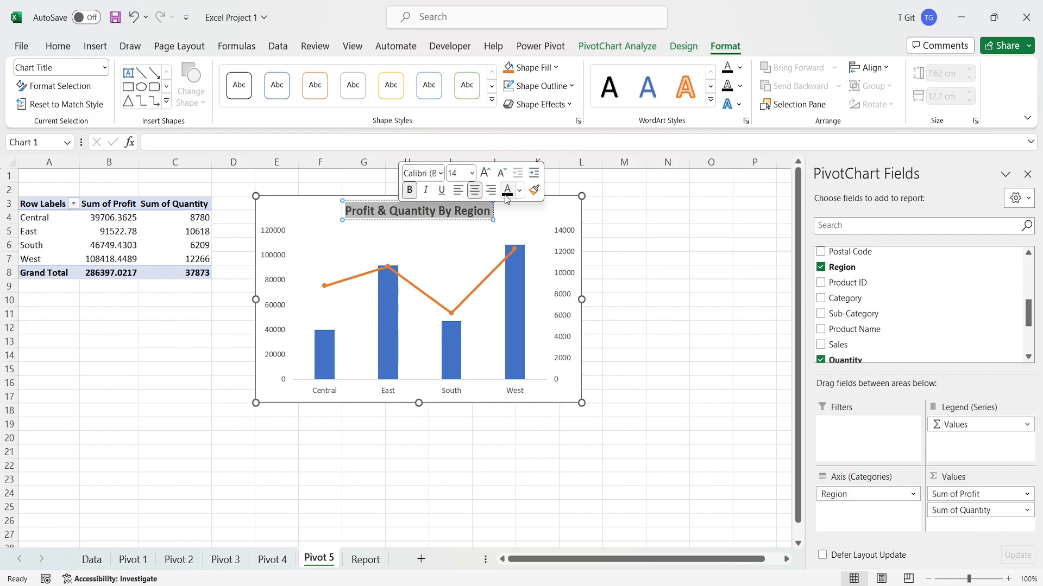
{"action": "left_click", "coordinate": [425, 190]}
{"action": "left_click", "coordinate": [442, 190]}
{"action": "left_click", "coordinate": [639, 220]}
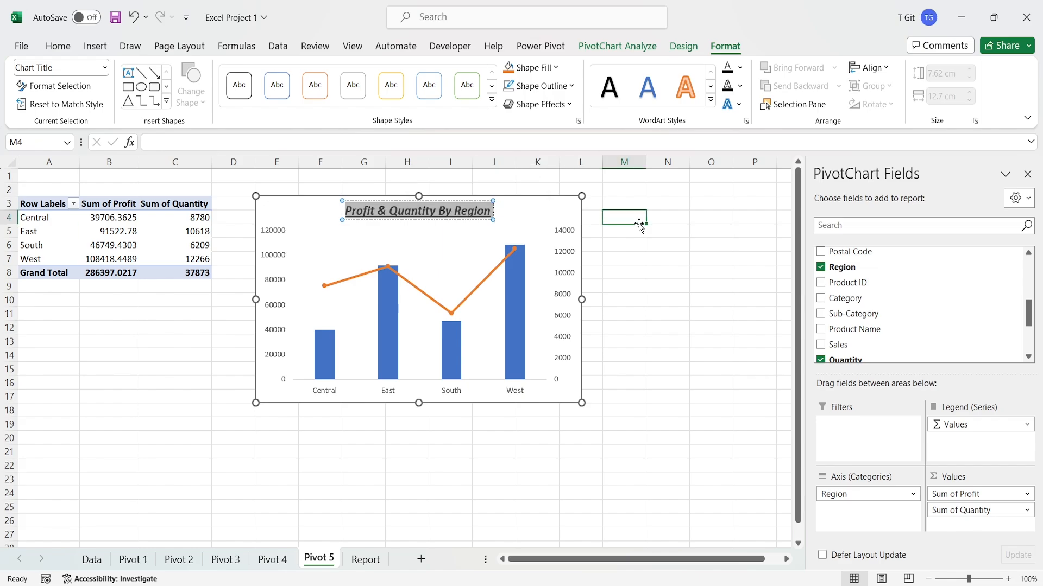
- Make the labels of the combo chart's primary and secondary vertical axes bold
{"action": "left_click", "coordinate": [555, 212]}
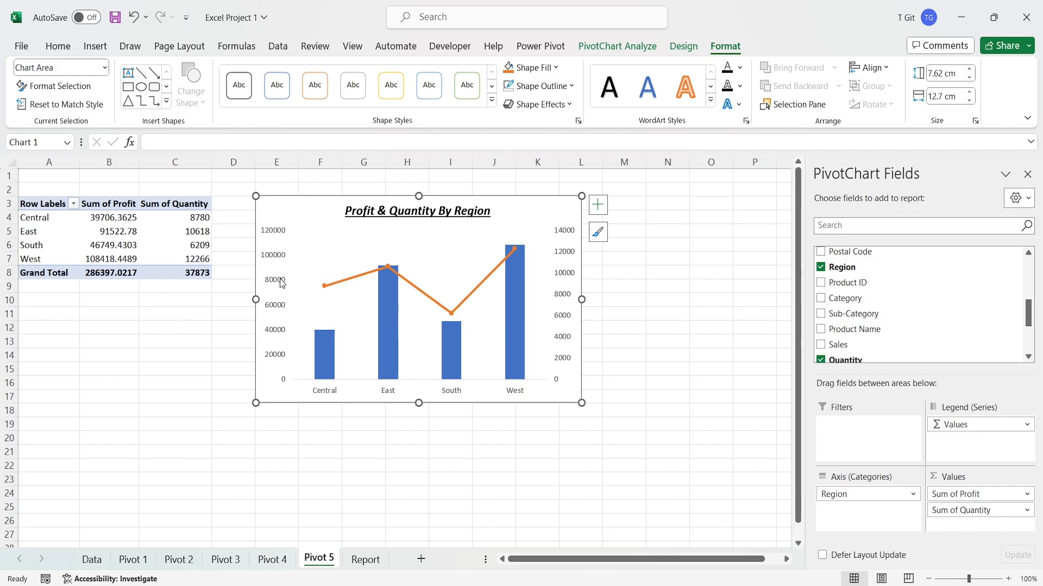
{"action": "left_click", "coordinate": [277, 236]}
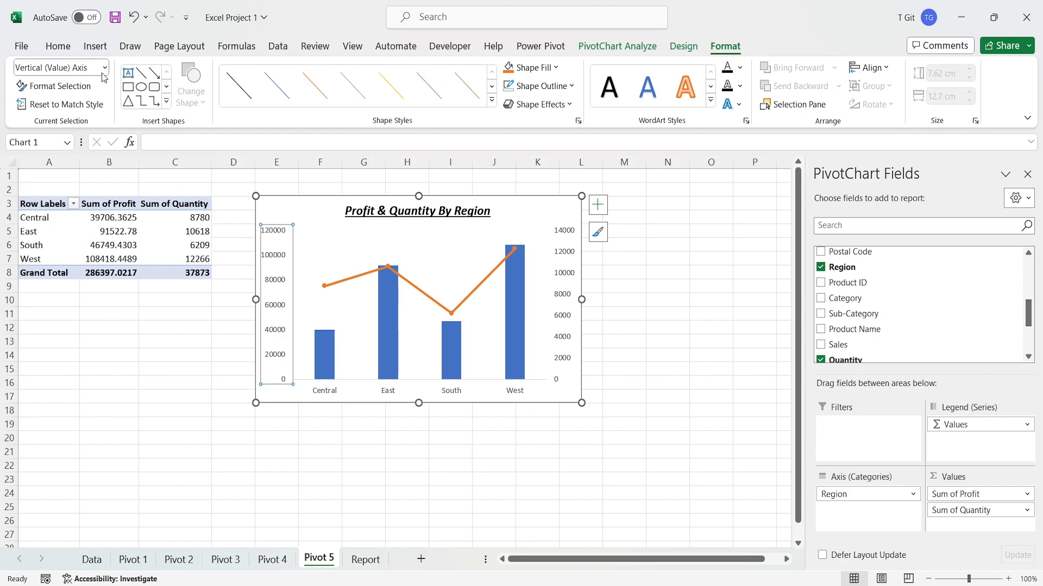
{"action": "left_click", "coordinate": [57, 47]}
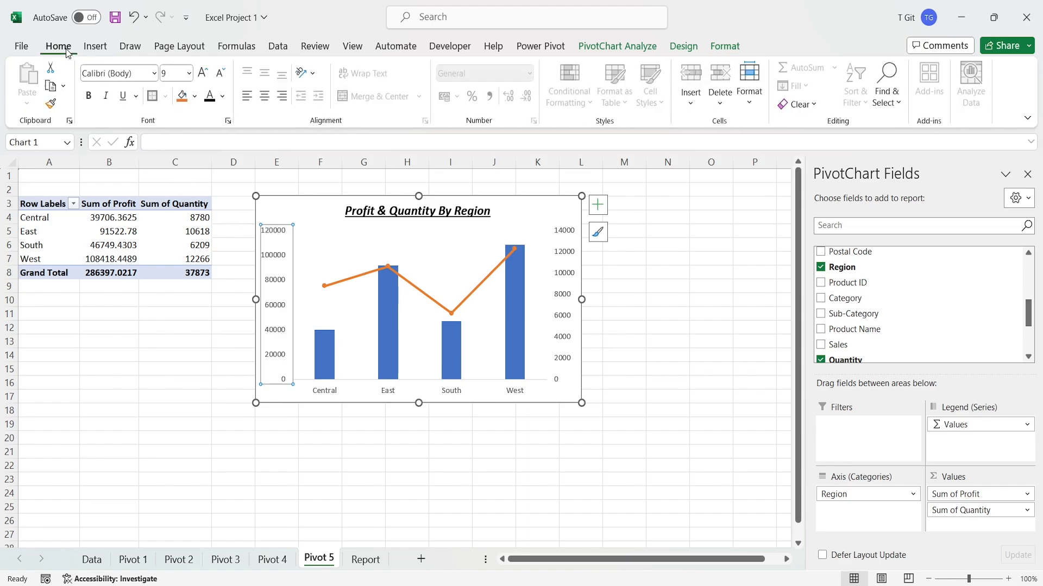
{"action": "left_click", "coordinate": [88, 96]}
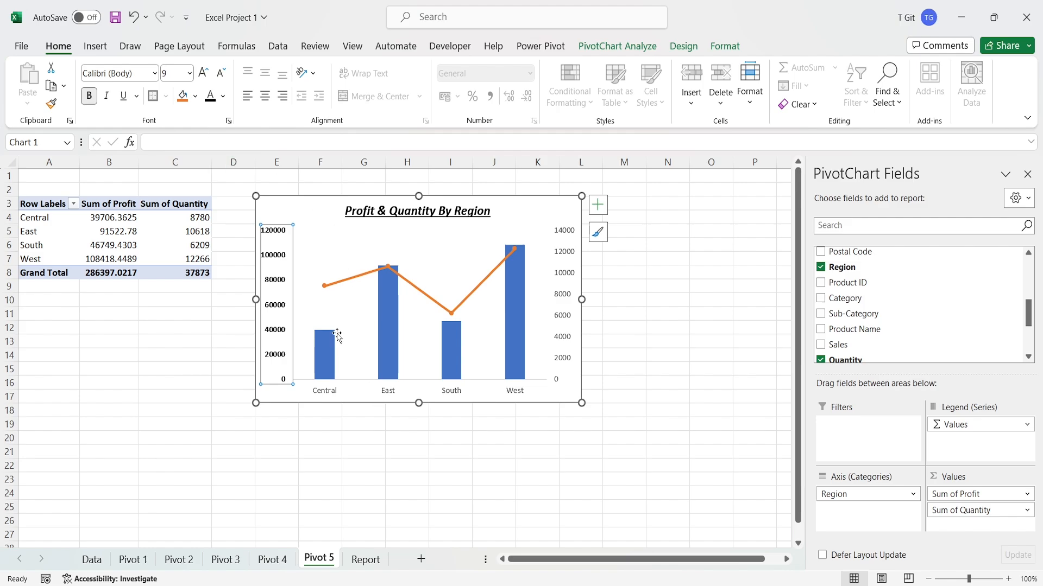
{"action": "left_click", "coordinate": [567, 262]}
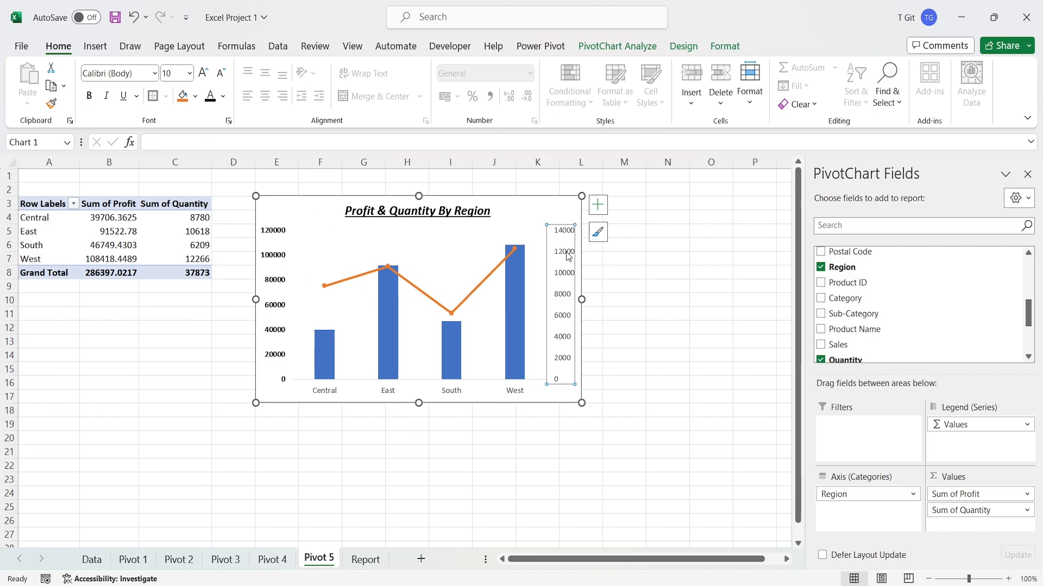
{"action": "left_click", "coordinate": [91, 97]}
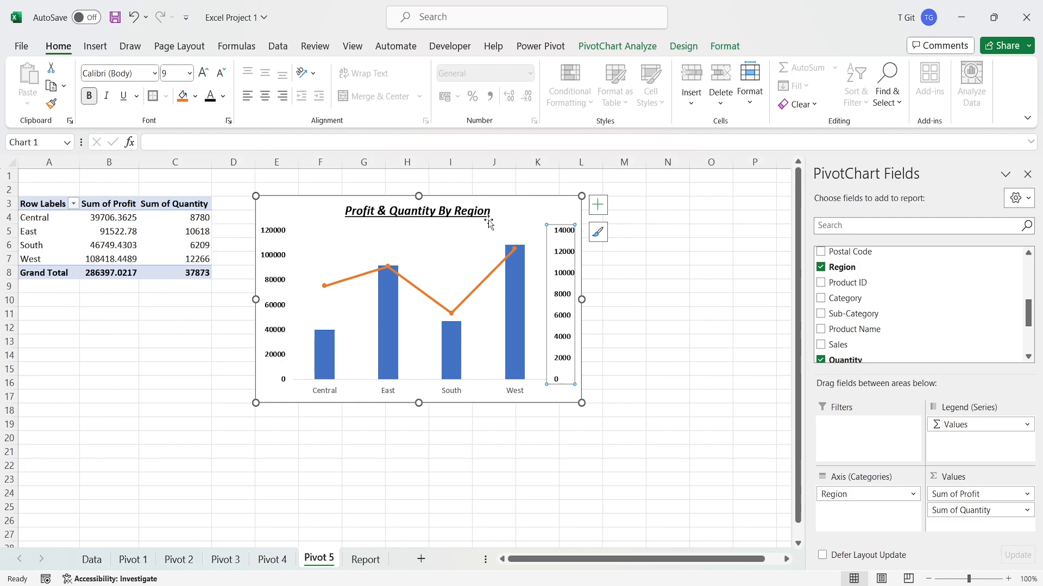
- Set the horizontal region axis to No Outline and make its labels bold
{"action": "left_click", "coordinate": [389, 395]}
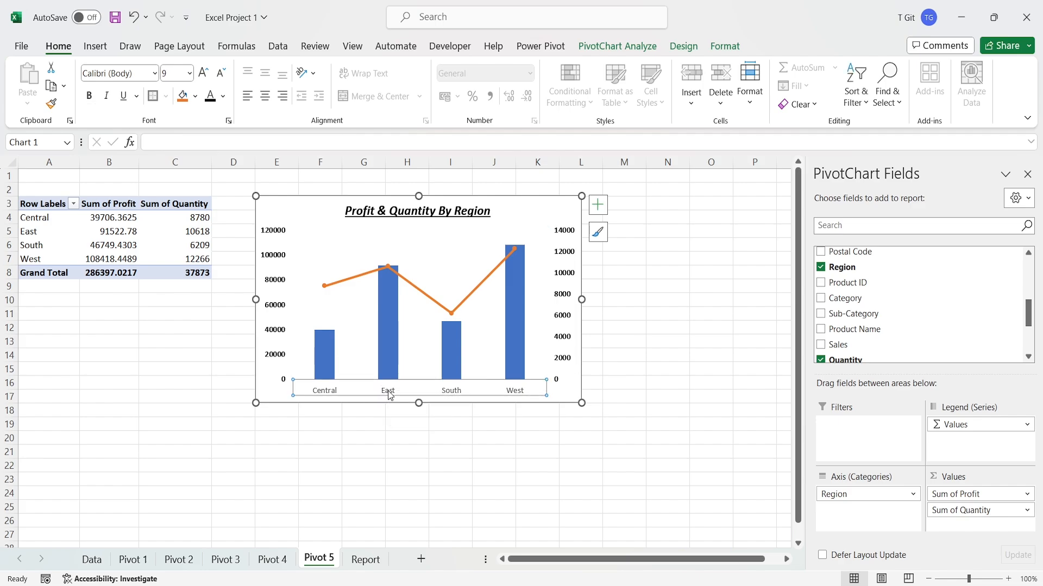
{"action": "right_click", "coordinate": [389, 395]}
{"action": "left_click", "coordinate": [433, 419]}
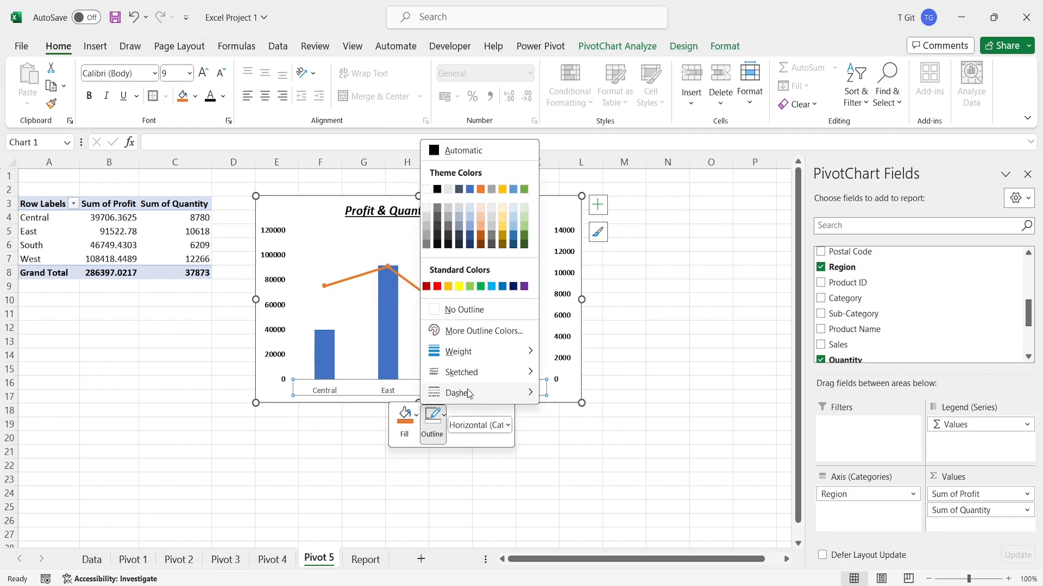
{"action": "left_click", "coordinate": [464, 310]}
{"action": "left_click", "coordinate": [614, 392]}
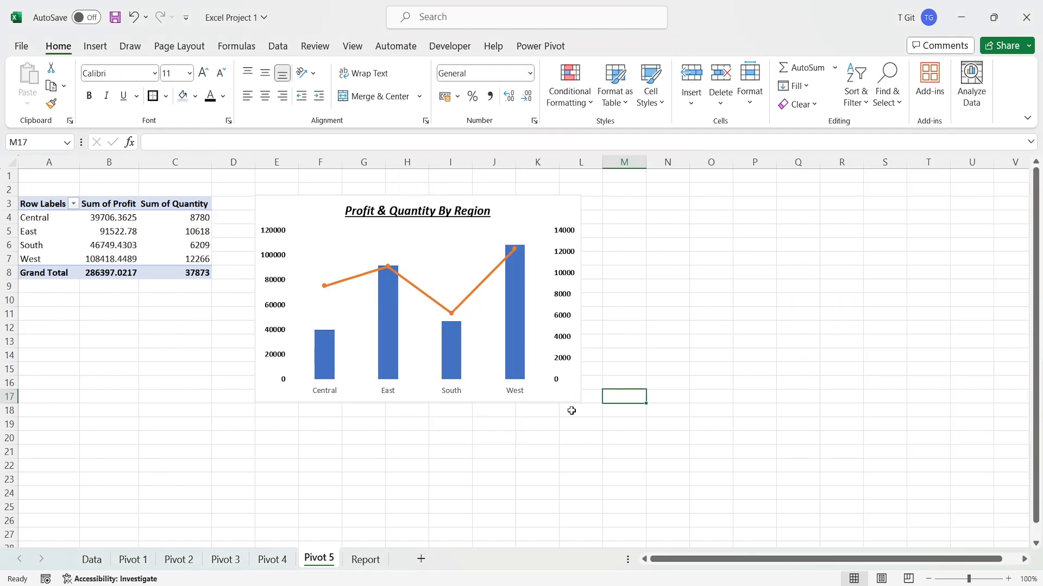
{"action": "left_click", "coordinate": [393, 394]}
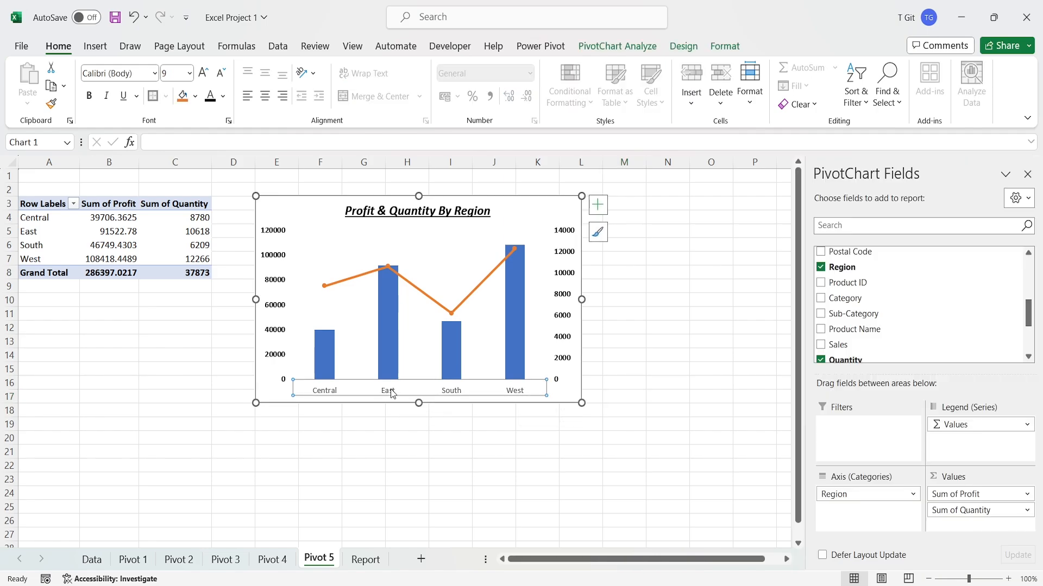
{"action": "left_click", "coordinate": [90, 96]}
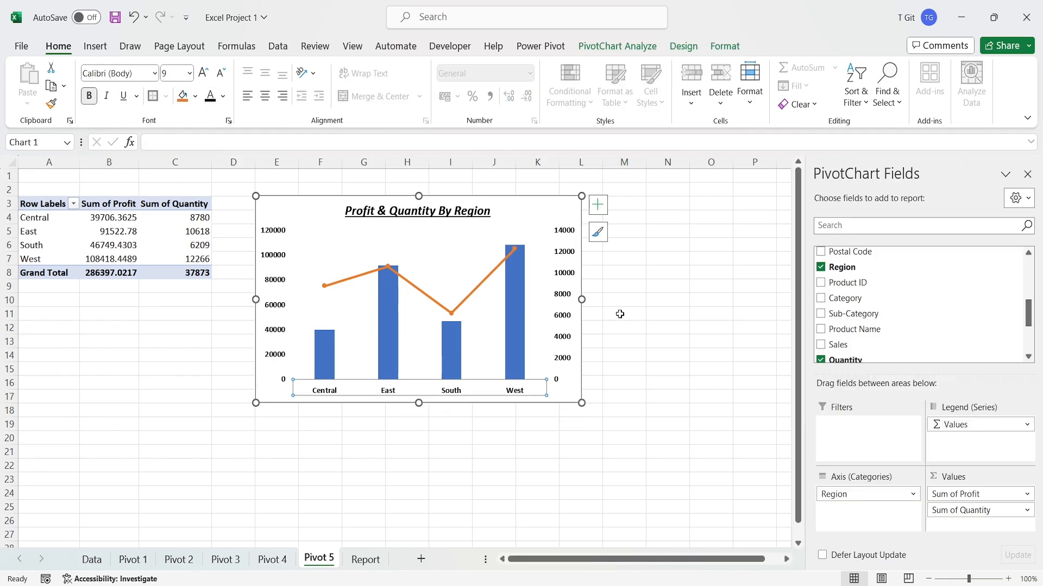
{"action": "left_click", "coordinate": [650, 310]}
- Apply the chart style Style 8 to the profit and quantity combo chart
{"action": "left_click", "coordinate": [528, 216]}
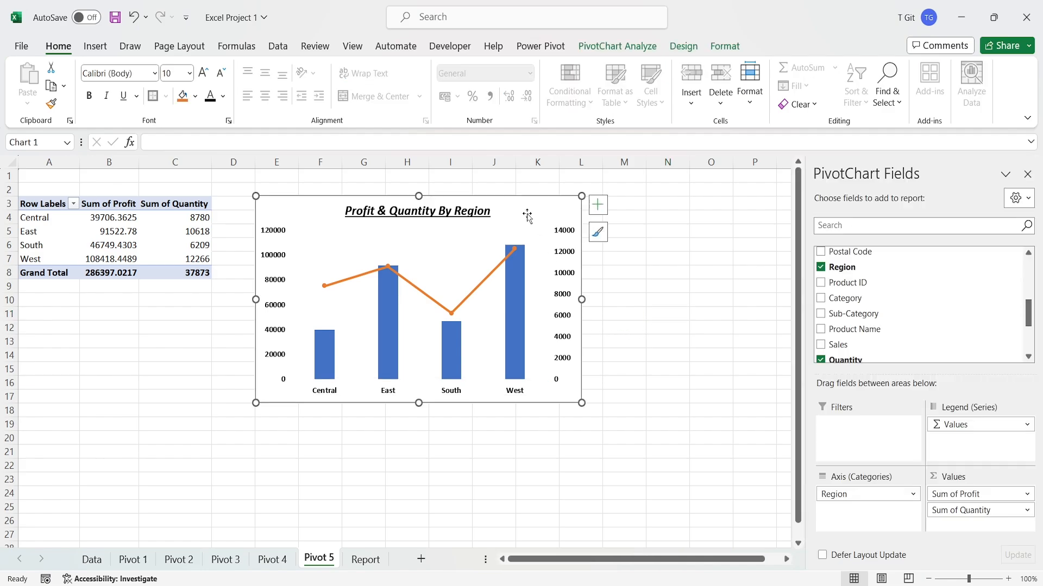
{"action": "left_click", "coordinate": [598, 232]}
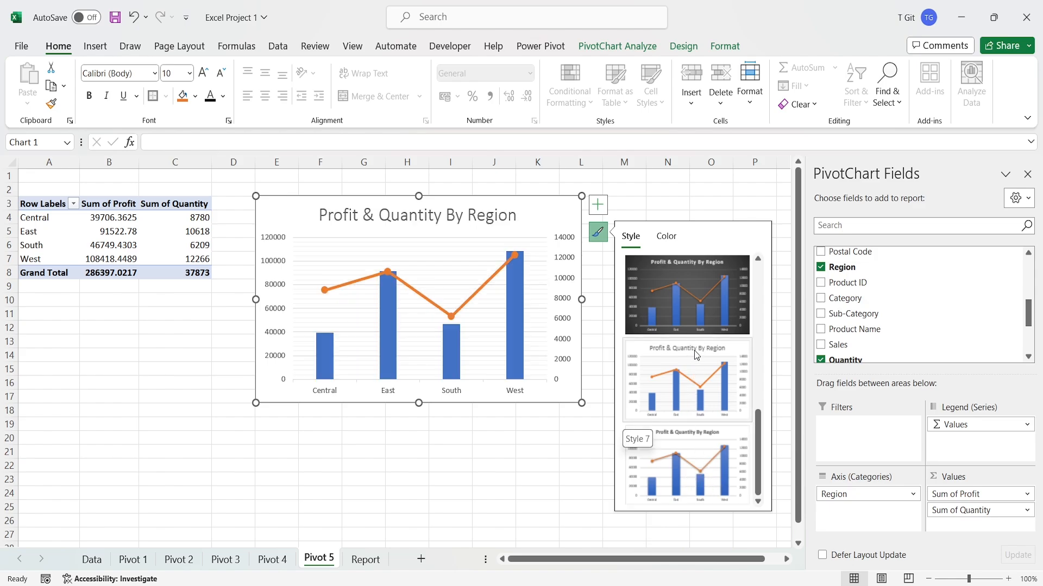
{"action": "scroll", "coordinate": [694, 350], "scroll_direction": "up", "scroll_amount": 3}
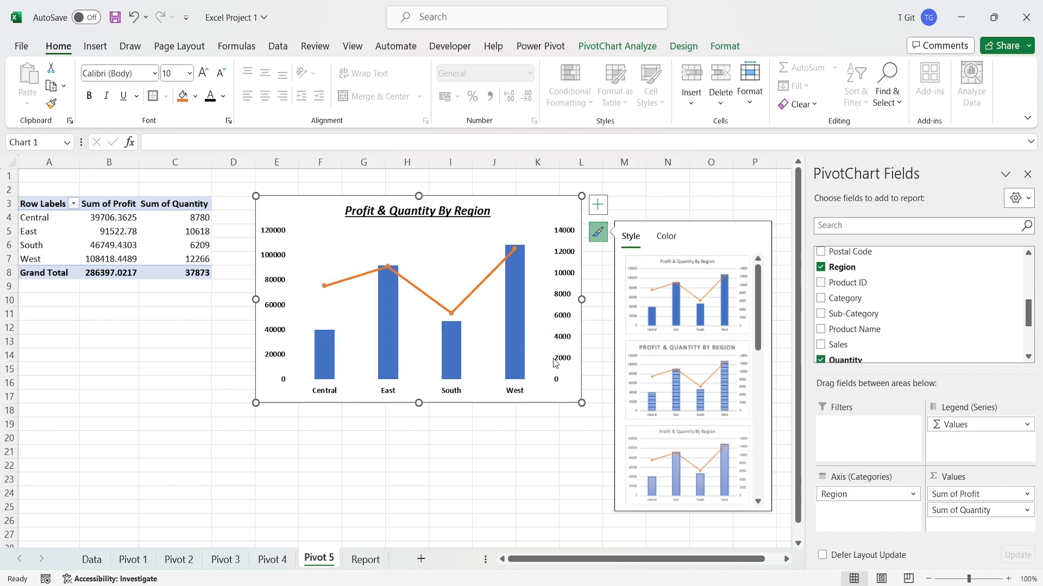
{"action": "scroll", "coordinate": [732, 377], "scroll_direction": "down", "scroll_amount": 3}
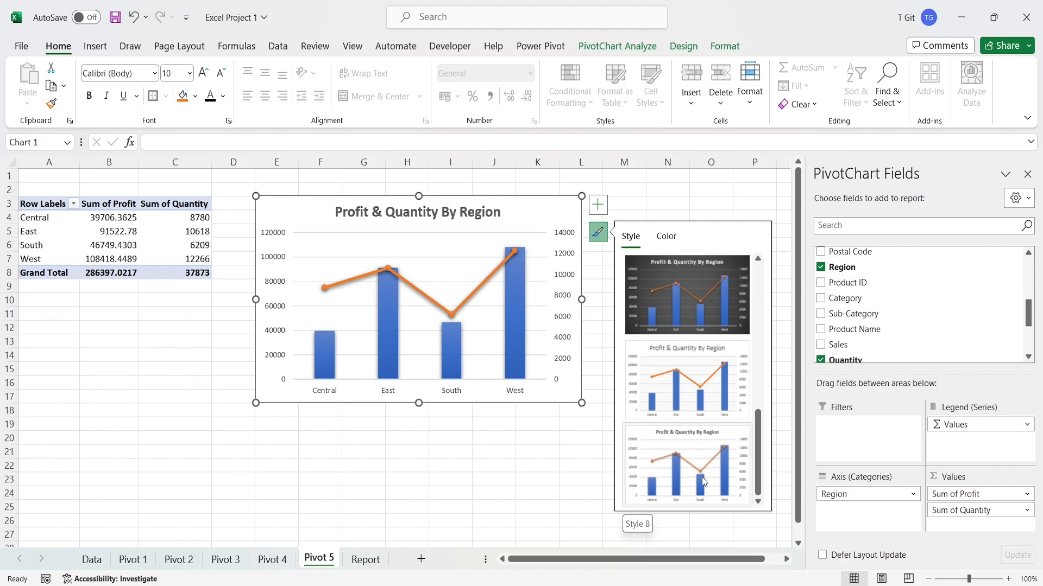
{"action": "left_click", "coordinate": [688, 458]}
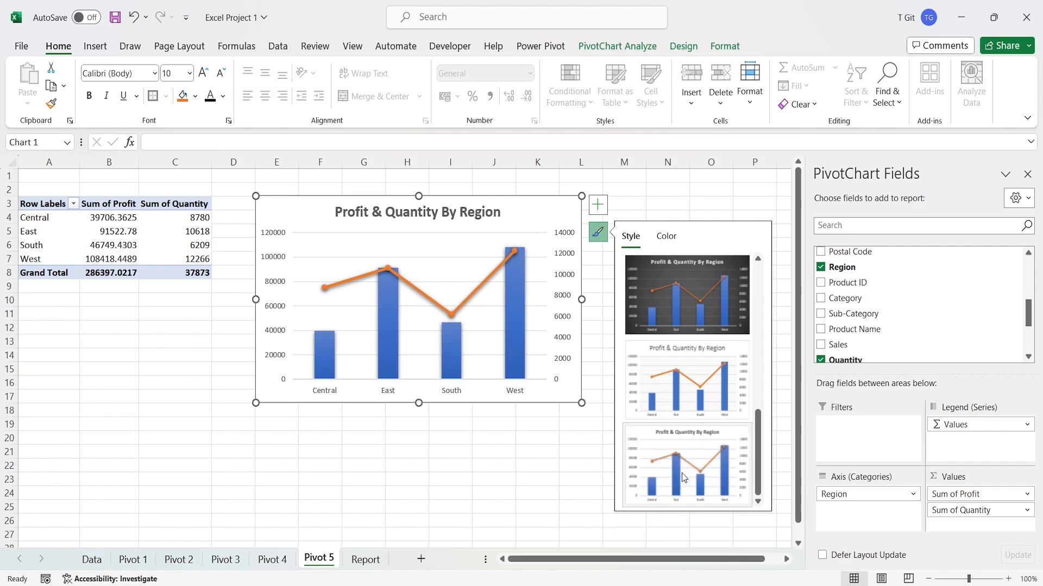
{"action": "left_click", "coordinate": [663, 195]}
- Copy the combo chart and paste it at cell B25 of the Report sheet, beneath the ship mode column chart
{"action": "left_click", "coordinate": [534, 214]}
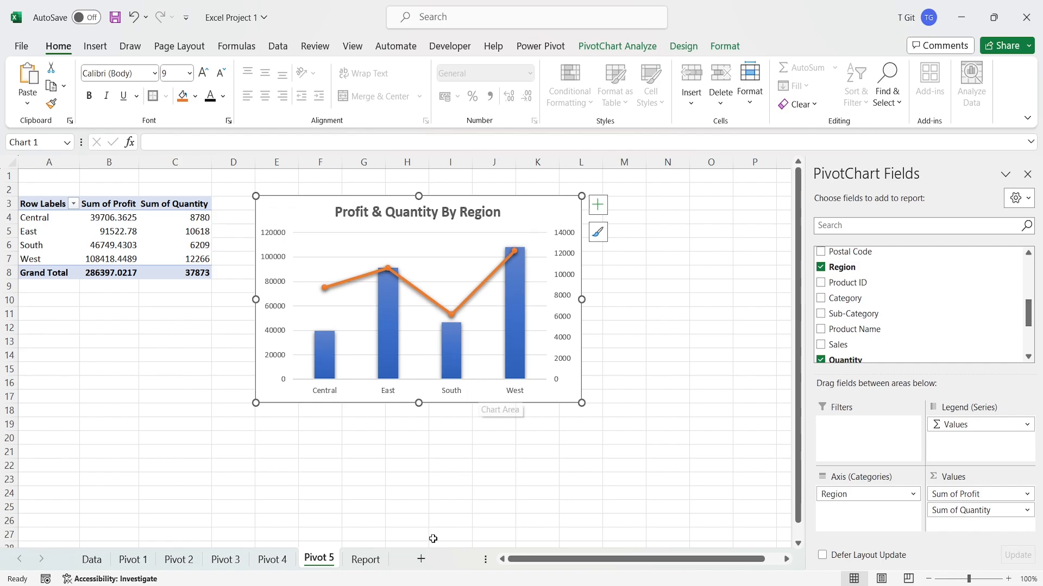
{"action": "left_click", "coordinate": [354, 568]}
{"action": "scroll", "coordinate": [320, 450], "scroll_direction": "down", "scroll_amount": 4}
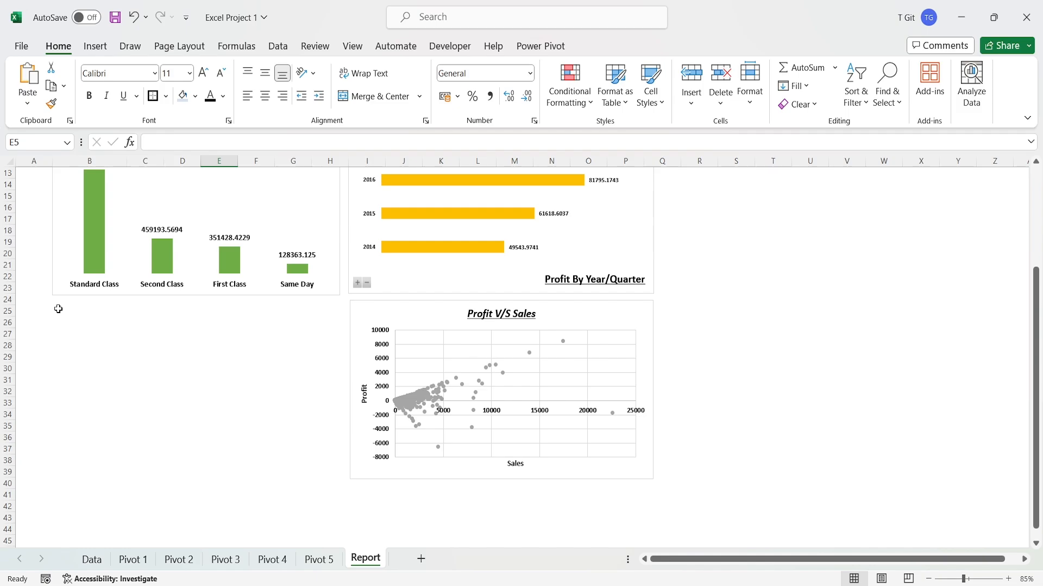
{"action": "left_click", "coordinate": [58, 309]}
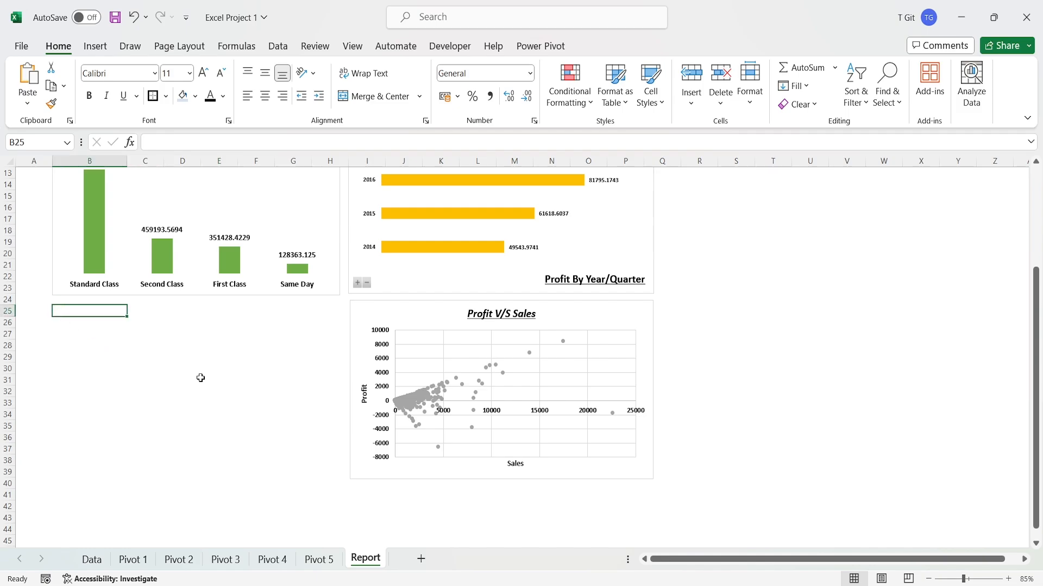
{"action": "key", "text": "ctrl+v"}
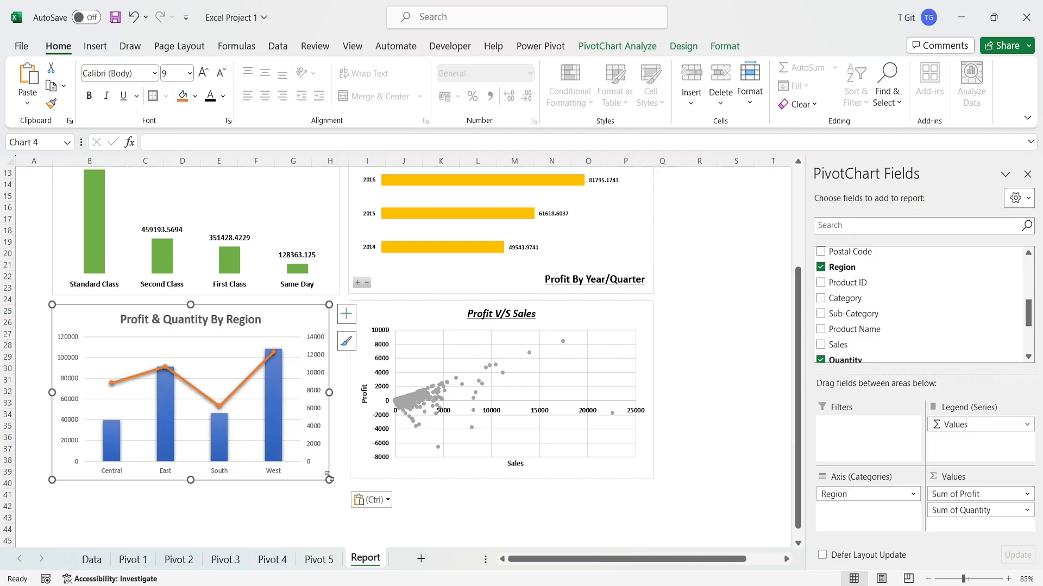
- Widen the combo chart to match the column chart above and copy the scatter chart title's formatting onto its title
{"action": "left_click", "coordinate": [306, 328]}
{"action": "left_click_drag", "start_coordinate": [329, 392], "coordinate": [341, 393]}
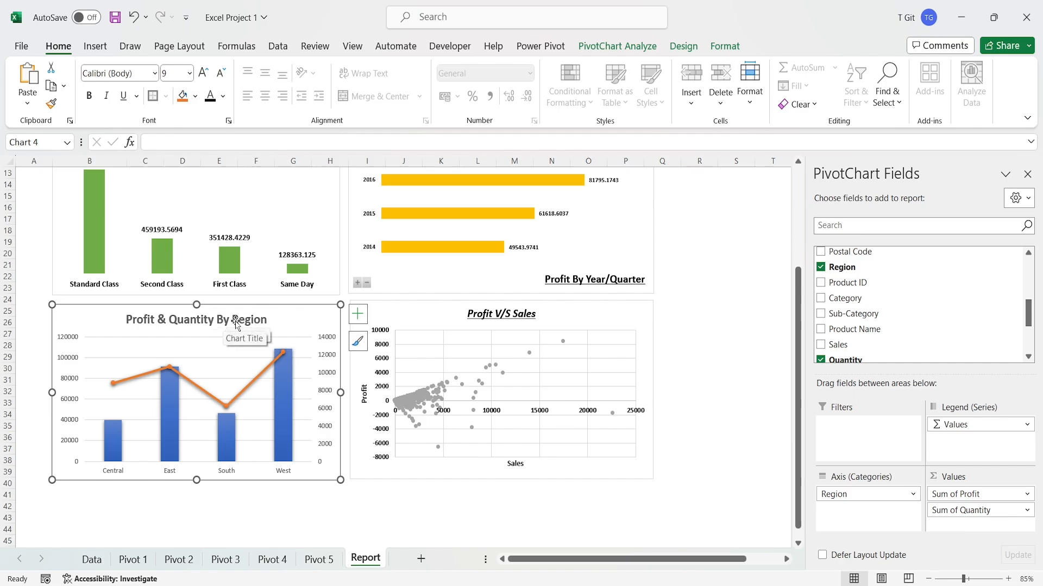
{"action": "left_click", "coordinate": [491, 322]}
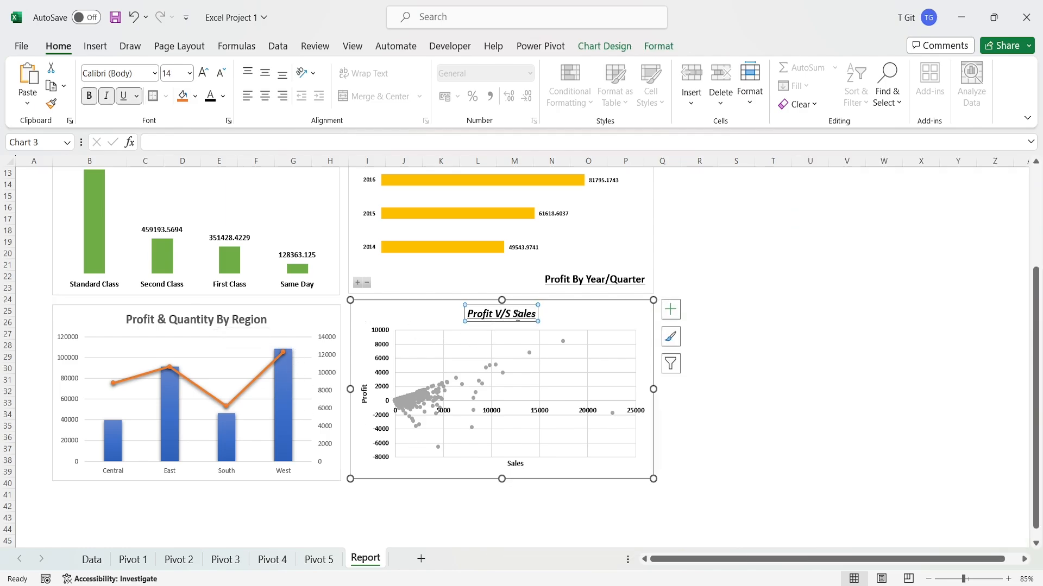
{"action": "left_click", "coordinate": [52, 103]}
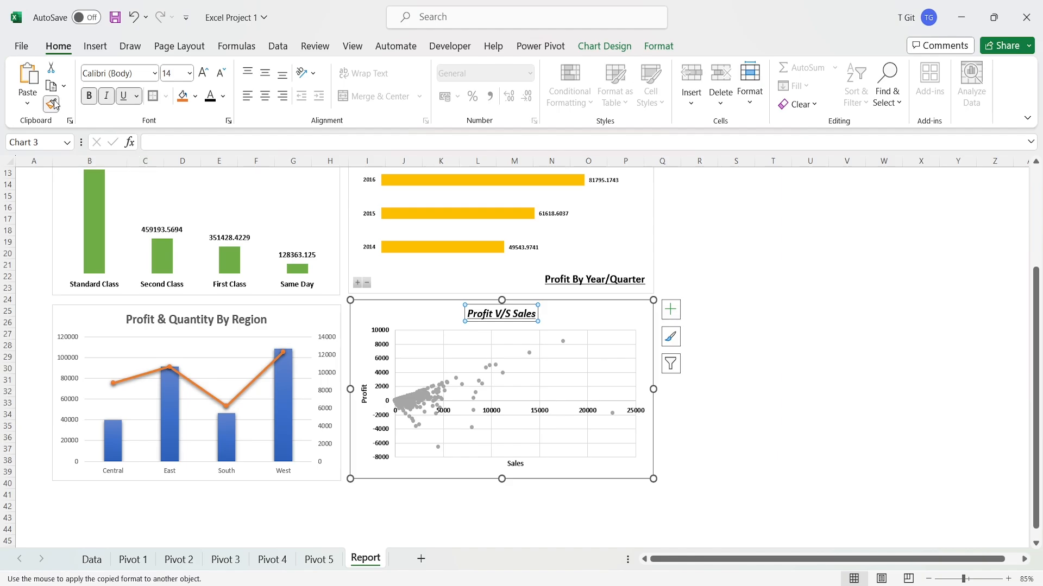
{"action": "left_click", "coordinate": [180, 319]}
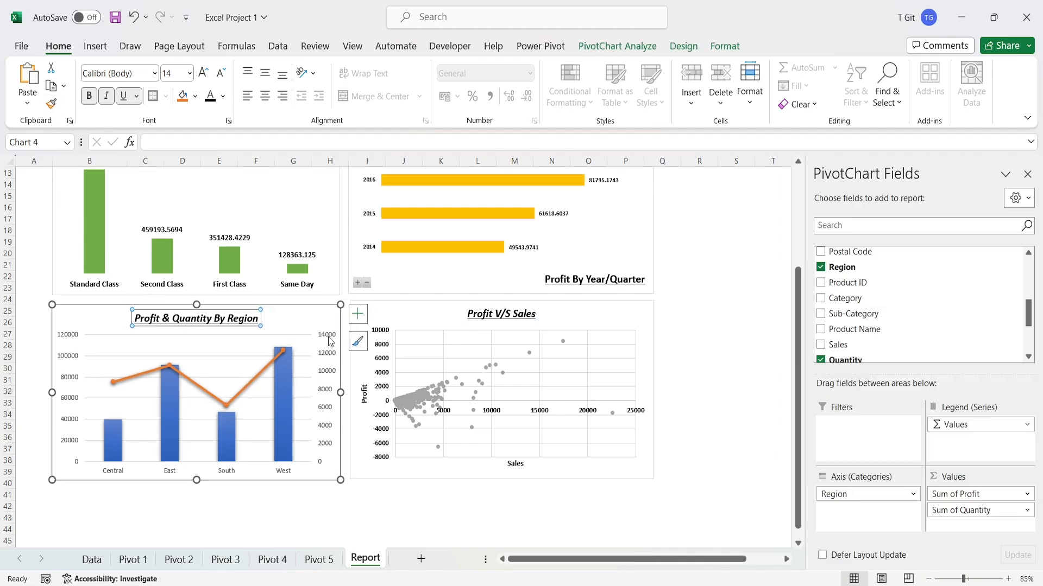
- Copy the scatter chart's bold axis label formatting to the combo chart's secondary, primary and horizontal axes
{"action": "left_click", "coordinate": [332, 341]}
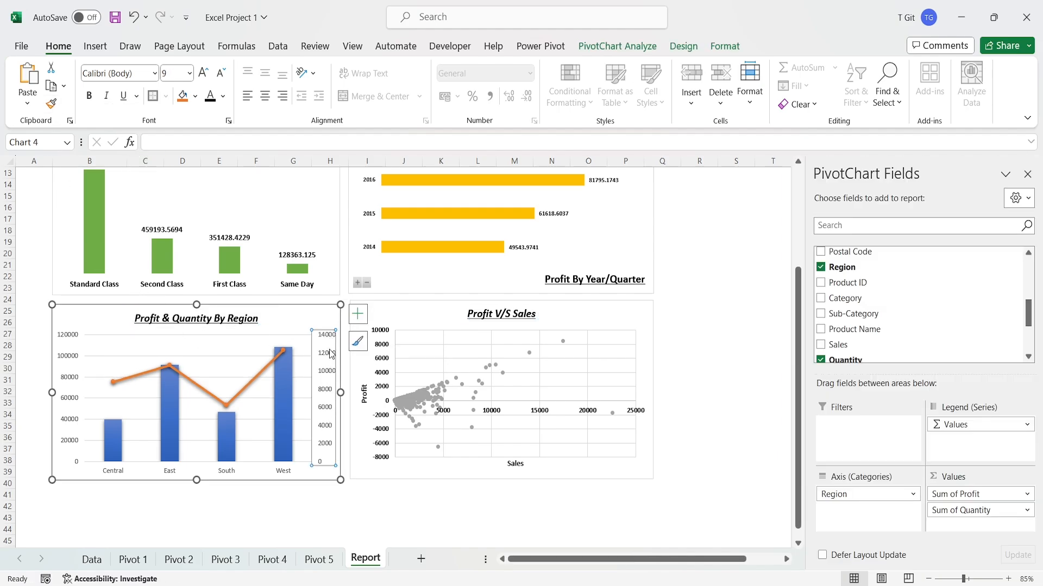
{"action": "left_click", "coordinate": [490, 416]}
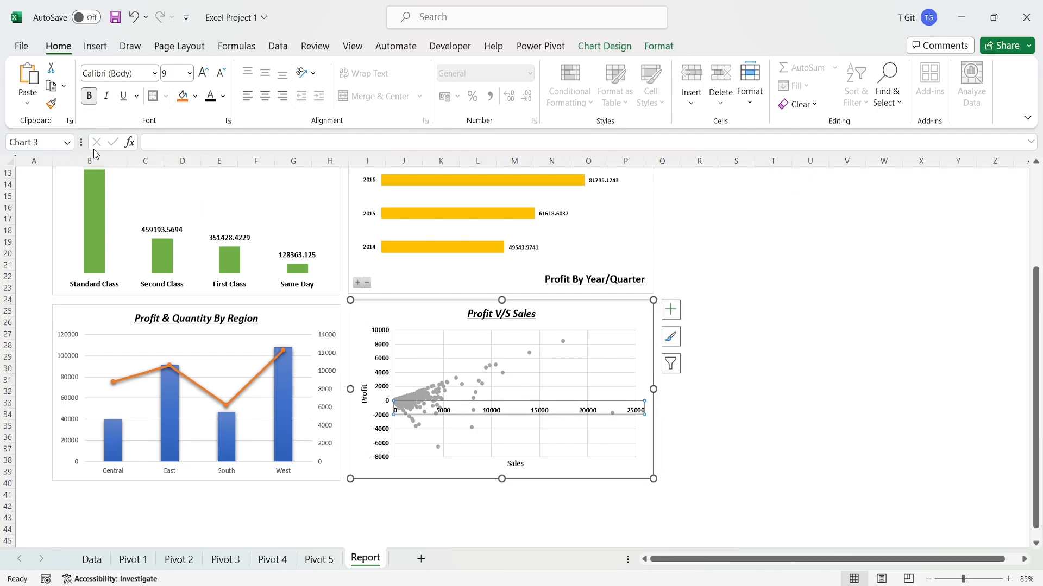
{"action": "left_click", "coordinate": [52, 105]}
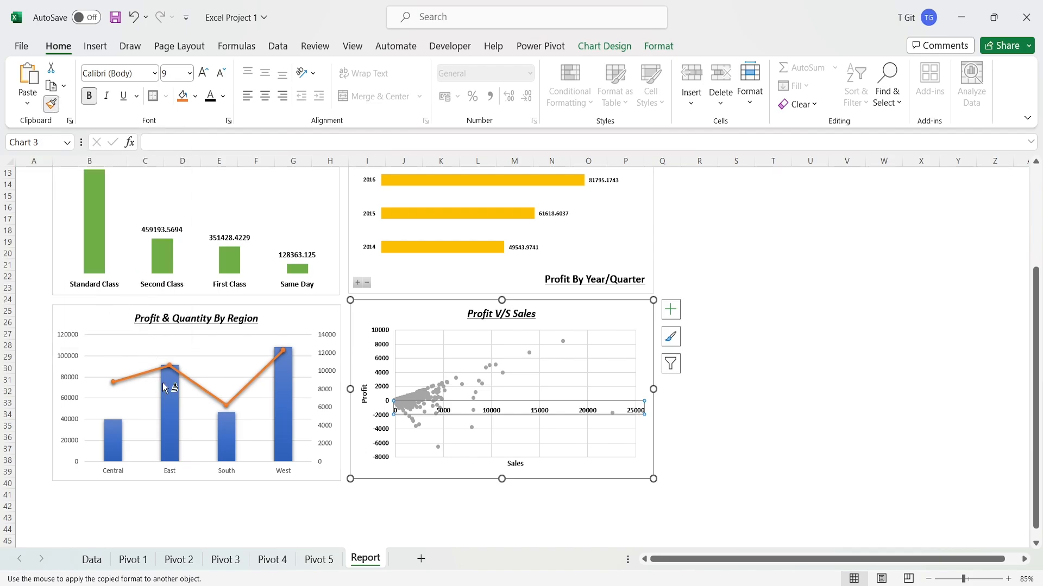
{"action": "left_click", "coordinate": [324, 334]}
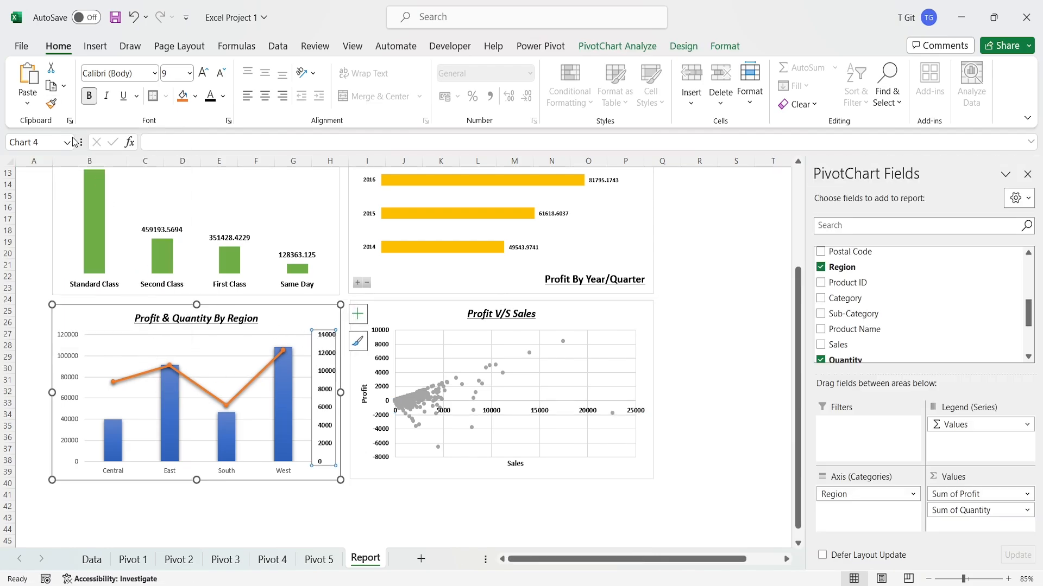
{"action": "left_click", "coordinate": [52, 104]}
{"action": "left_click", "coordinate": [73, 334]}
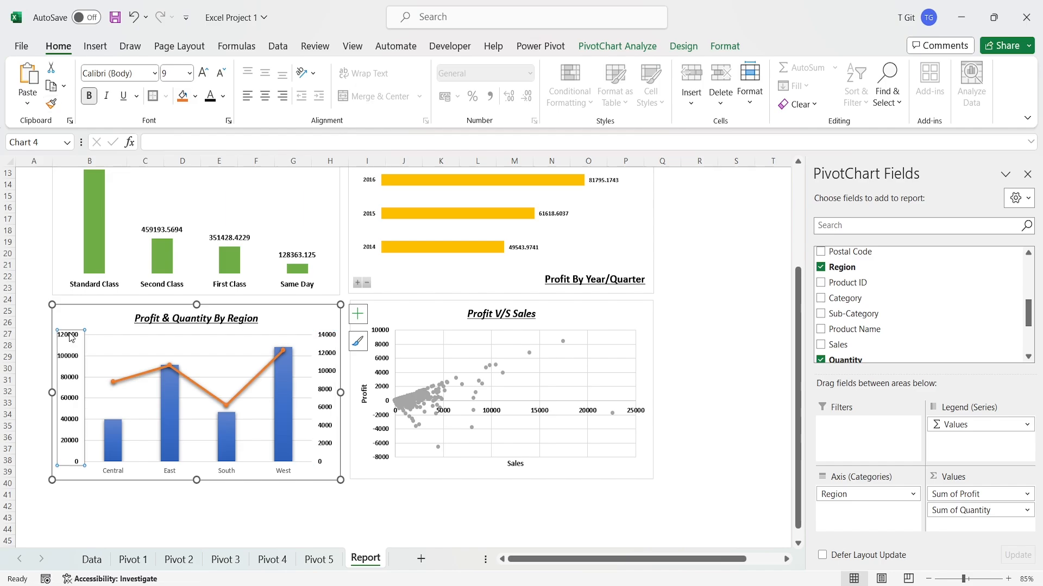
{"action": "left_click", "coordinate": [51, 103]}
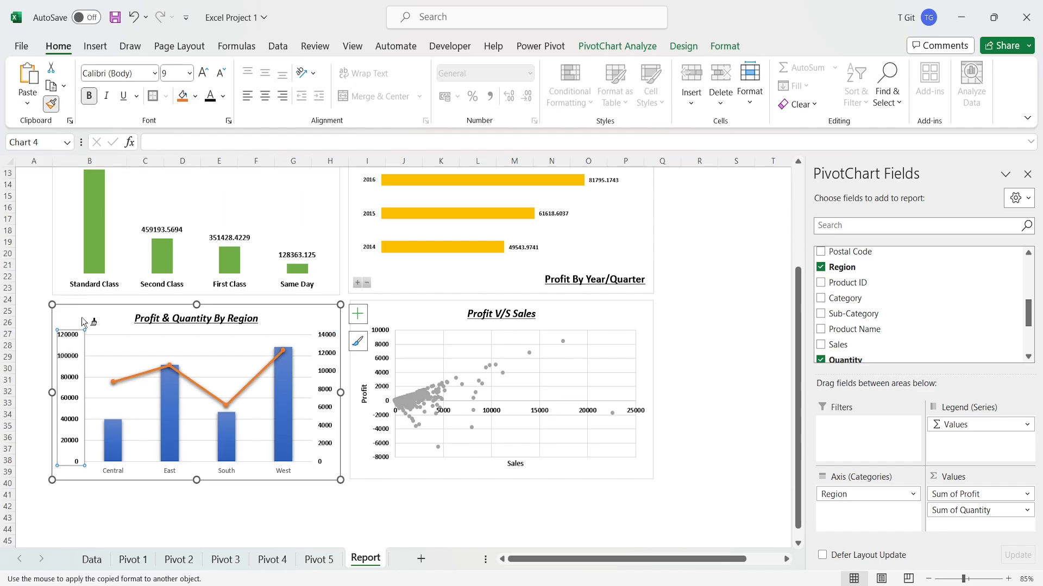
{"action": "left_click", "coordinate": [120, 472]}
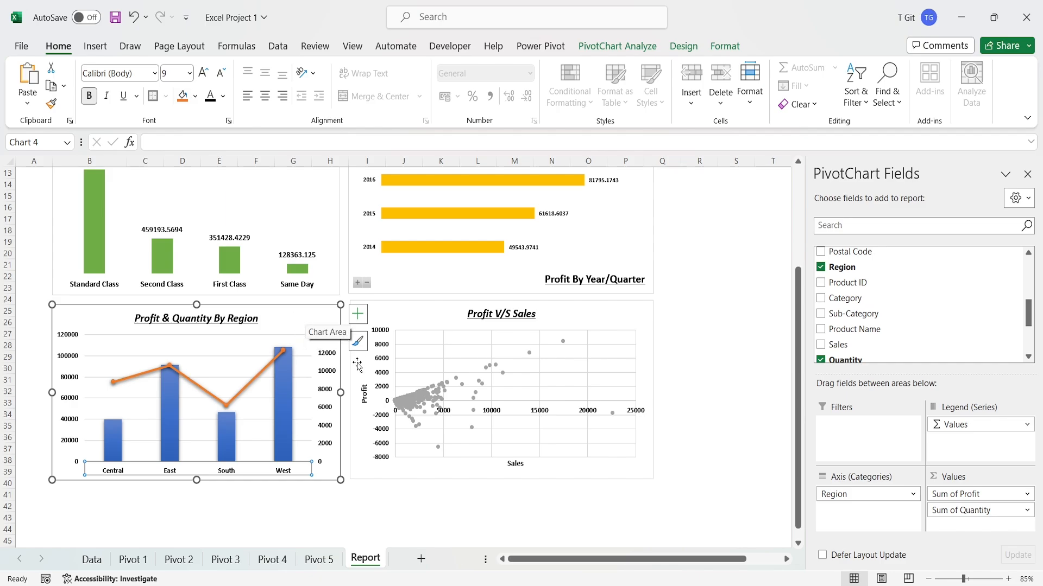
- Remove the gridlines from the profit and quantity combo chart
{"action": "left_click", "coordinate": [358, 315]}
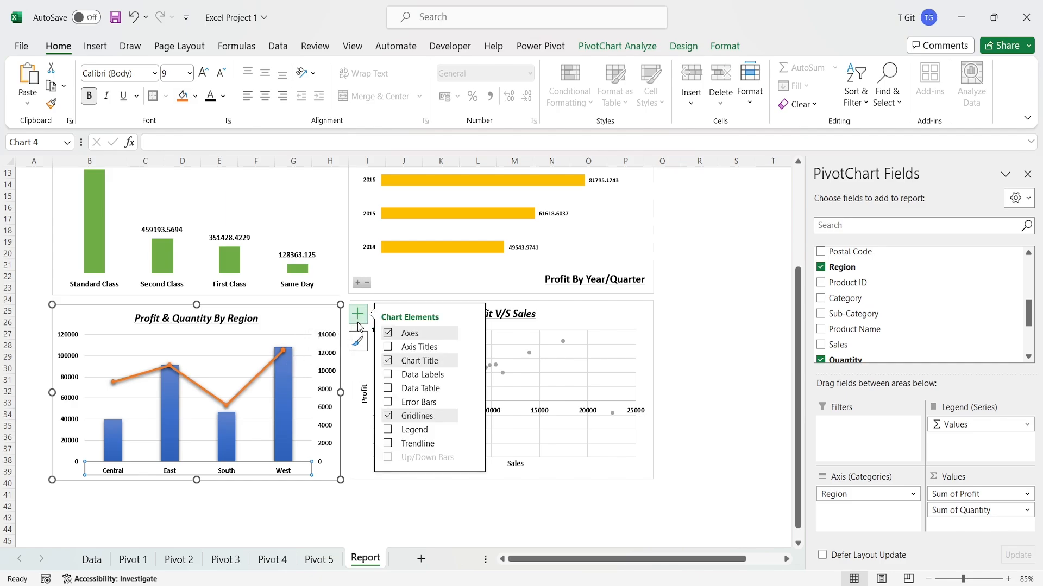
{"action": "left_click", "coordinate": [417, 416]}
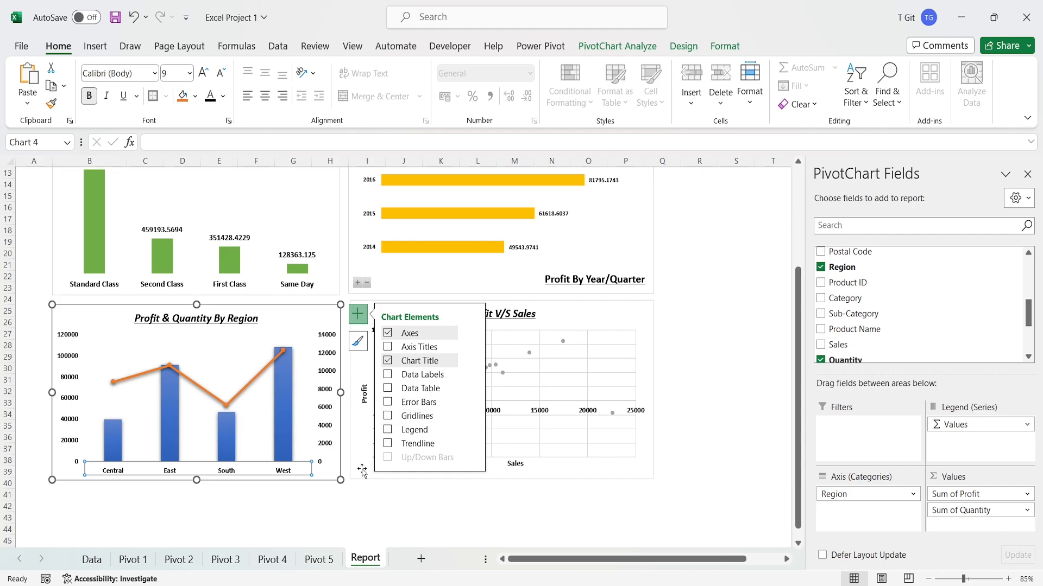
{"action": "left_click", "coordinate": [403, 517]}
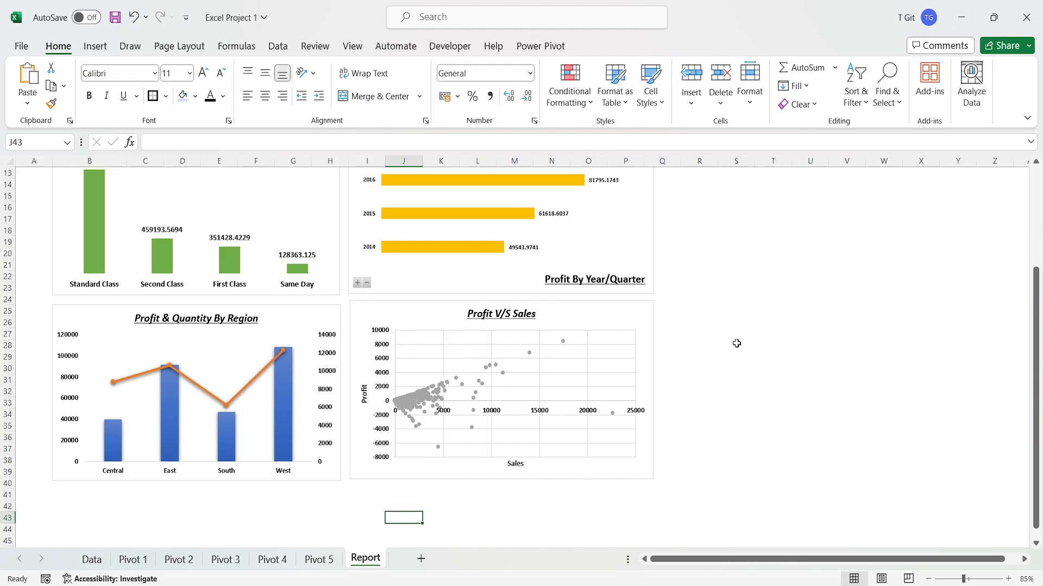
- Remove the outline from the combo chart's horizontal region axis
{"action": "scroll", "coordinate": [654, 411], "scroll_direction": "up", "scroll_amount": 4}
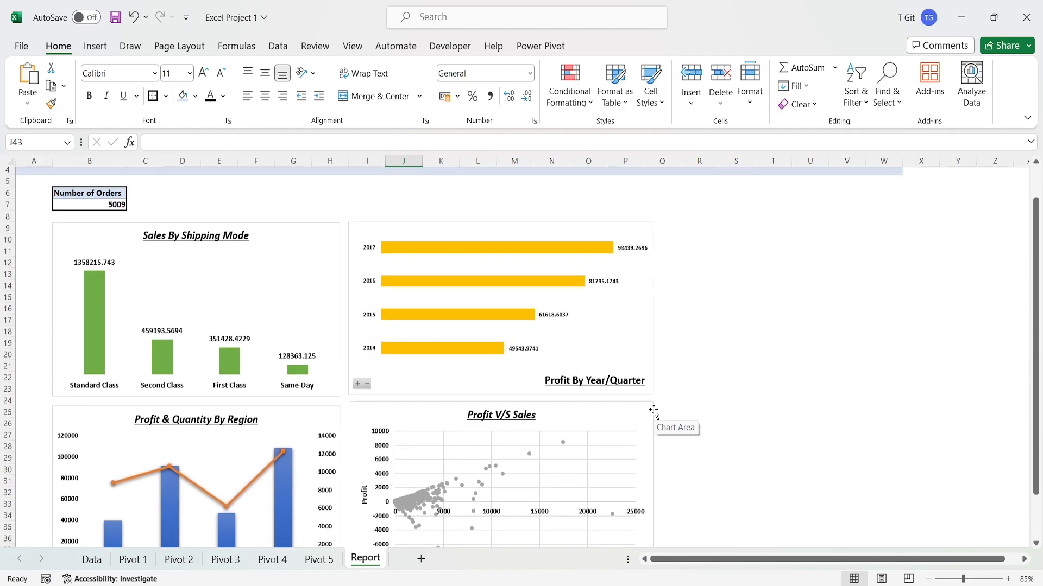
{"action": "scroll", "coordinate": [653, 416], "scroll_direction": "down", "scroll_amount": 4}
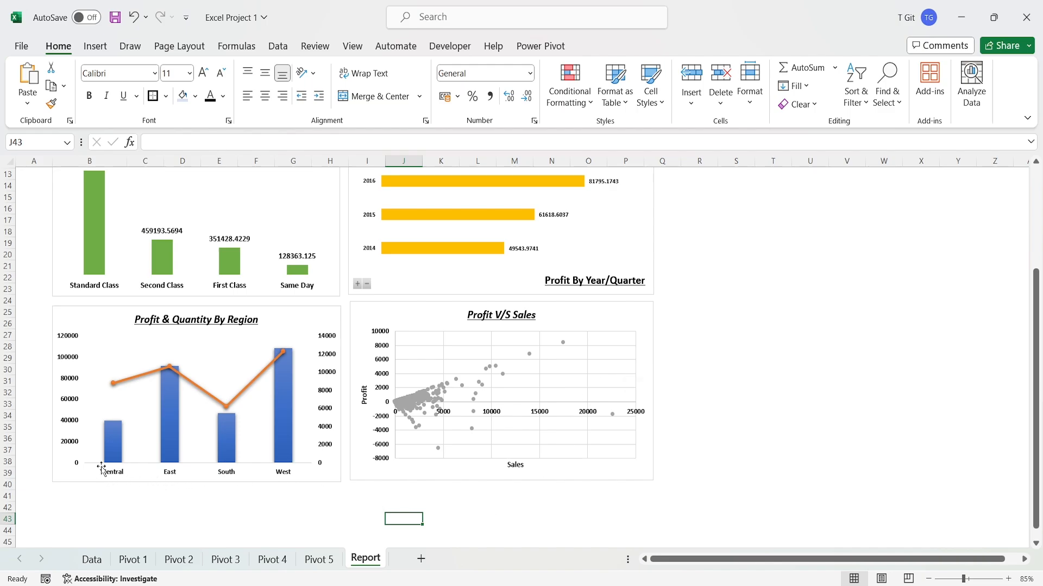
{"action": "left_click", "coordinate": [178, 473]}
{"action": "right_click", "coordinate": [178, 474]}
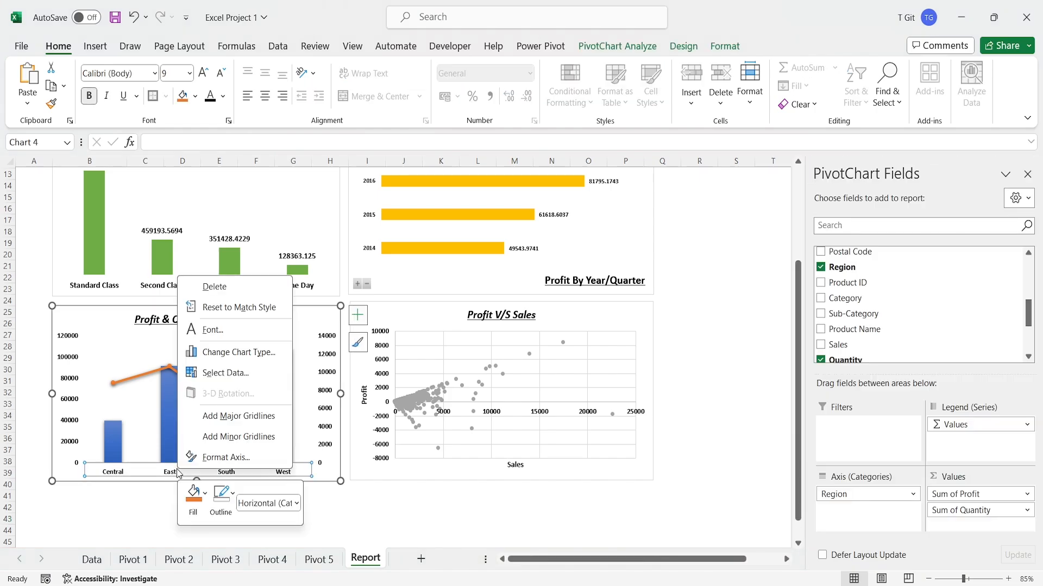
{"action": "left_click", "coordinate": [220, 498]}
{"action": "left_click", "coordinate": [255, 388]}
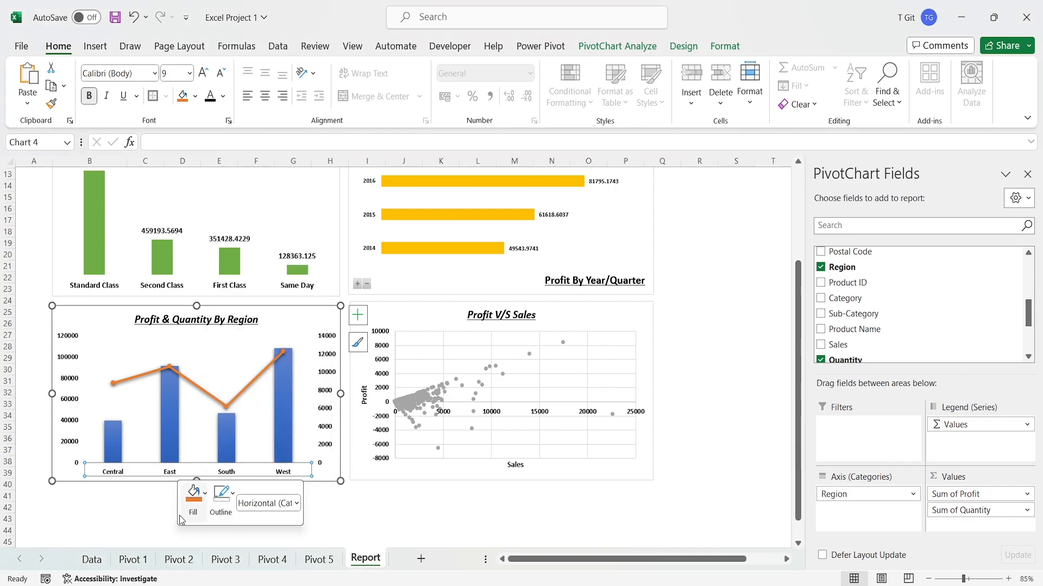
{"action": "left_click", "coordinate": [151, 508]}
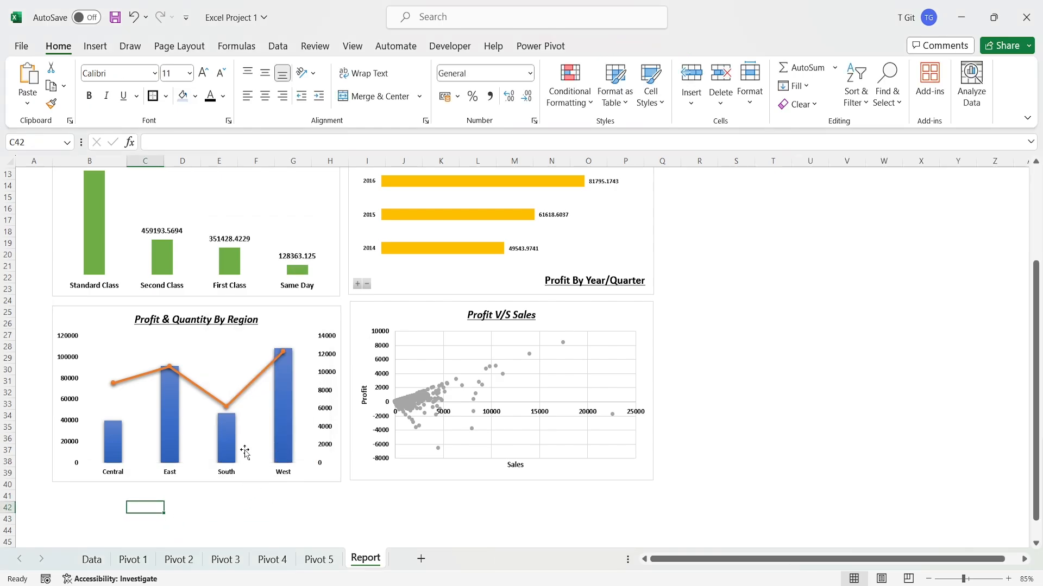
{"action": "left_click", "coordinate": [233, 477]}
{"action": "left_click", "coordinate": [232, 477]}
{"action": "right_click", "coordinate": [232, 477]}
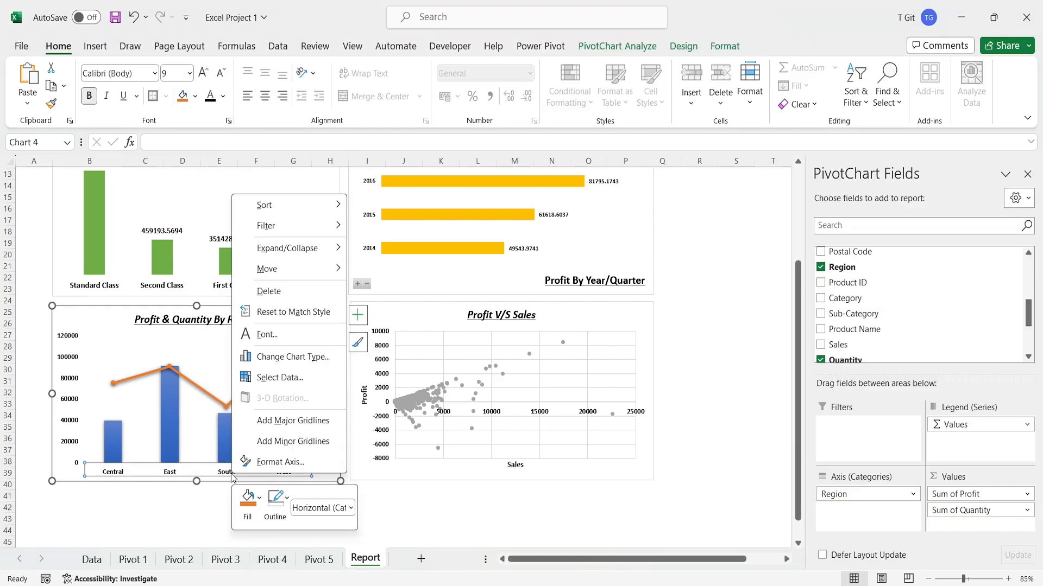
{"action": "left_click", "coordinate": [212, 483]}
{"action": "left_click", "coordinate": [264, 411]}
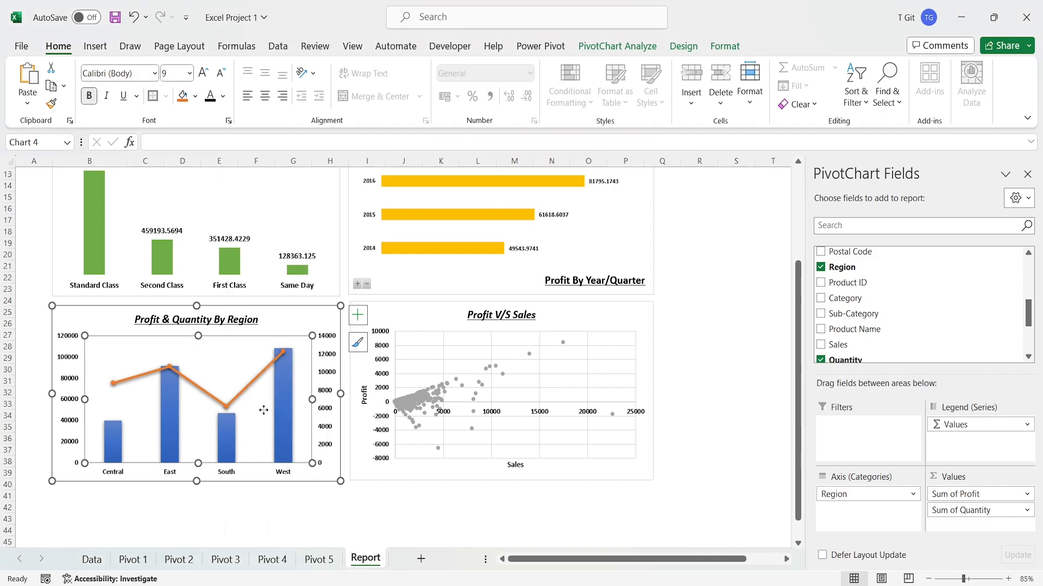
- Review the combo chart's chart type and secondary axis settings for the profit and quantity series
{"action": "left_click", "coordinate": [297, 313]}
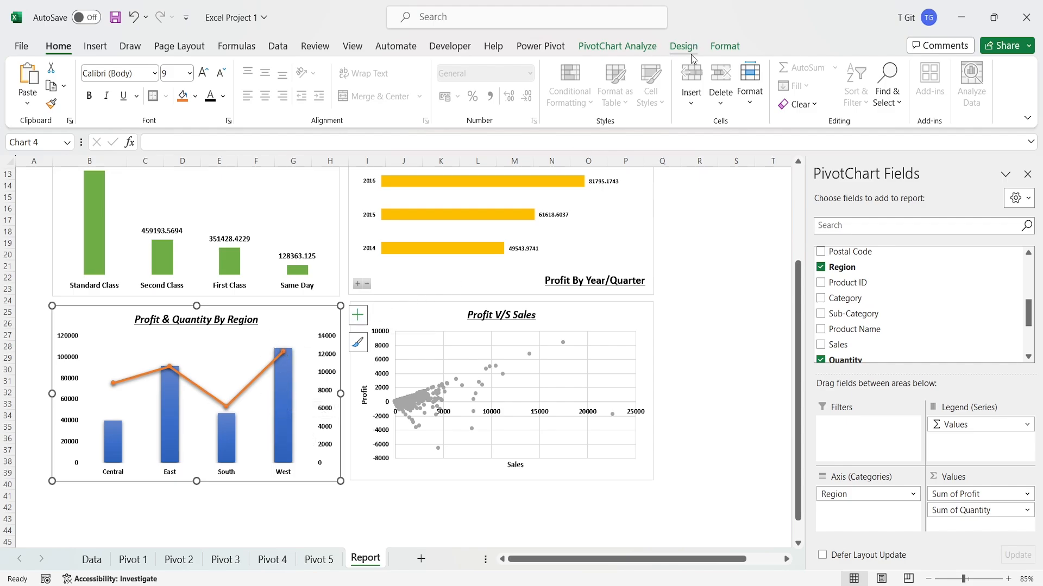
{"action": "left_click", "coordinate": [620, 52]}
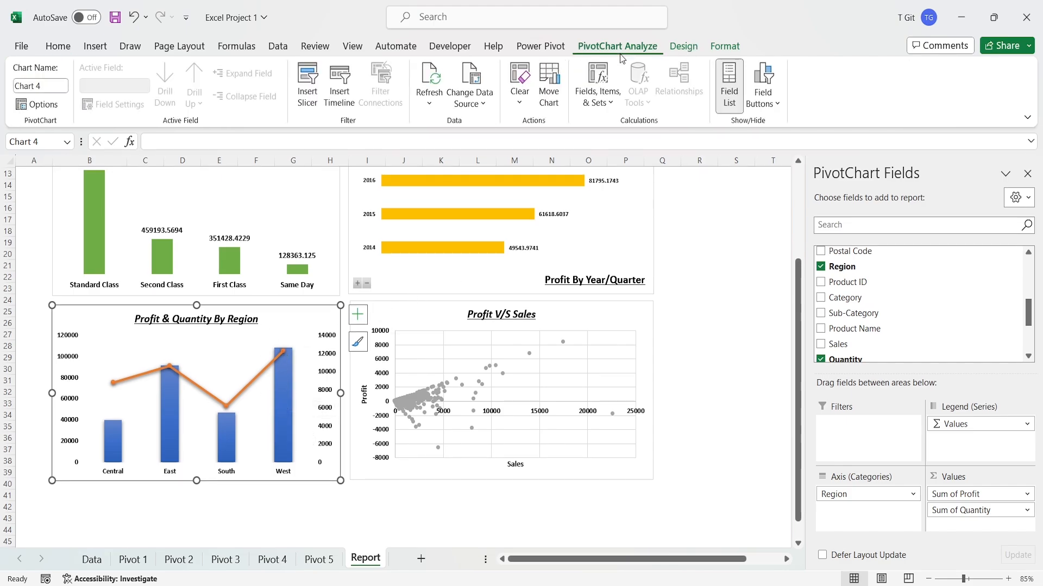
{"action": "left_click", "coordinate": [685, 49]}
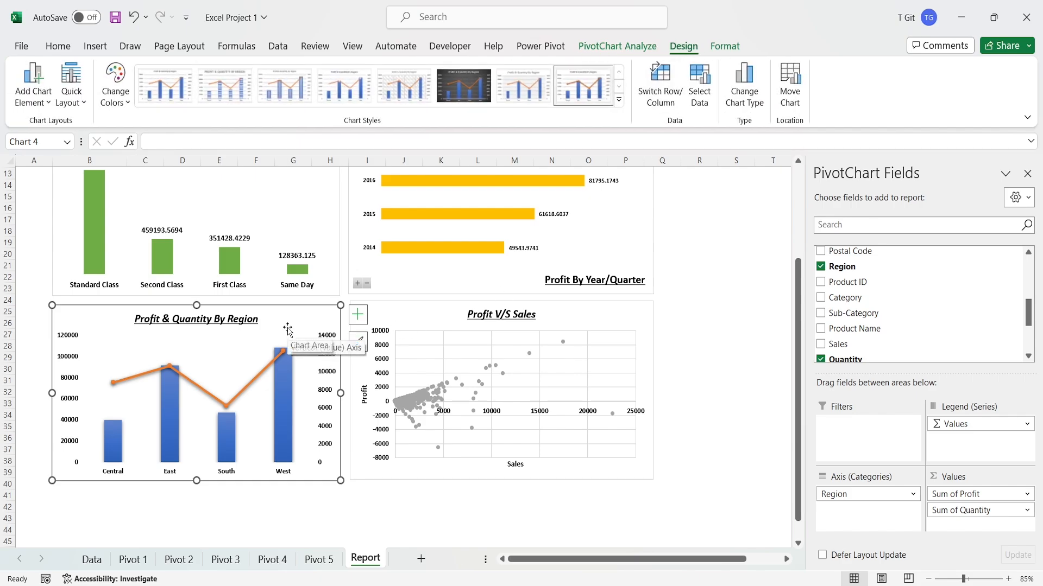
{"action": "left_click", "coordinate": [747, 106]}
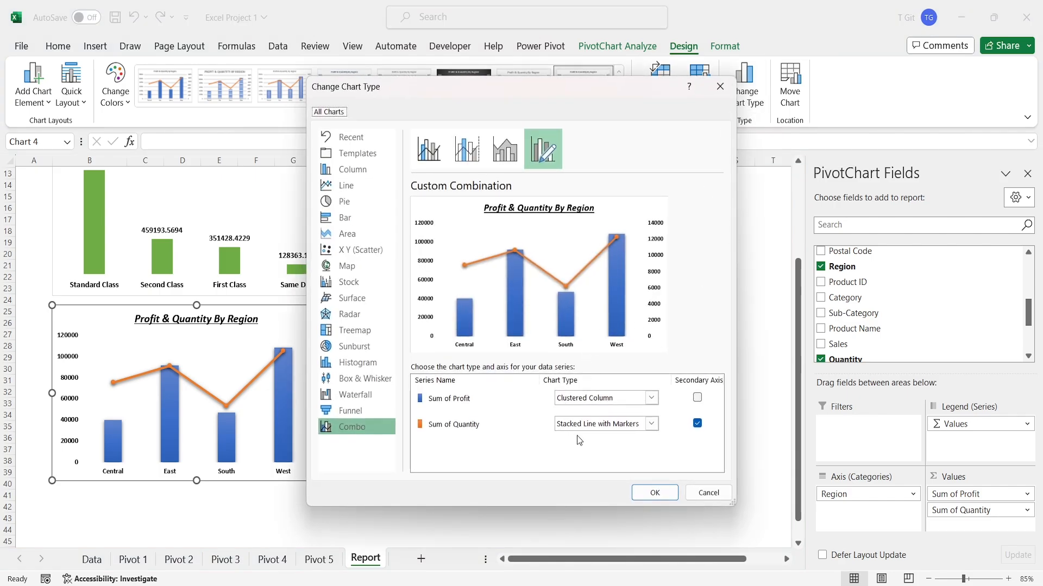
{"action": "left_click_drag", "start_coordinate": [580, 98], "coordinate": [658, 59]}
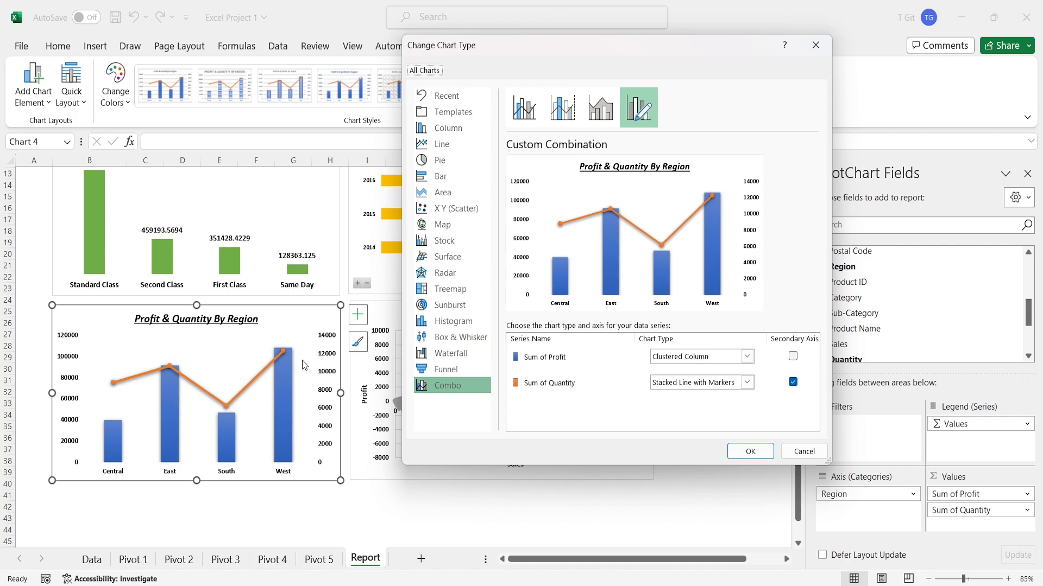
{"action": "left_click", "coordinate": [751, 452]}
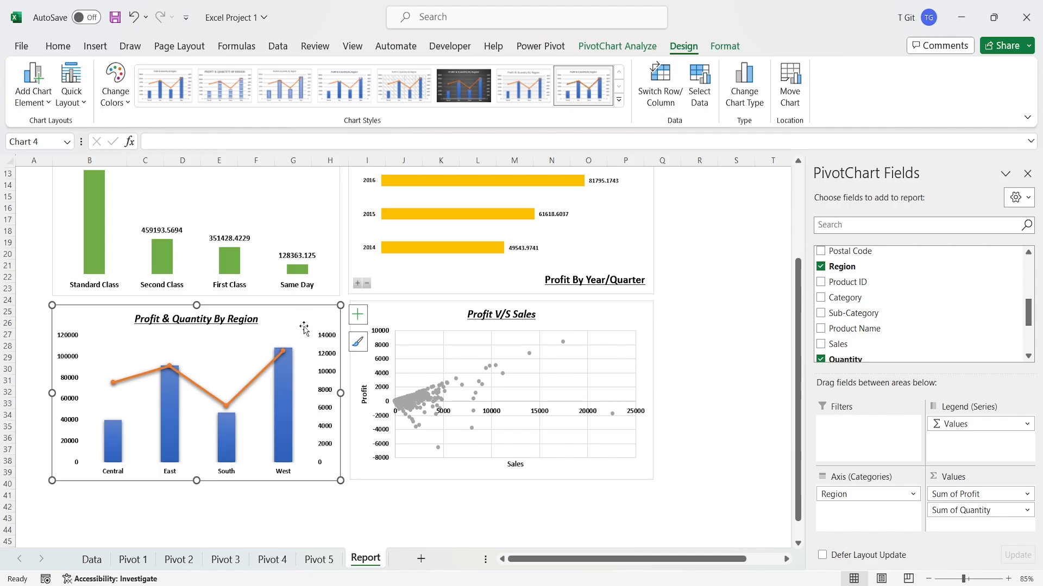
- Add a legend to the profit and quantity combo chart and select it
{"action": "left_click", "coordinate": [358, 315]}
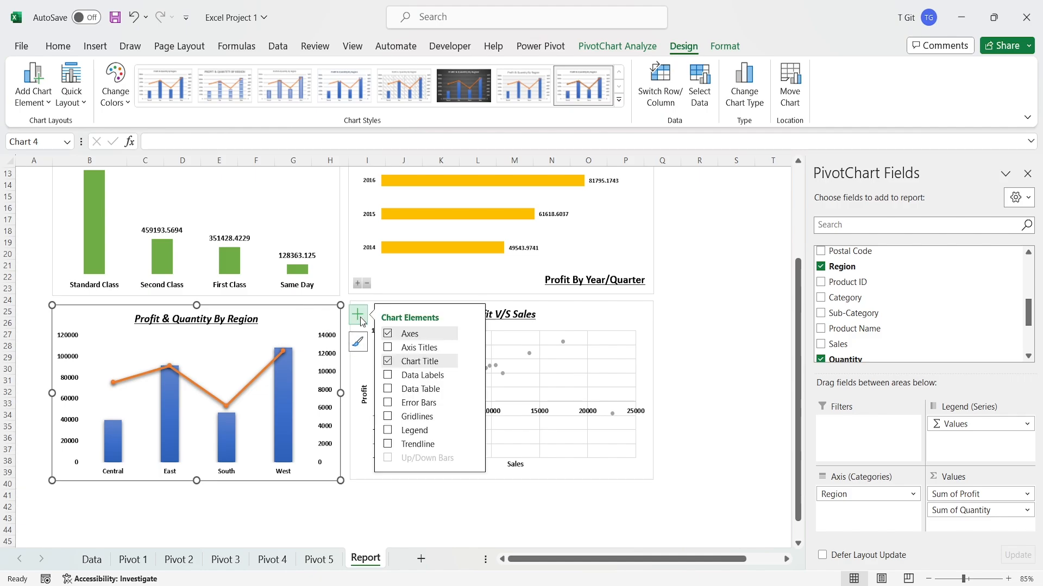
{"action": "left_click", "coordinate": [388, 431]}
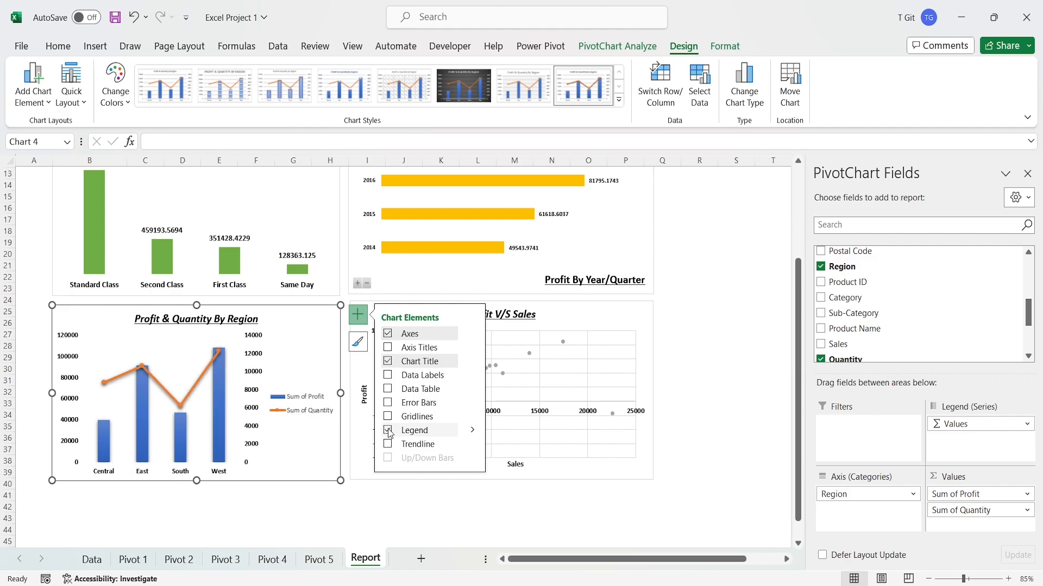
{"action": "left_click", "coordinate": [306, 411]}
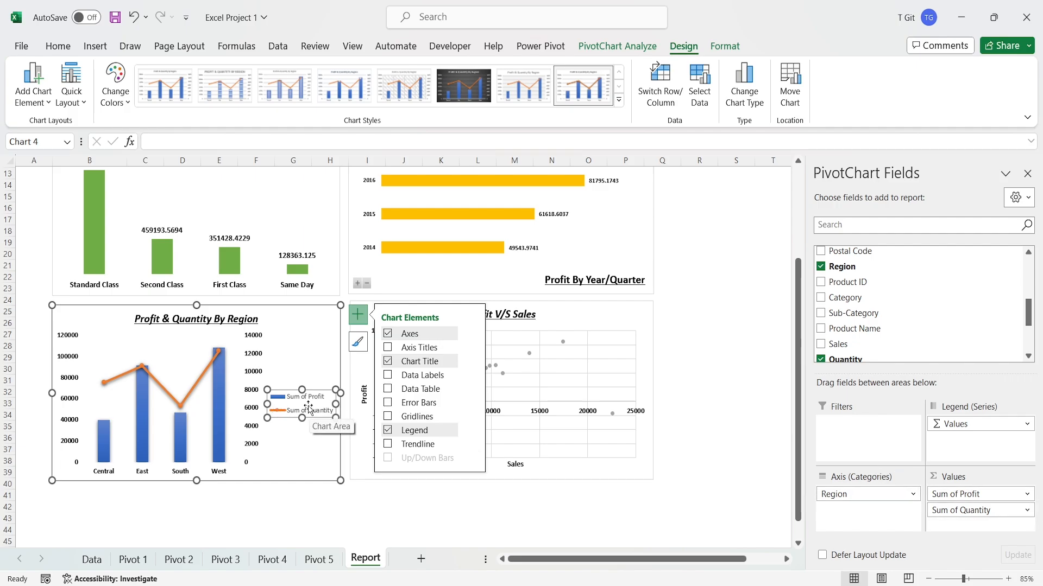
- Set the custom name of the Sum of Profit value field to Profit
{"action": "left_click", "coordinate": [1028, 495]}
{"action": "left_click", "coordinate": [977, 482]}
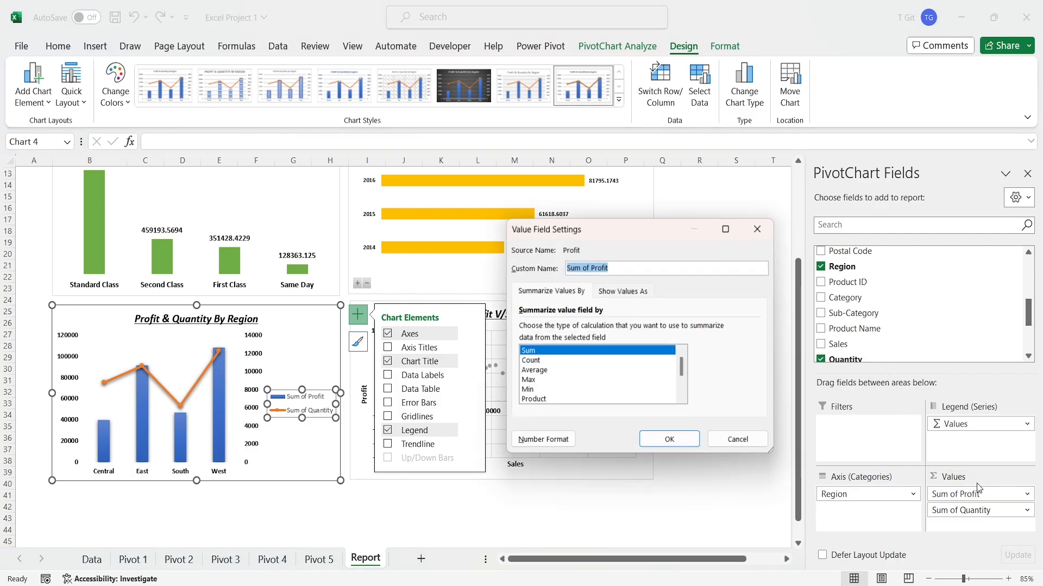
{"action": "left_click", "coordinate": [630, 268]}
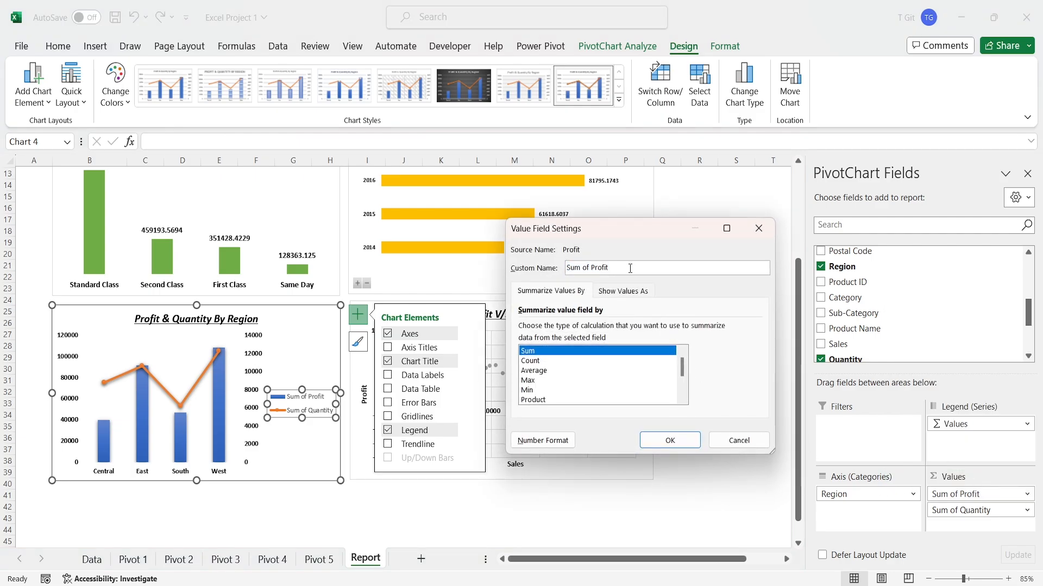
{"action": "key", "text": "Left"}
{"action": "key", "text": "Left"}
{"action": "key", "text": "Left"}
{"action": "key", "text": "Left"}
{"action": "key", "text": "BackSpace"}
{"action": "key", "text": "BackSpace"}
{"action": "key", "text": "BackSpace"}
{"action": "key", "text": "BackSpace"}
{"action": "key", "text": "BackSpace"}
{"action": "key", "text": "BackSpace"}
{"action": "key", "text": "BackSpace"}
{"action": "left_click", "coordinate": [671, 441]}
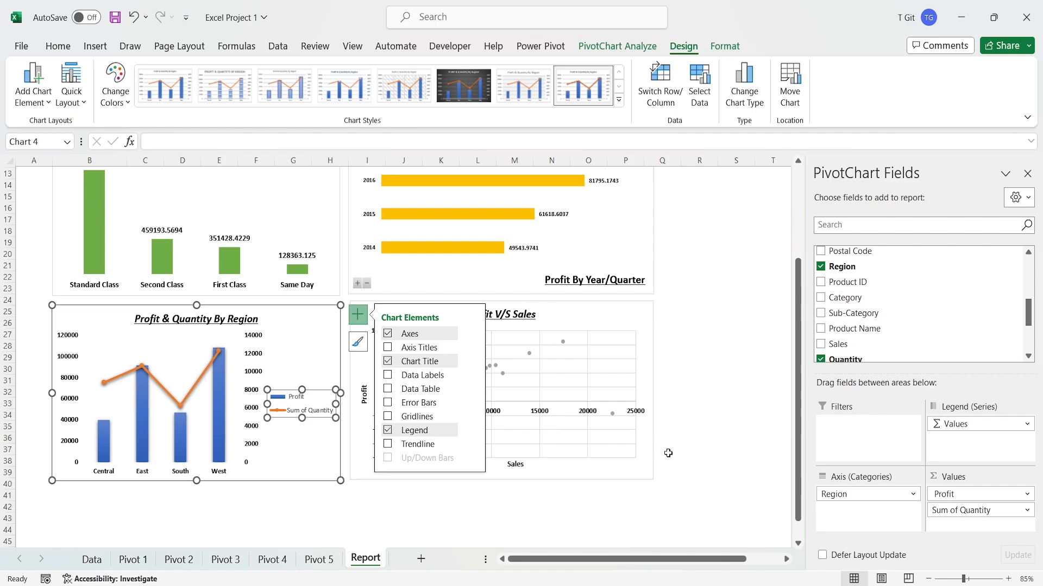
- Set the custom name of the Sum of Quantity value field to Quantity
{"action": "left_click", "coordinate": [967, 513]}
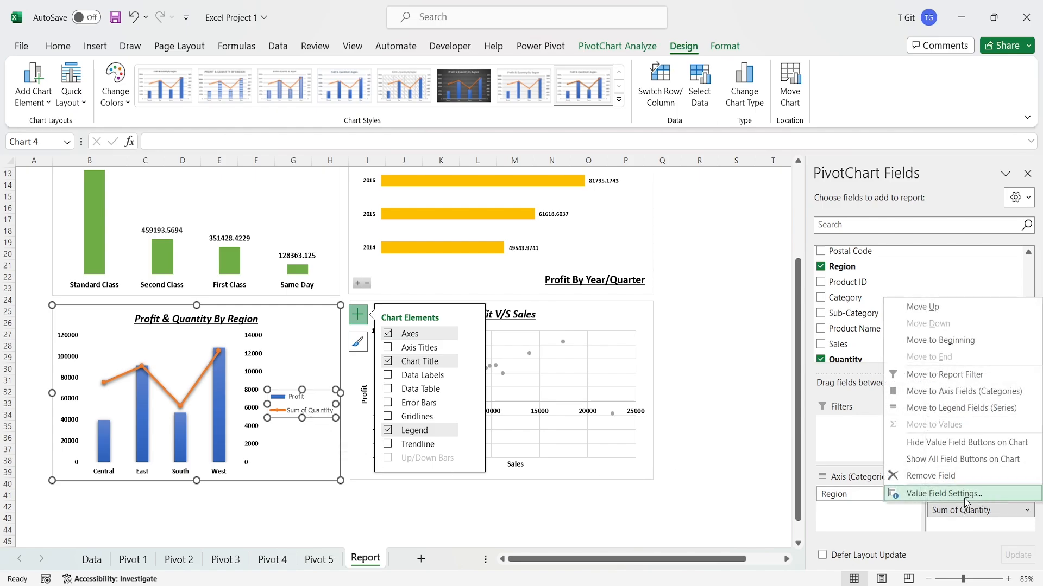
{"action": "left_click", "coordinate": [963, 495]}
{"action": "left_click", "coordinate": [617, 266]}
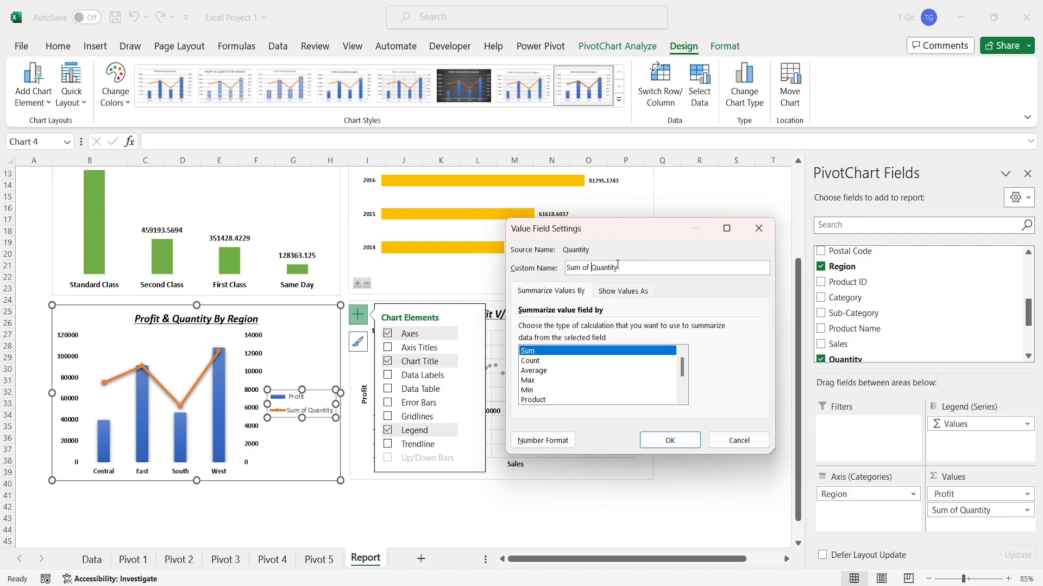
{"action": "key", "text": "Home"}
{"action": "key", "text": "Delete"}
{"action": "key", "text": "Delete"}
{"action": "key", "text": "Delete"}
{"action": "key", "text": "Delete"}
{"action": "key", "text": "Delete"}
{"action": "key", "text": "Delete"}
{"action": "key", "text": "Delete"}
{"action": "left_click", "coordinate": [658, 444]}
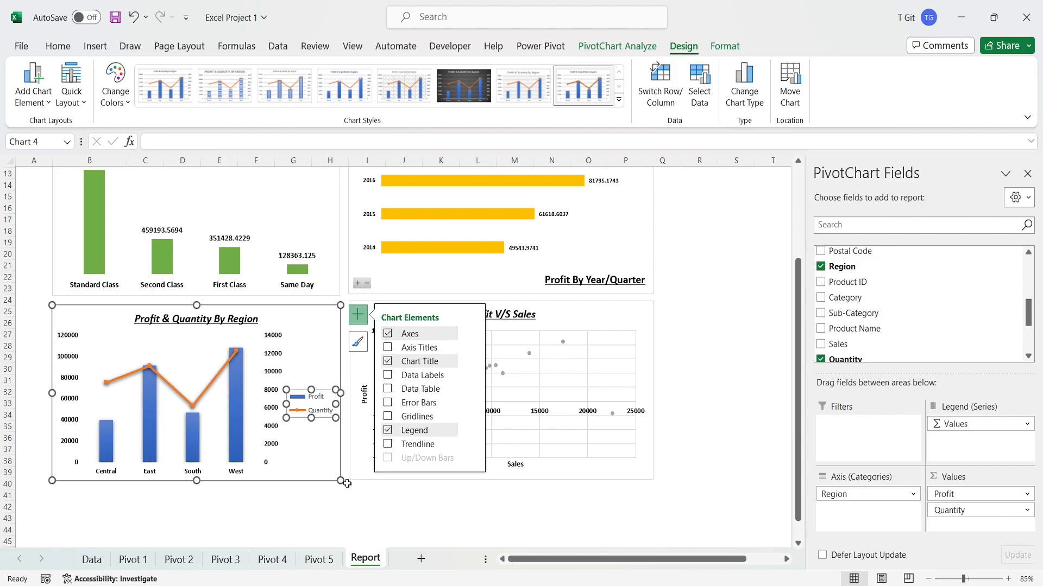
- Move the combo chart's legend to the chart's upper-right corner, beside the Profit & Quantity By Region title, and widen it slightly
{"action": "left_click", "coordinate": [296, 502]}
{"action": "left_click", "coordinate": [312, 406]}
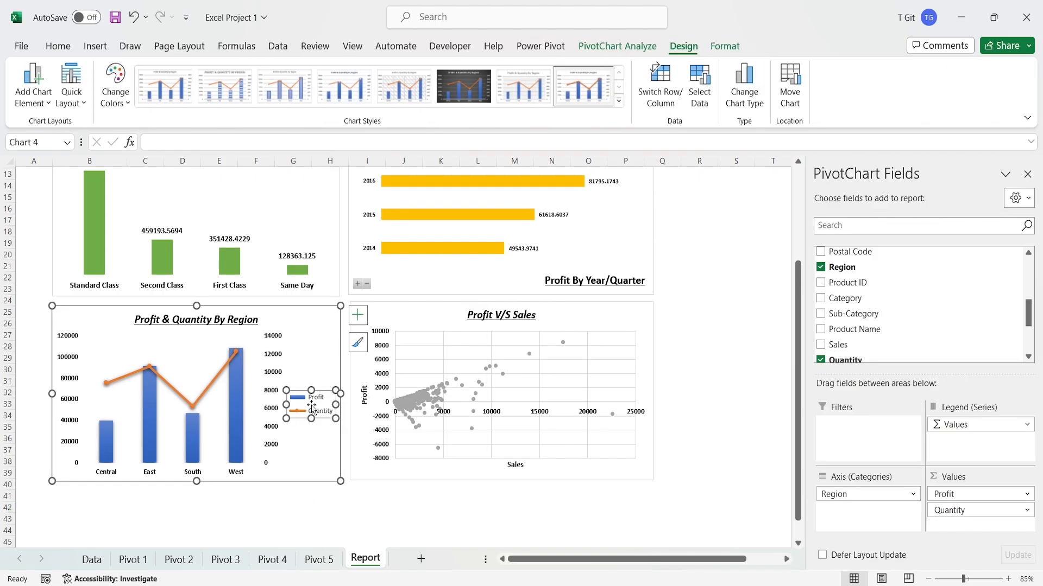
{"action": "mouse_move", "coordinate": [313, 406]}
{"action": "left_mouse_down"}
{"action": "mouse_move", "coordinate": [305, 333]}
{"action": "mouse_move", "coordinate": [315, 325]}
{"action": "left_mouse_up"}
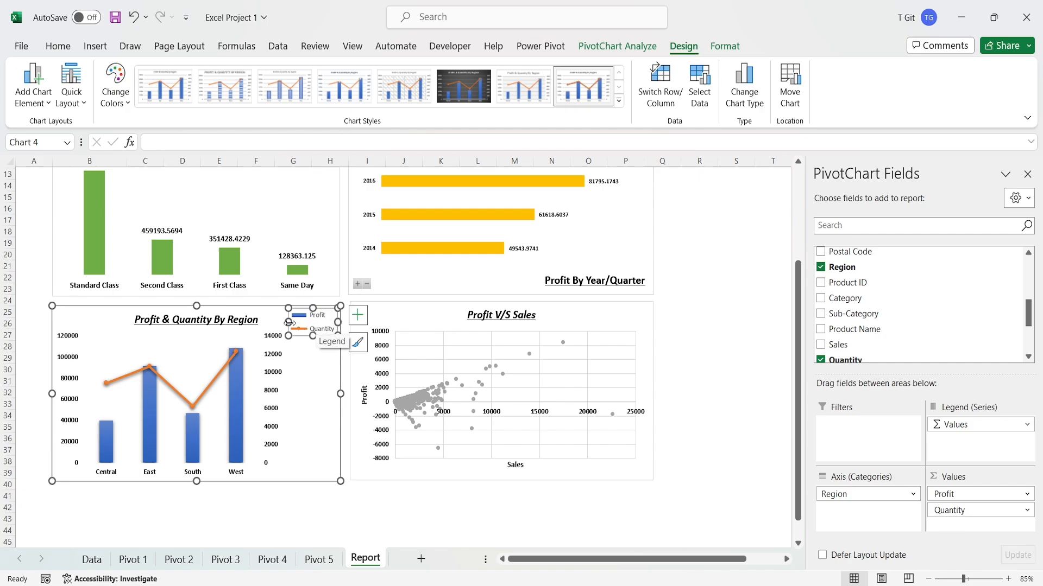
{"action": "mouse_move", "coordinate": [289, 323]}
{"action": "left_mouse_down"}
{"action": "mouse_move", "coordinate": [169, 330]}
{"action": "mouse_move", "coordinate": [182, 375]}
{"action": "mouse_move", "coordinate": [257, 418]}
{"action": "mouse_move", "coordinate": [280, 318]}
{"action": "mouse_move", "coordinate": [248, 324]}
{"action": "mouse_move", "coordinate": [291, 324]}
{"action": "left_mouse_up"}
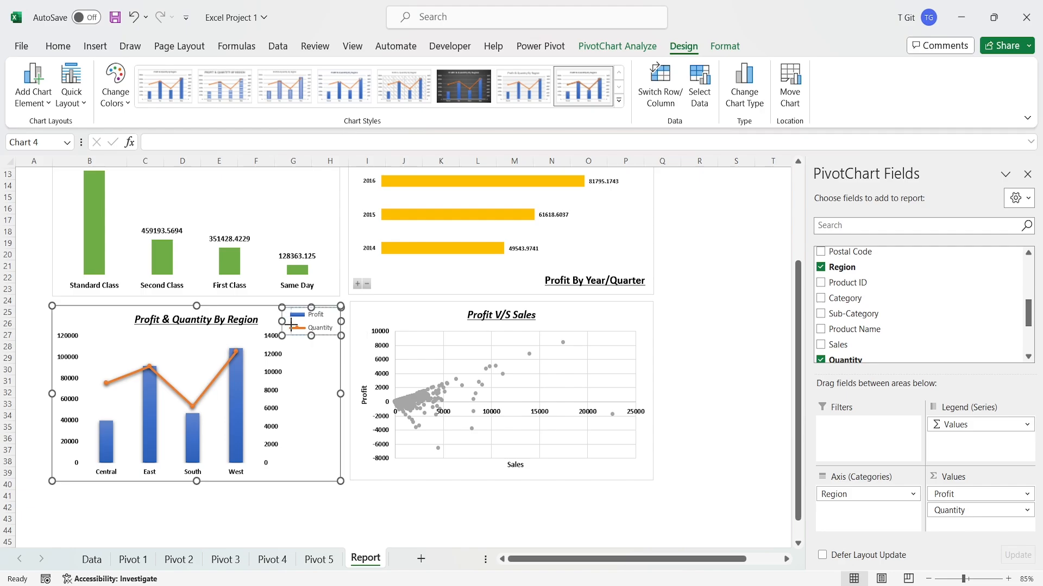
{"action": "left_click", "coordinate": [682, 391]}
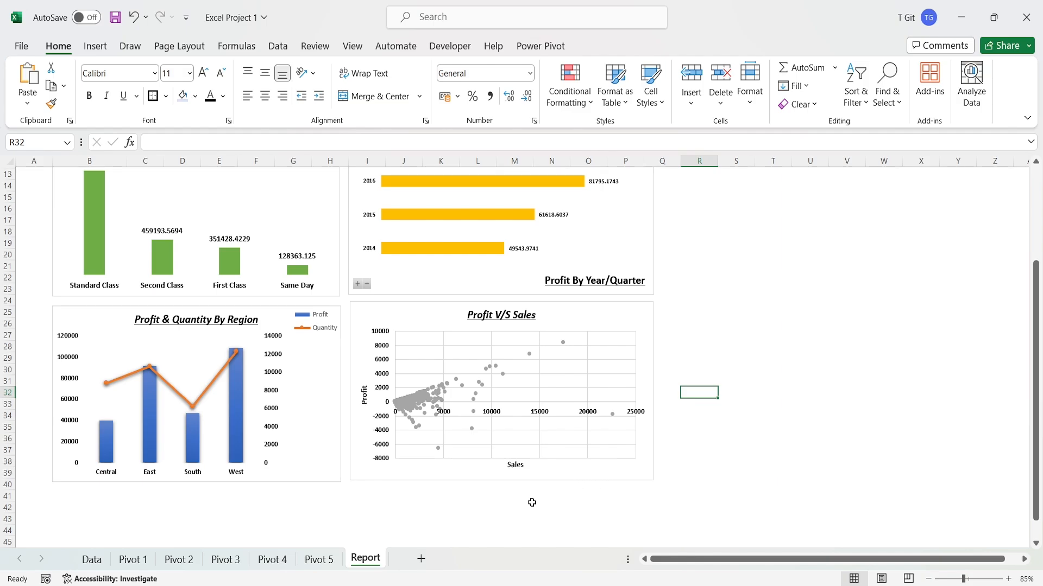
{"action": "scroll", "coordinate": [465, 495], "scroll_direction": "up", "scroll_amount": 4}
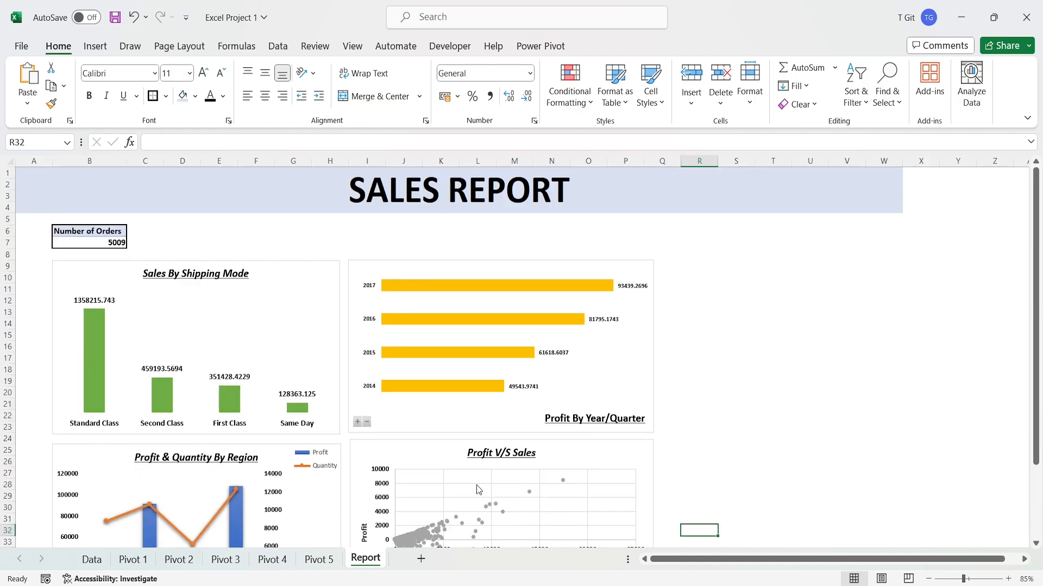
{"action": "scroll", "coordinate": [478, 489], "scroll_direction": "down", "scroll_amount": 4}
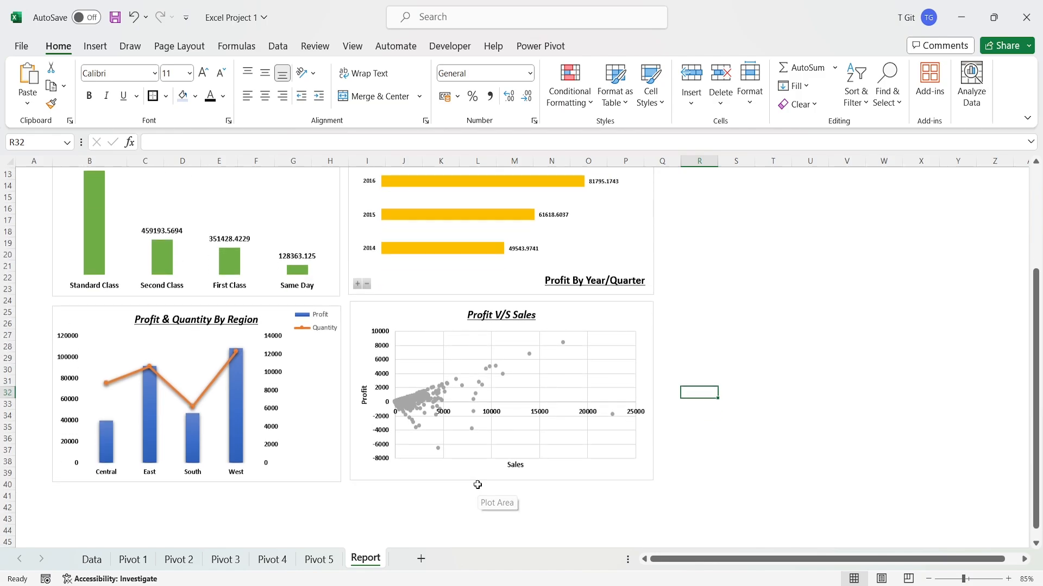
{"action": "scroll", "coordinate": [473, 479], "scroll_direction": "up", "scroll_amount": 2}
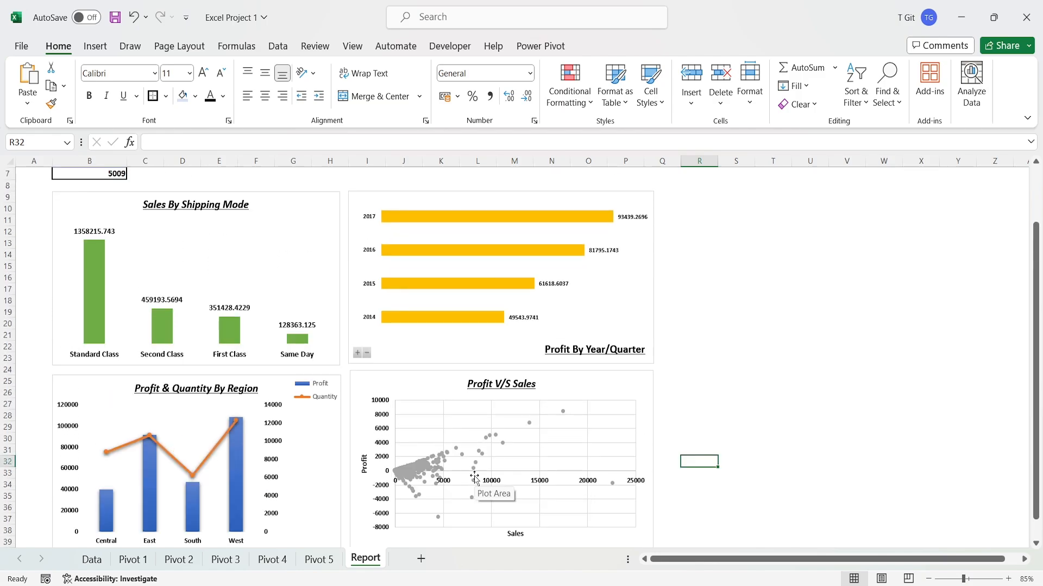
{"action": "scroll", "coordinate": [475, 478], "scroll_direction": "up", "scroll_amount": 2}
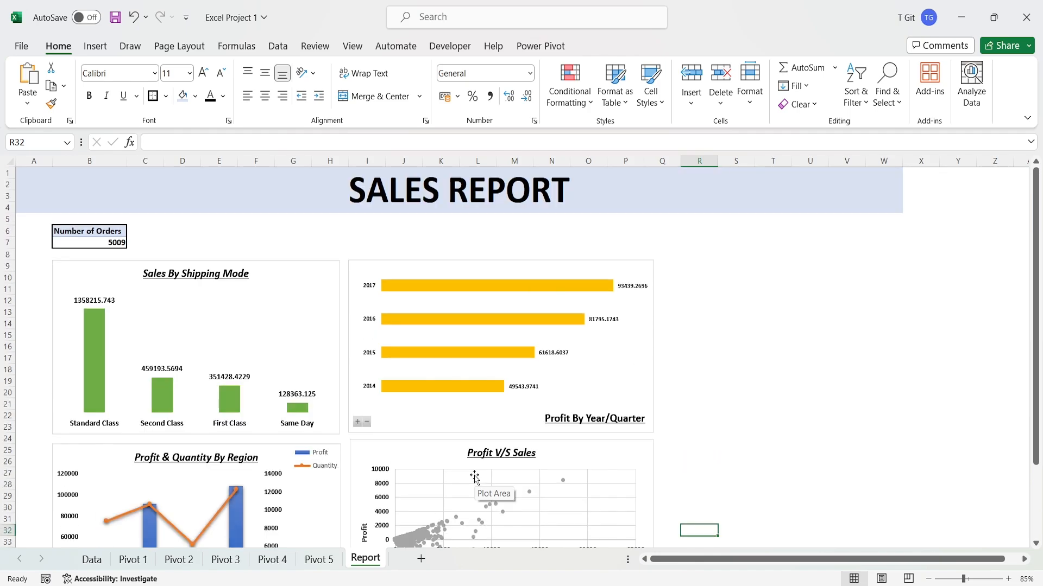
{"action": "scroll", "coordinate": [474, 478], "scroll_direction": "down", "scroll_amount": 2}
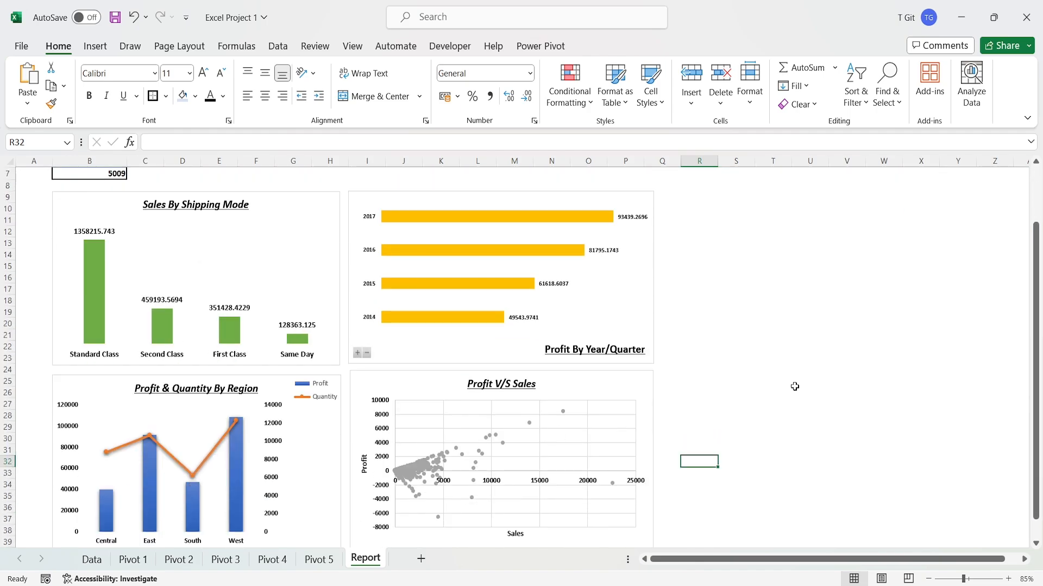